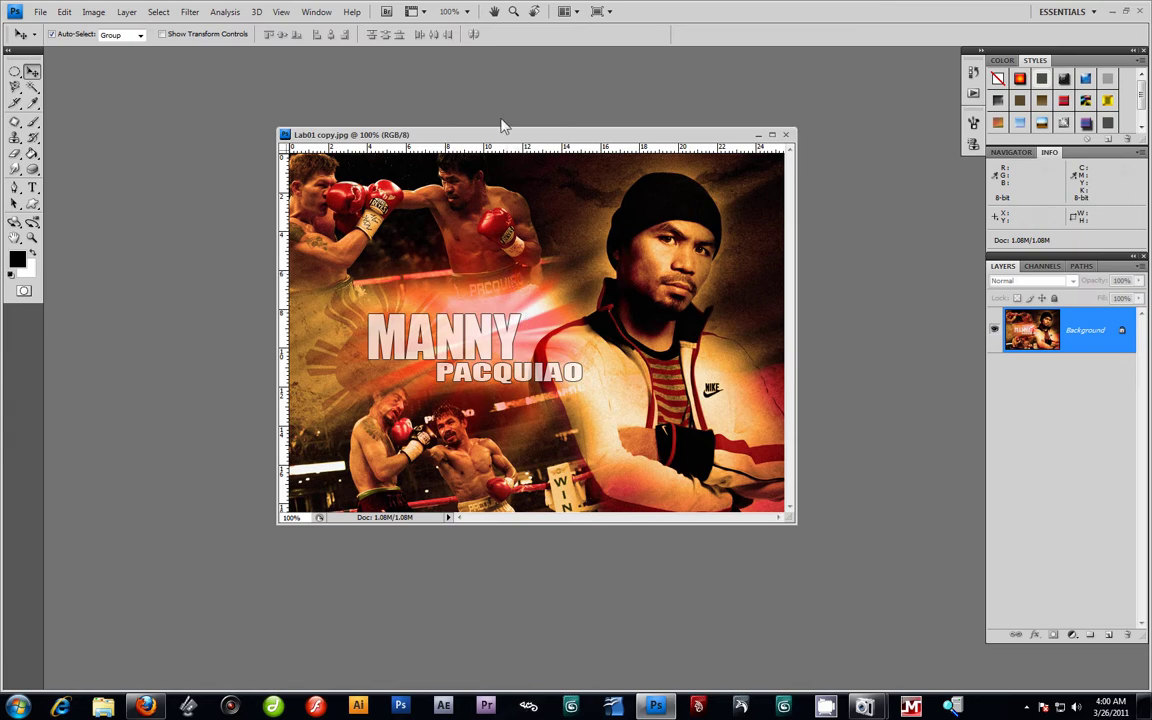
mouse_move(518, 135)
mouse_down()
mouse_move(490, 141)
mouse_move(508, 140)
mouse_up()
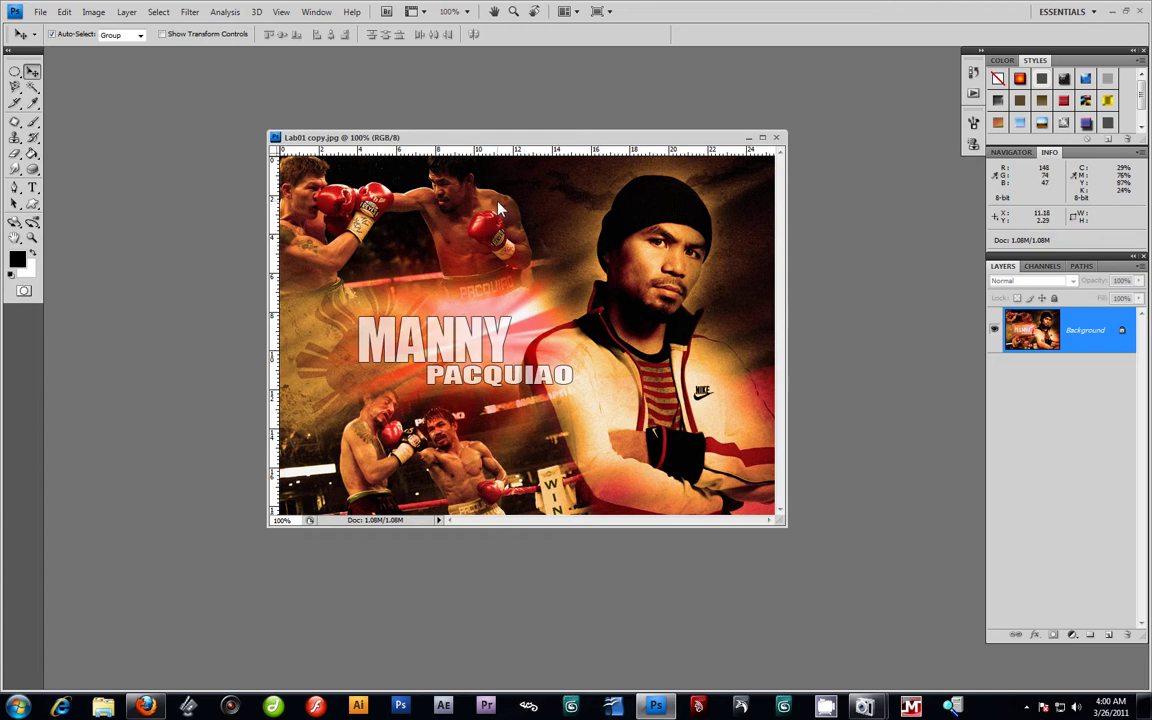
drag(547, 137, 502, 135)
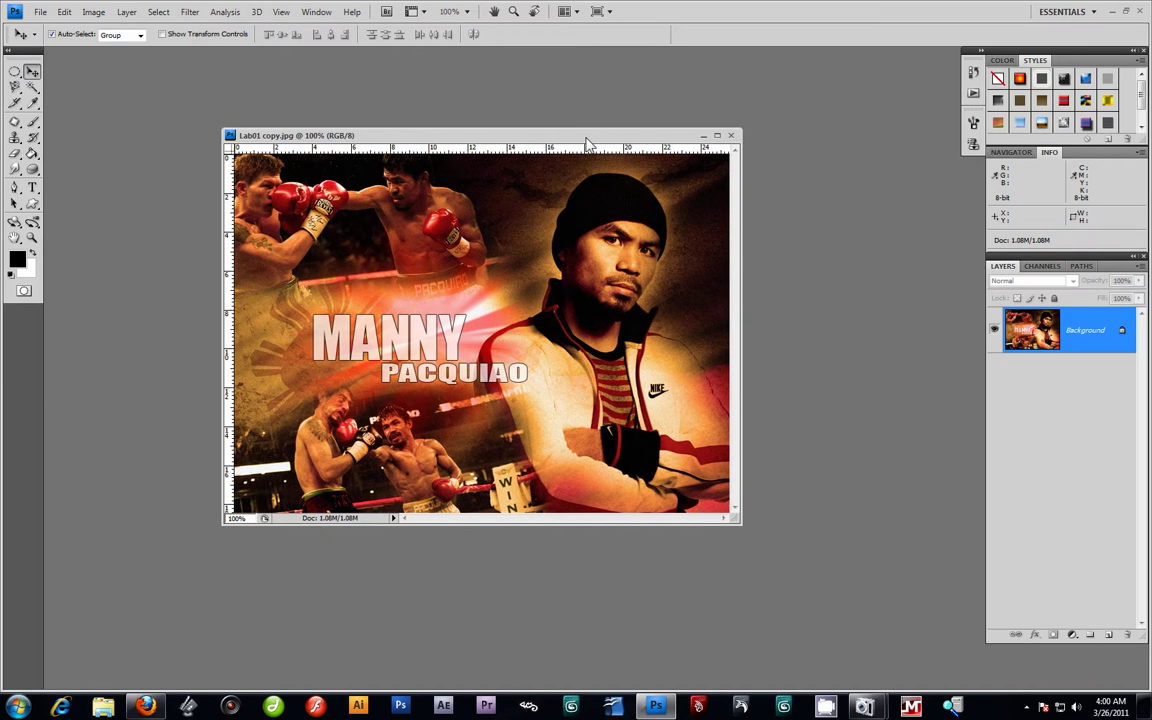
drag(586, 139, 598, 142)
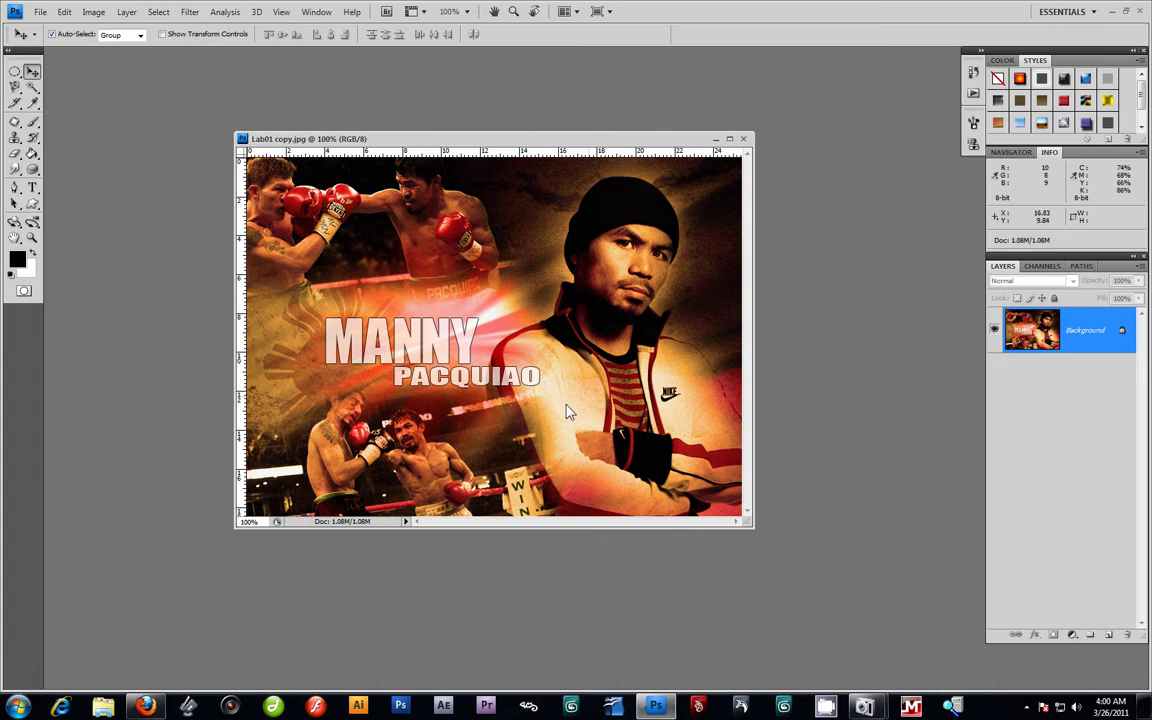
drag(616, 147, 677, 157)
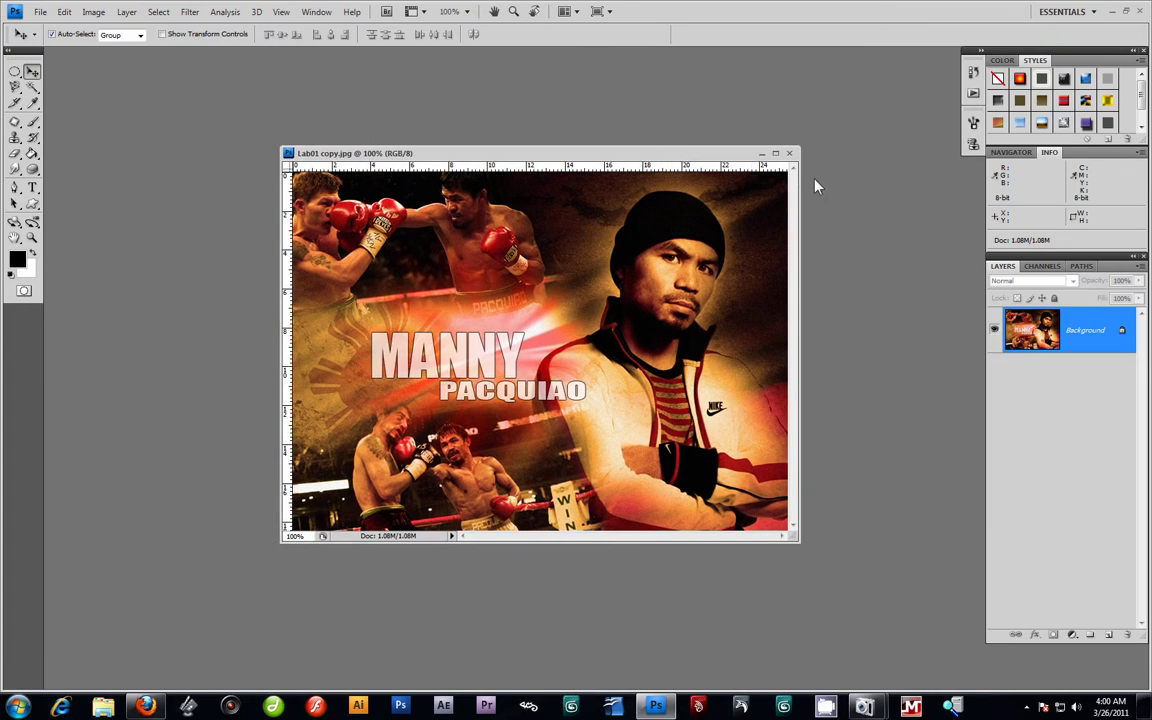
Close Lab01 copy.jpg and create an 8.5 by 11 inch RGB document at 300 pixels/inch with a white background, named Manny Pacquioa.
click(786, 153)
click(40, 11)
click(40, 26)
drag(535, 247, 330, 216)
key(BackSpace)
text(M)
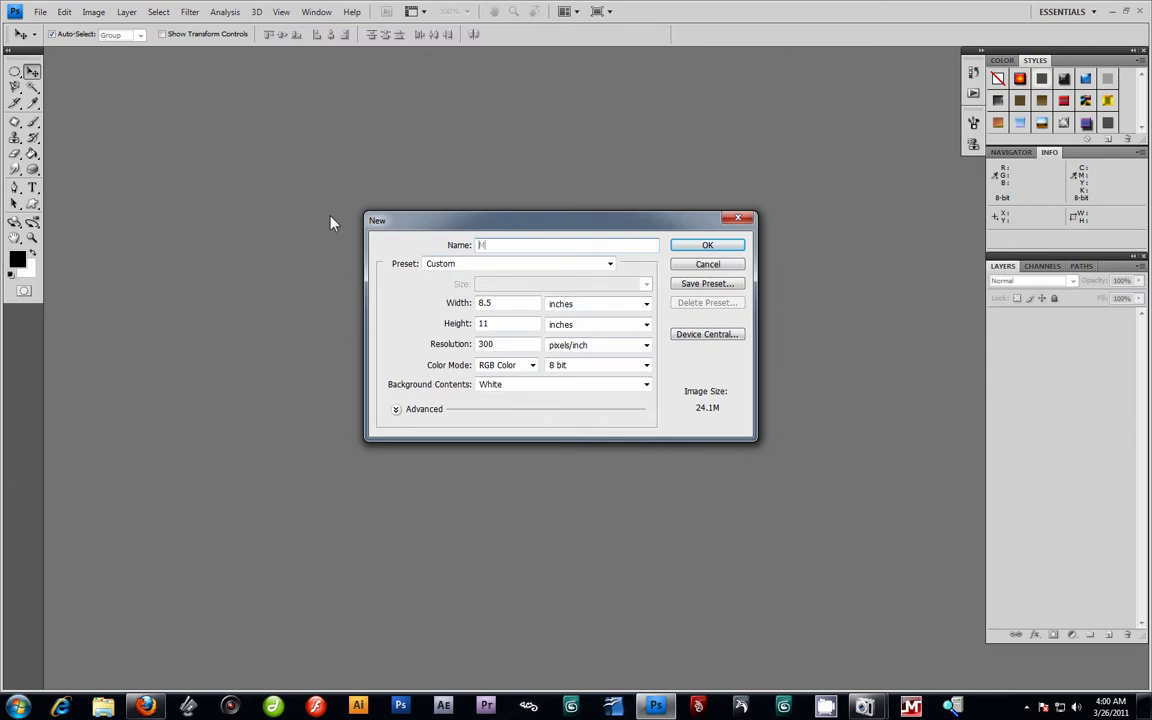
text(anny Pacquioa)
double_click(489, 345)
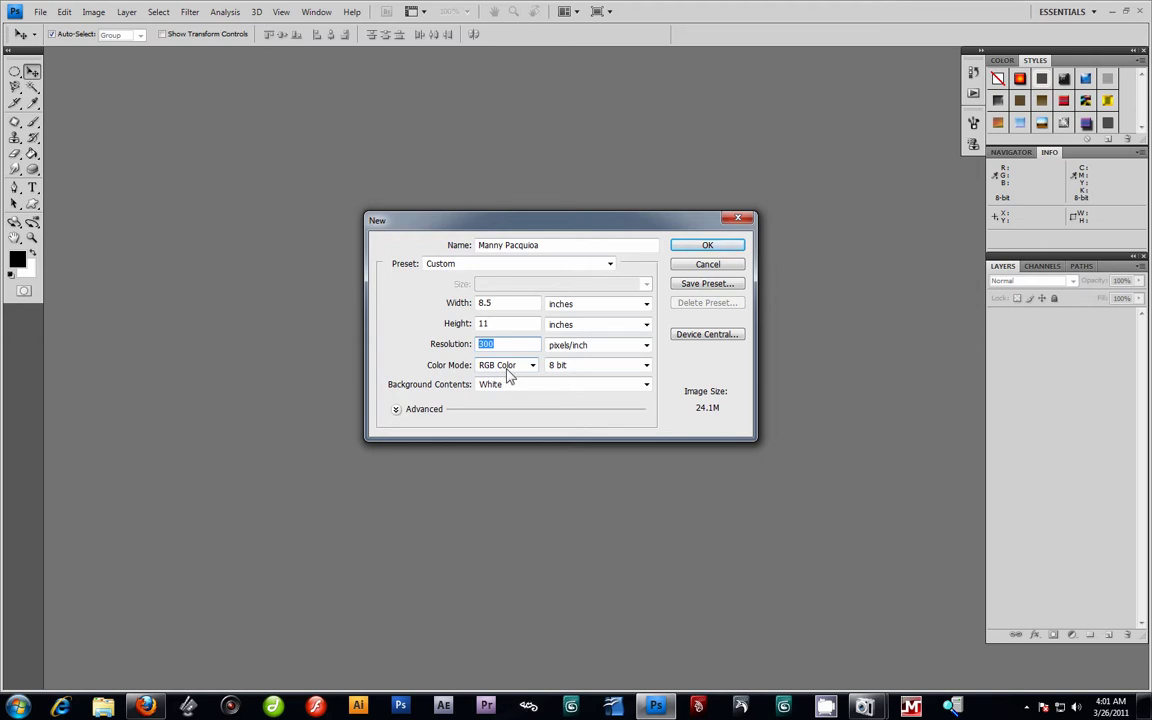
click(716, 249)
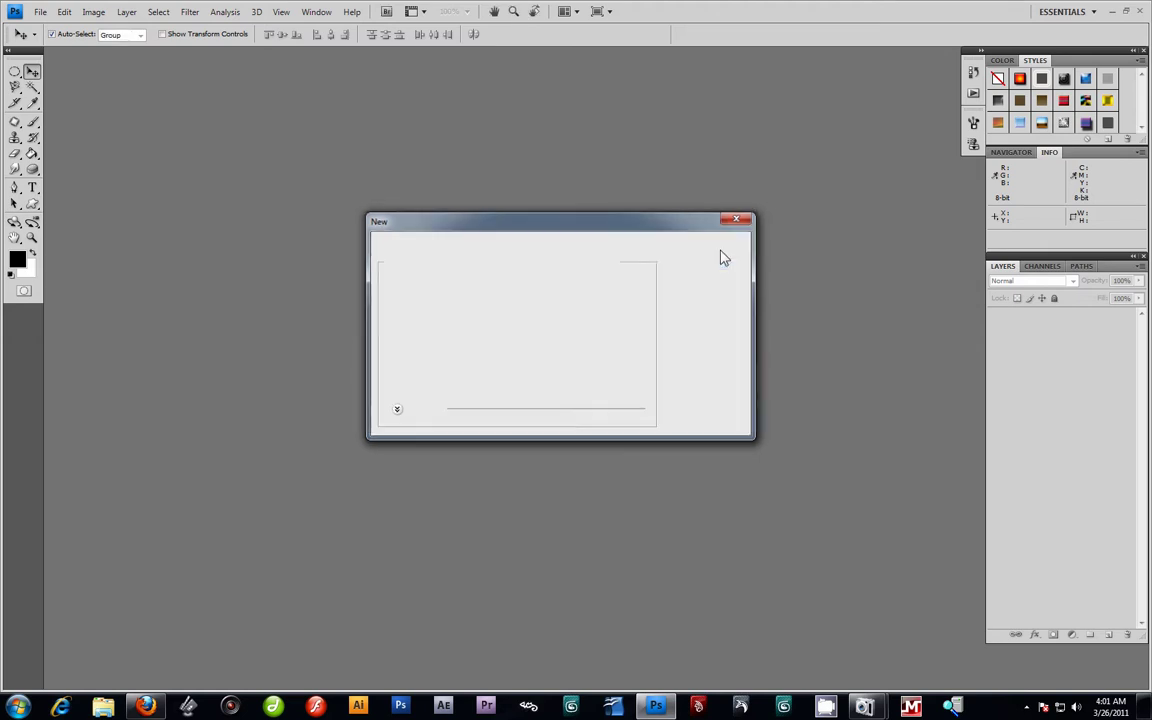
Rotate the new document's canvas 90° clockwise to landscape orientation.
drag(326, 56, 530, 72)
click(93, 11)
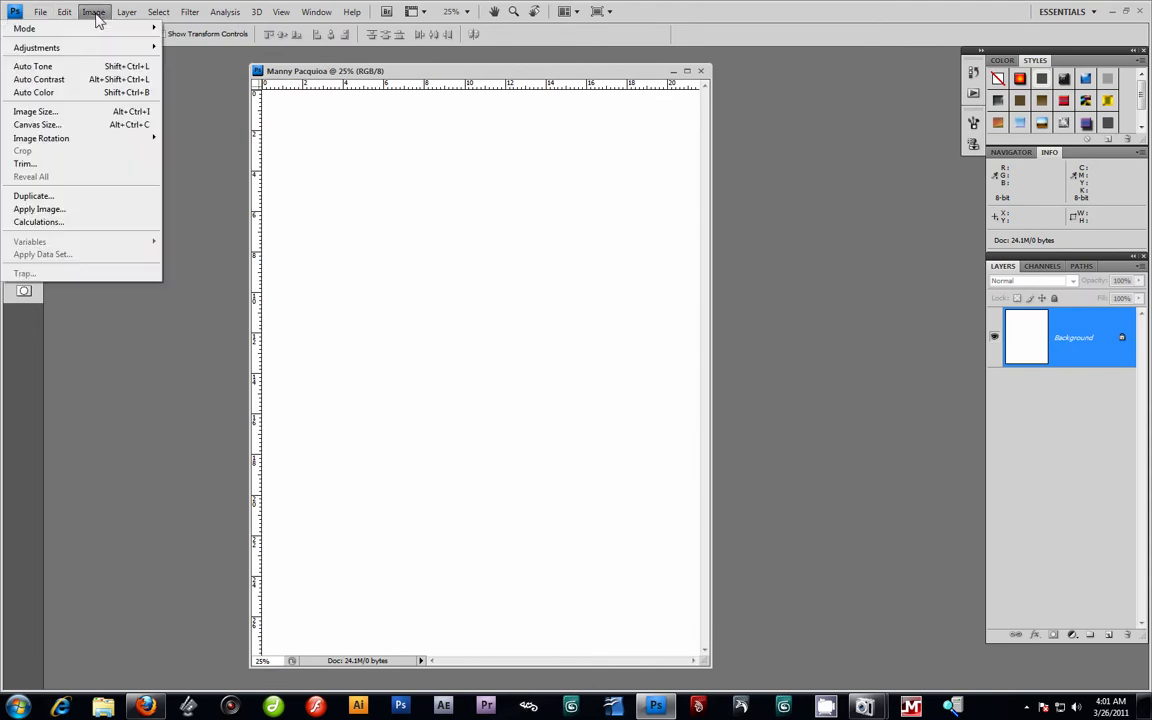
mouse_move(90, 139)
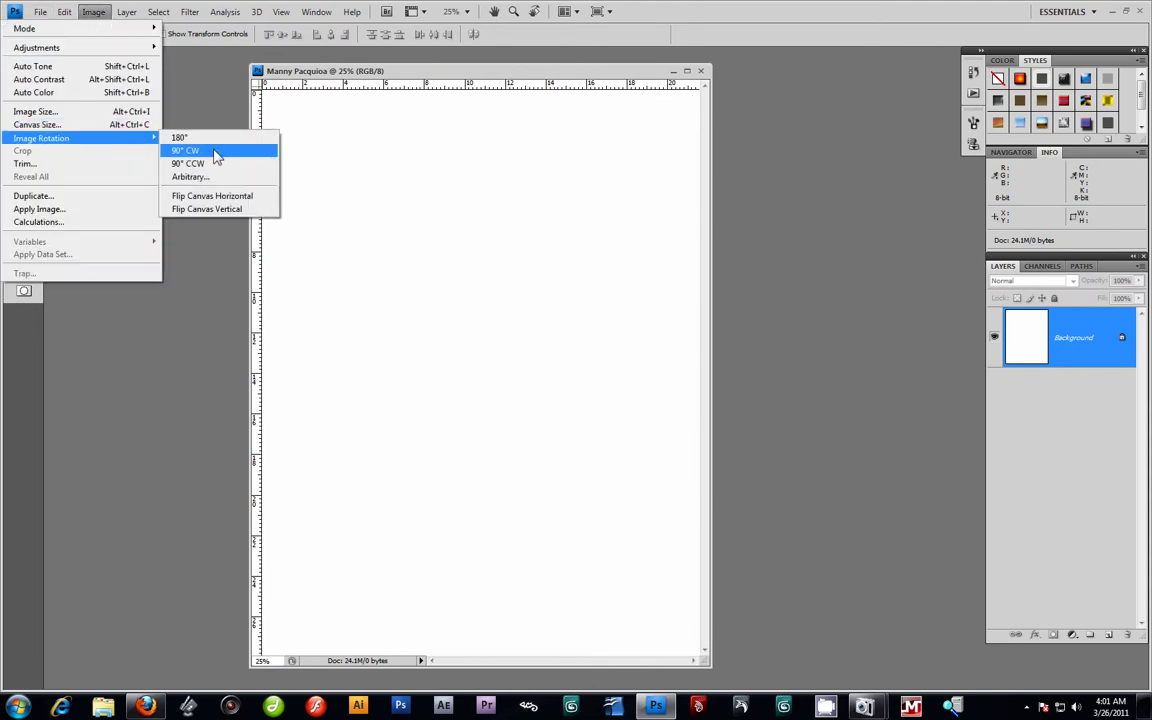
click(216, 152)
drag(518, 67, 463, 127)
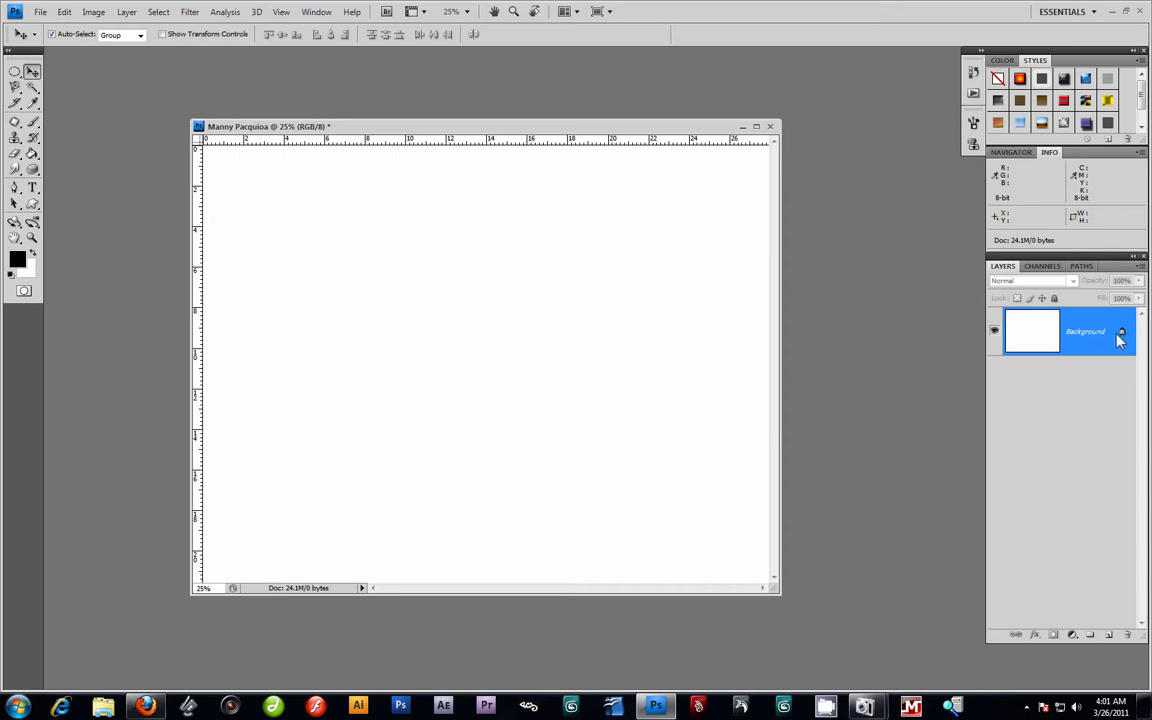
drag(581, 125, 608, 127)
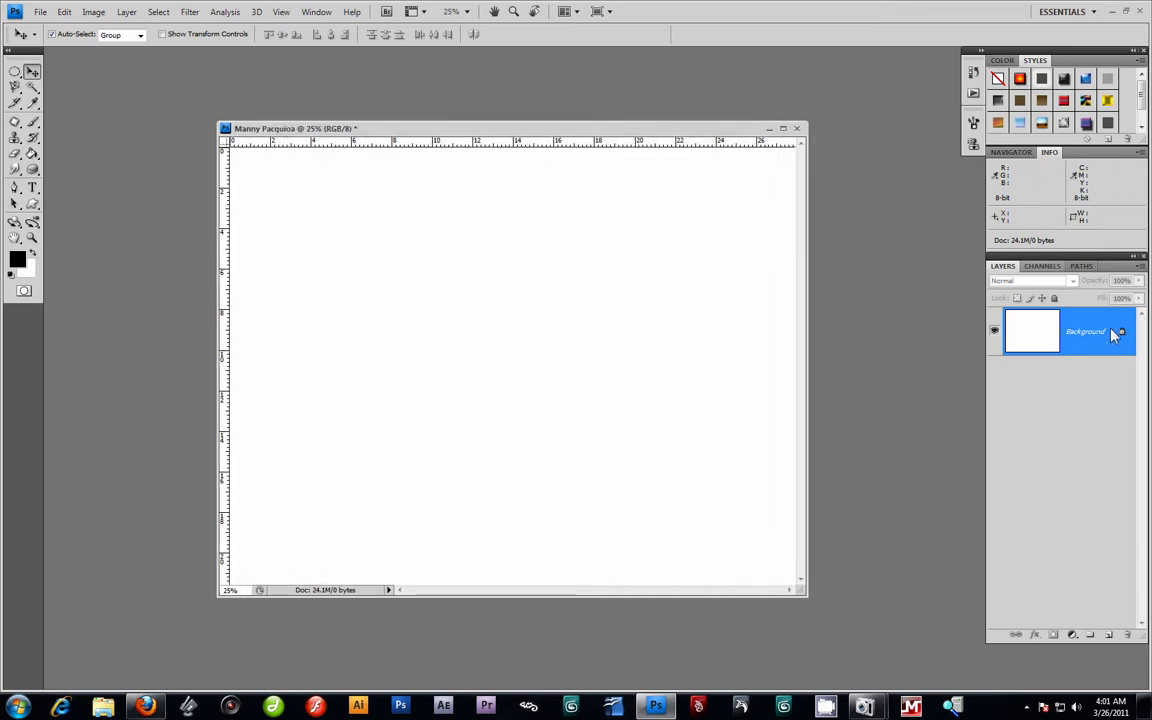
Convert the locked background into a regular layer named Background, and enlarge the document window around the canvas.
double_click(1121, 336)
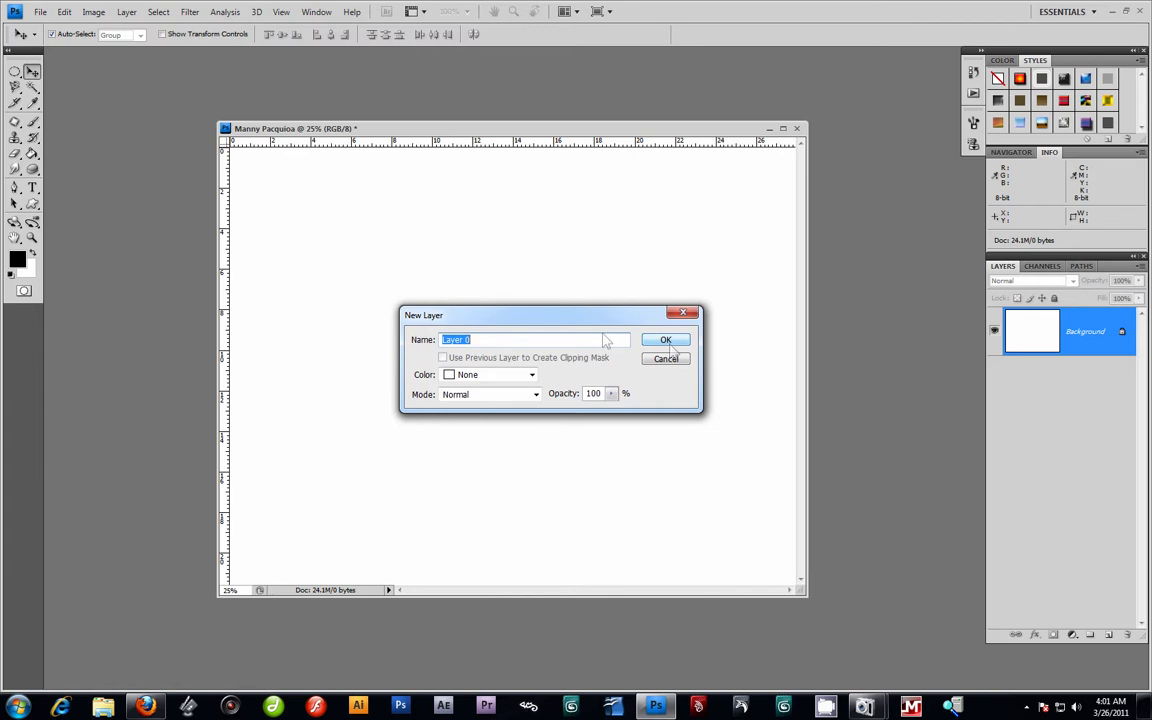
key(BackSpace)
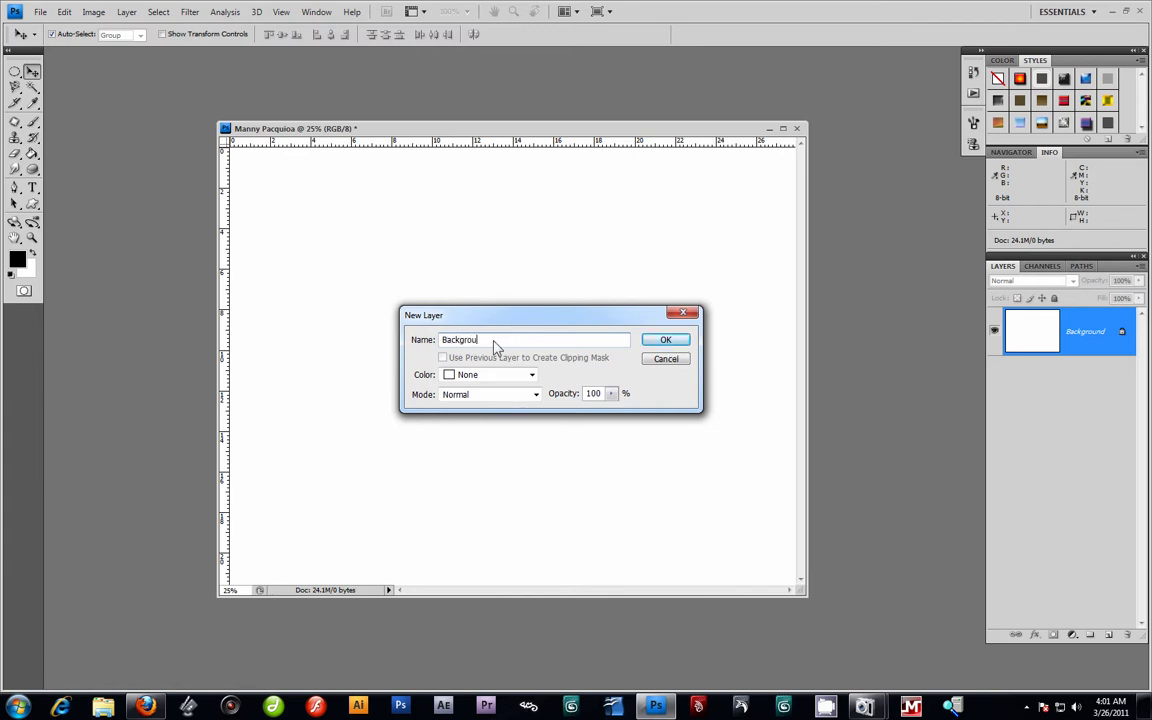
click(667, 341)
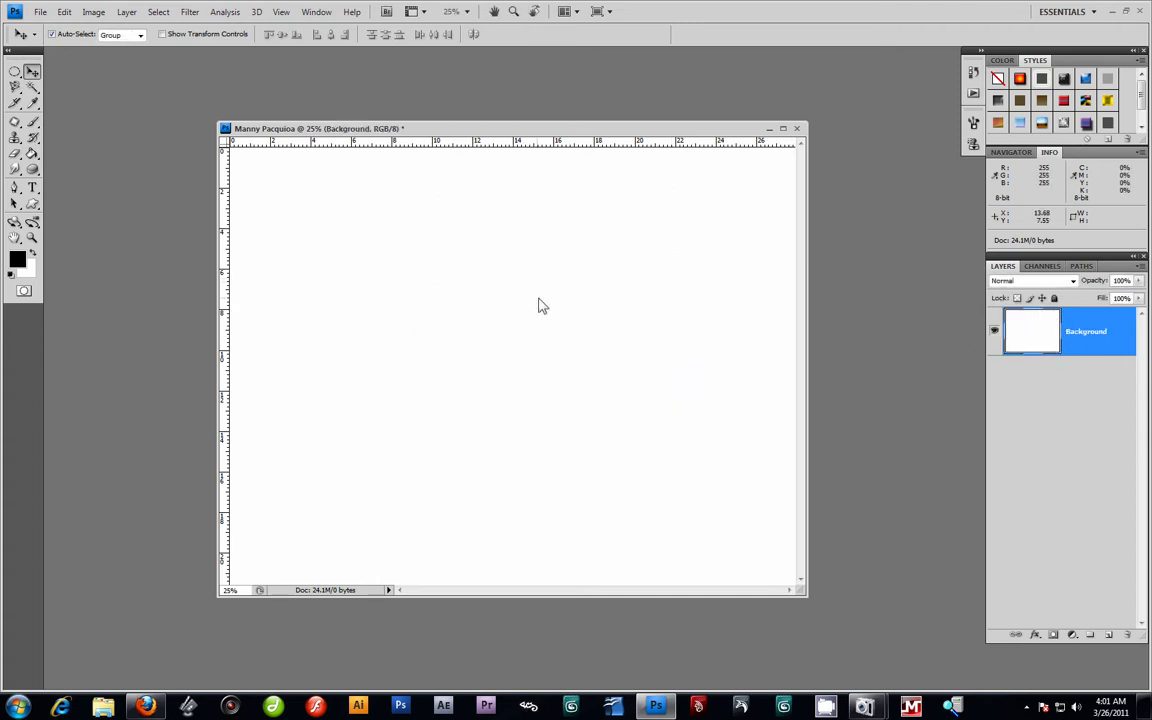
drag(221, 126, 145, 77)
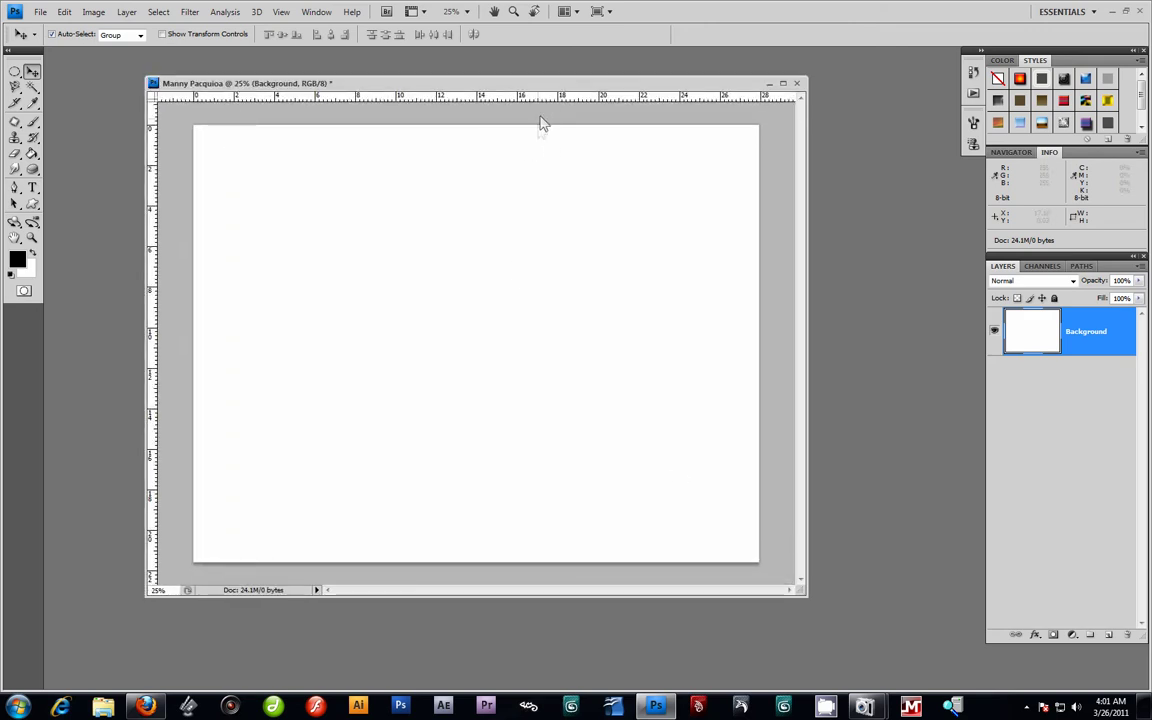
drag(555, 85, 568, 95)
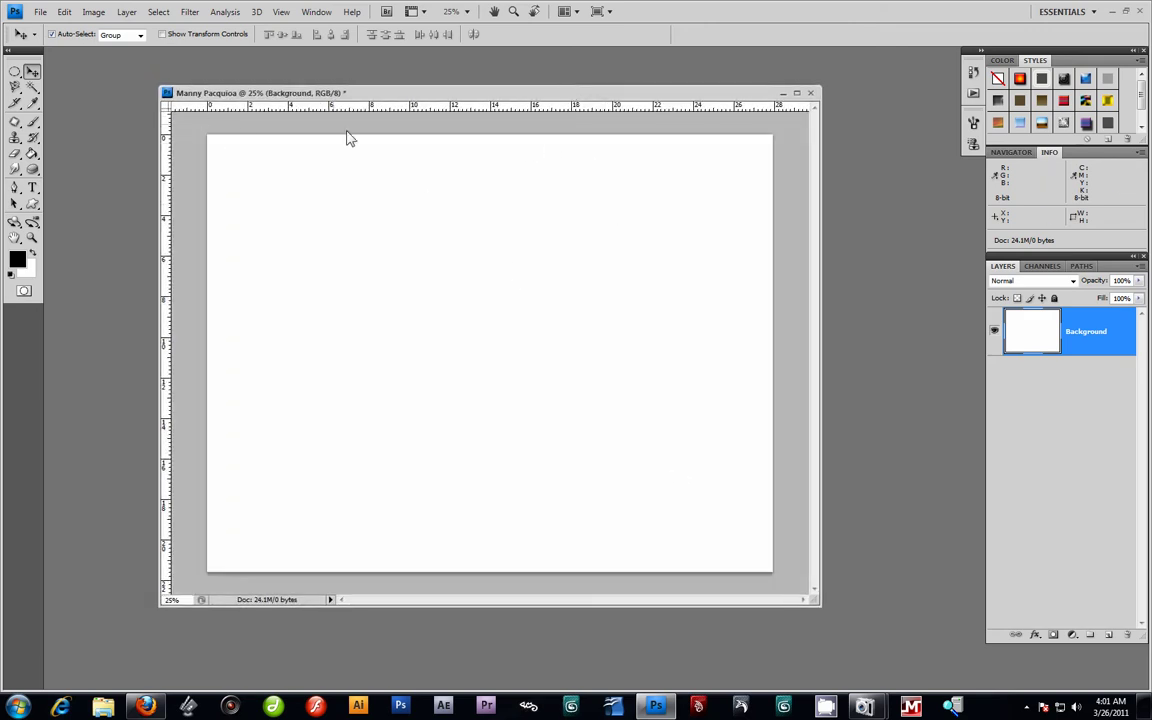
Open the cracked wall texture 1.jpg from the Lesson 2 - Layer Blends folder.
click(40, 13)
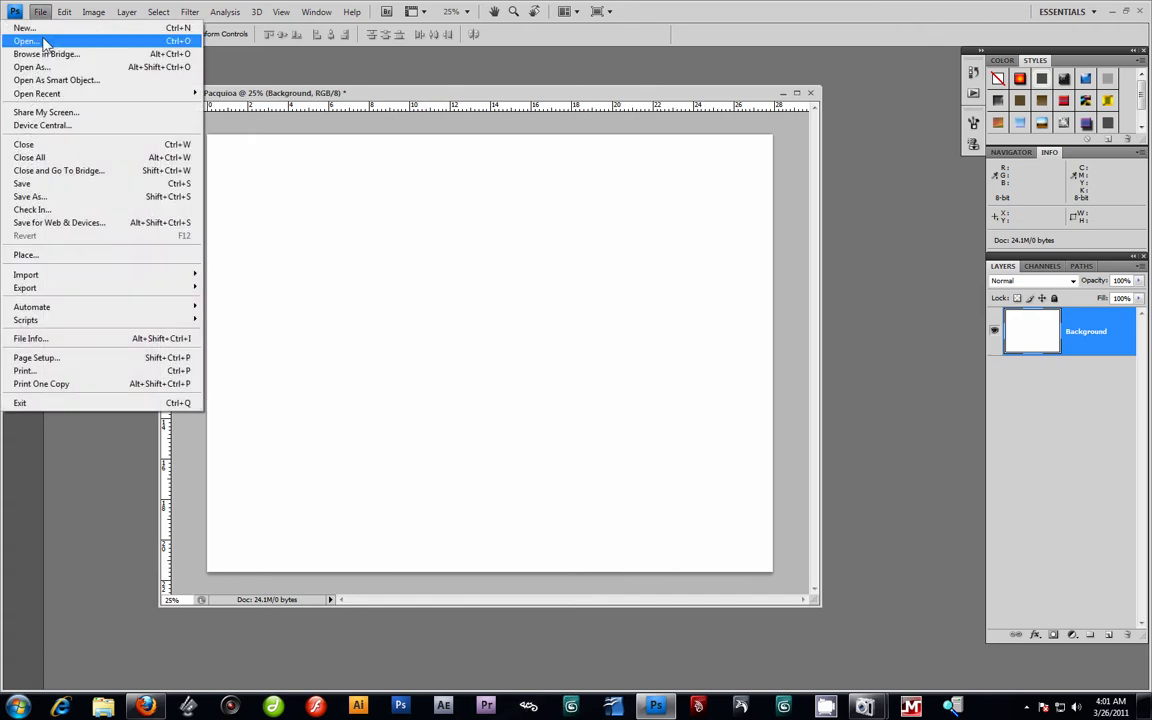
click(26, 41)
mouse_move(842, 262)
mouse_down()
mouse_move(848, 303)
mouse_move(843, 255)
mouse_up()
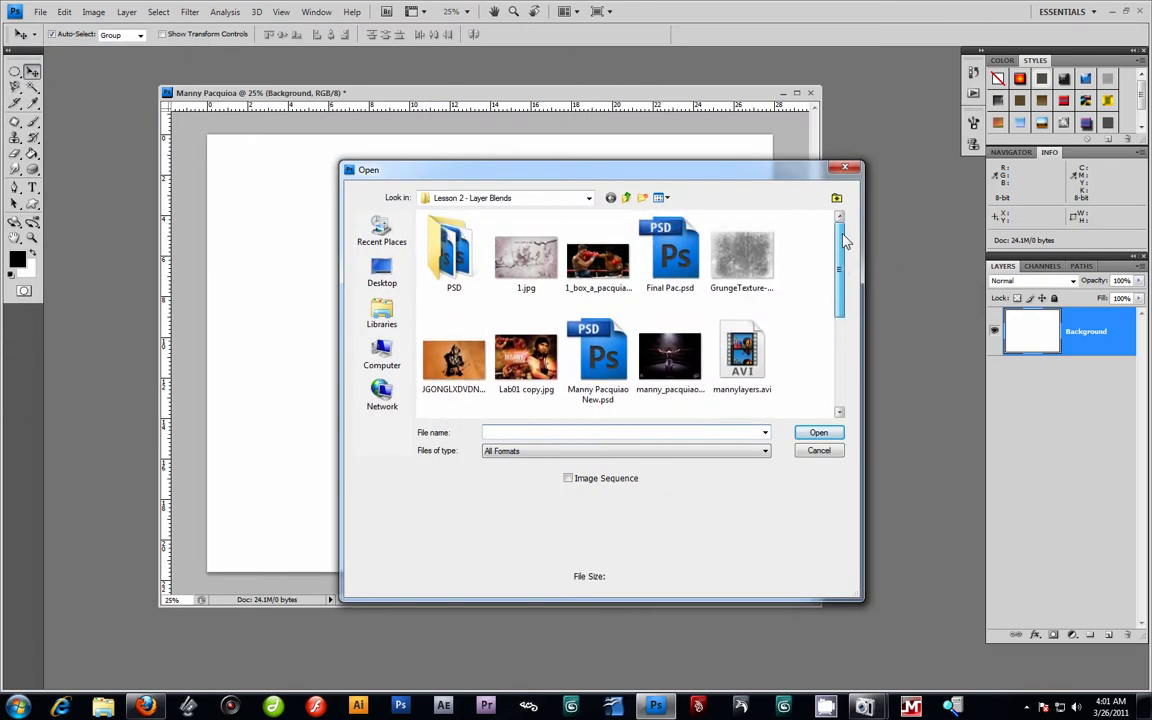
drag(690, 173, 632, 191)
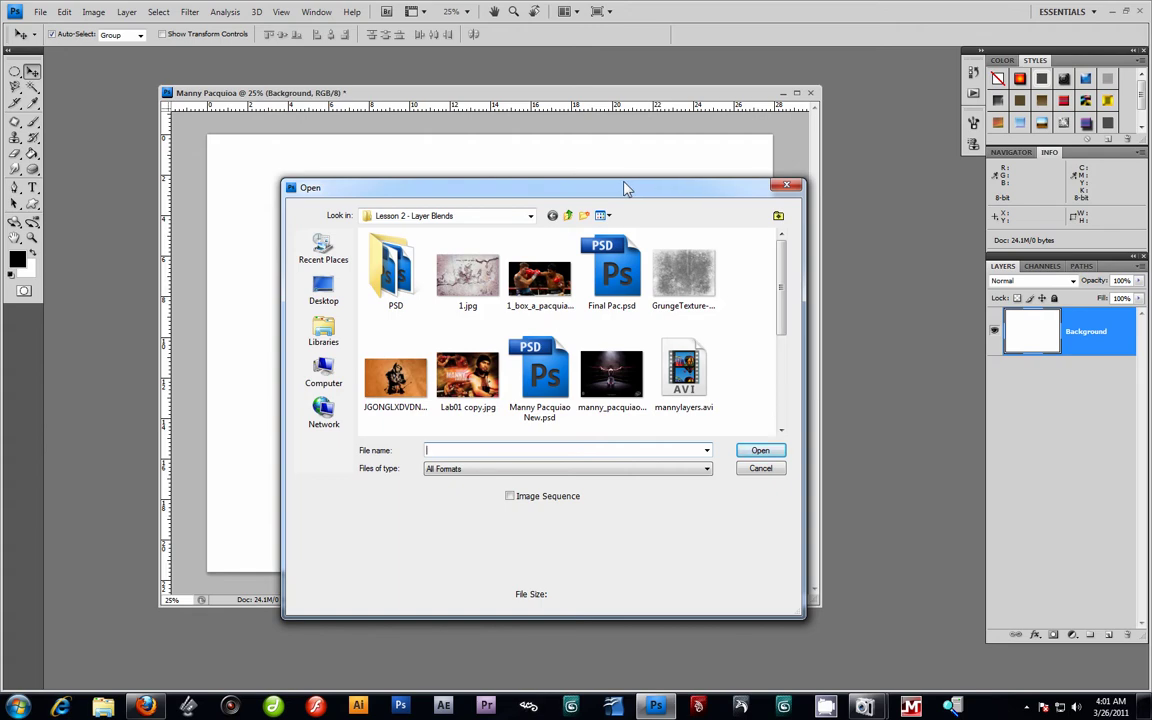
mouse_move(624, 187)
mouse_down()
mouse_move(615, 196)
mouse_move(640, 182)
mouse_move(627, 200)
mouse_up()
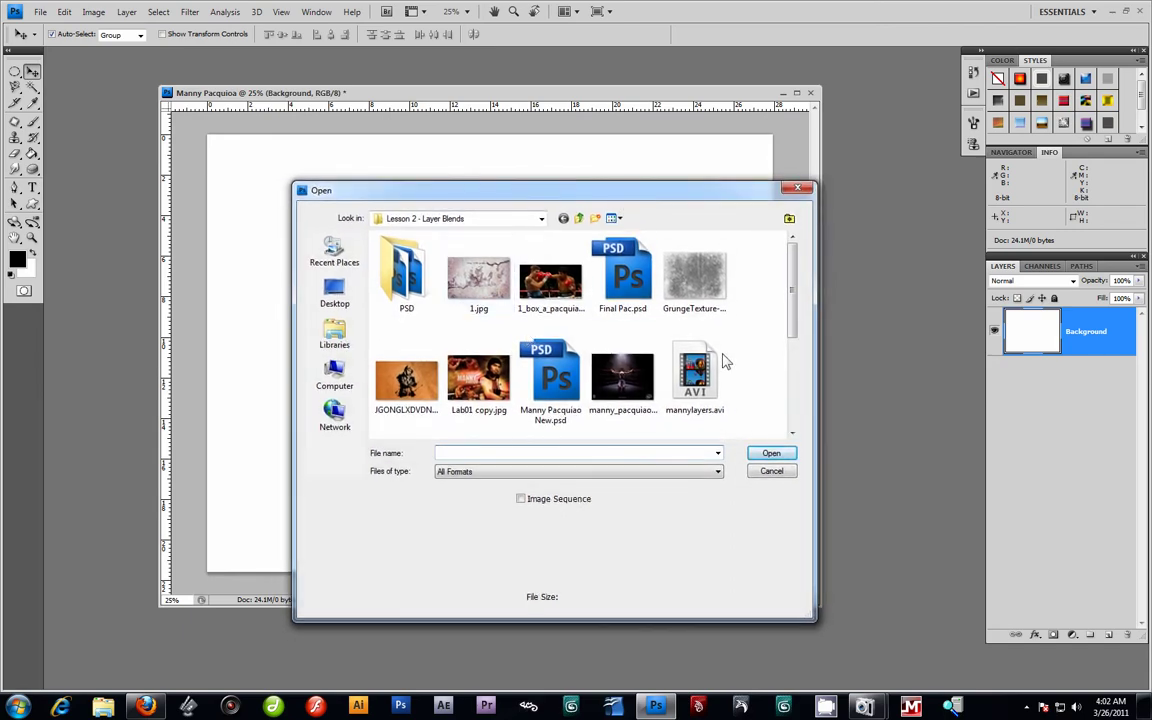
click(483, 288)
click(771, 455)
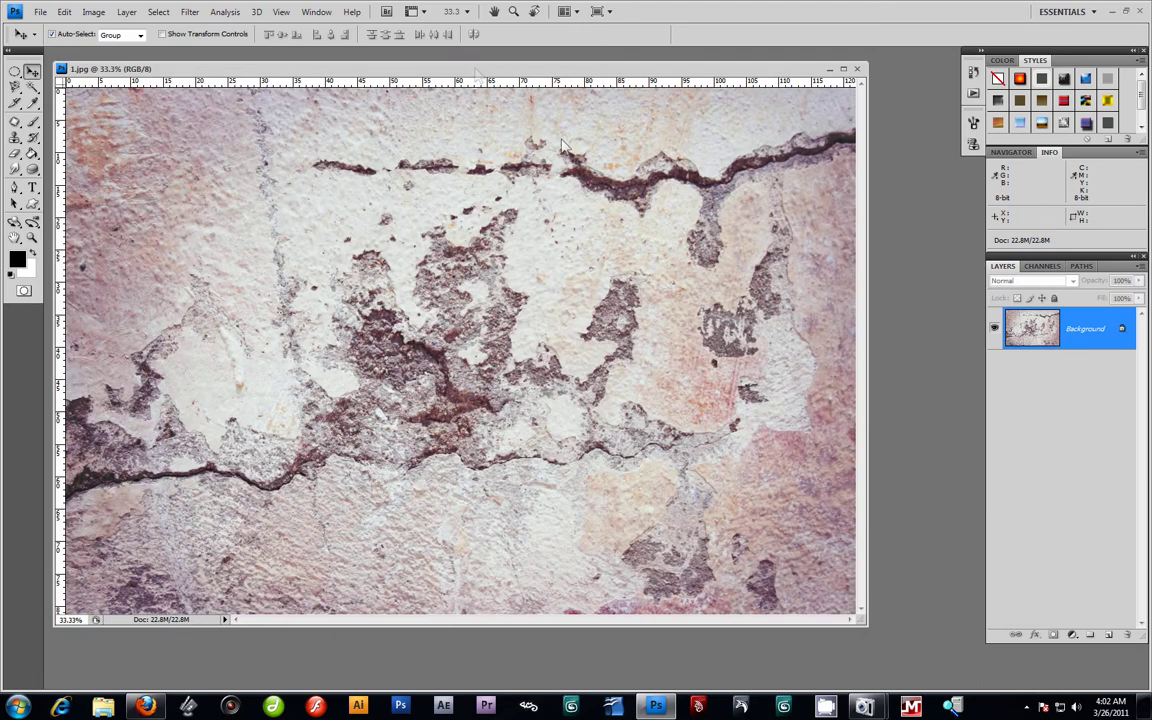
Copy the entire 1.jpg wall texture and paste it into the Manny Pacquioa document as a new layer.
drag(476, 69, 617, 224)
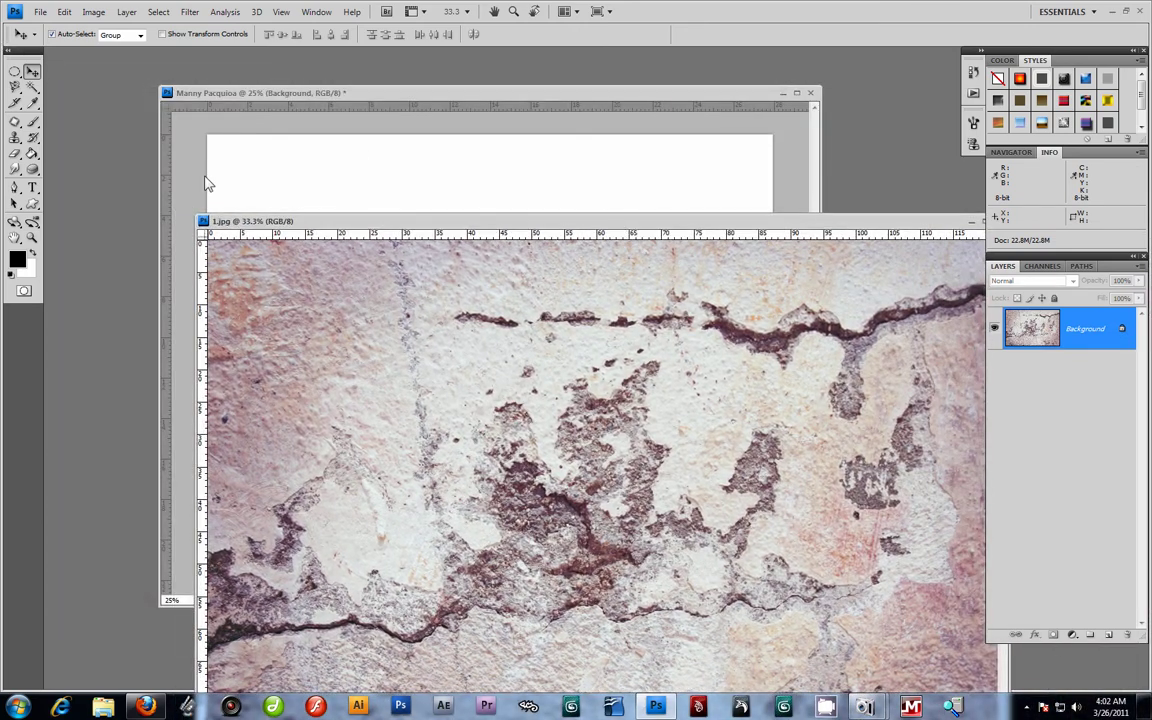
drag(400, 224, 478, 224)
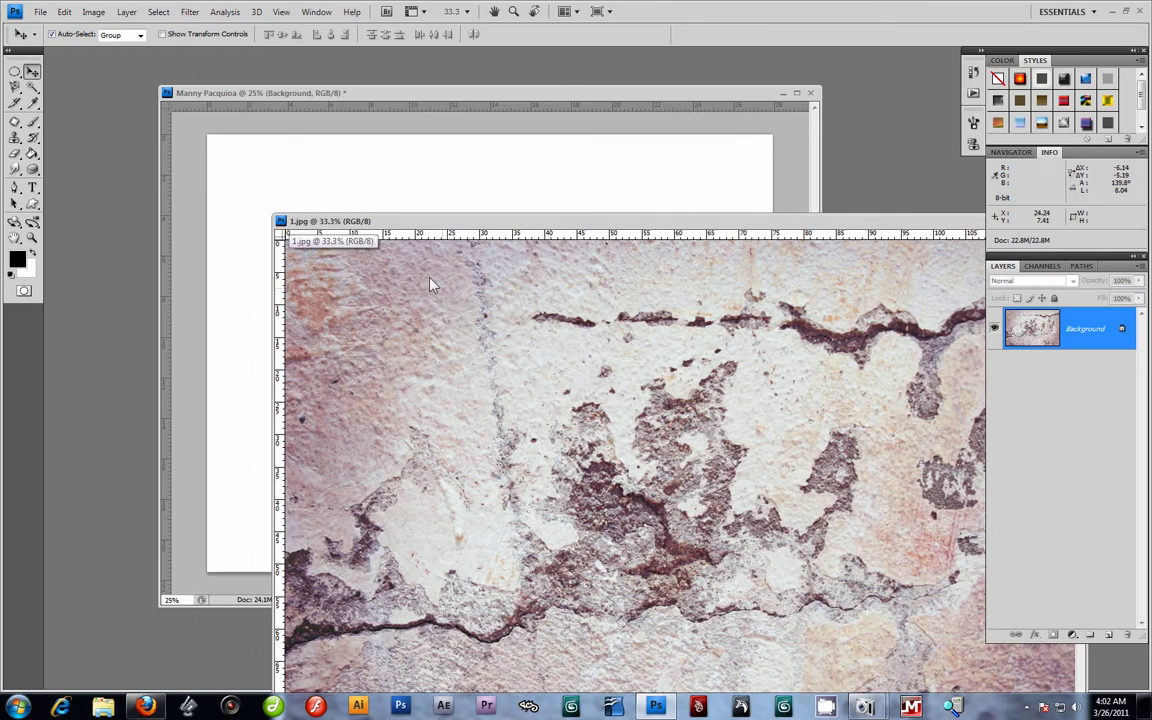
click(344, 189)
key(ctrl+v)
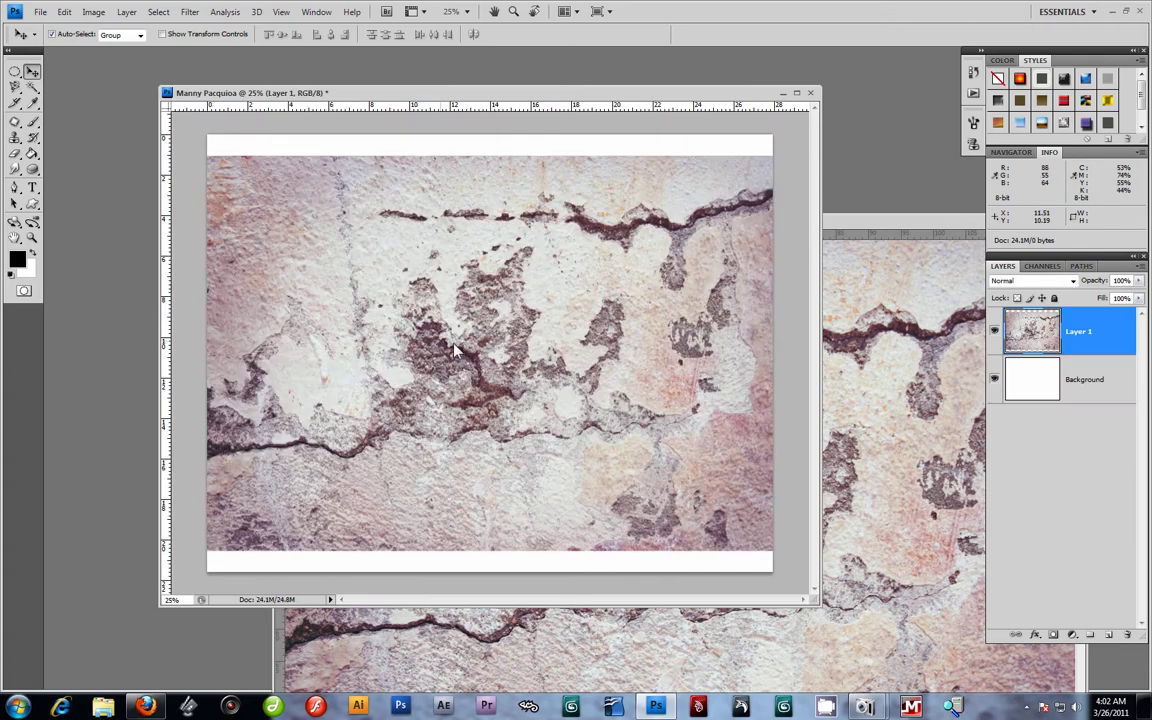
mouse_move(336, 286)
mouse_down()
mouse_move(344, 256)
mouse_move(316, 298)
mouse_move(345, 298)
mouse_move(344, 286)
mouse_up()
Close 1.jpg and rename the pasted texture layer Grunge.
click(900, 223)
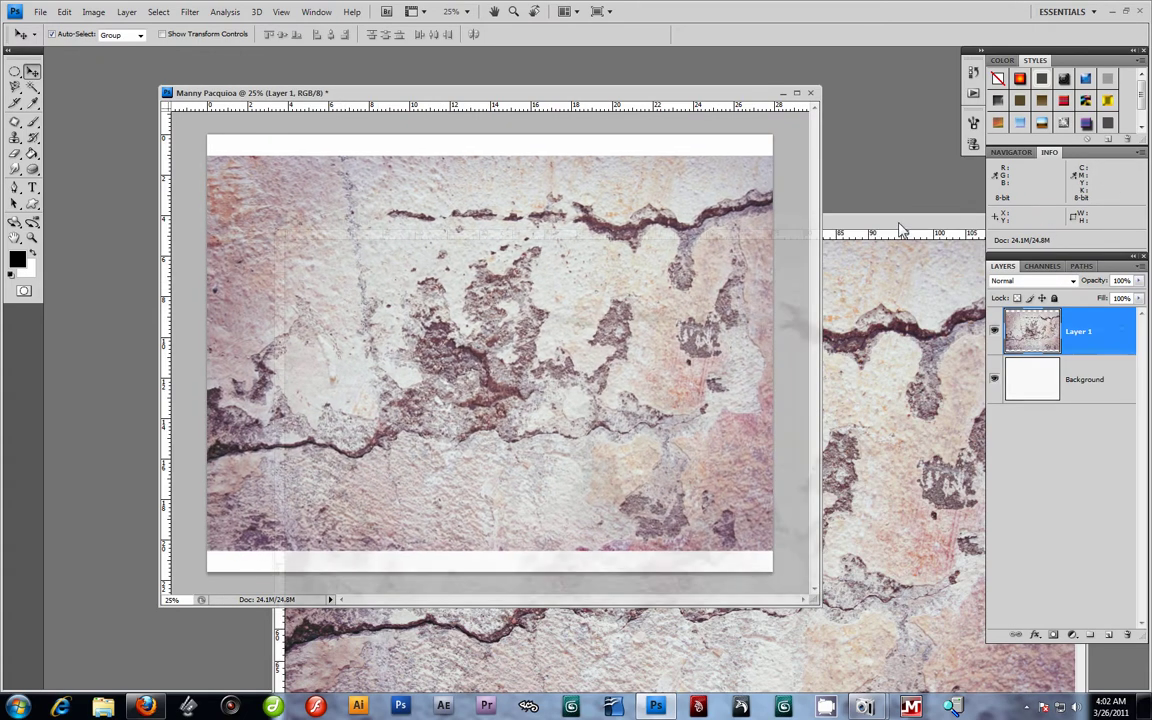
drag(909, 224, 587, 248)
click(755, 249)
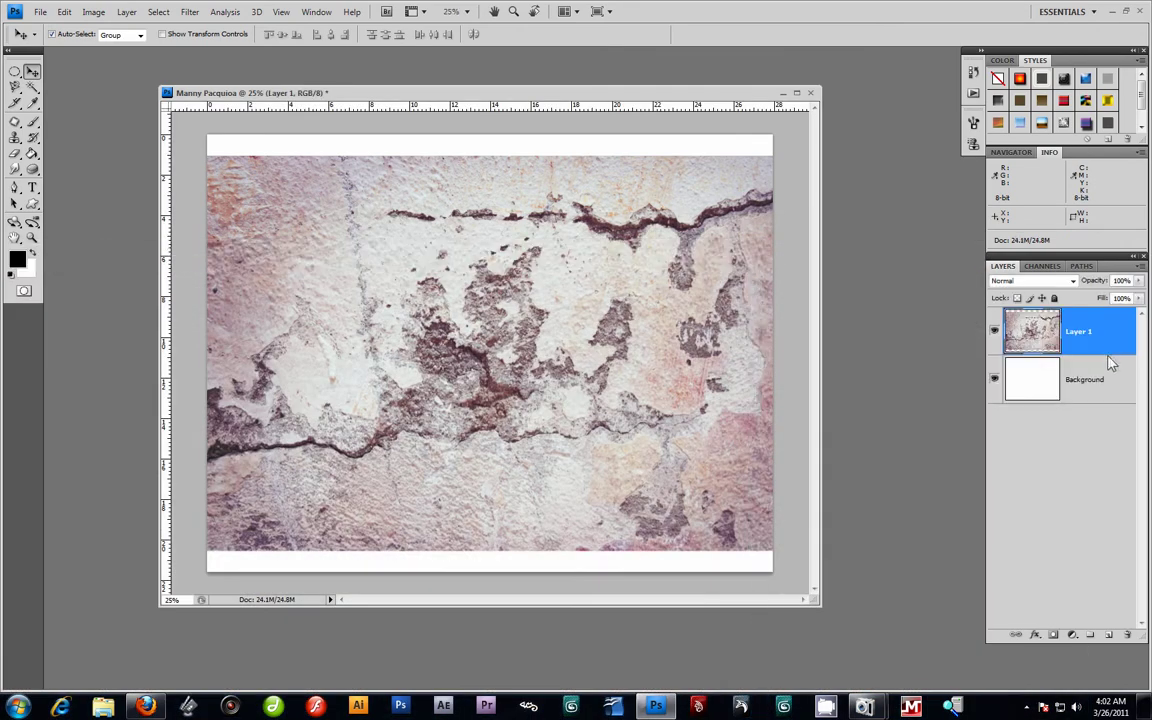
text(G)
Free-transform the Grunge layer: rotate it -9.2°, scale it to 106.7%, and position it over the upper part of the canvas.
mouse_move(422, 275)
mouse_down()
mouse_move(401, 279)
mouse_move(413, 271)
mouse_move(410, 285)
mouse_up()
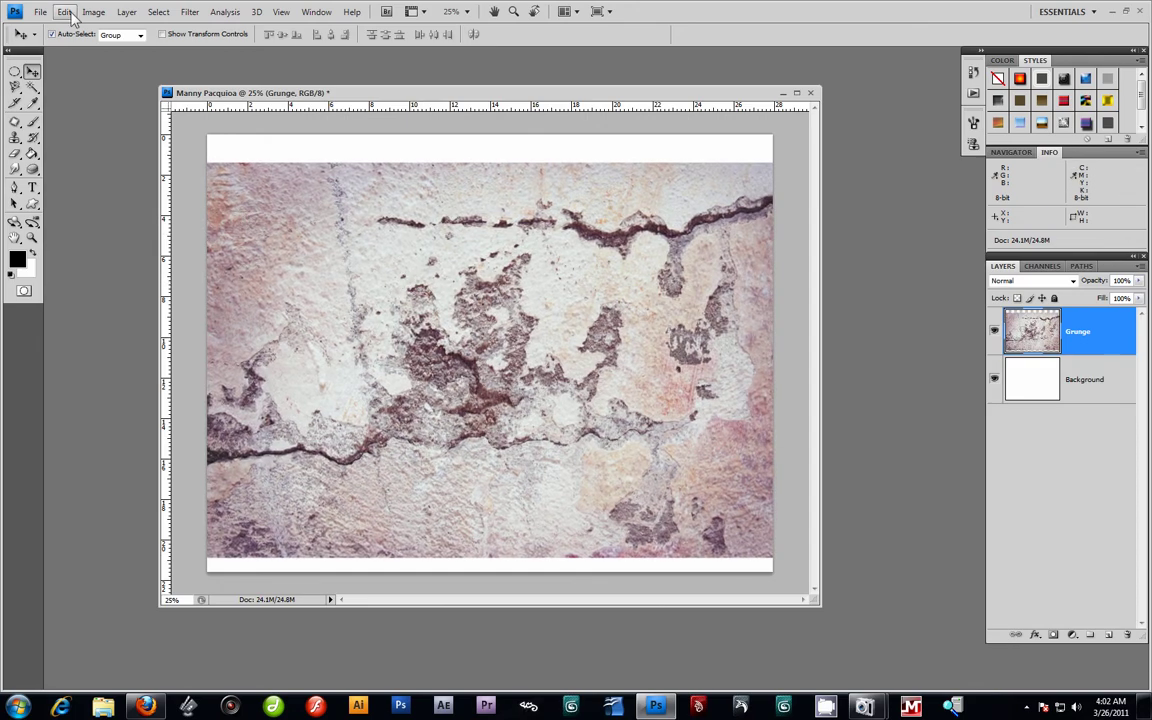
click(64, 12)
click(110, 255)
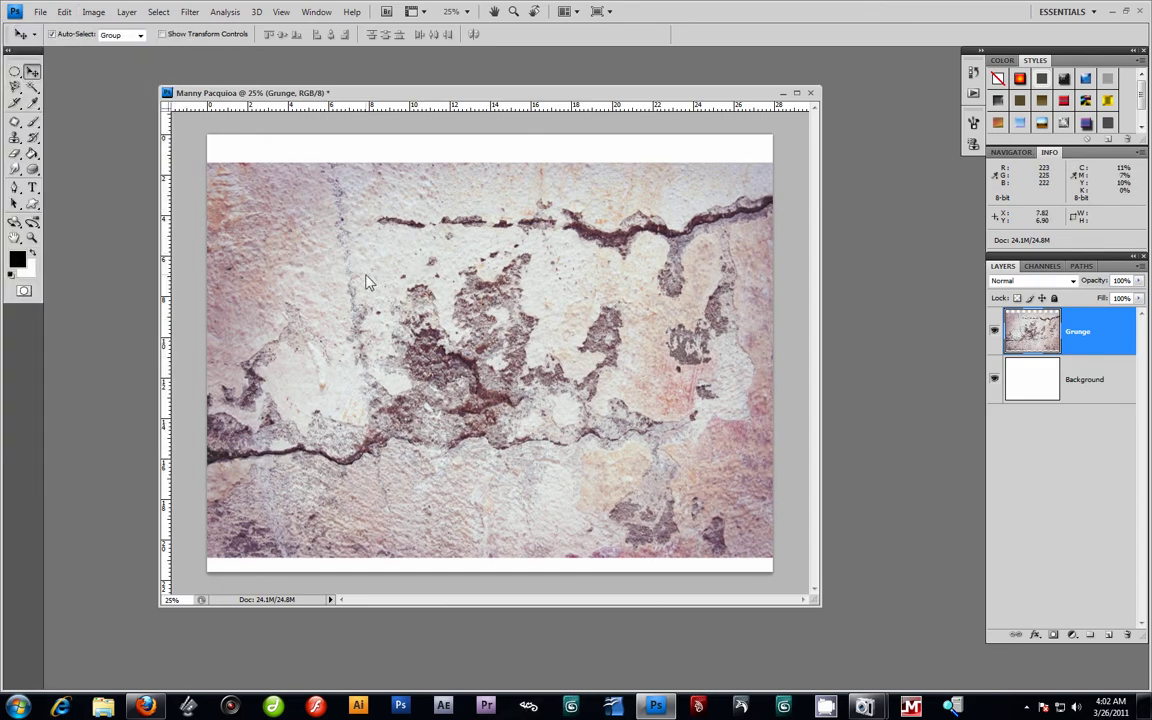
mouse_move(363, 278)
mouse_down()
mouse_move(368, 289)
mouse_move(347, 283)
mouse_move(367, 273)
mouse_up()
drag(203, 138, 137, 158)
drag(429, 323, 397, 268)
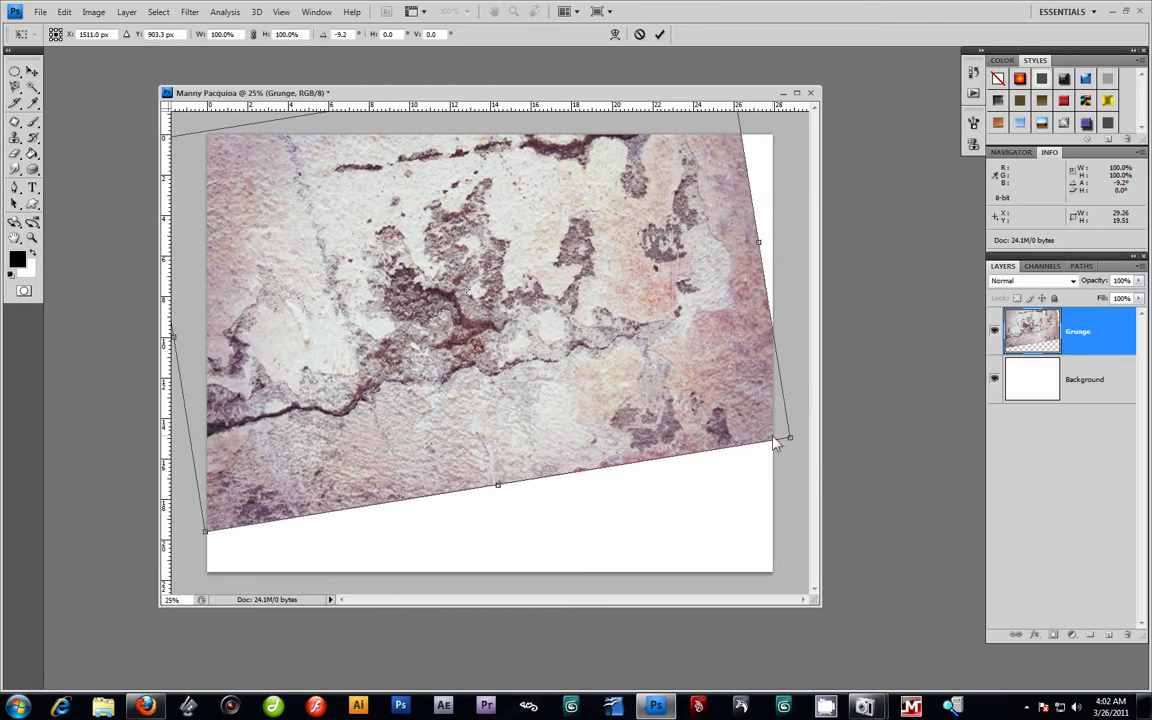
mouse_move(791, 444)
mouse_down()
mouse_move(812, 462)
mouse_move(808, 448)
mouse_up()
drag(548, 390, 575, 379)
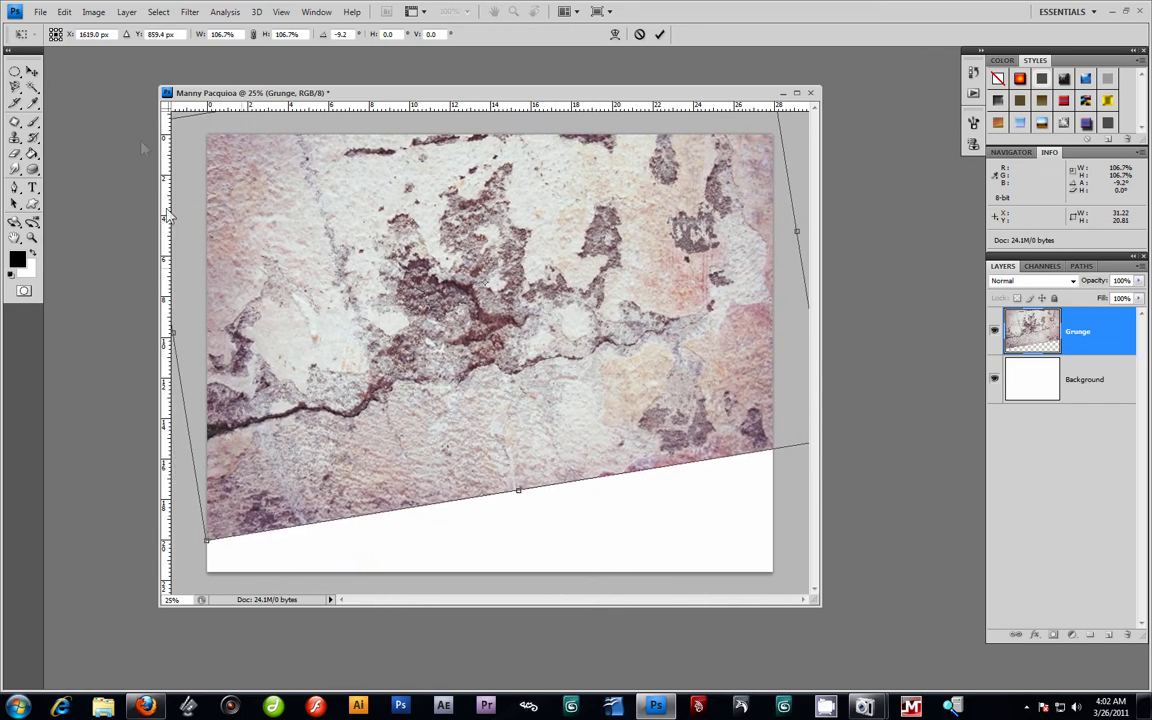
click(32, 71)
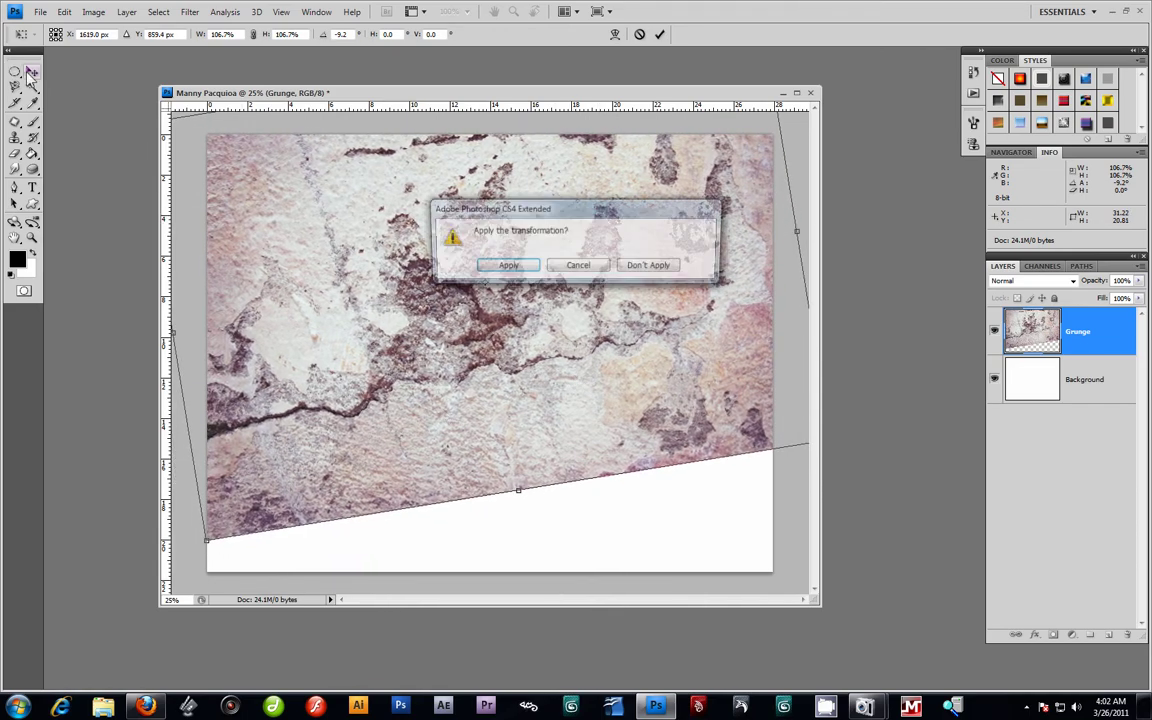
click(508, 266)
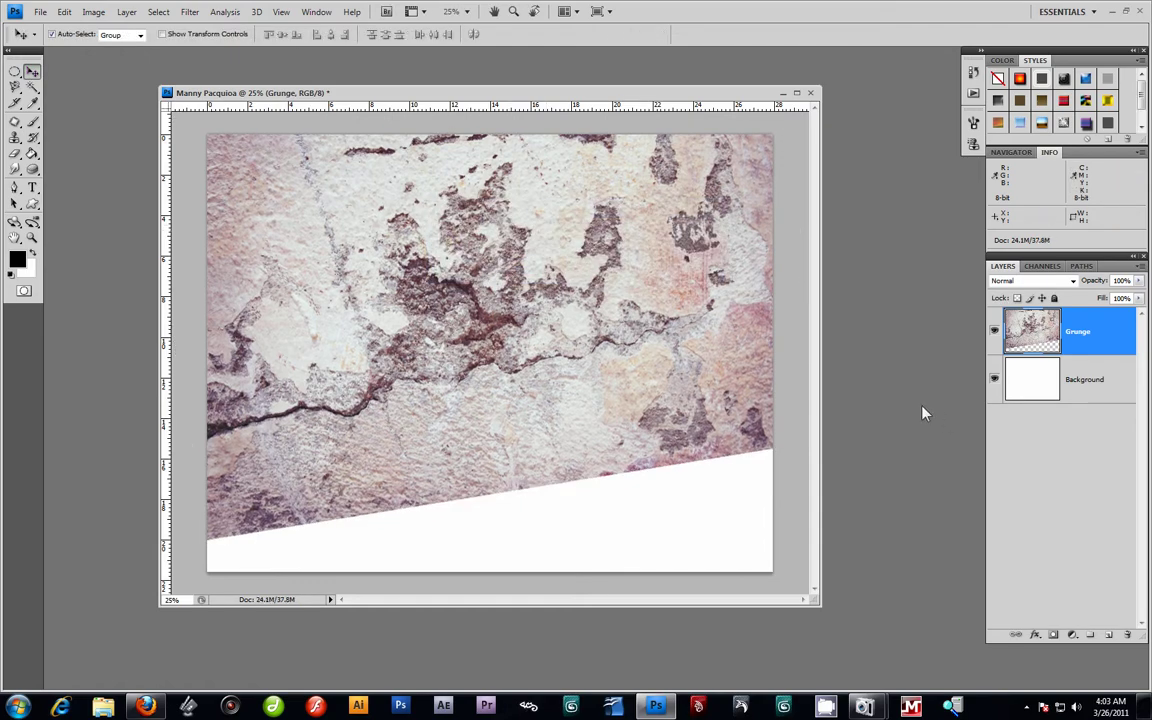
Open the photo manny-pacquiao_nike.jpg from the Lesson 2 - Layer Blends folder.
click(40, 11)
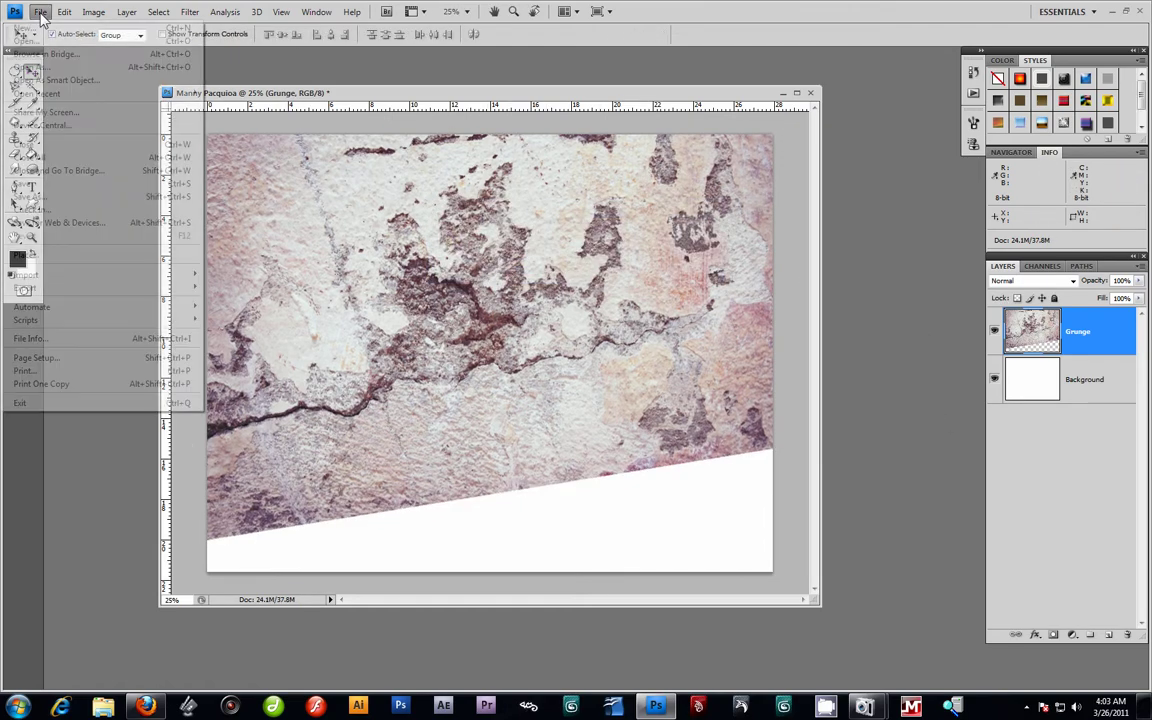
click(30, 41)
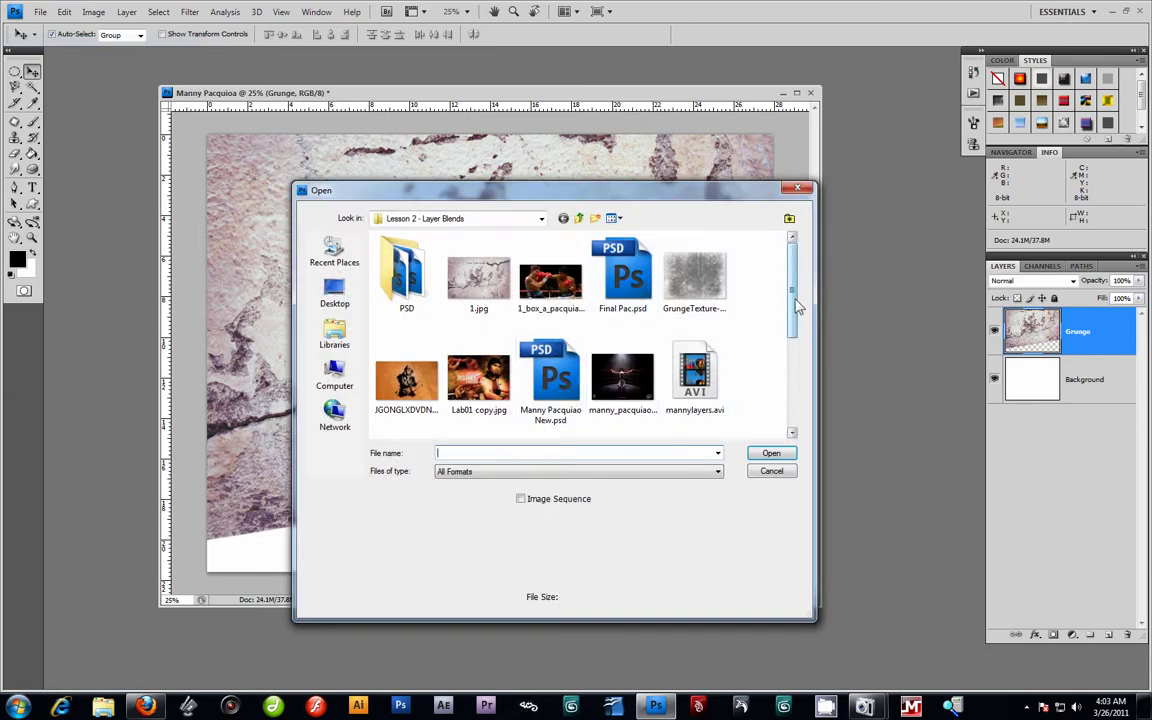
drag(795, 309, 795, 397)
click(432, 288)
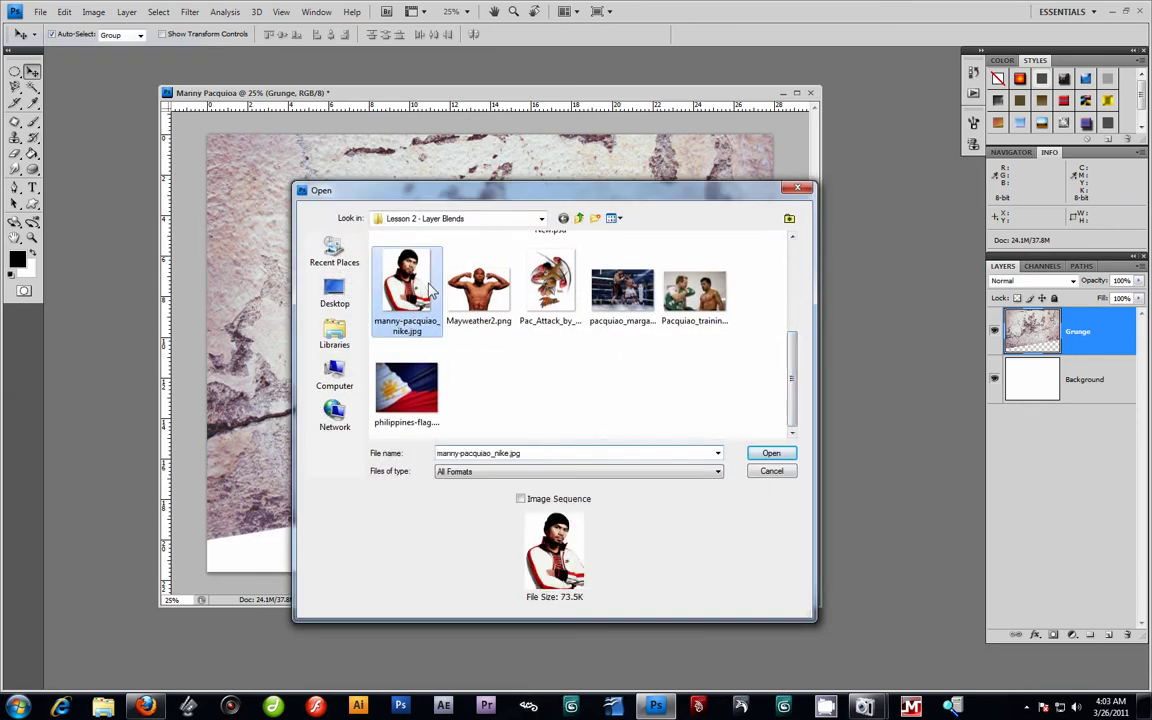
click(771, 453)
Copy the manny-pacquiao_nike.jpg photo into the Manny Pacquioa document as a new layer and place it right of the canvas centre.
drag(252, 68, 320, 62)
drag(168, 140, 600, 232)
drag(512, 293, 544, 284)
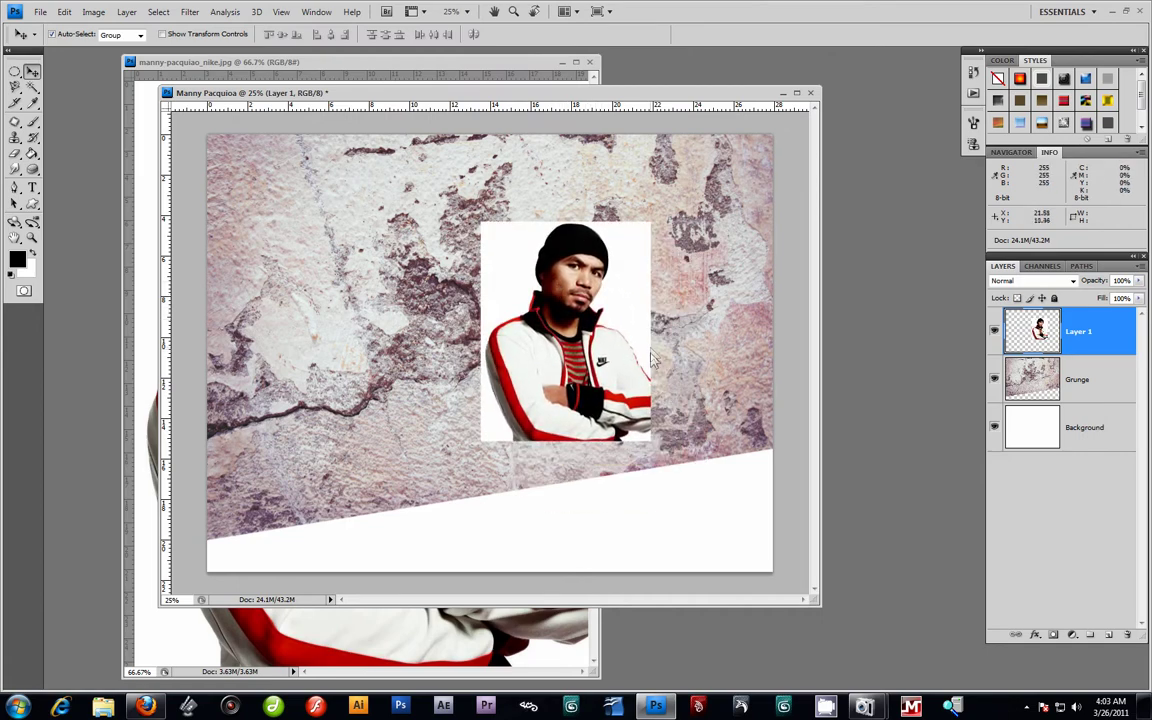
drag(657, 395, 588, 383)
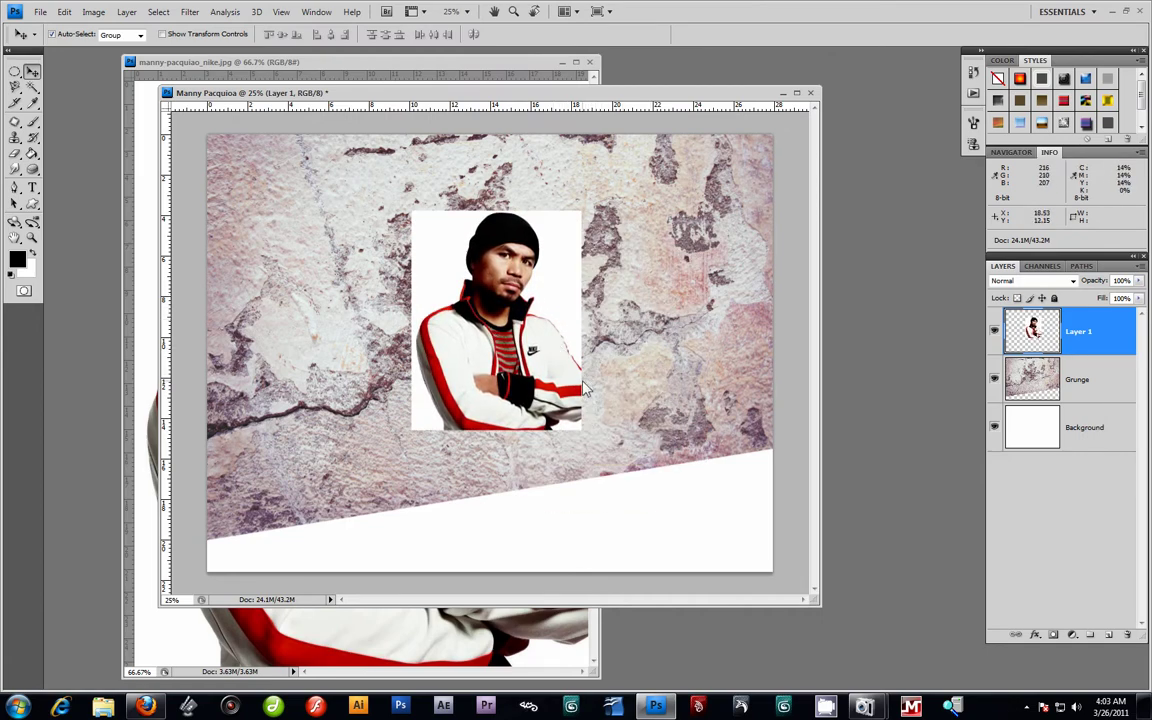
drag(528, 352, 613, 350)
Free-transform the boxer photo layer: scale it to 192%, rotate it 4.6°, and position it against the canvas's right side.
key(ctrl+t)
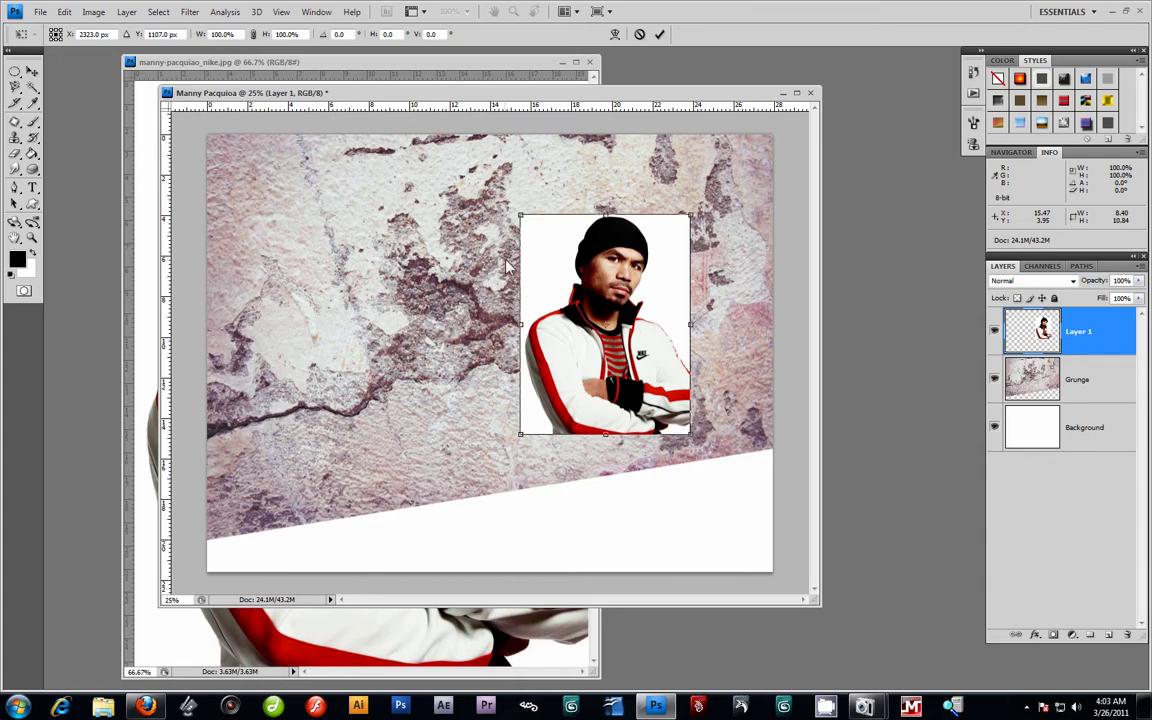
drag(521, 216, 442, 115)
drag(689, 291, 767, 316)
drag(697, 332, 577, 309)
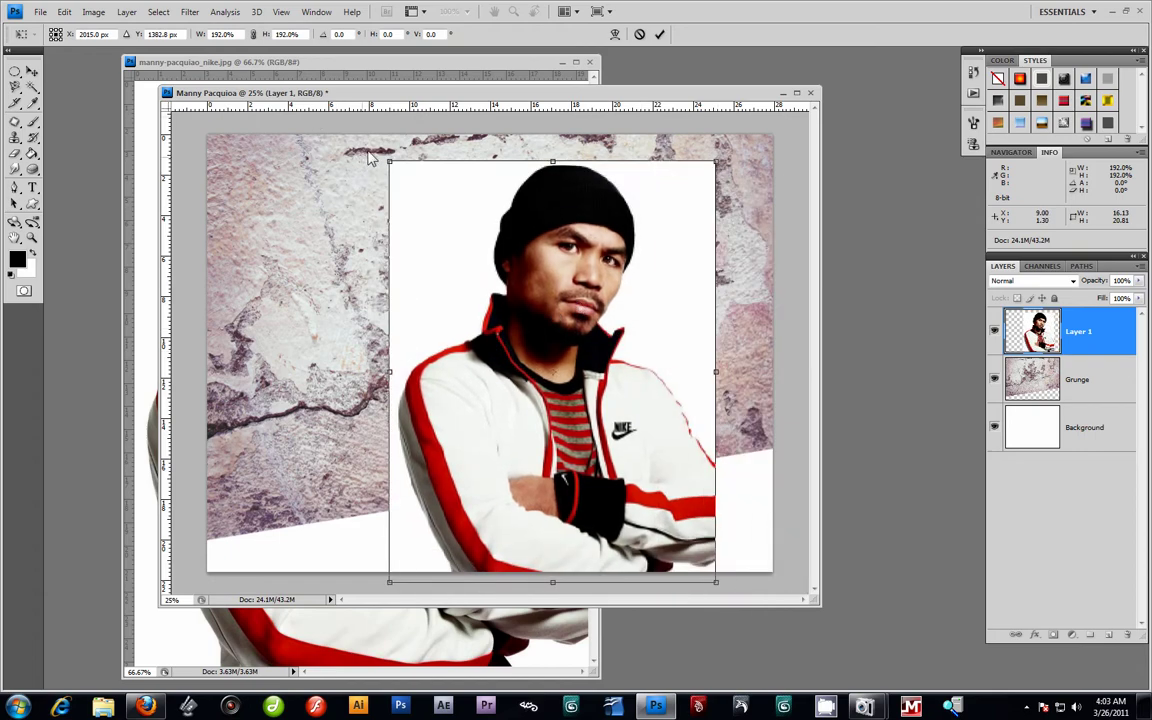
drag(368, 161, 385, 150)
drag(550, 343, 647, 345)
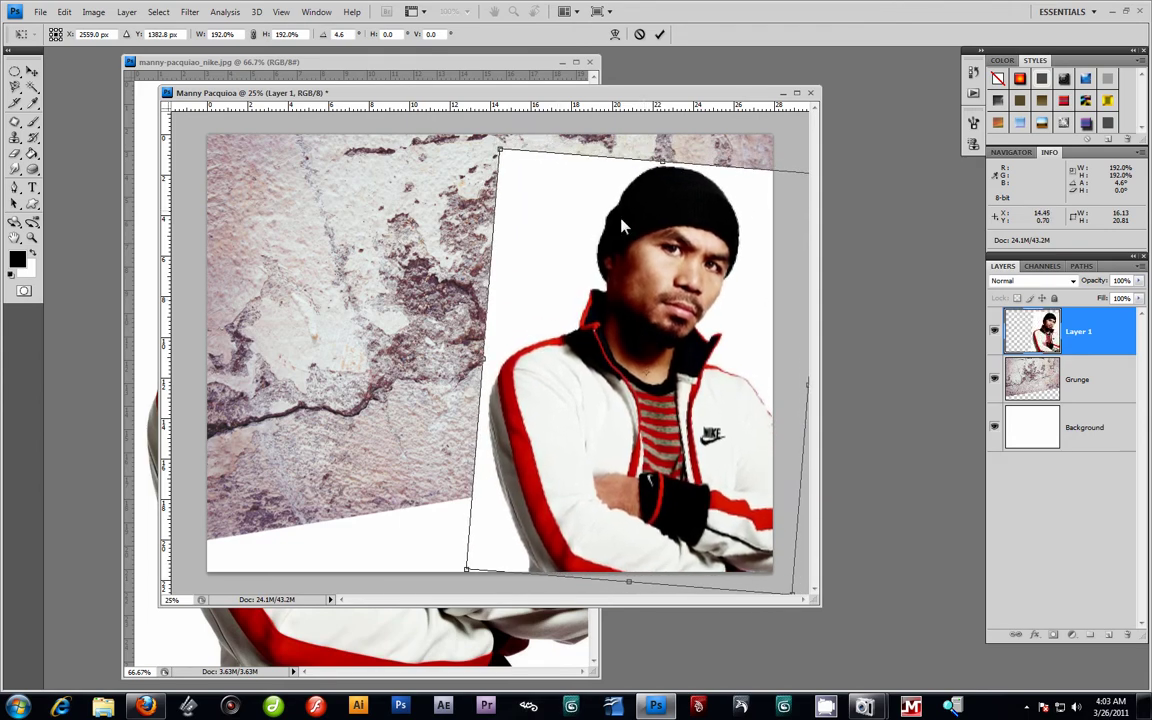
click(31, 72)
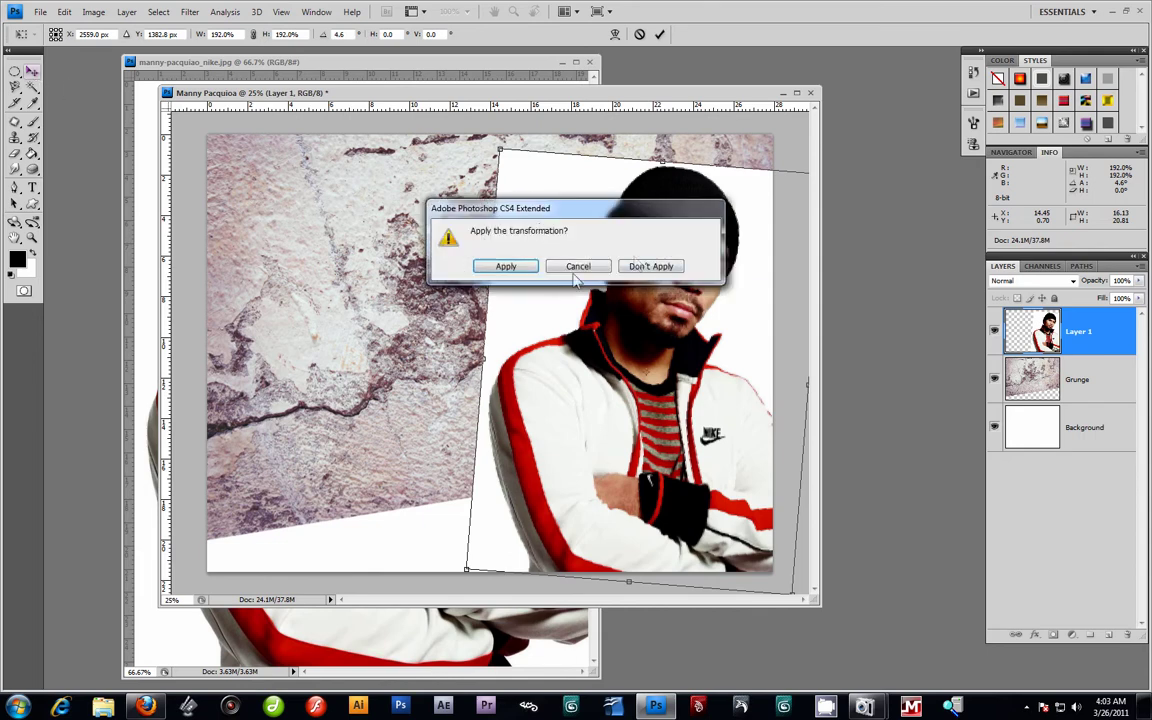
click(482, 264)
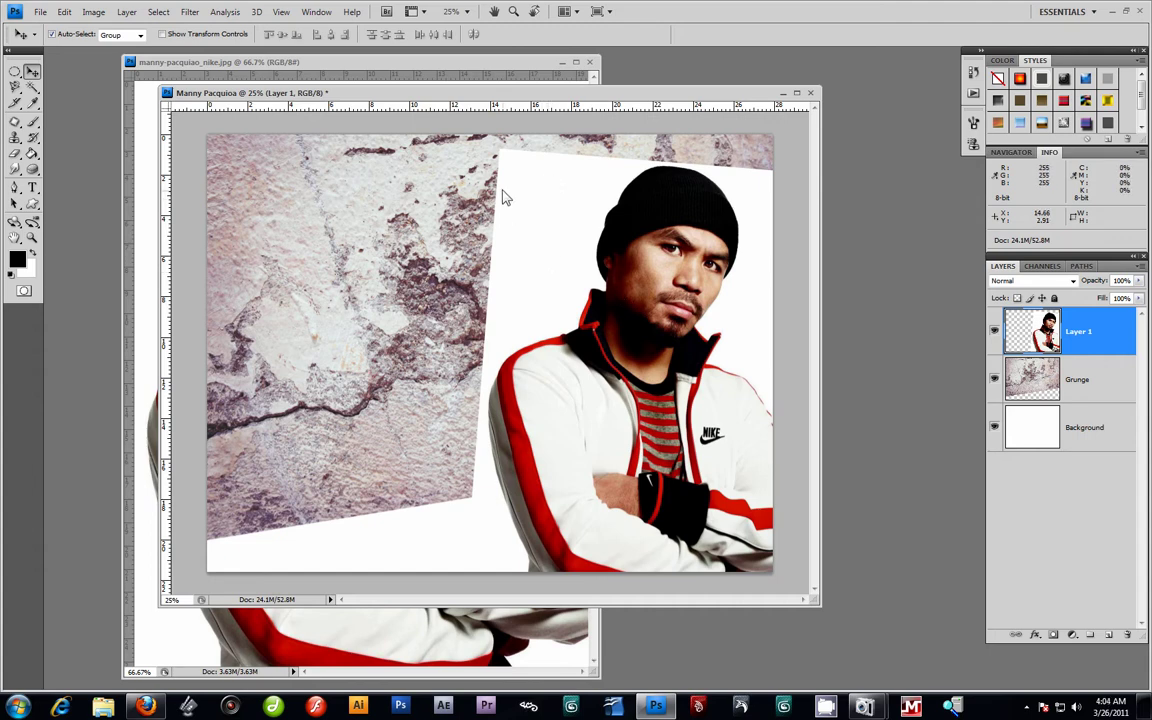
Rename the boxer photo layer Manny.
double_click(1078, 340)
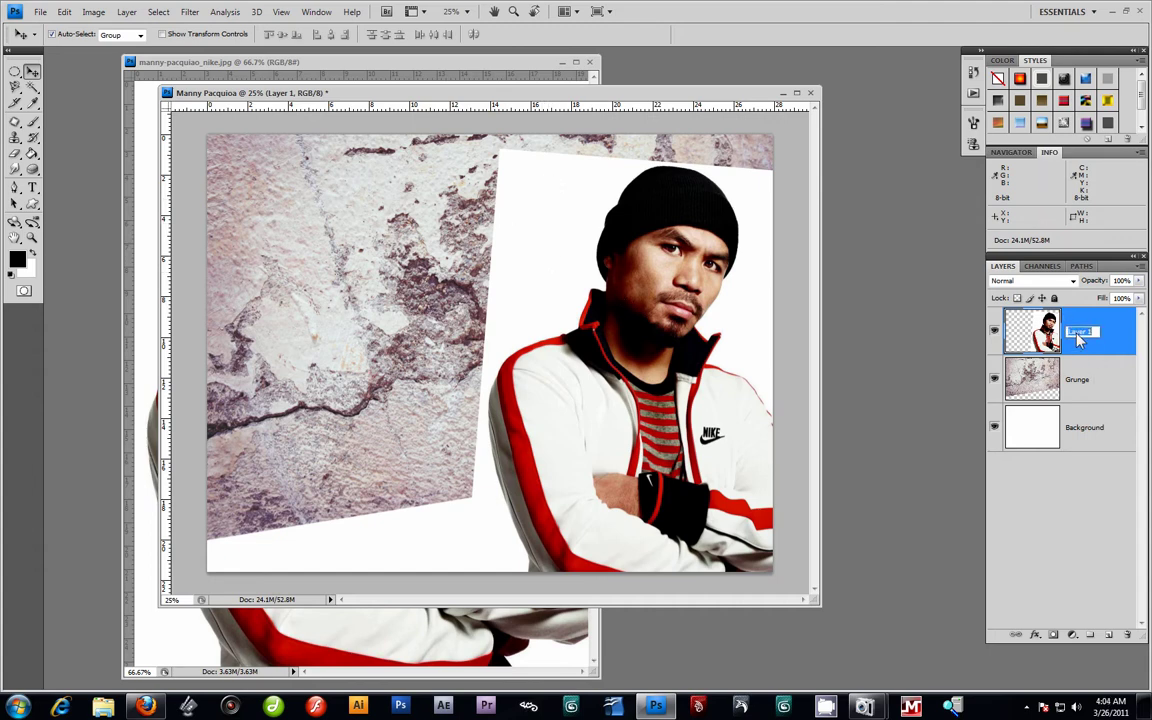
key(Return)
Compare the blend modes on the Manny layer and set it to Multiply.
click(1045, 283)
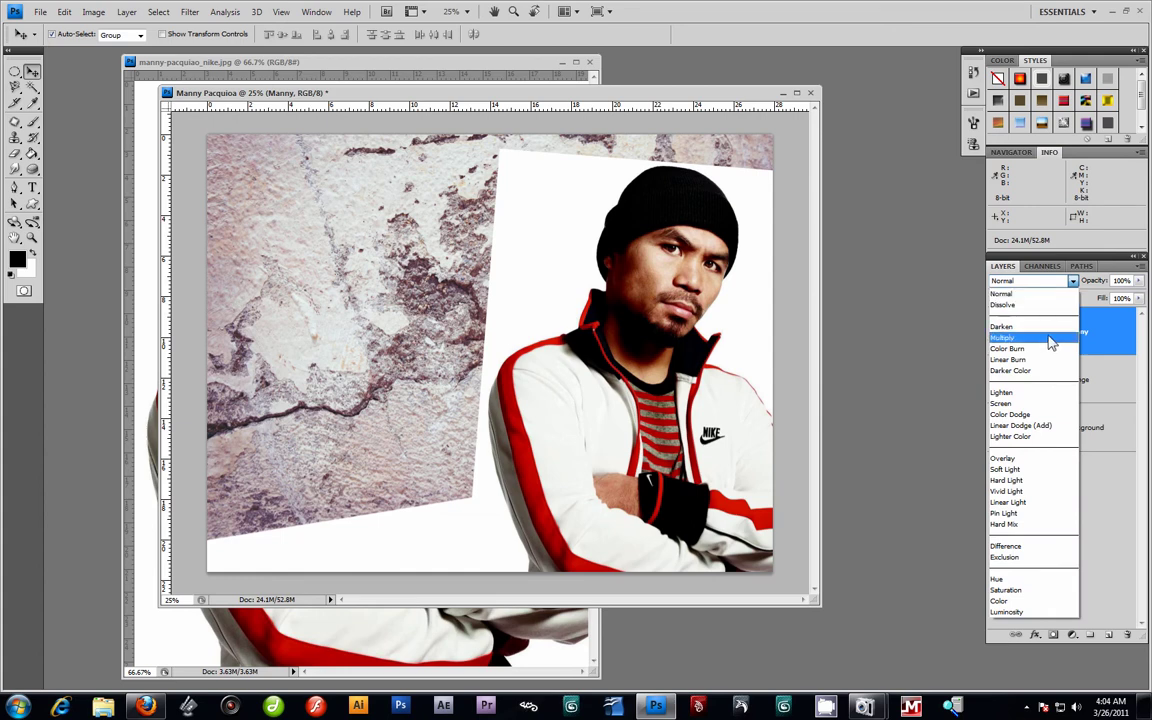
click(1050, 291)
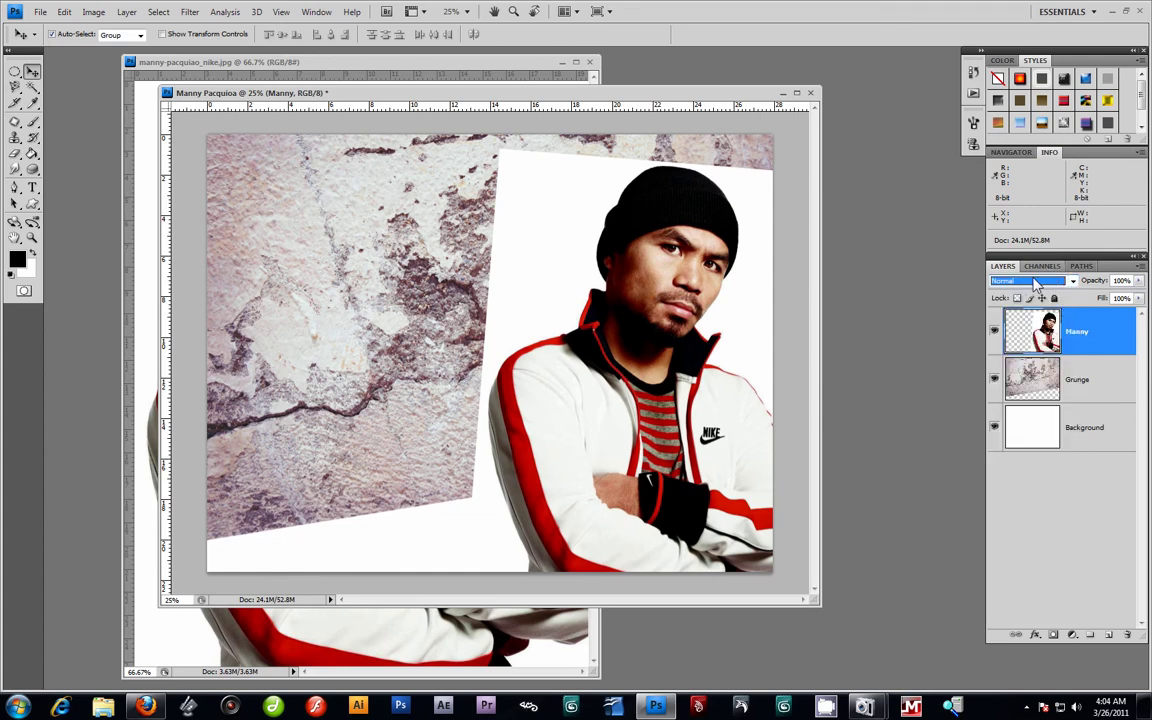
key(Down)
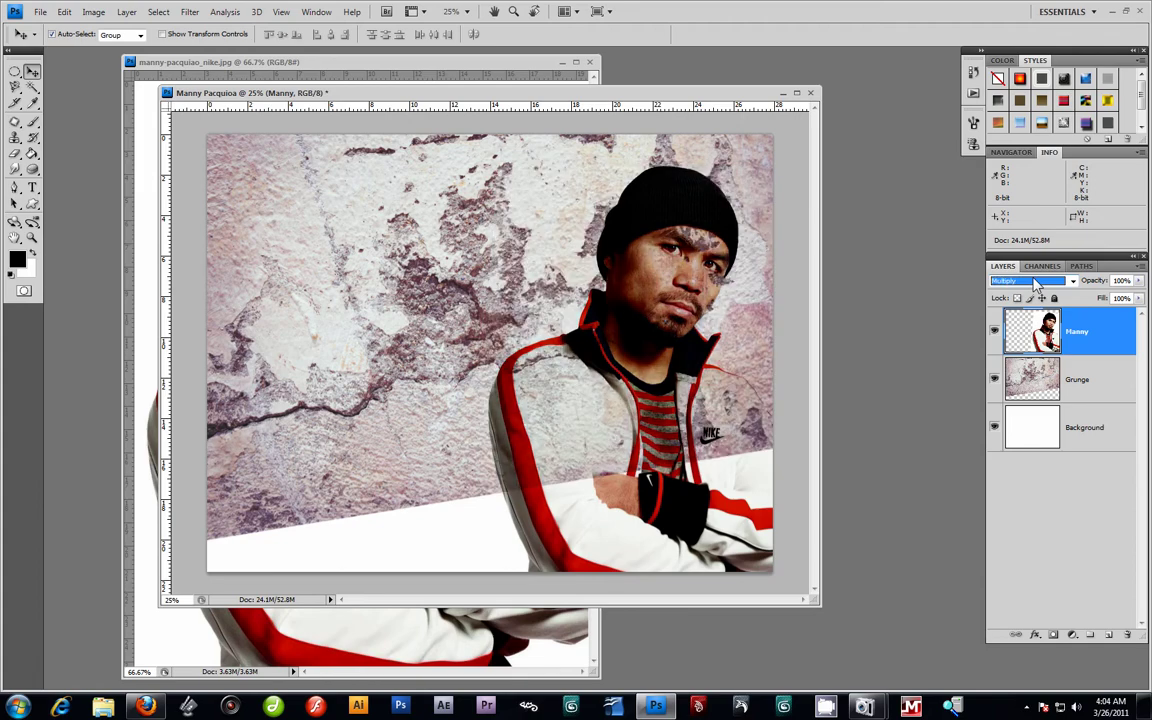
key(Down)
key(Down)
key(Down)
key(Down)
key(Down)
key(Down)
key(Down)
key(Down)
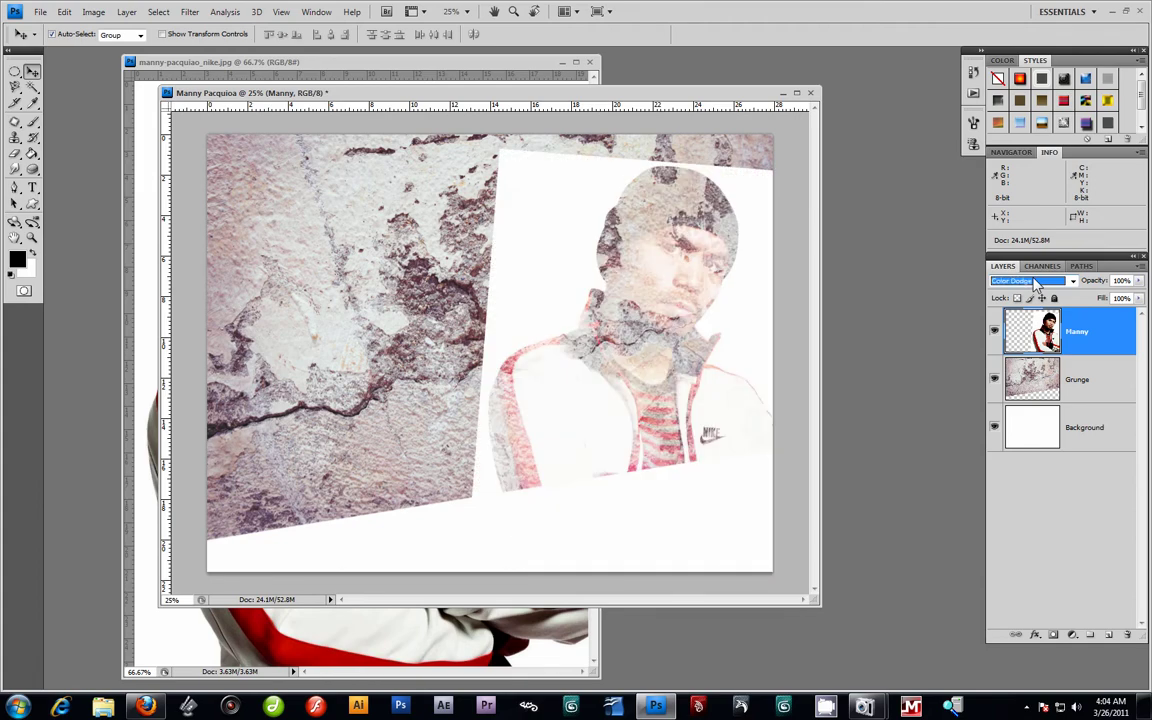
key(Down)
key(Down)
key(Down)
key(Down)
key(Down)
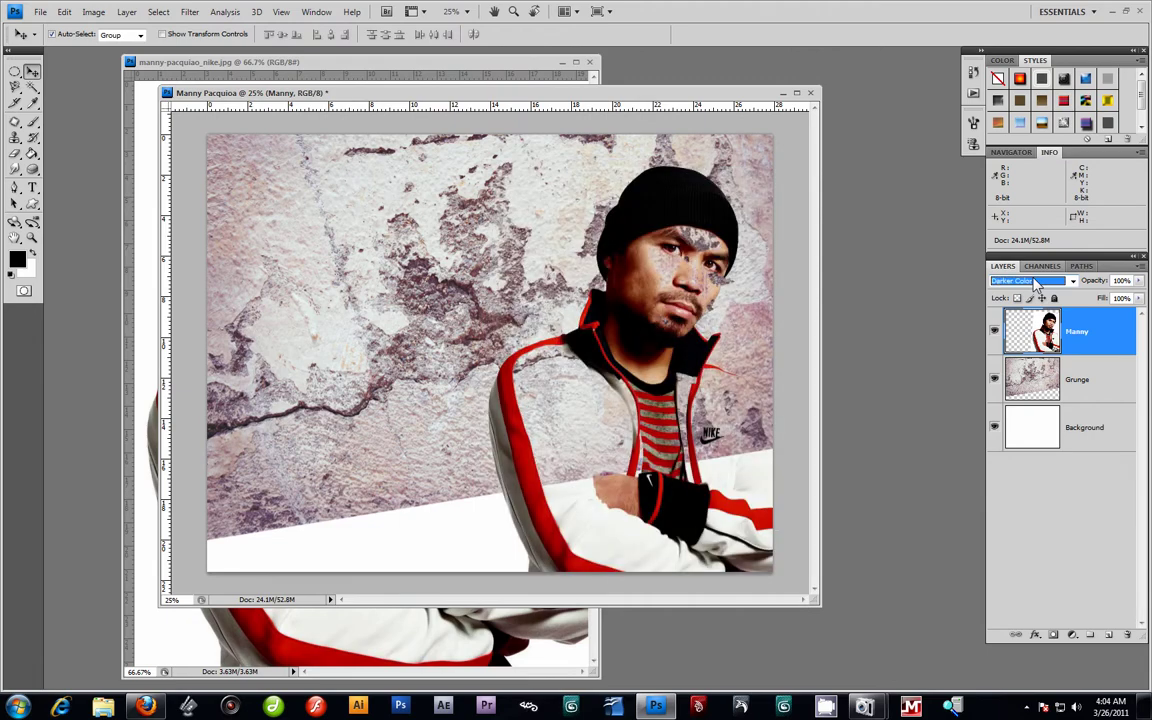
key(Up)
key(Up)
key(Up)
key(Up)
key(Up)
key(Up)
key(Up)
key(Up)
key(Up)
key(Up)
key(Up)
key(Up)
key(Up)
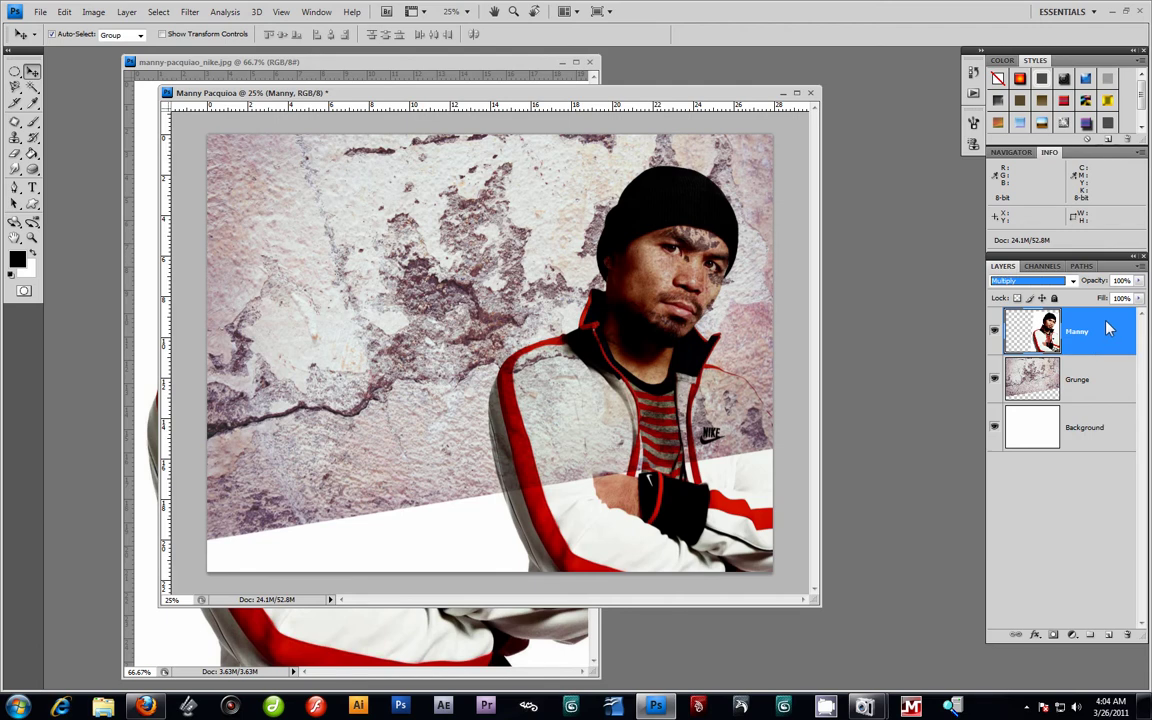
Keep the layer name Manny and add a white layer mask to that layer.
double_click(1074, 333)
key(Return)
click(1055, 636)
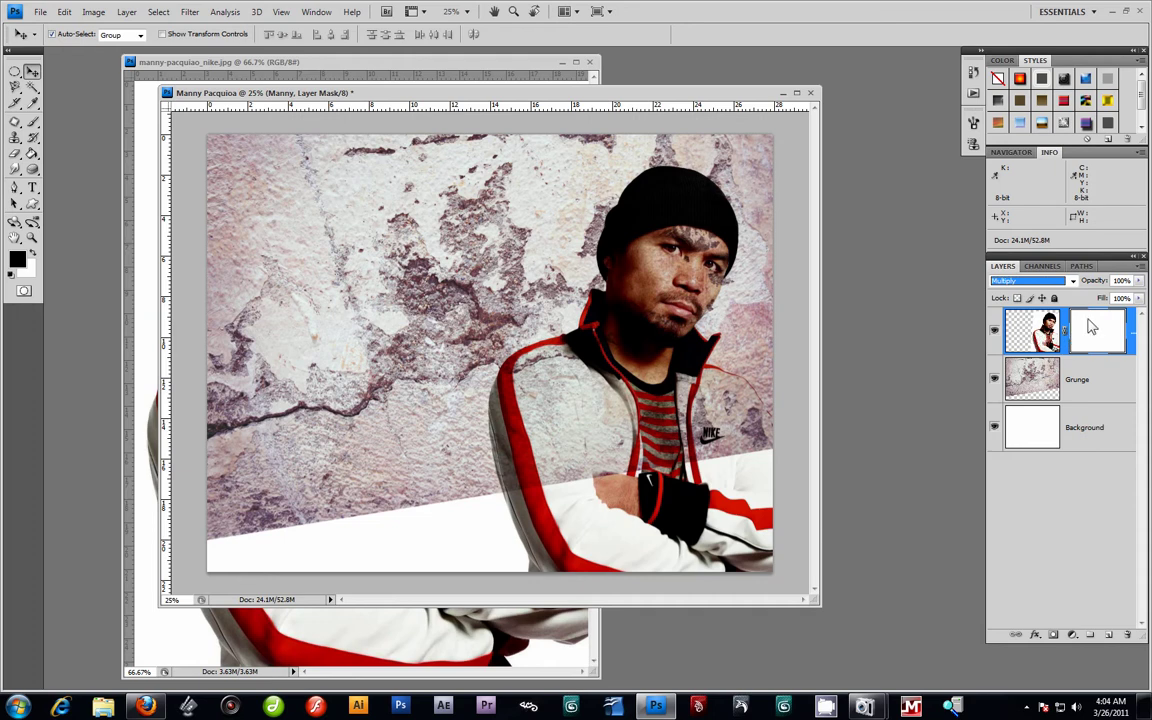
Choose a soft round tip for the Brush tool and enlarge it to 1200 px.
click(32, 122)
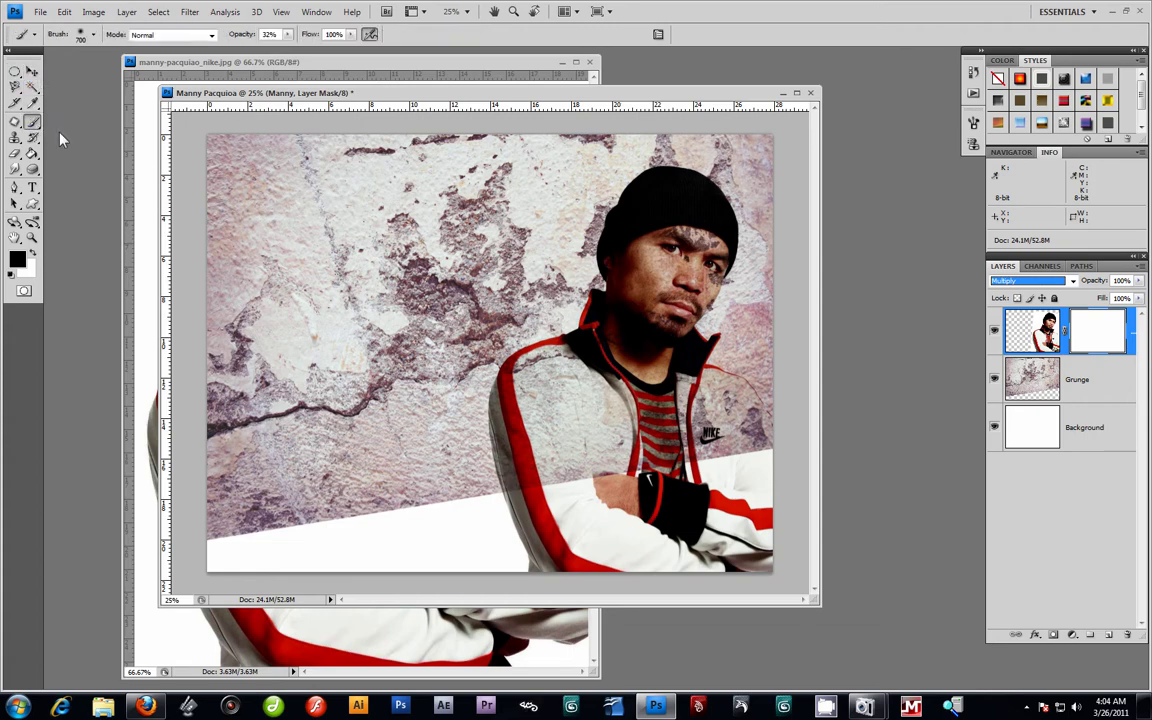
click(93, 35)
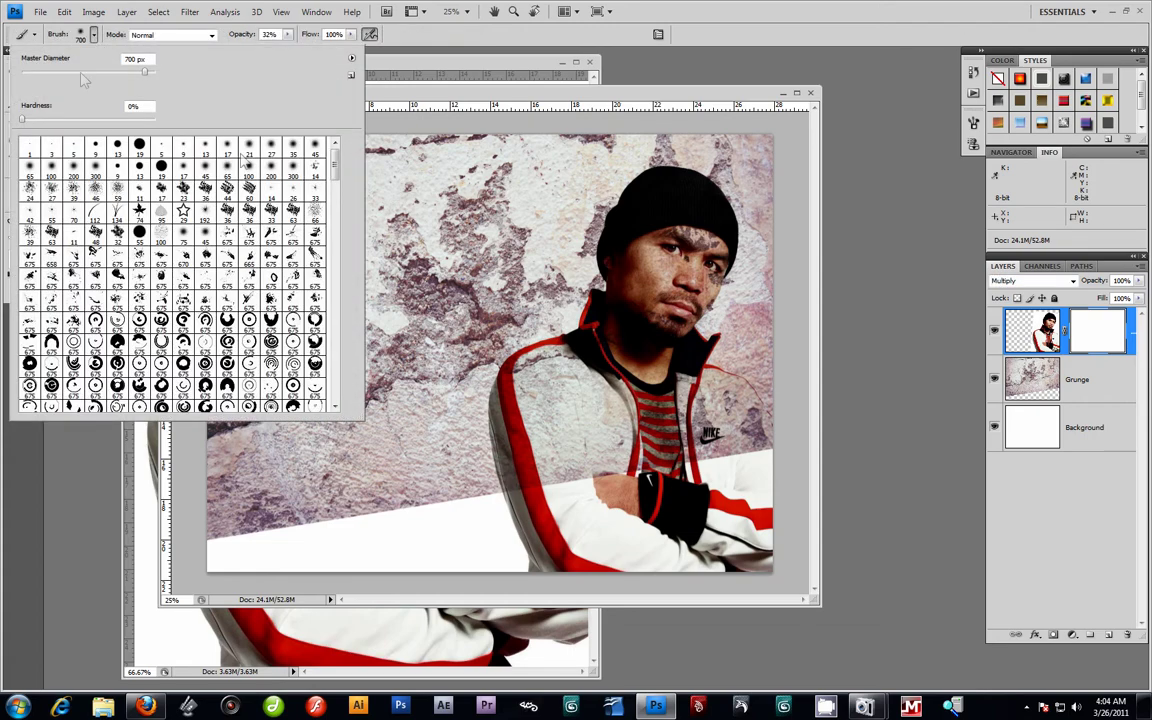
click(271, 168)
click(607, 97)
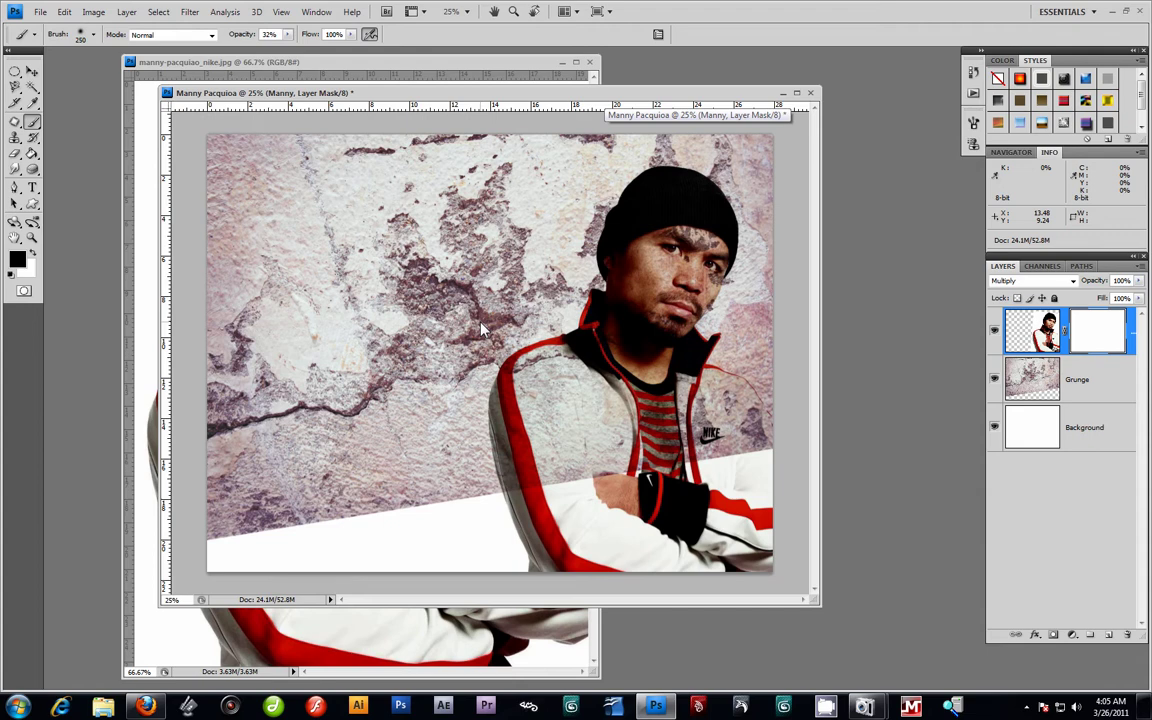
key(bracketright)
key(bracketright)
key(bracketright)
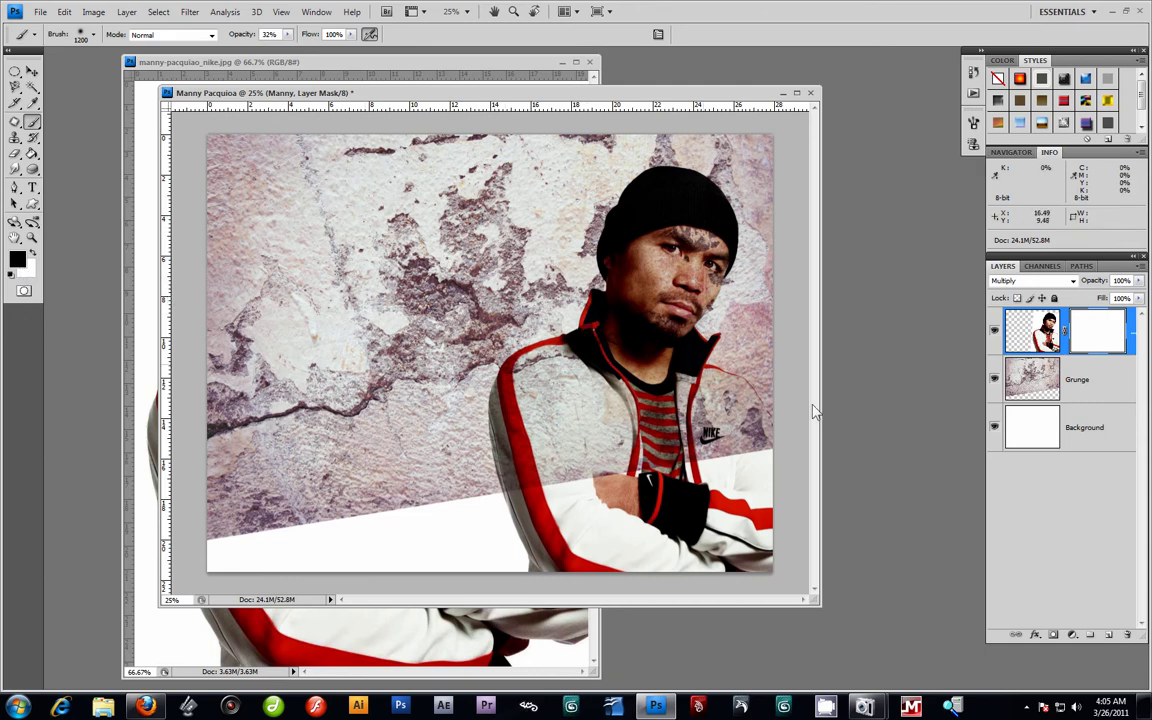
Try painting black over the boxer's face on the Manny layer's mask, and undo the strokes.
mouse_move(722, 288)
mouse_down()
mouse_move(640, 250)
mouse_move(680, 280)
mouse_up()
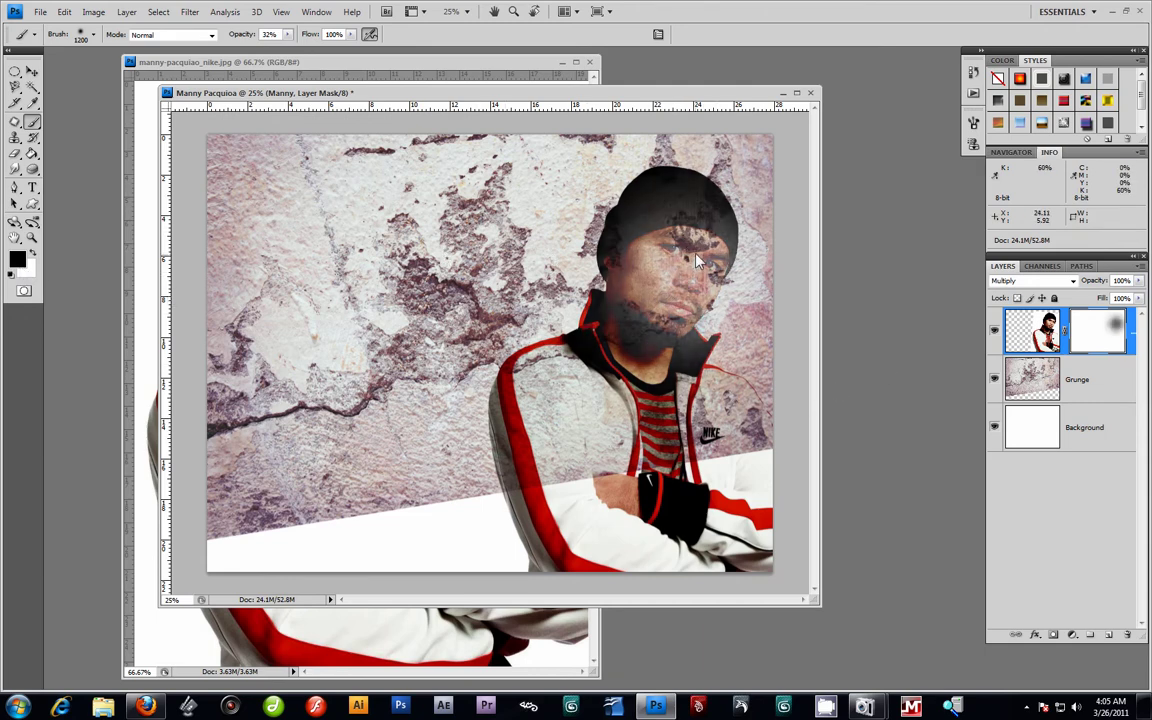
key(ctrl+alt+z)
key(ctrl+alt+z)
key(ctrl+alt+z)
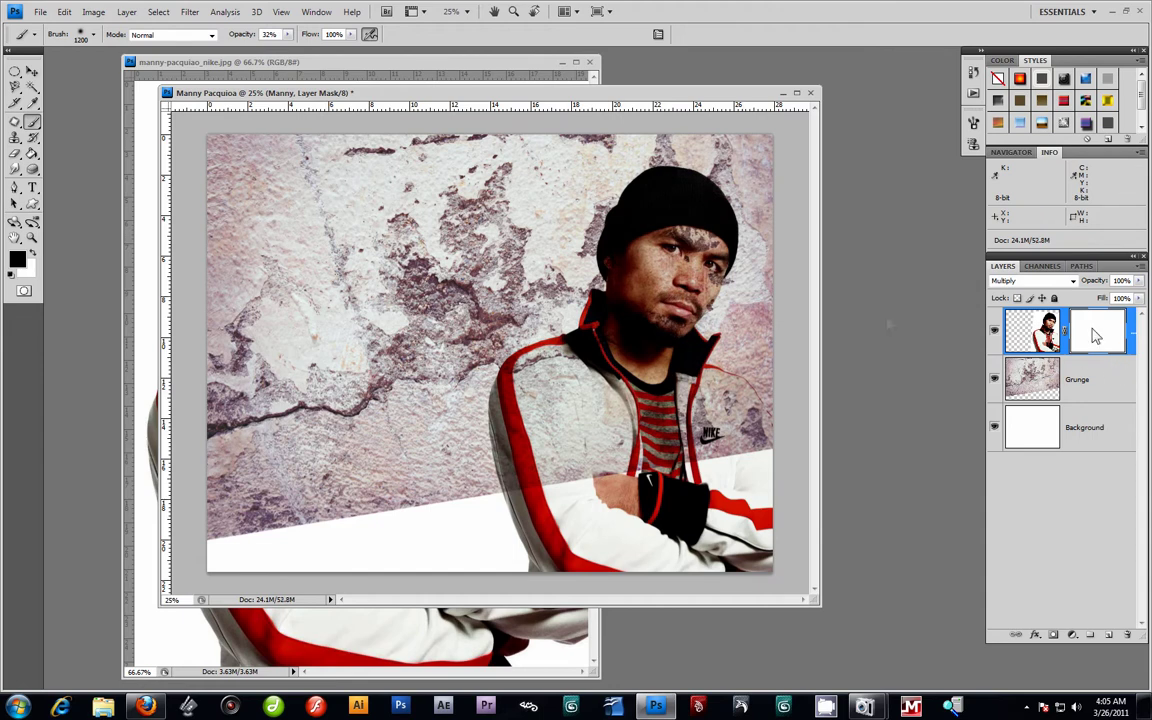
Add a layer mask to the Grunge layer and paint black over the boxer's face and along the texture's slanted lower edge.
click(1042, 392)
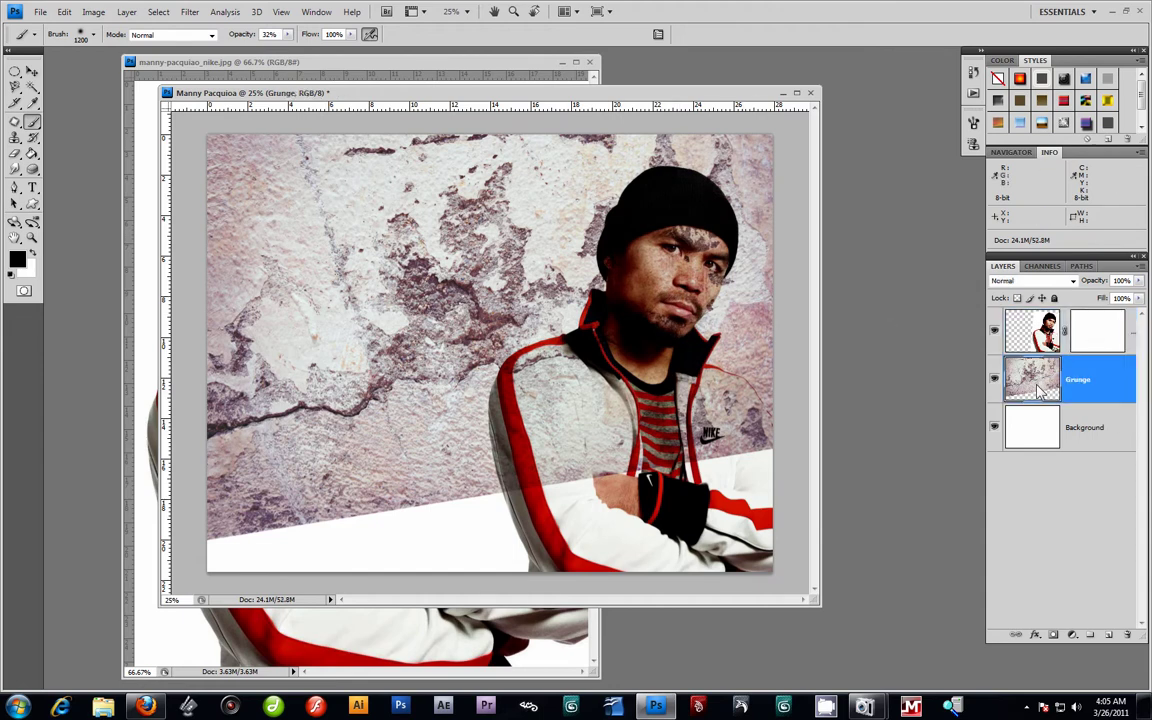
click(1053, 636)
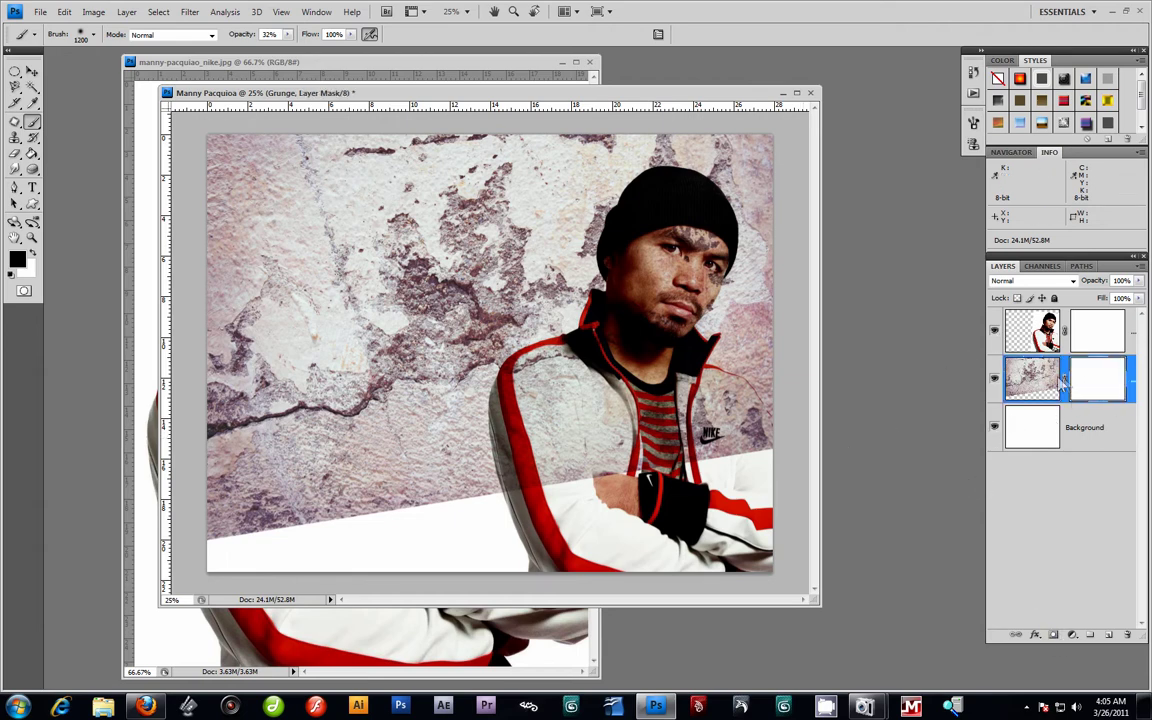
mouse_move(671, 268)
mouse_down()
mouse_move(679, 305)
mouse_move(664, 256)
mouse_move(680, 297)
mouse_move(668, 271)
mouse_move(654, 356)
mouse_move(662, 480)
mouse_move(747, 488)
mouse_move(814, 516)
mouse_move(728, 492)
mouse_move(693, 527)
mouse_move(791, 536)
mouse_move(637, 517)
mouse_move(543, 540)
mouse_move(636, 540)
mouse_move(605, 547)
mouse_move(470, 557)
mouse_move(441, 546)
mouse_move(576, 537)
mouse_move(508, 535)
mouse_move(559, 557)
mouse_move(486, 547)
mouse_move(243, 593)
mouse_move(291, 586)
mouse_move(225, 580)
mouse_move(263, 573)
mouse_up()
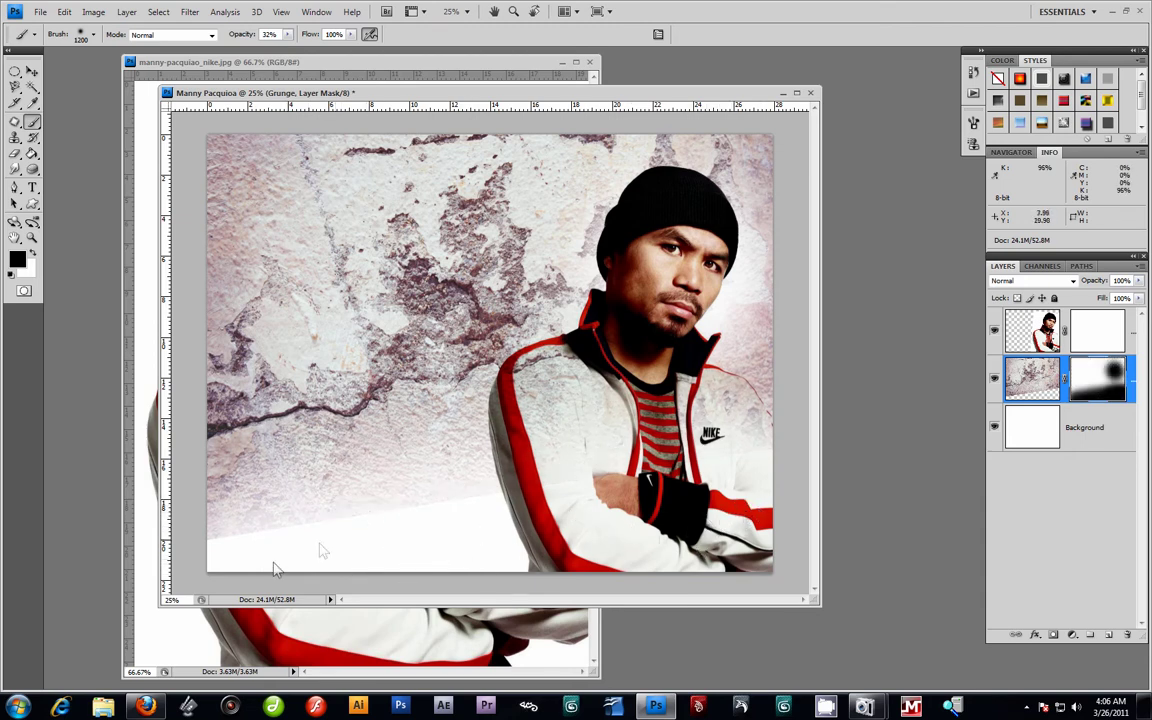
Close manny-pacquiao_nike.jpg and move the Manny Pacquioa document window back to the middle of the workspace.
drag(222, 93, 362, 167)
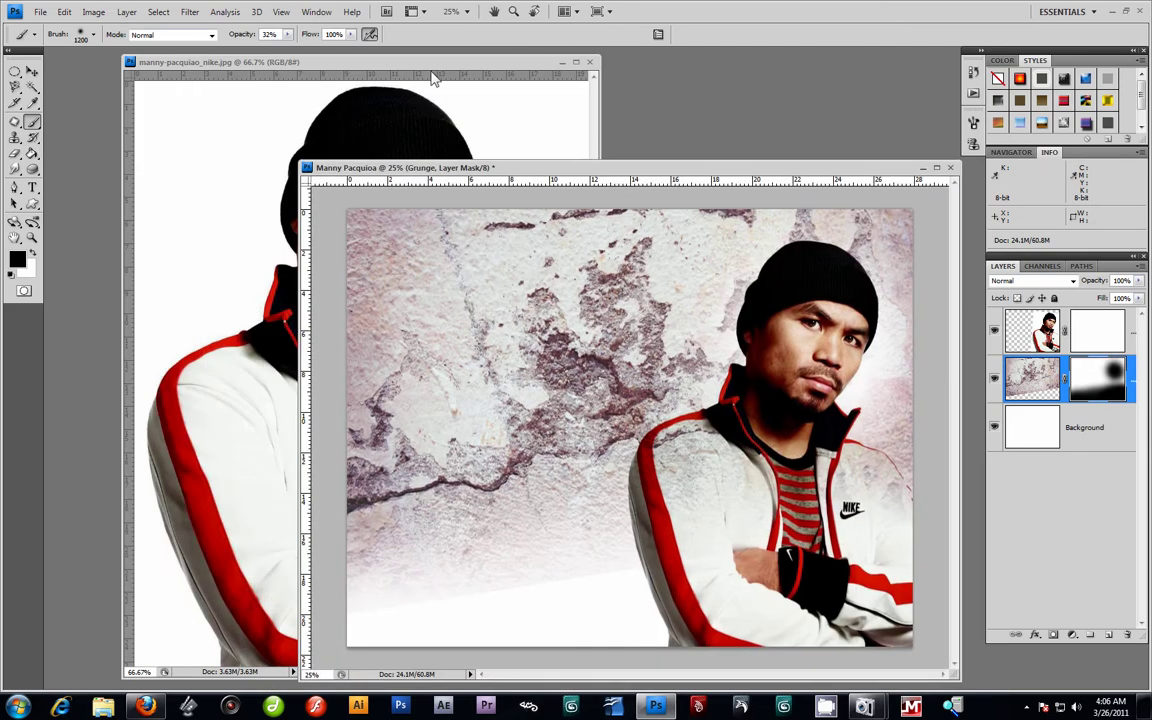
click(589, 62)
drag(676, 172, 545, 106)
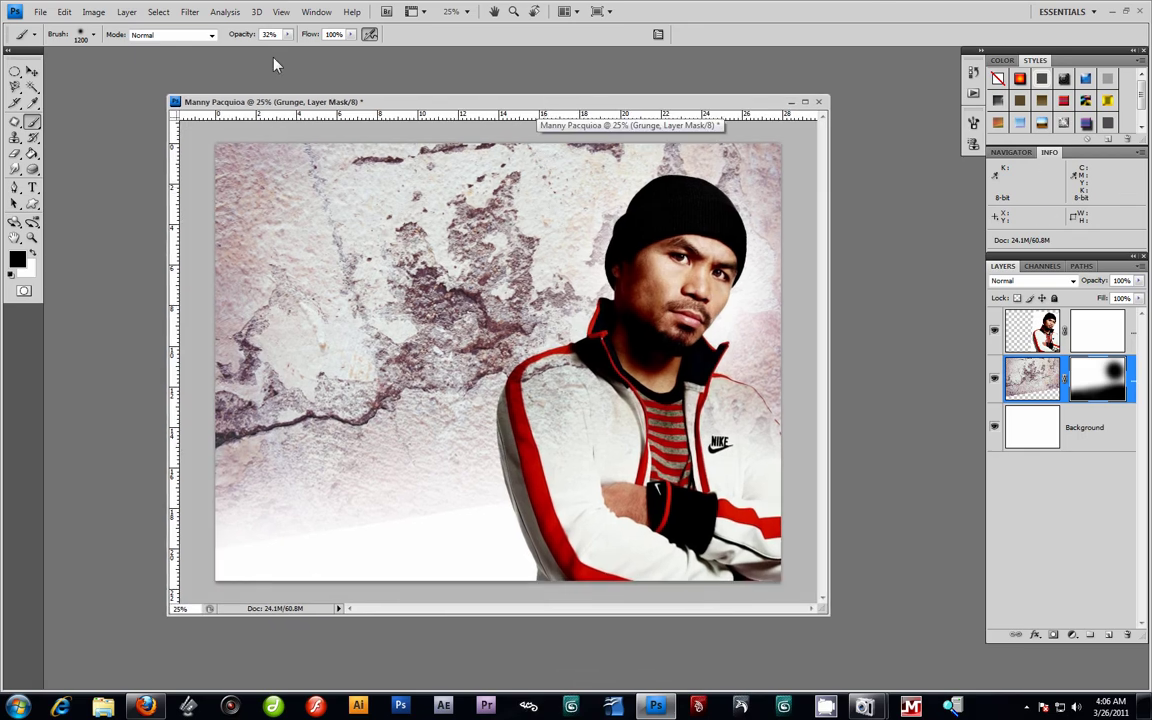
Open the boxing match photo 1_box_a_pacquiao2_1300.jpg from the Lesson 2 - Layer Blends folder.
click(41, 12)
click(40, 38)
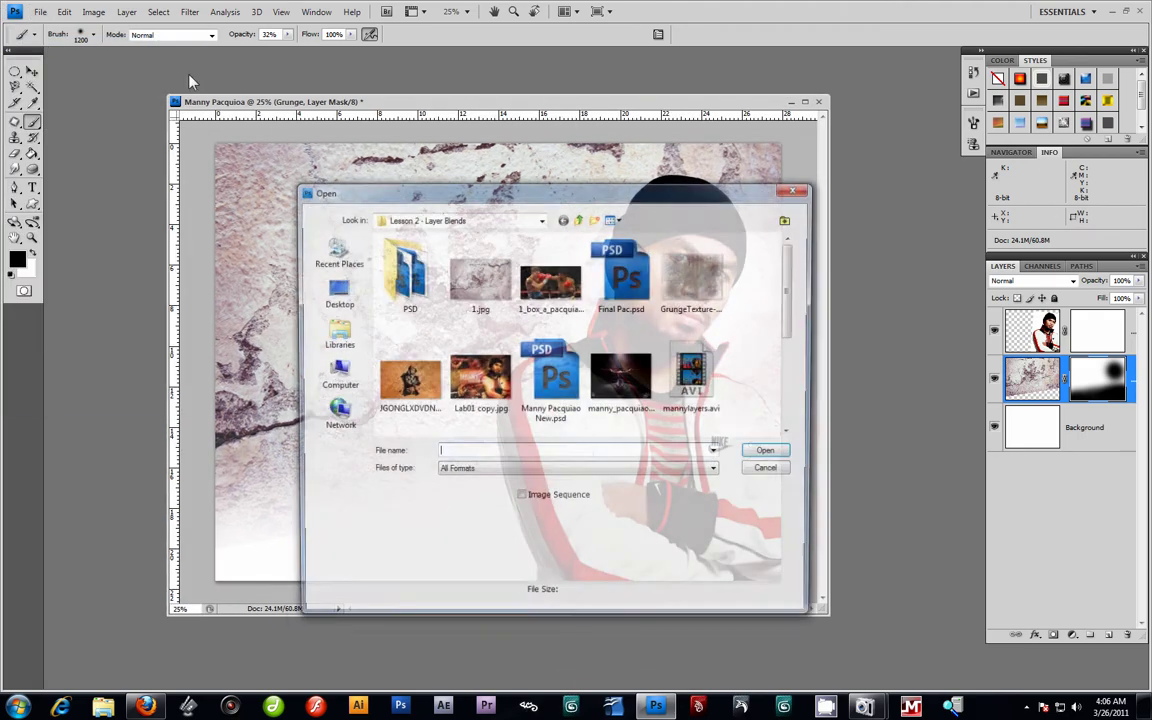
drag(793, 318, 789, 262)
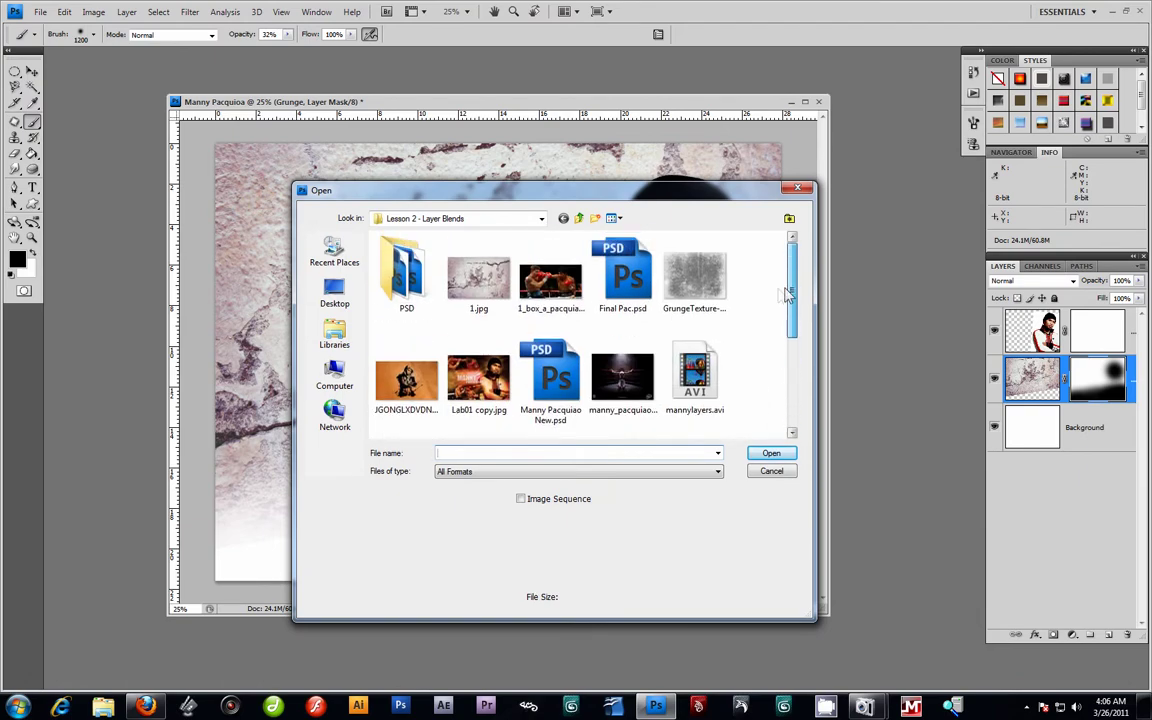
click(546, 290)
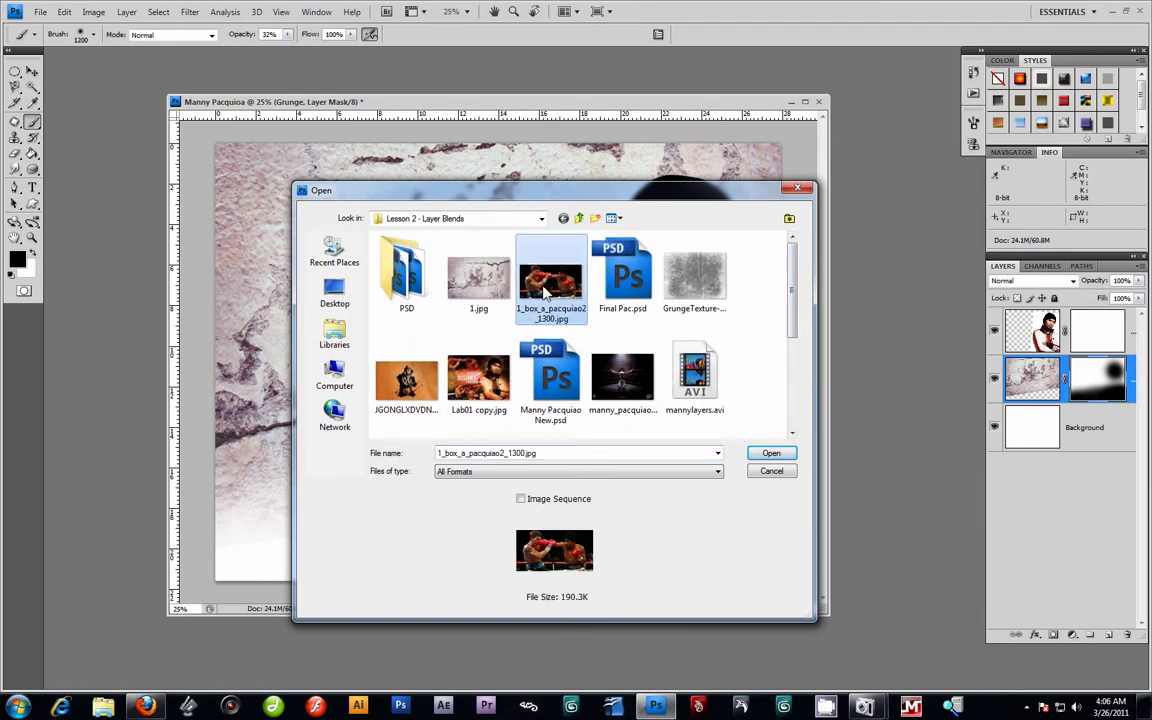
click(771, 453)
Arrange the boxing match photo's window over the poster document and activate the Move tool.
drag(375, 69, 590, 213)
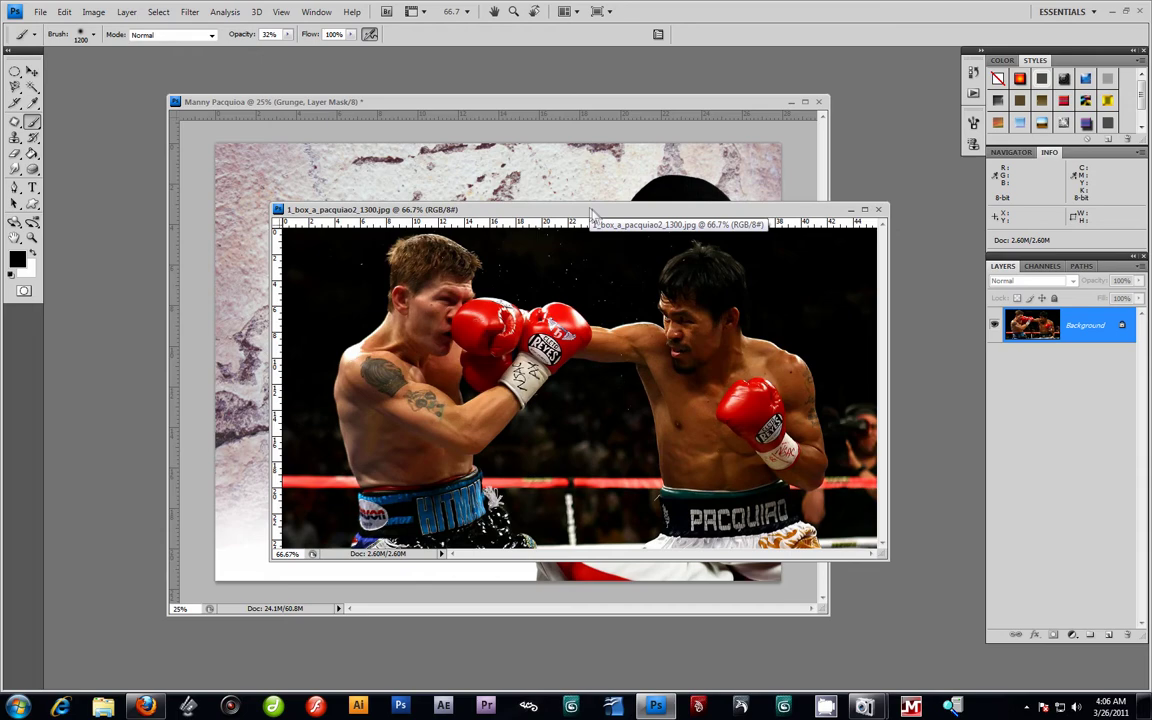
mouse_move(590, 213)
mouse_down()
mouse_move(551, 195)
mouse_move(568, 215)
mouse_up()
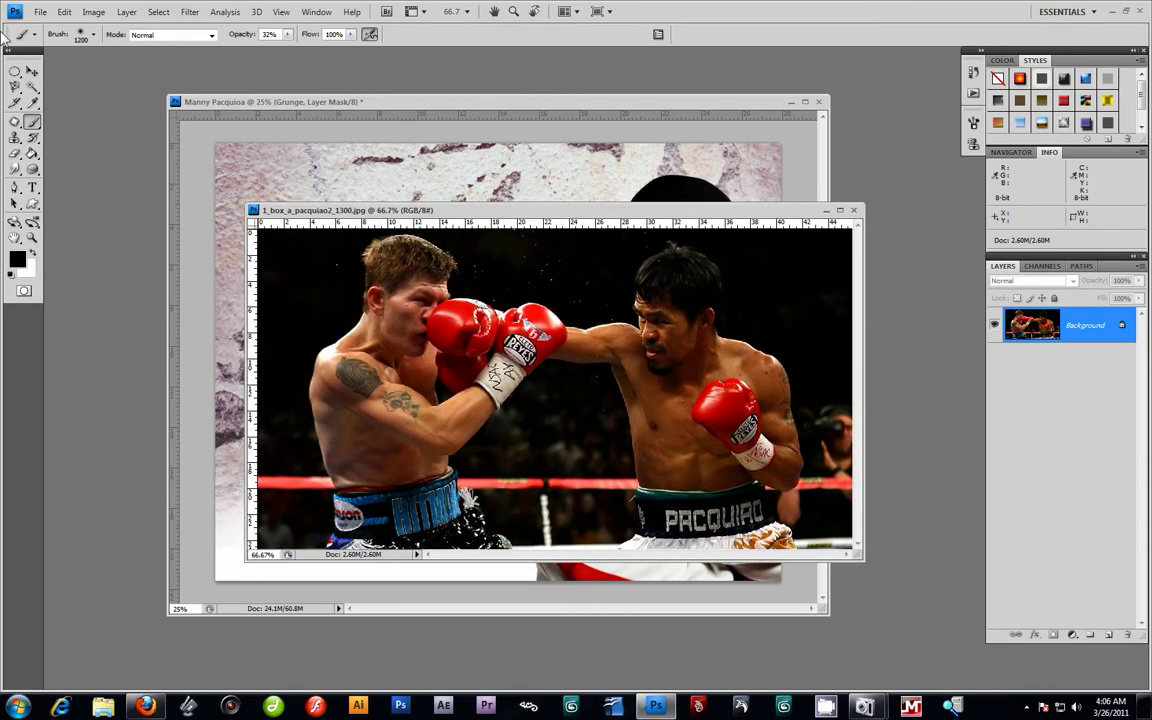
click(32, 72)
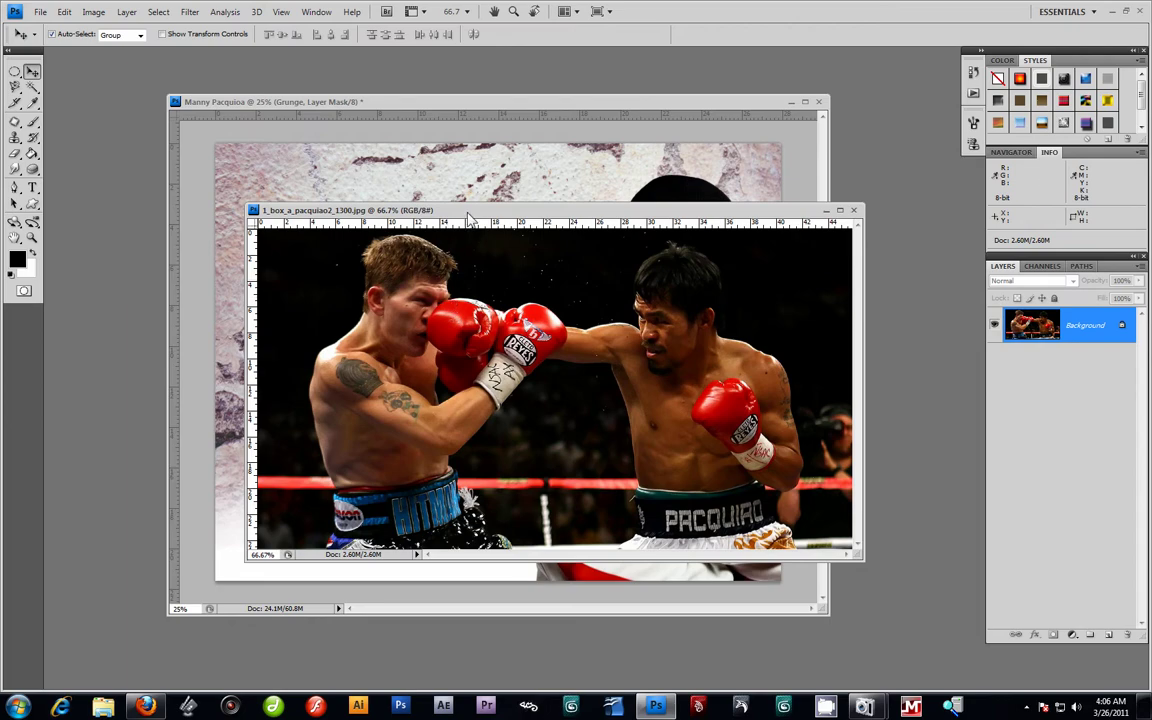
drag(470, 218, 455, 215)
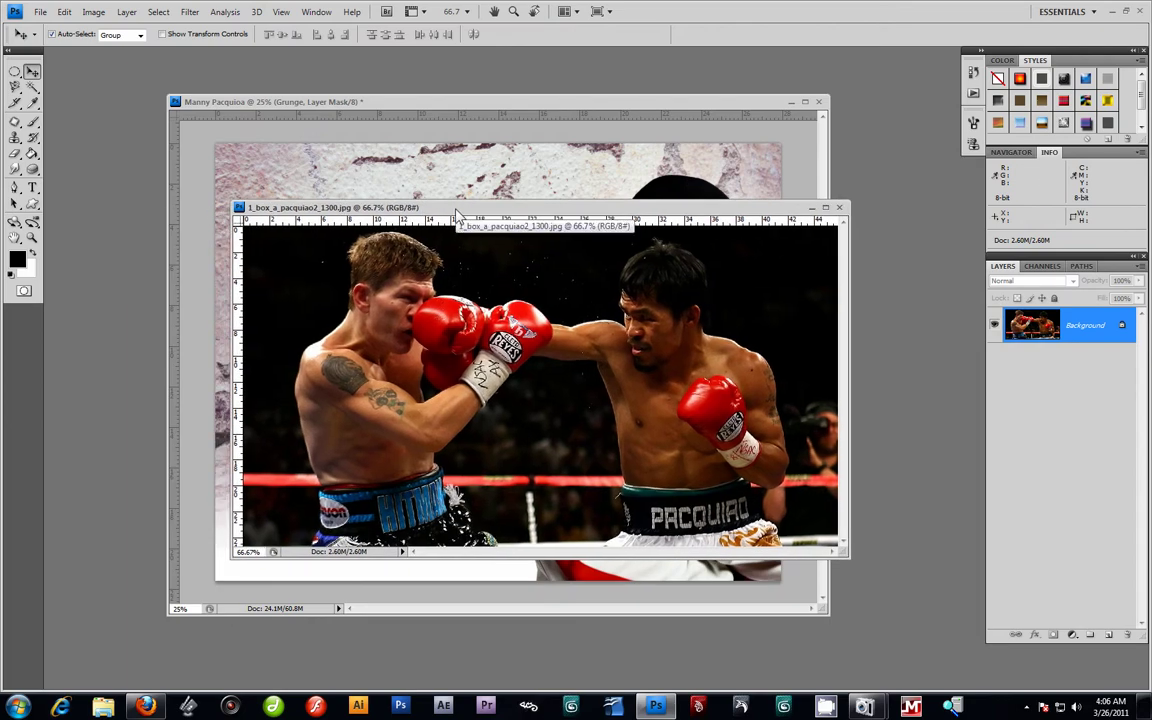
drag(456, 212, 478, 177)
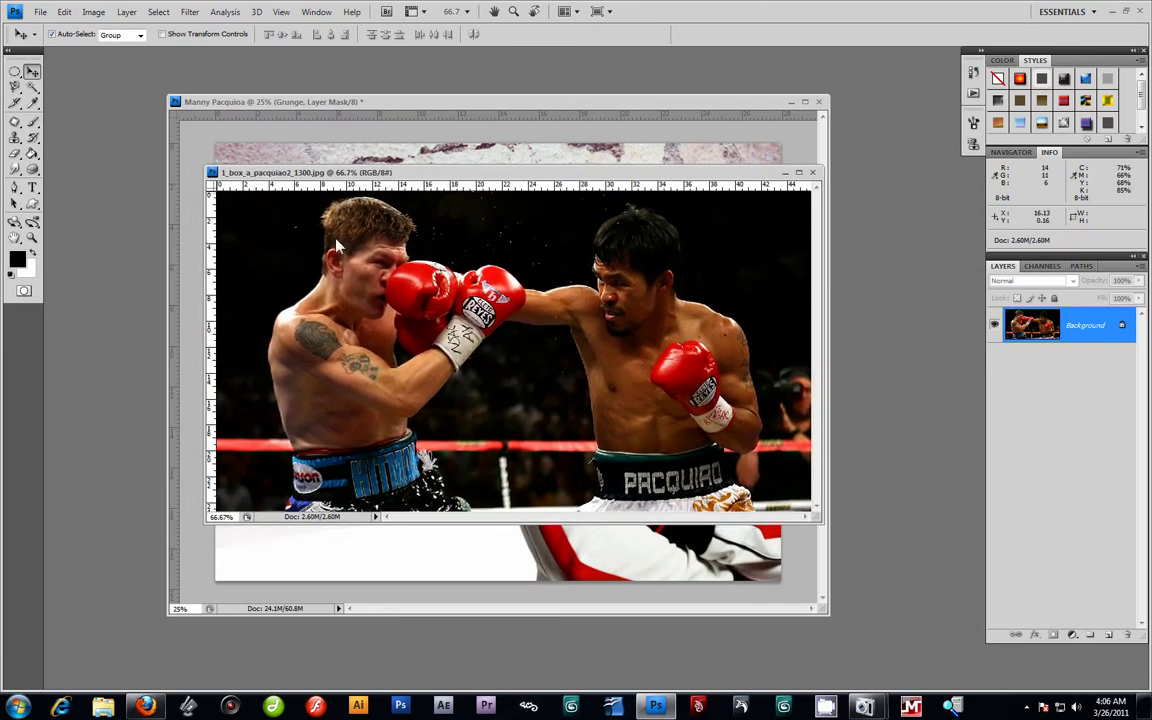
Switch to Firefox, watch part of the Manny Pacquiao vs. Ricky Hatton KO (HD) video, pause it and return to Photoshop.
click(145, 707)
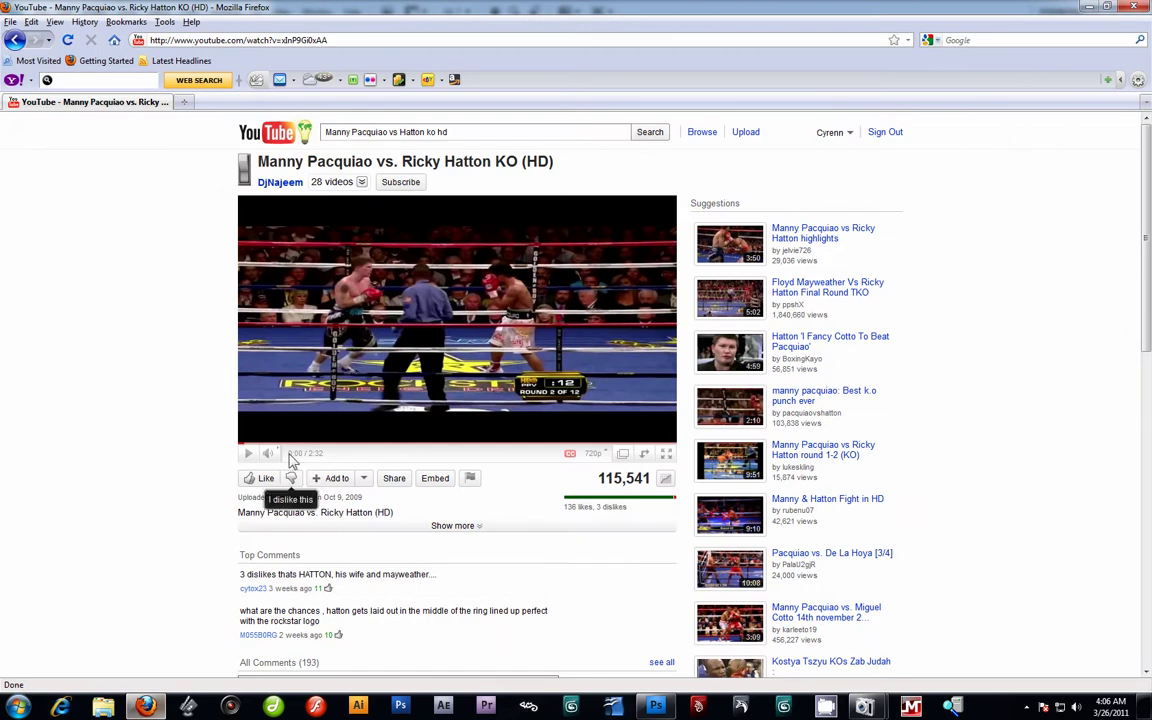
click(249, 454)
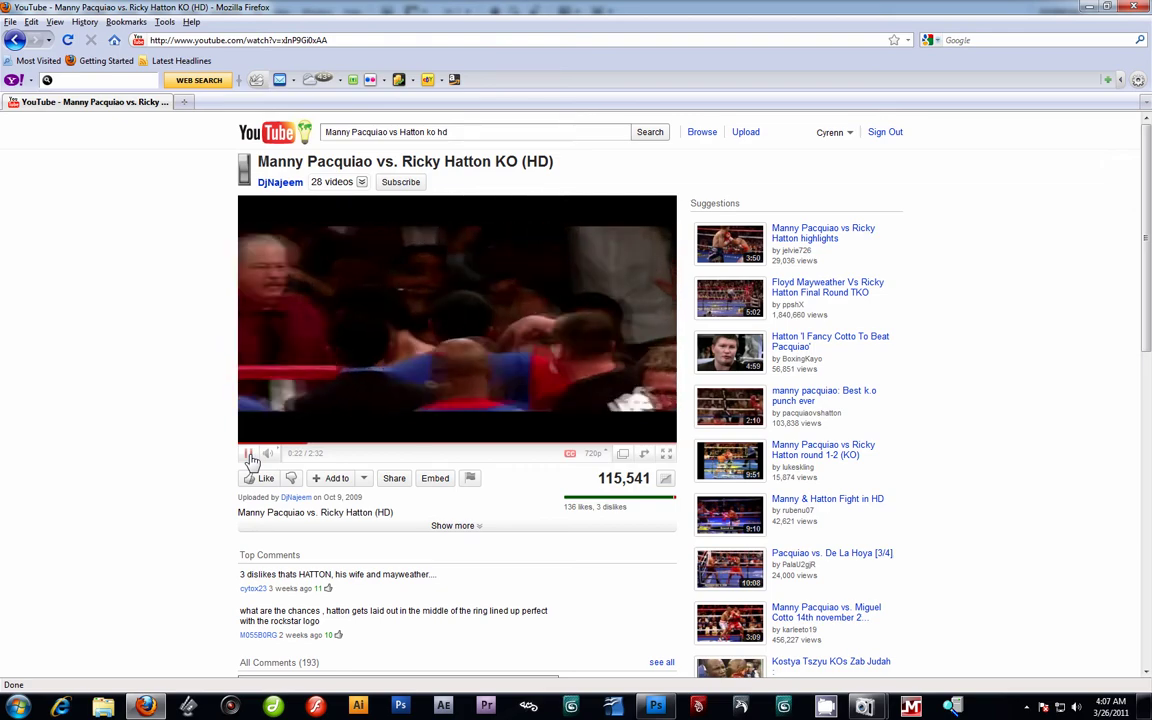
click(250, 455)
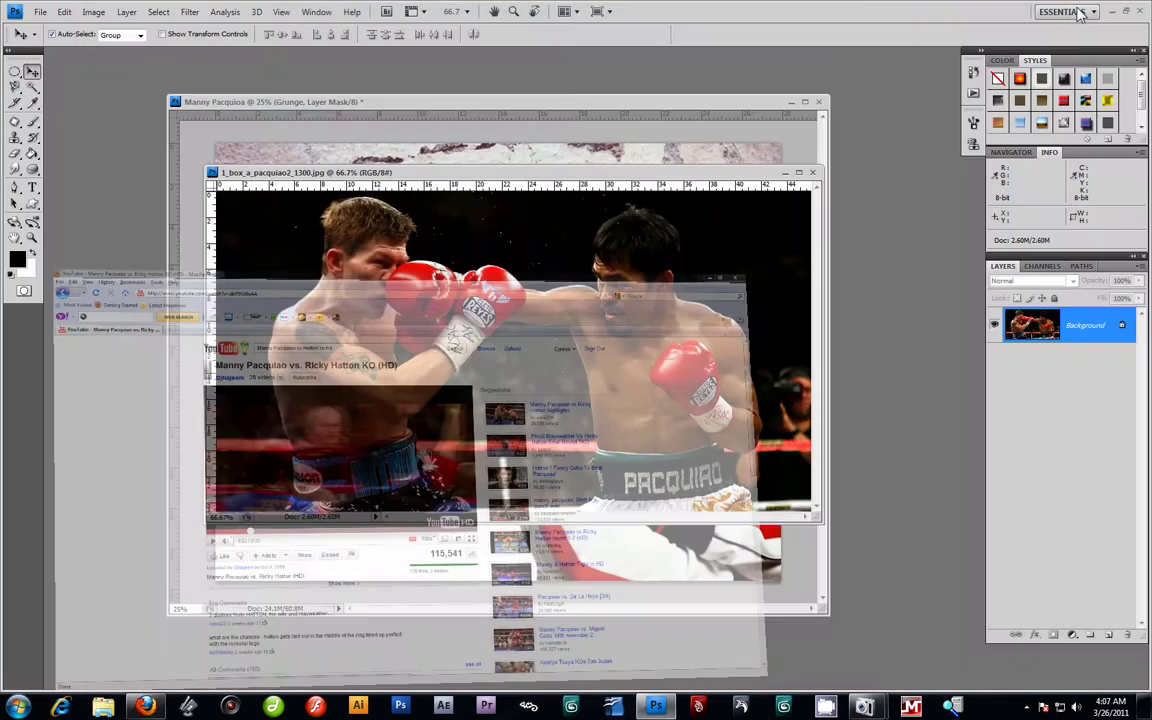
click(1089, 7)
Move the boxing match photo's window aside and copy the photo into the poster above the Grunge layer.
drag(548, 176, 809, 309)
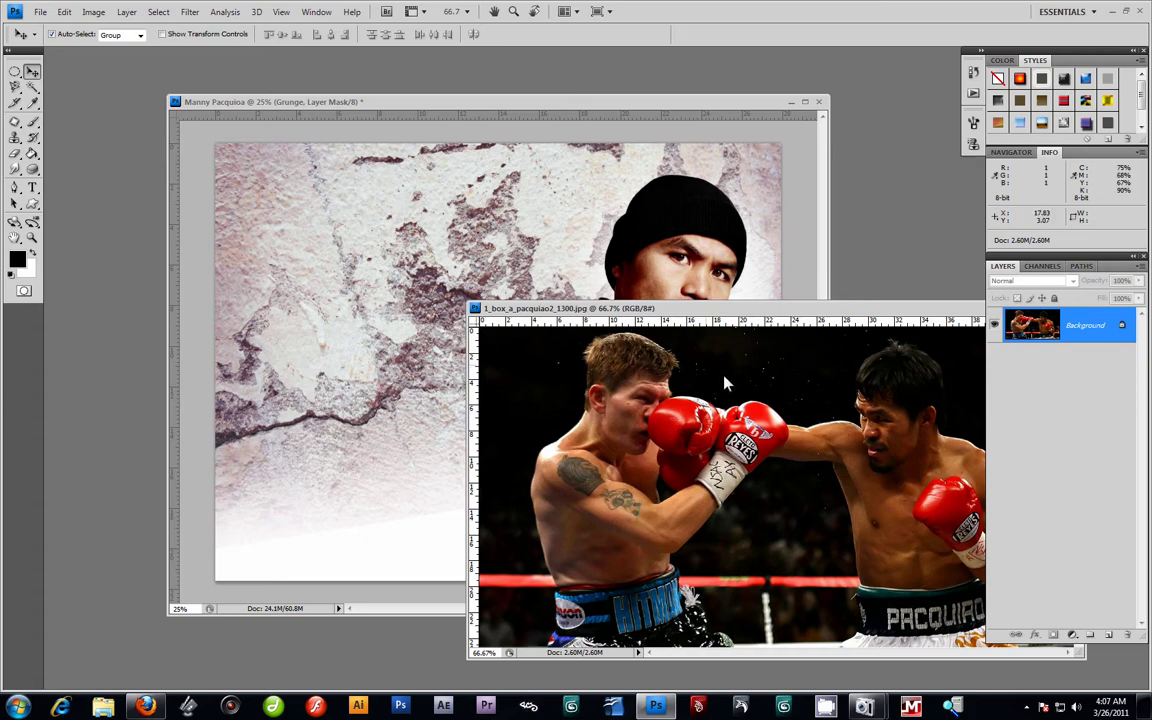
drag(376, 215, 434, 262)
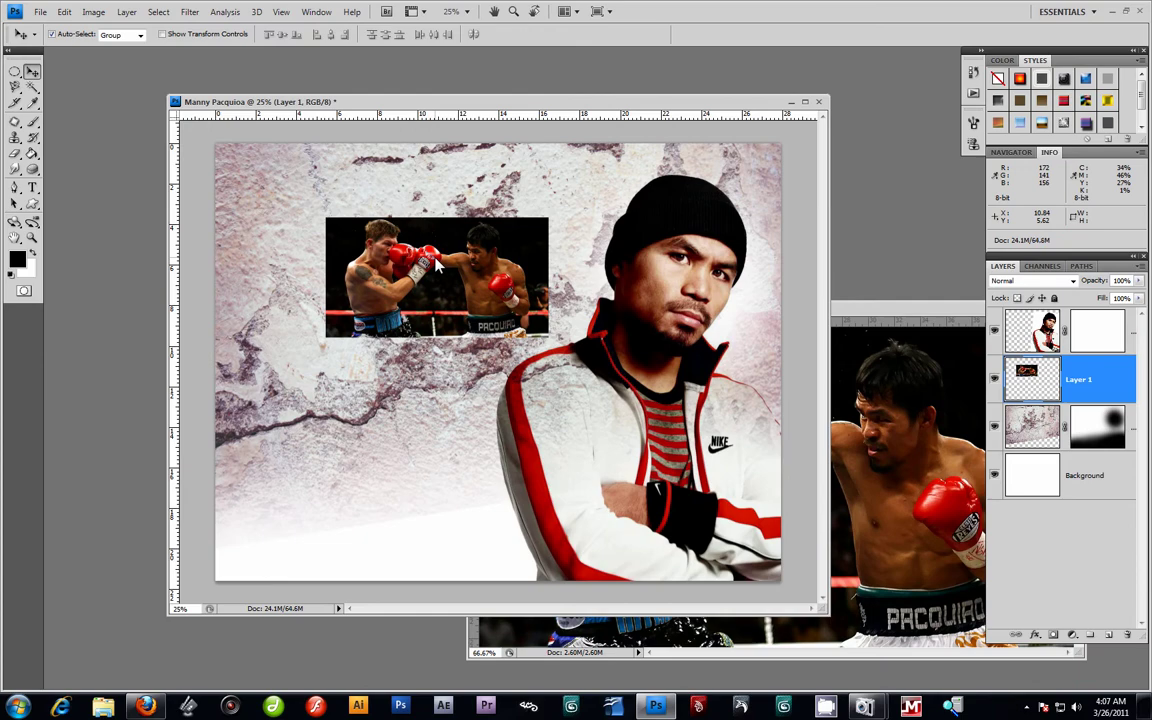
Scale the boxing match photo to 229.3%, rotate it -7.4° and place it across the poster's upper left area.
key(ctrl+t)
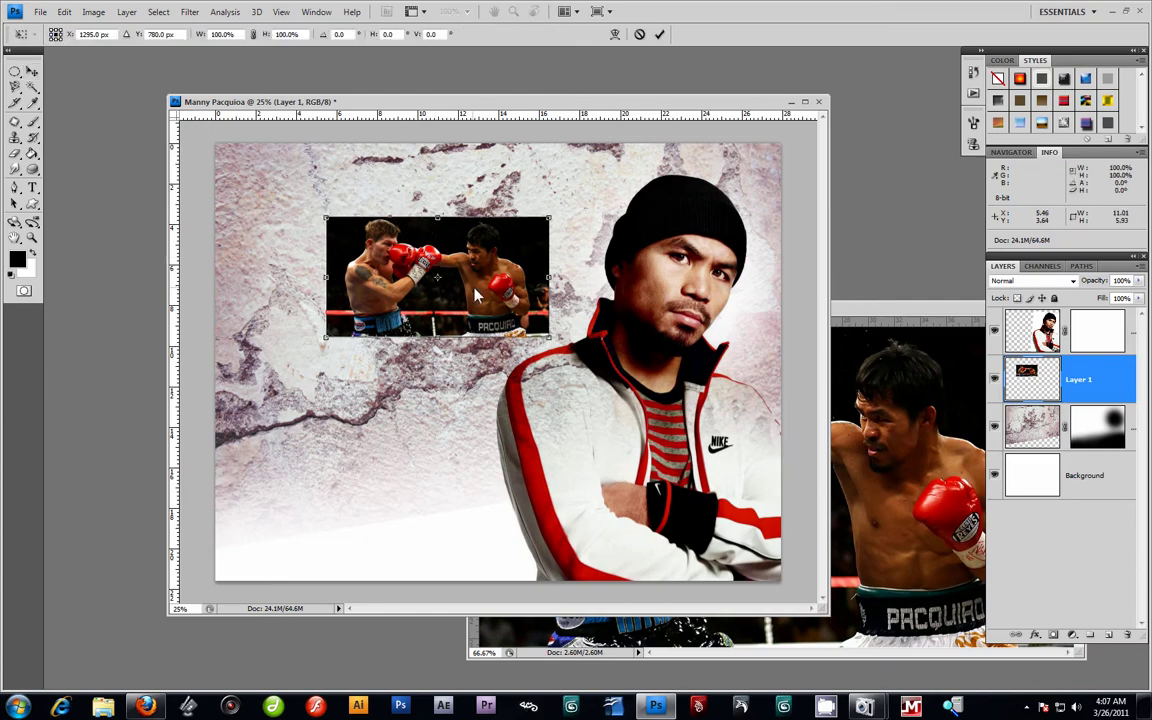
drag(475, 293, 415, 258)
drag(491, 310, 616, 418)
drag(453, 278, 506, 315)
drag(713, 445, 728, 412)
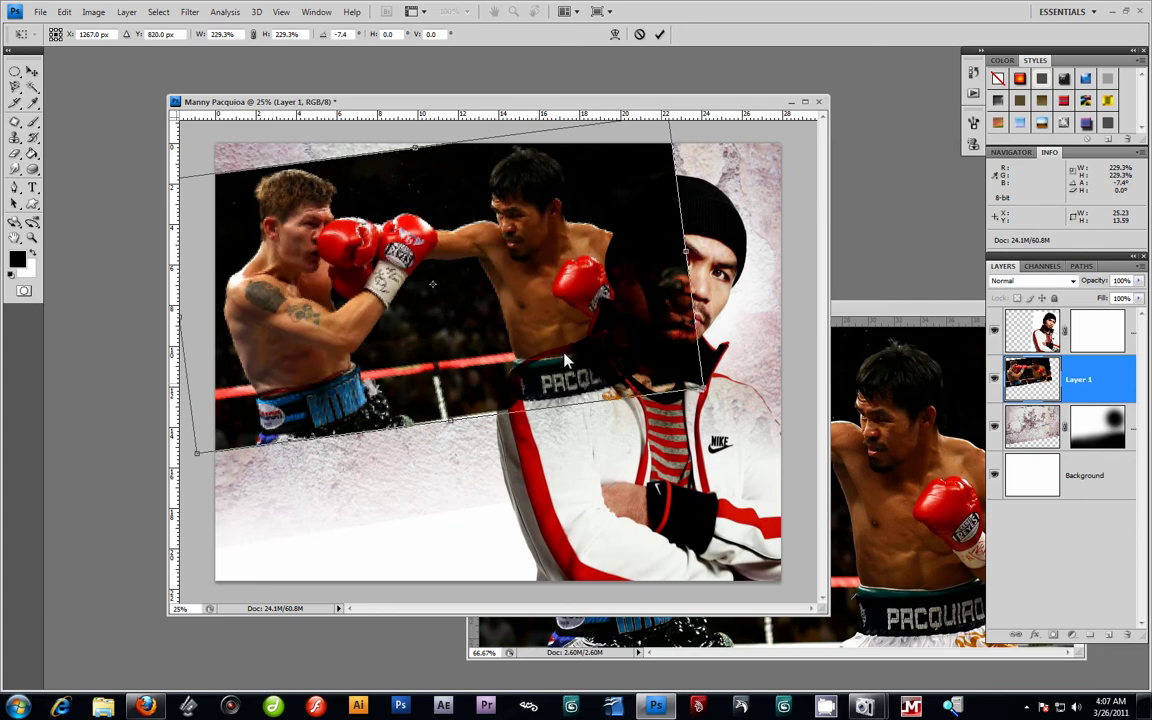
drag(565, 358, 459, 163)
drag(443, 262, 436, 318)
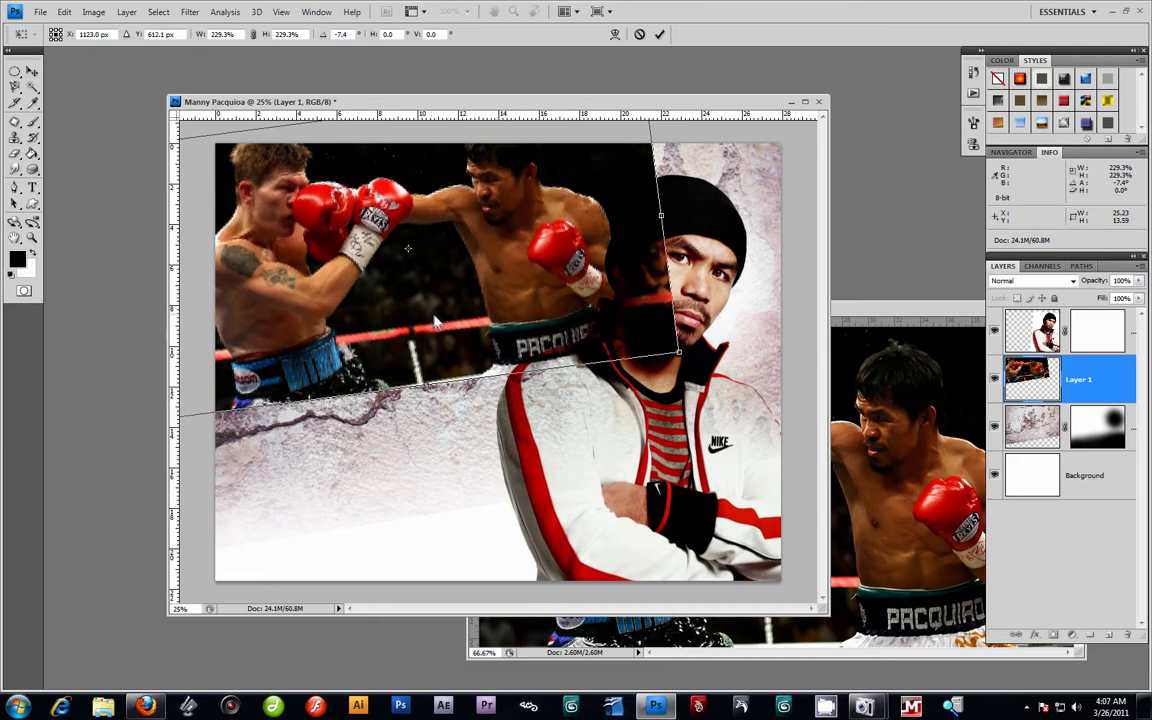
click(32, 71)
click(510, 265)
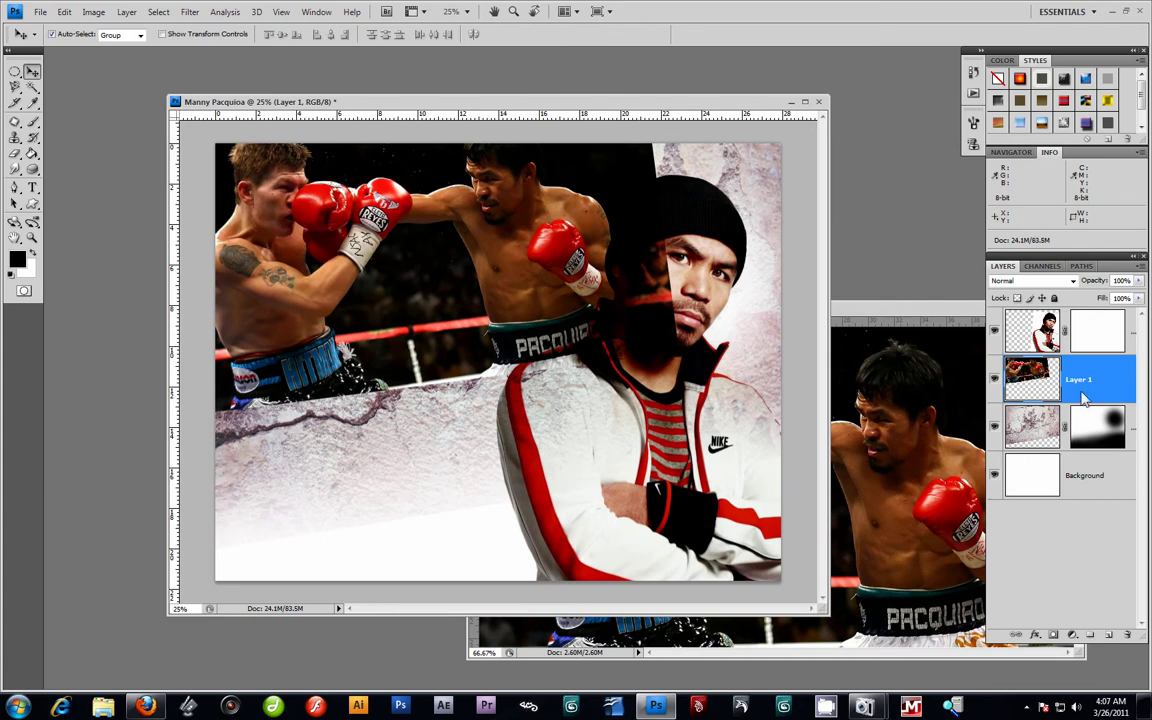
Rename the boxing match photo's layer as Hatton and add a layer mask to it.
text(Hatton)
key(Return)
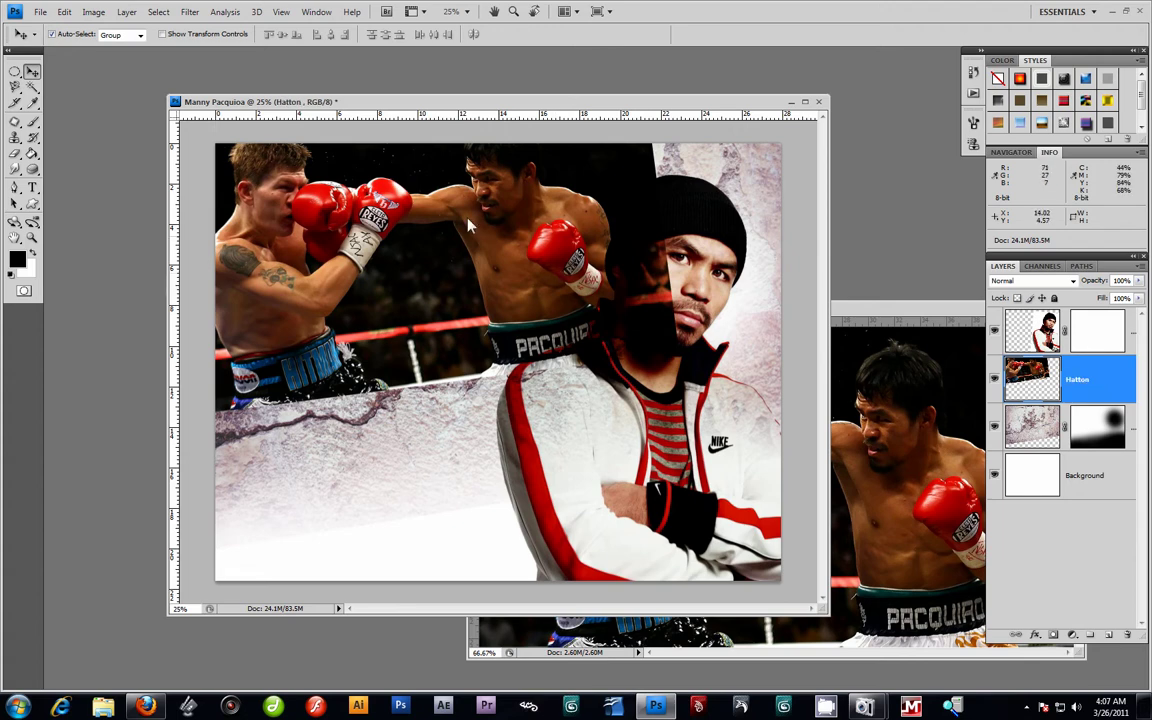
click(1053, 636)
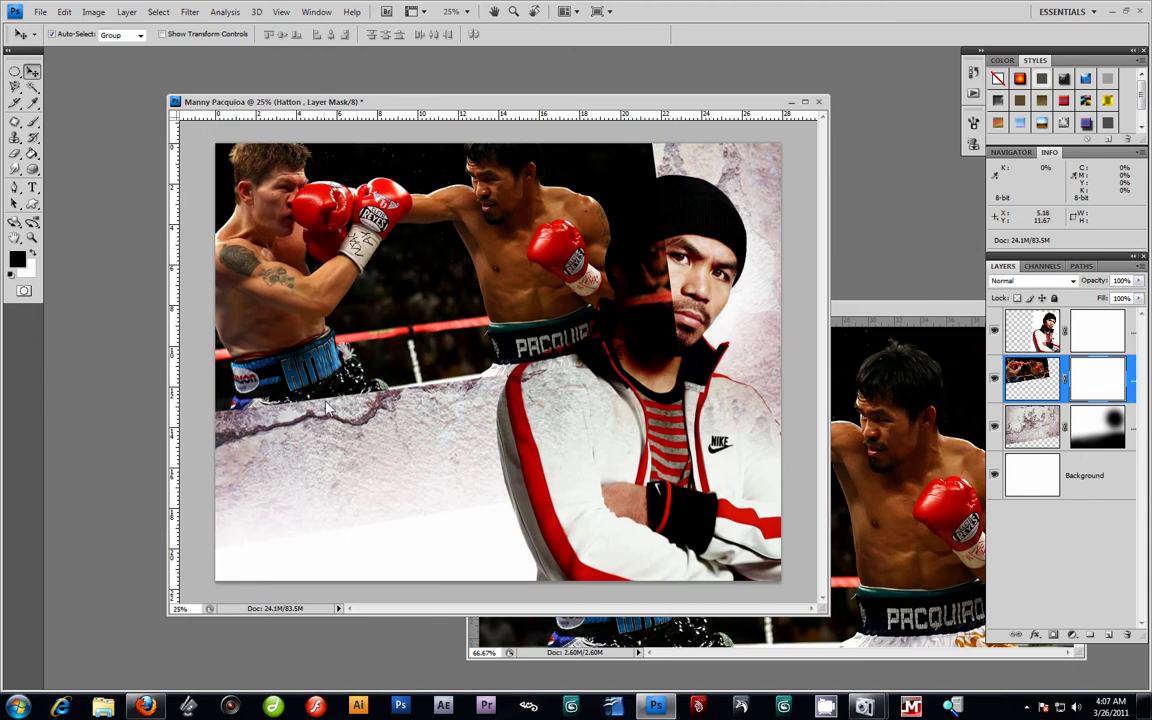
Paint black with the 32% opacity brush on the Hatton layer's mask along the photo's lower edge and over the portrait.
click(33, 122)
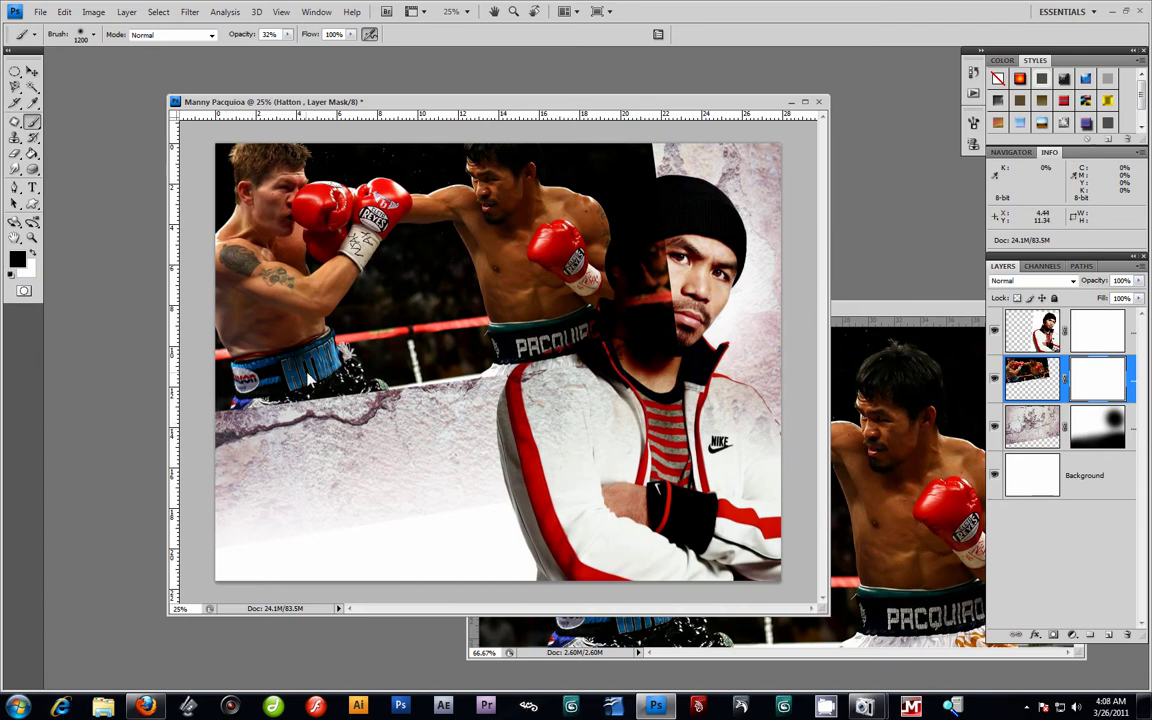
mouse_move(248, 432)
mouse_down()
mouse_move(217, 406)
mouse_move(250, 440)
mouse_move(291, 457)
mouse_move(380, 465)
mouse_move(470, 442)
mouse_move(427, 465)
mouse_move(482, 396)
mouse_move(590, 457)
mouse_move(575, 371)
mouse_move(597, 286)
mouse_move(643, 347)
mouse_move(697, 340)
mouse_move(668, 275)
mouse_move(697, 303)
mouse_move(615, 240)
mouse_move(625, 273)
mouse_move(600, 318)
mouse_move(622, 418)
mouse_move(563, 442)
mouse_move(711, 322)
mouse_up()
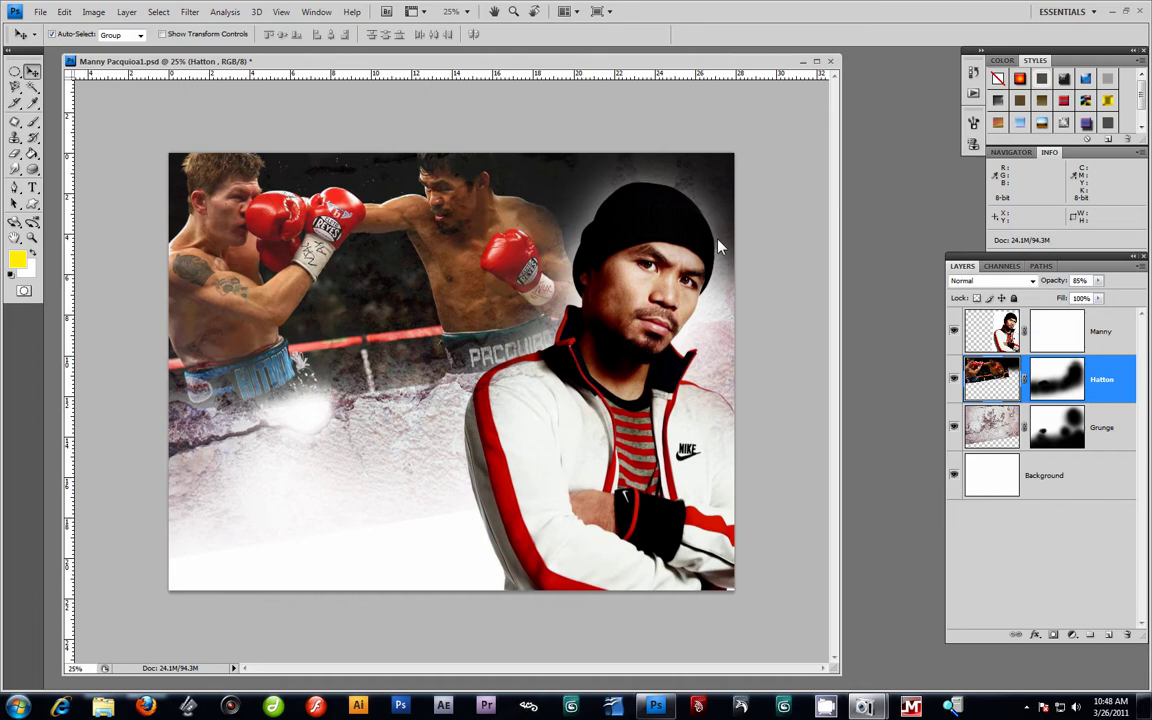
Set the Hatton layer's opacity to 100%.
drag(497, 66, 505, 73)
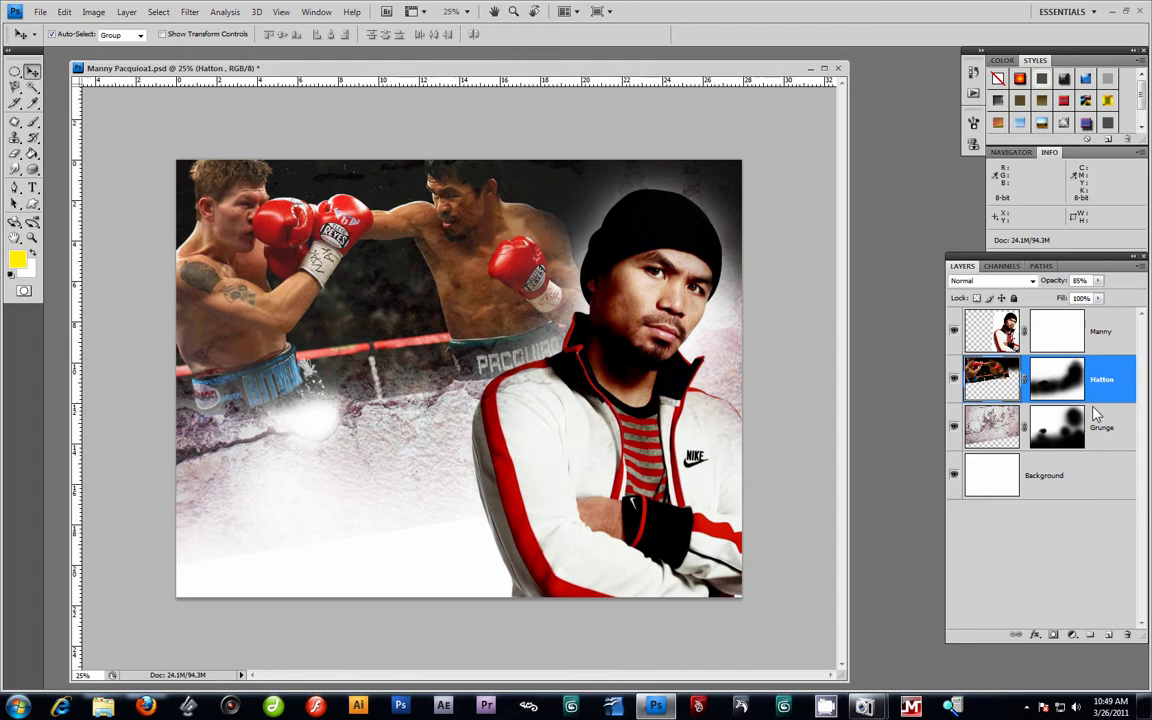
click(1098, 281)
drag(1100, 298, 1112, 298)
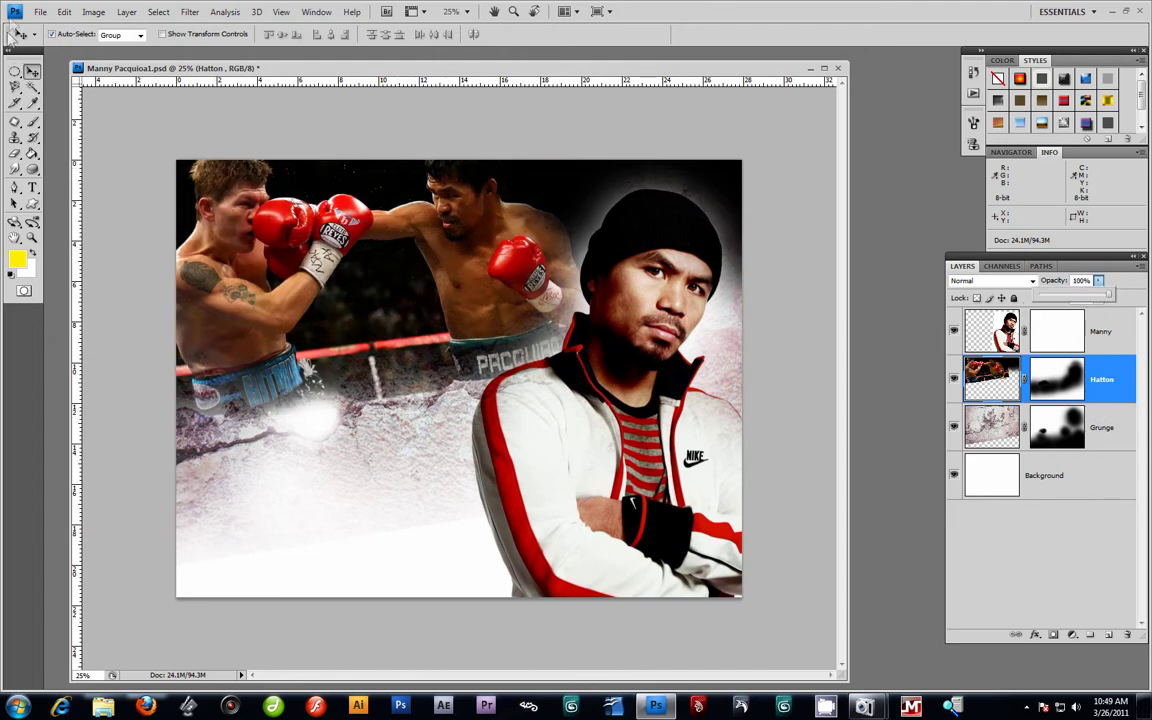
Open the fight photo pacquiao_margarito-101113_001a.jpg from the Lesson 2 - Layer Blends folder.
click(40, 11)
click(26, 41)
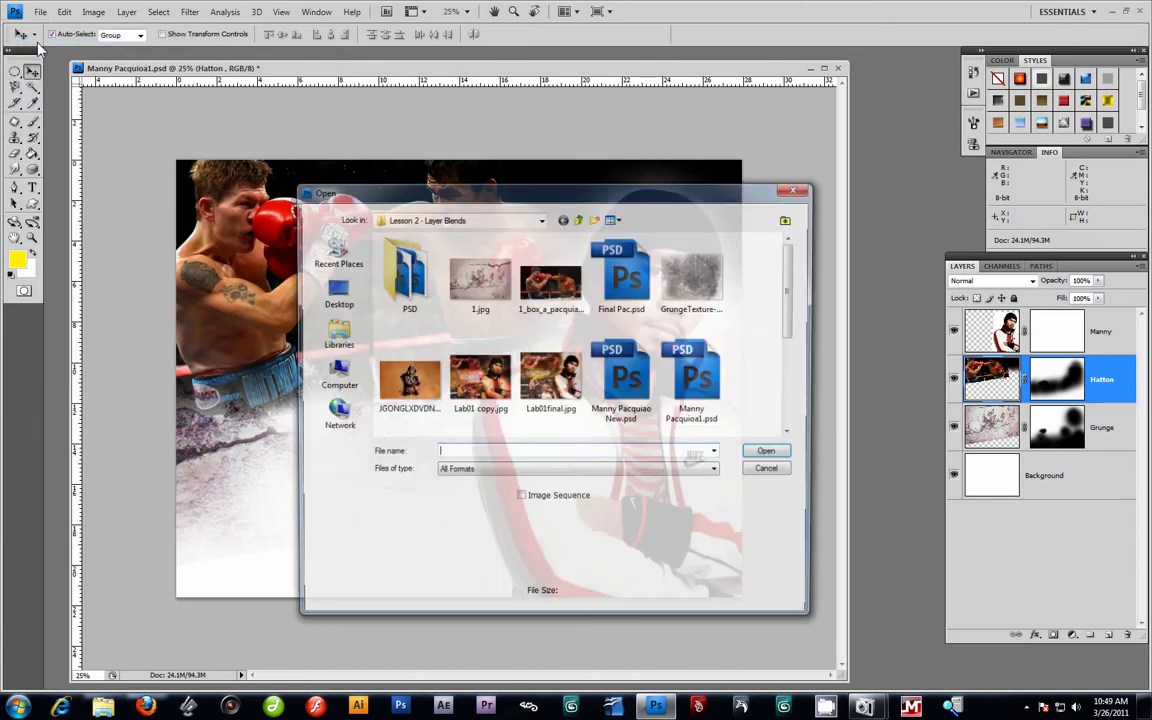
drag(792, 297, 792, 385)
click(557, 393)
click(748, 449)
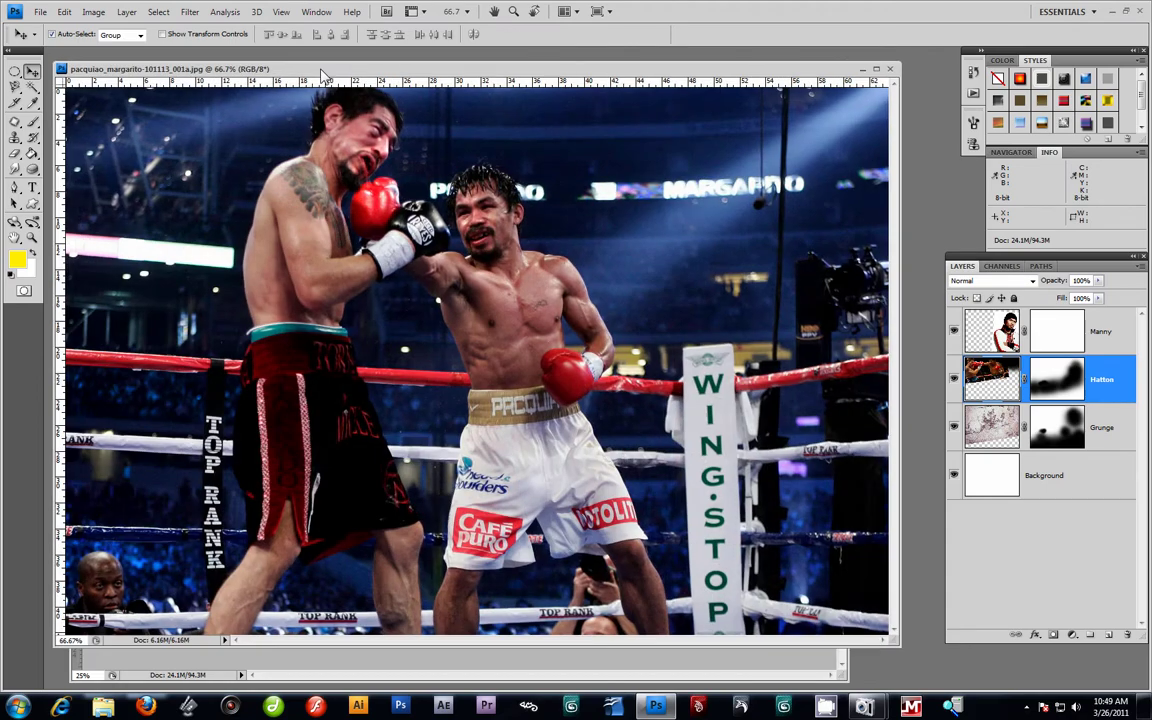
Move the Margarito photo's window aside and copy the photo into the poster, below the Hatton fight scene.
drag(420, 74, 696, 182)
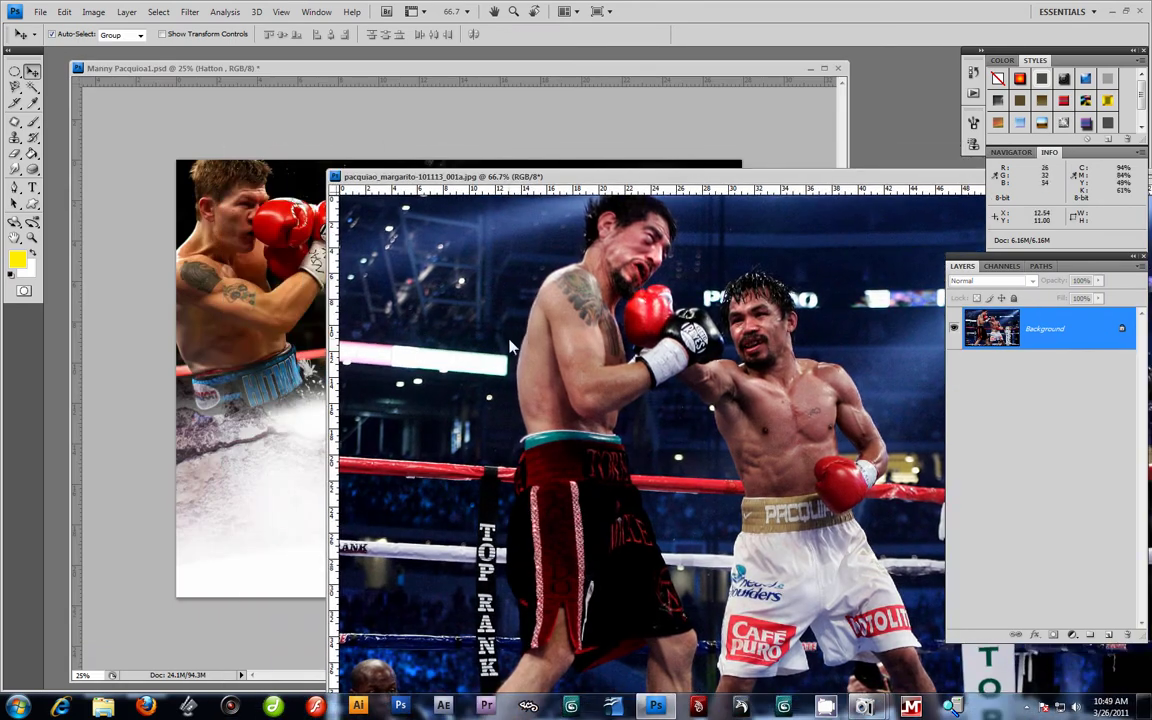
click(258, 323)
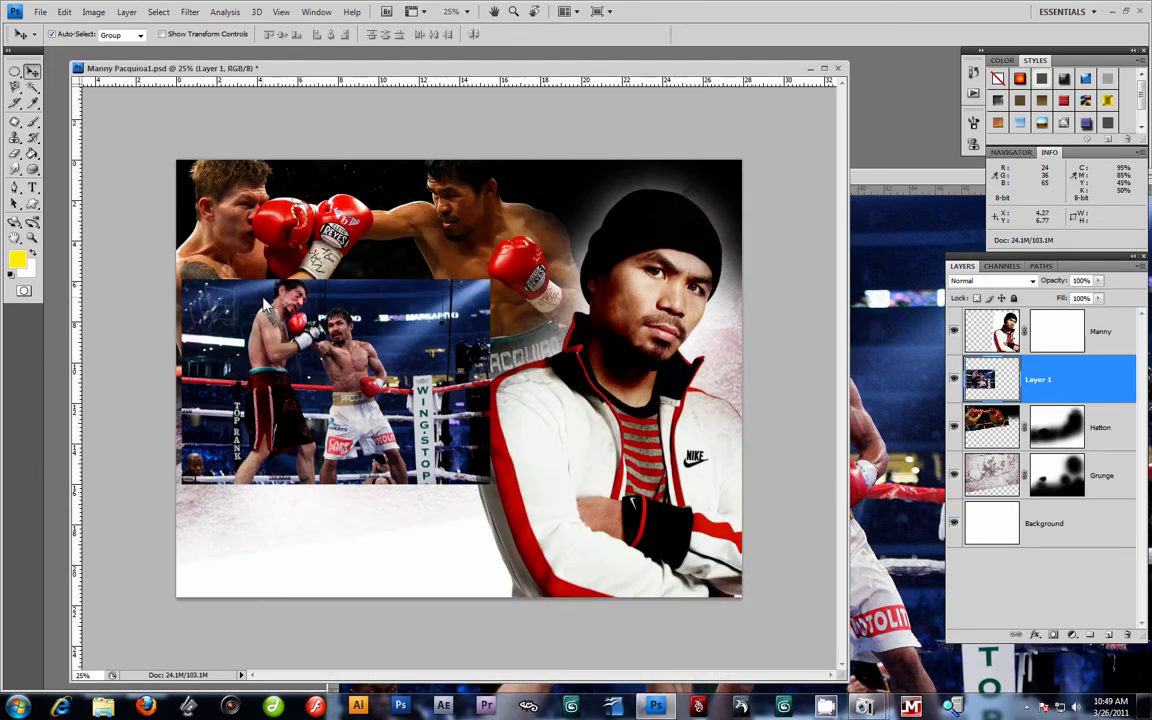
drag(294, 322, 327, 422)
Free-transform the Margarito photo to 138.2% scale and 6.8° rotation, and fit it over the poster's lower left area.
click(64, 11)
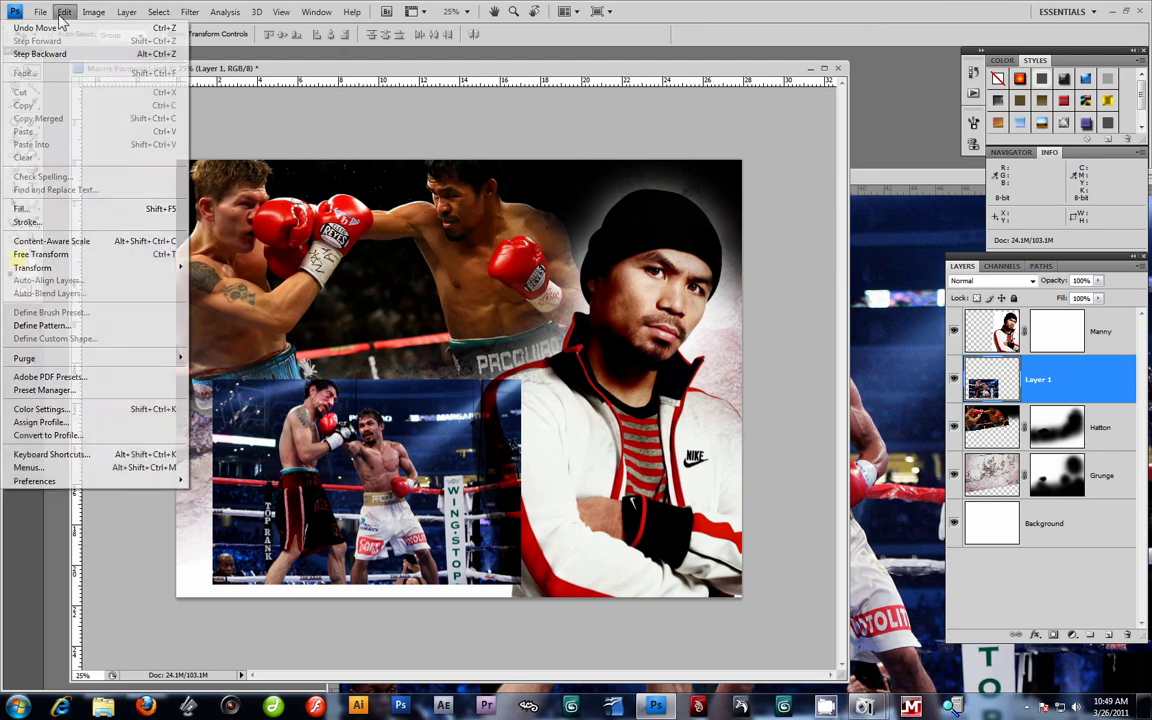
click(72, 249)
drag(445, 488, 437, 470)
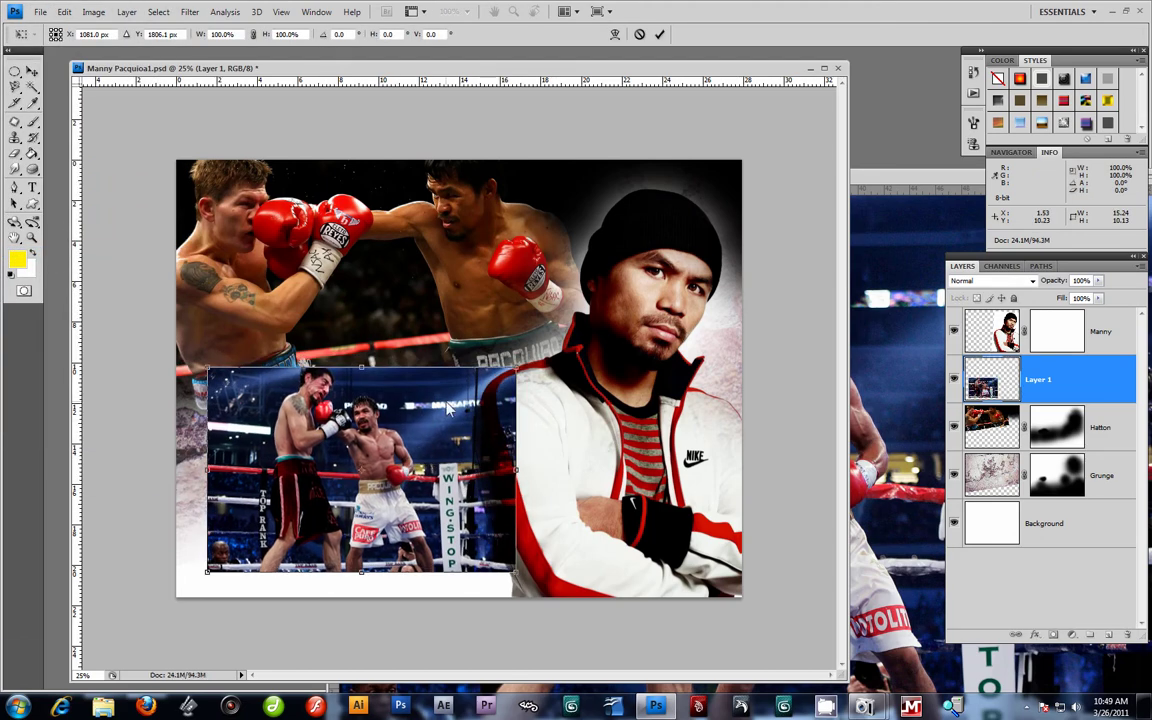
drag(520, 376, 572, 446)
drag(457, 441, 451, 471)
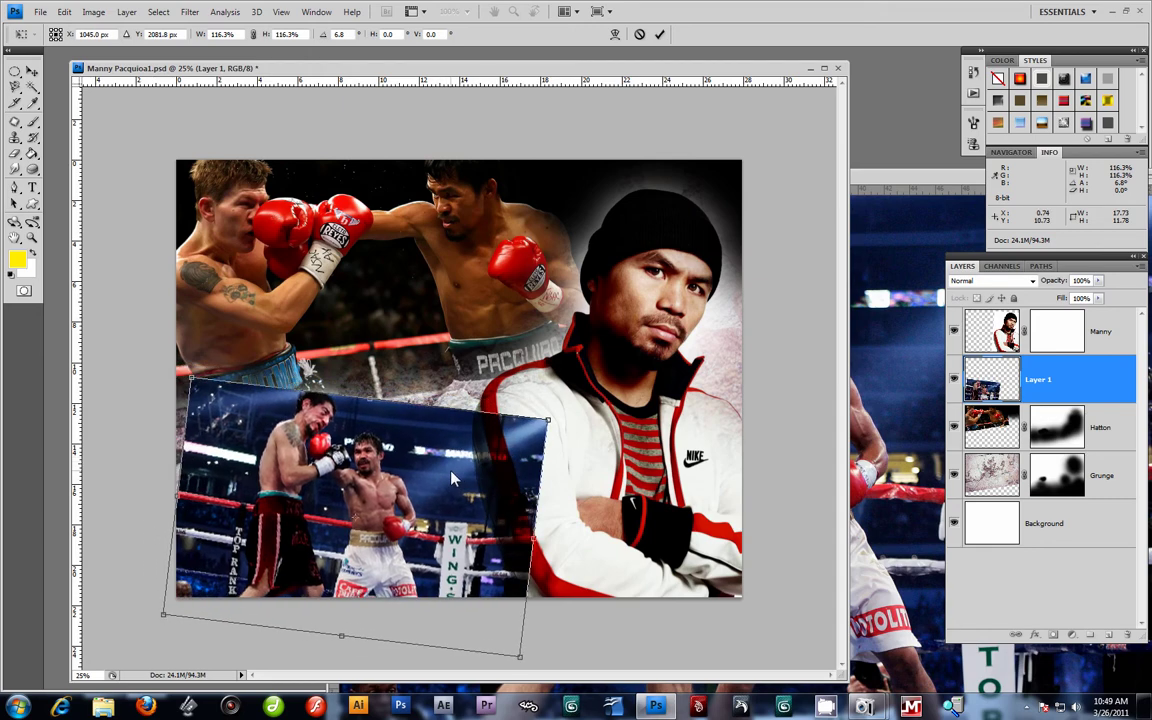
drag(190, 378, 178, 369)
drag(440, 487, 457, 506)
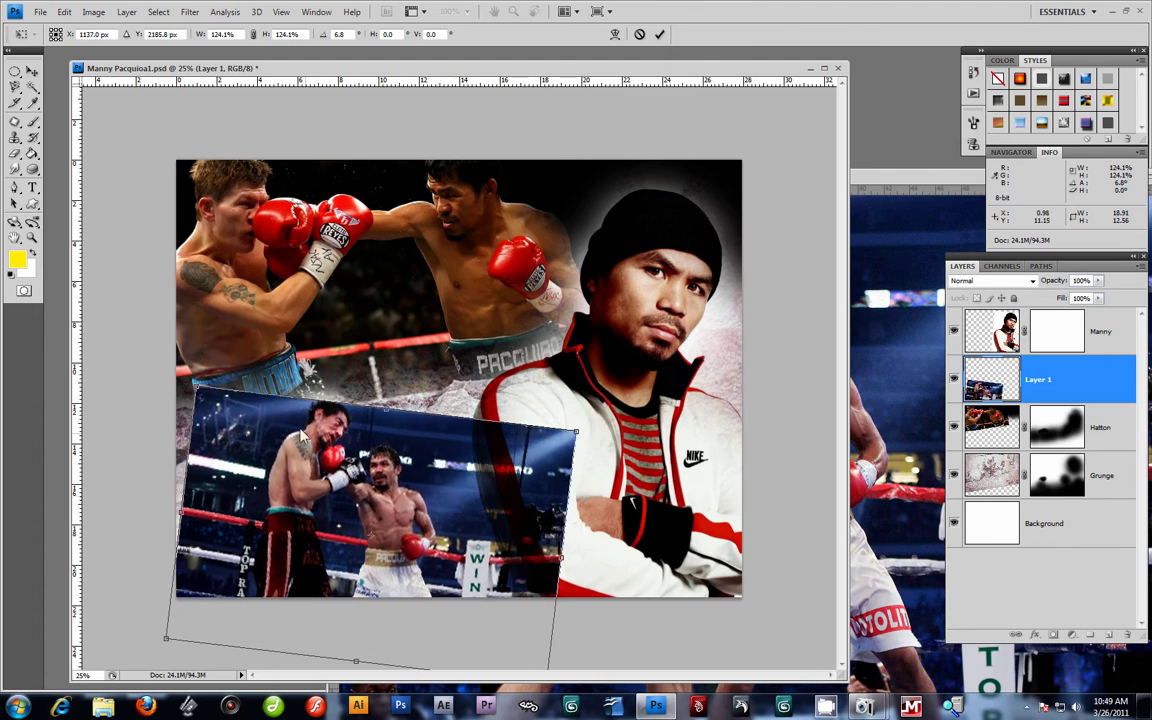
drag(197, 390, 180, 372)
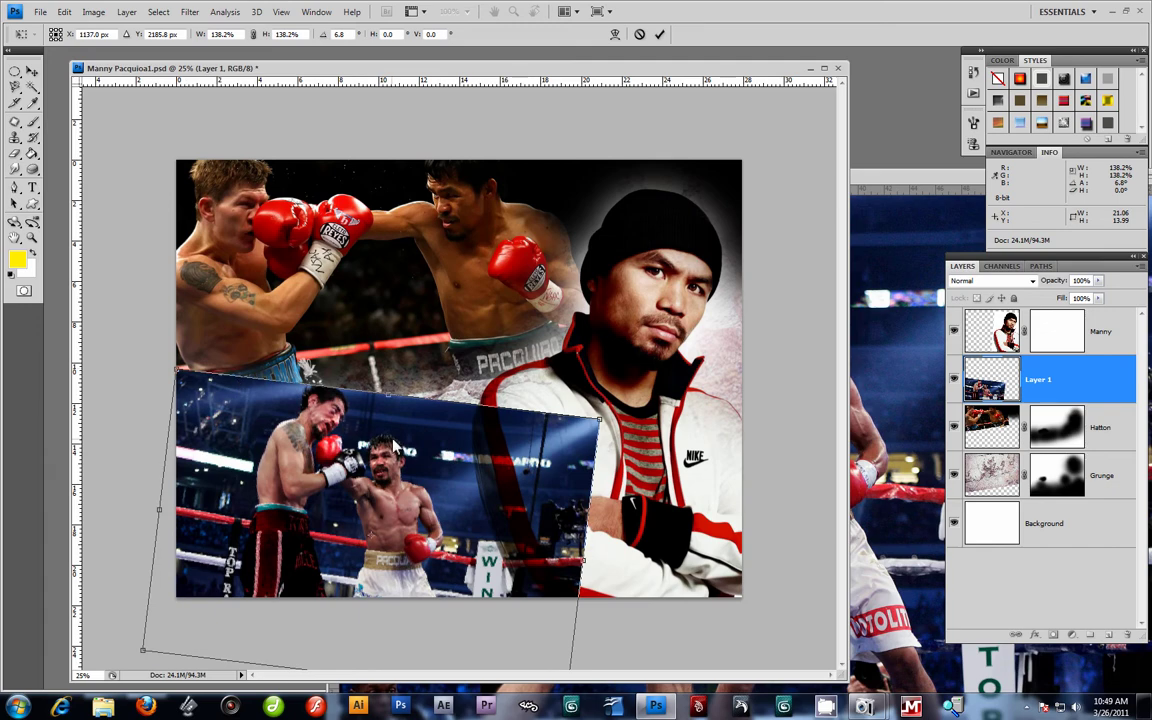
drag(393, 447, 399, 447)
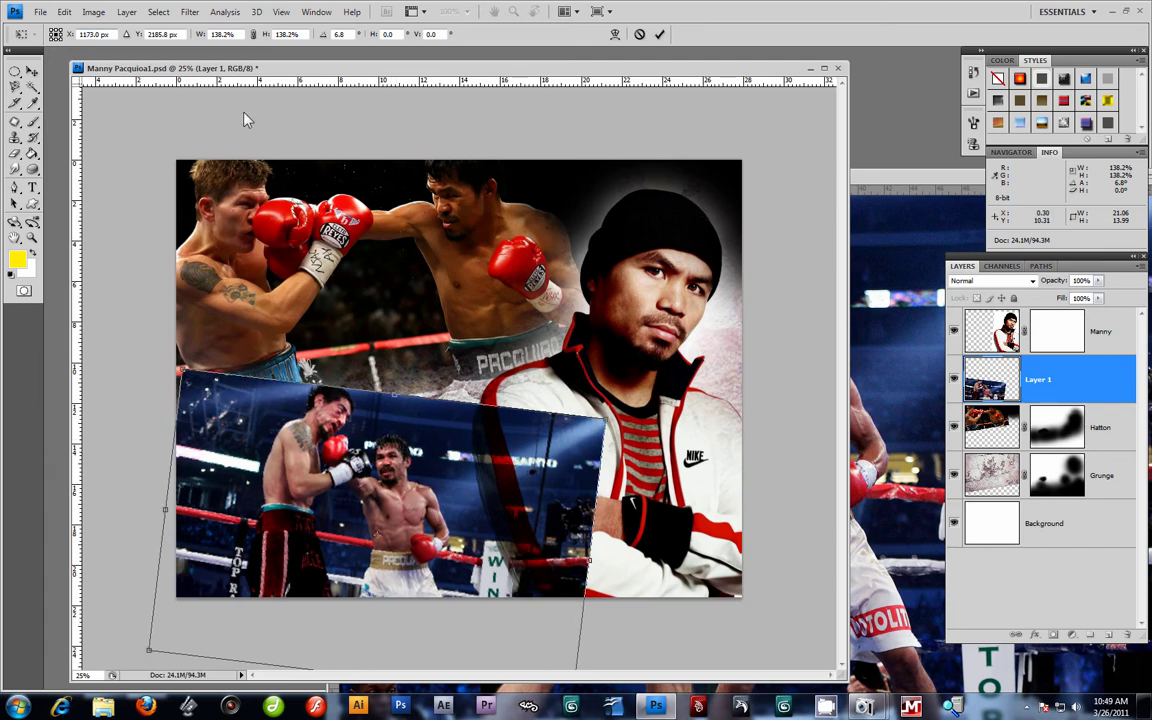
drag(409, 505, 420, 491)
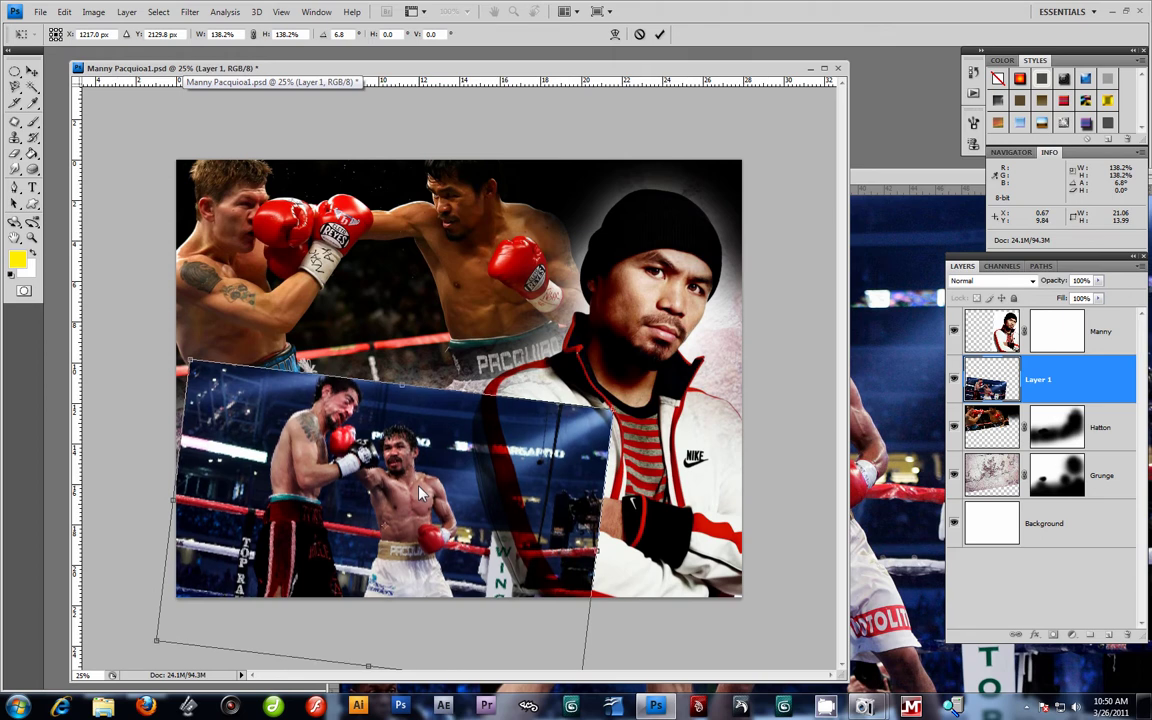
click(31, 70)
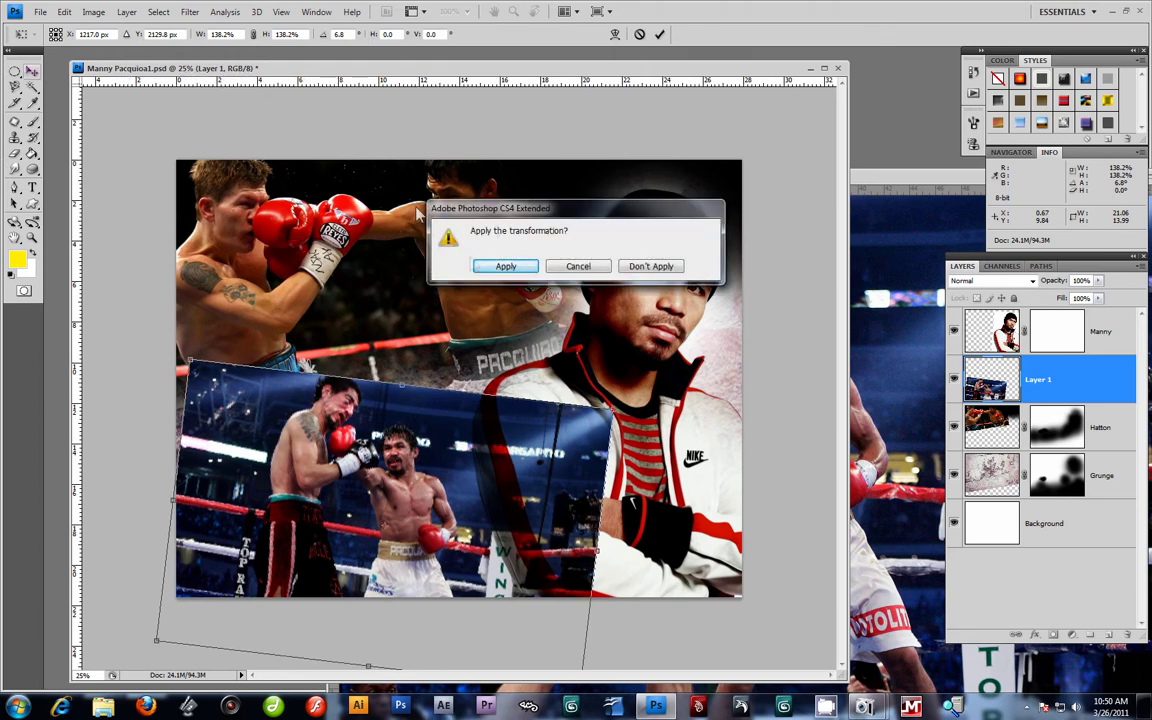
click(500, 266)
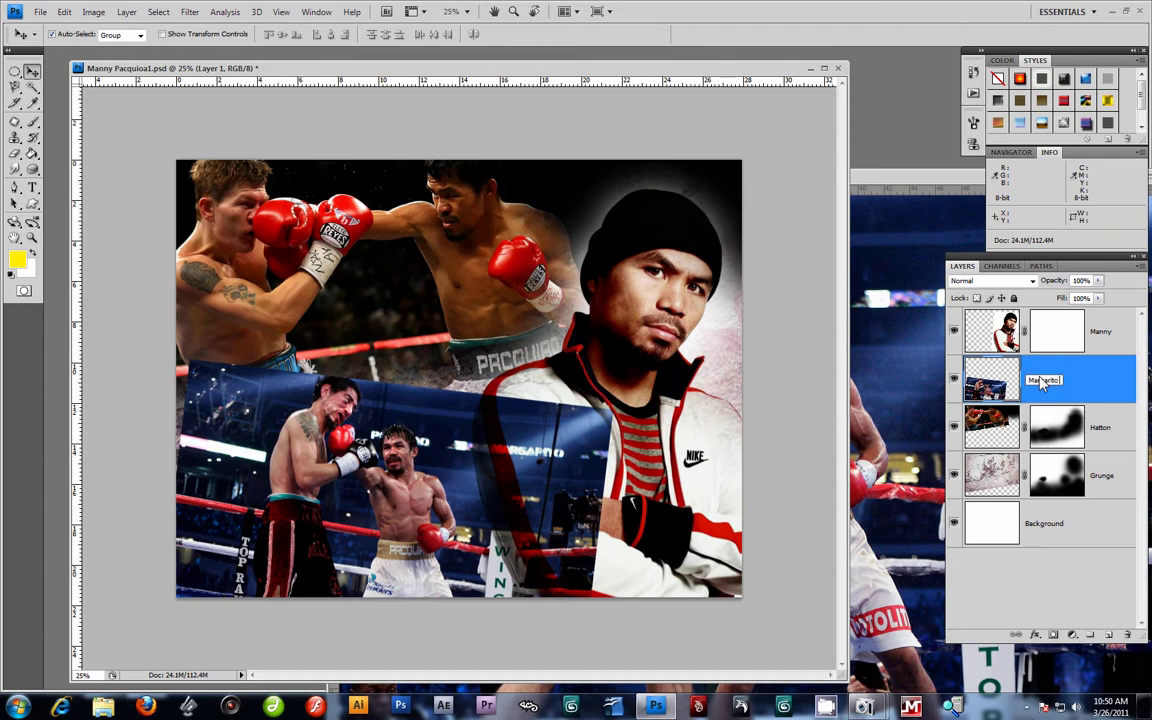
Rename the second fight photo's layer as Margarito and add a layer mask to it.
key(Return)
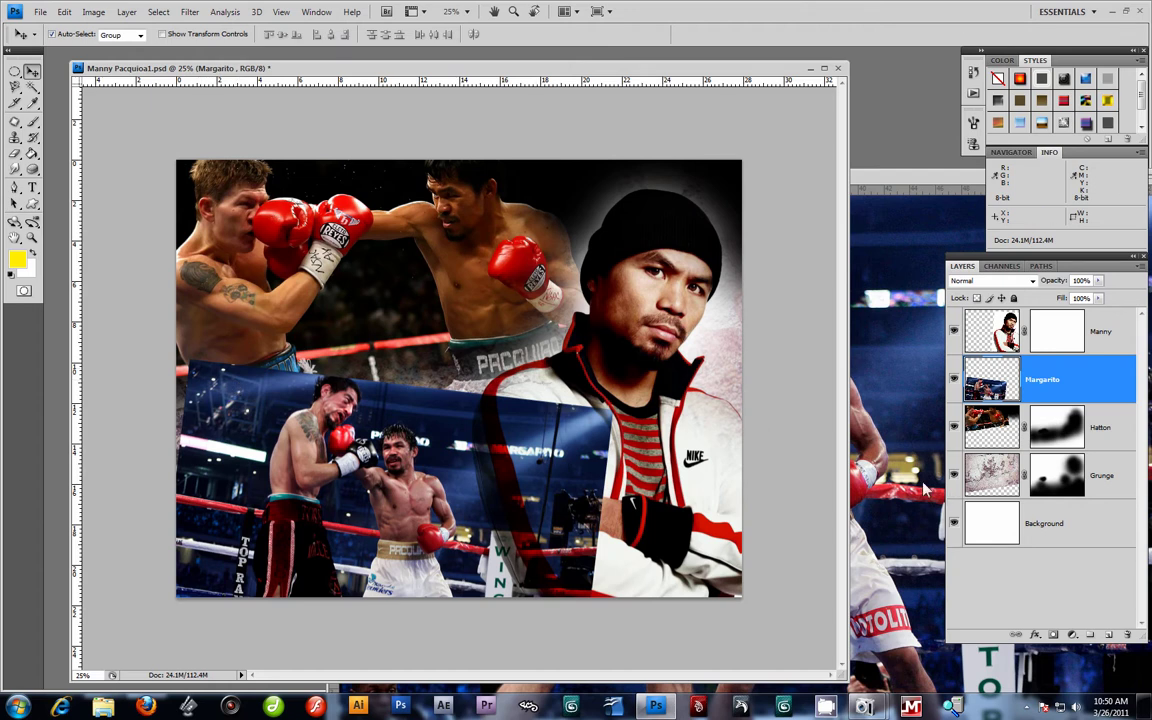
click(1053, 634)
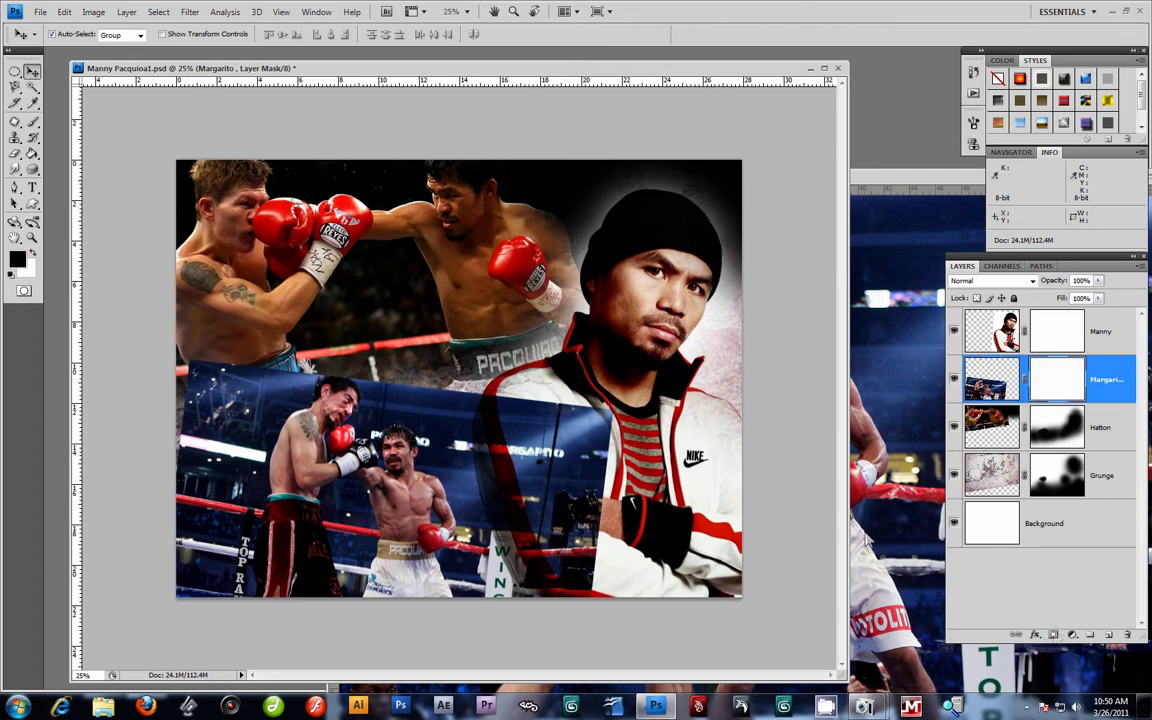
Paint black on the Margarito mask with a 900 px brush at 39% opacity, fading the photo's right side over Manny's jacket.
click(33, 121)
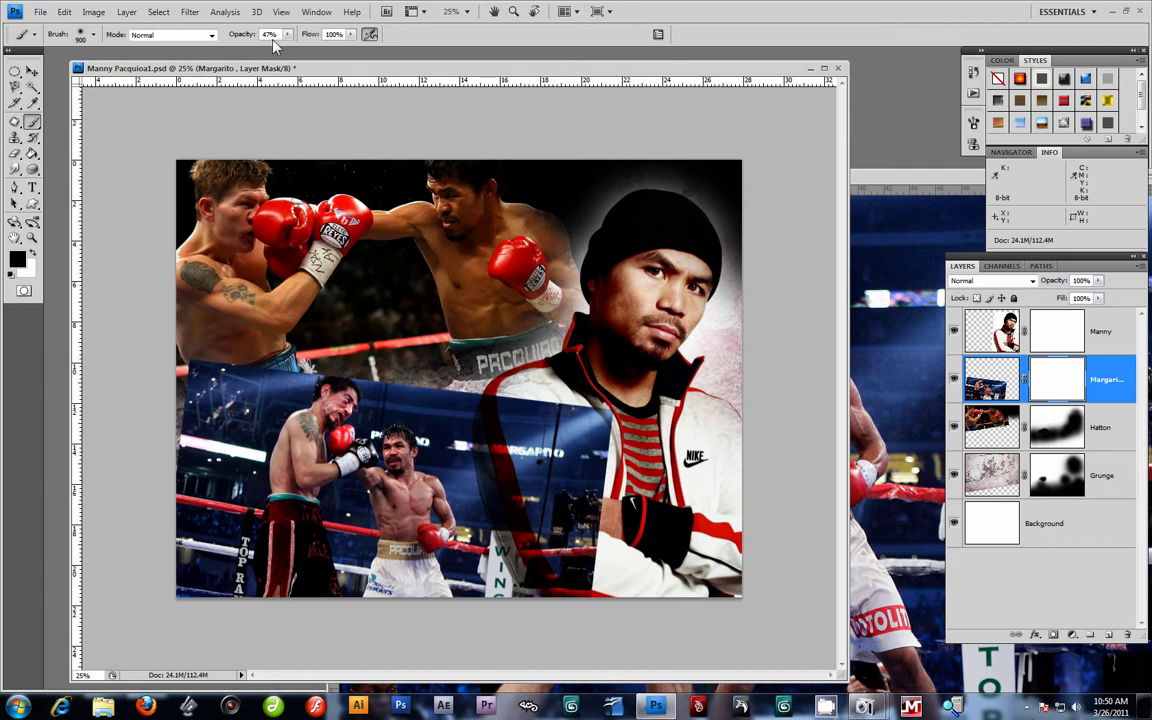
click(288, 35)
click(617, 406)
click(611, 429)
click(596, 410)
click(586, 386)
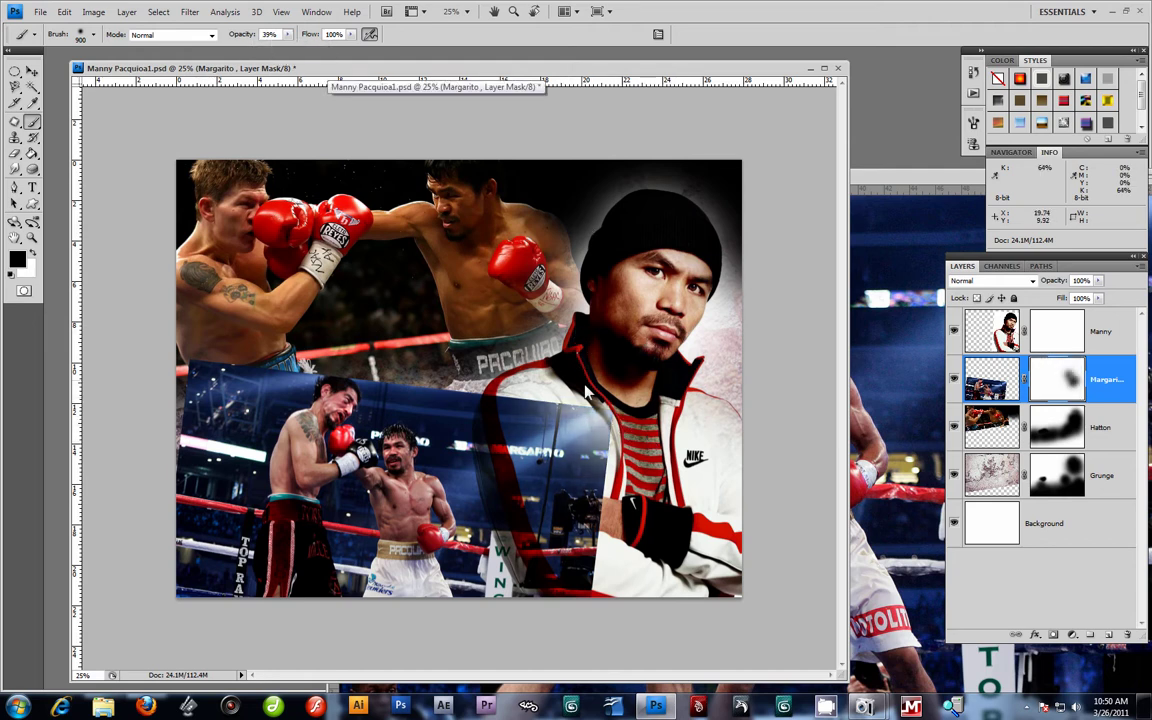
click(605, 435)
click(630, 480)
click(645, 525)
click(642, 587)
click(630, 540)
click(616, 422)
click(652, 590)
click(657, 541)
mouse_move(655, 601)
mouse_down()
mouse_move(547, 353)
mouse_move(643, 650)
mouse_up()
Fade the Margarito photo's top edge on its mask with the same black brush so it blends into the Hatton scene.
mouse_move(575, 405)
mouse_down()
mouse_move(522, 385)
mouse_move(547, 393)
mouse_up()
mouse_move(497, 358)
mouse_down()
mouse_move(436, 317)
mouse_move(462, 342)
mouse_move(433, 342)
mouse_up()
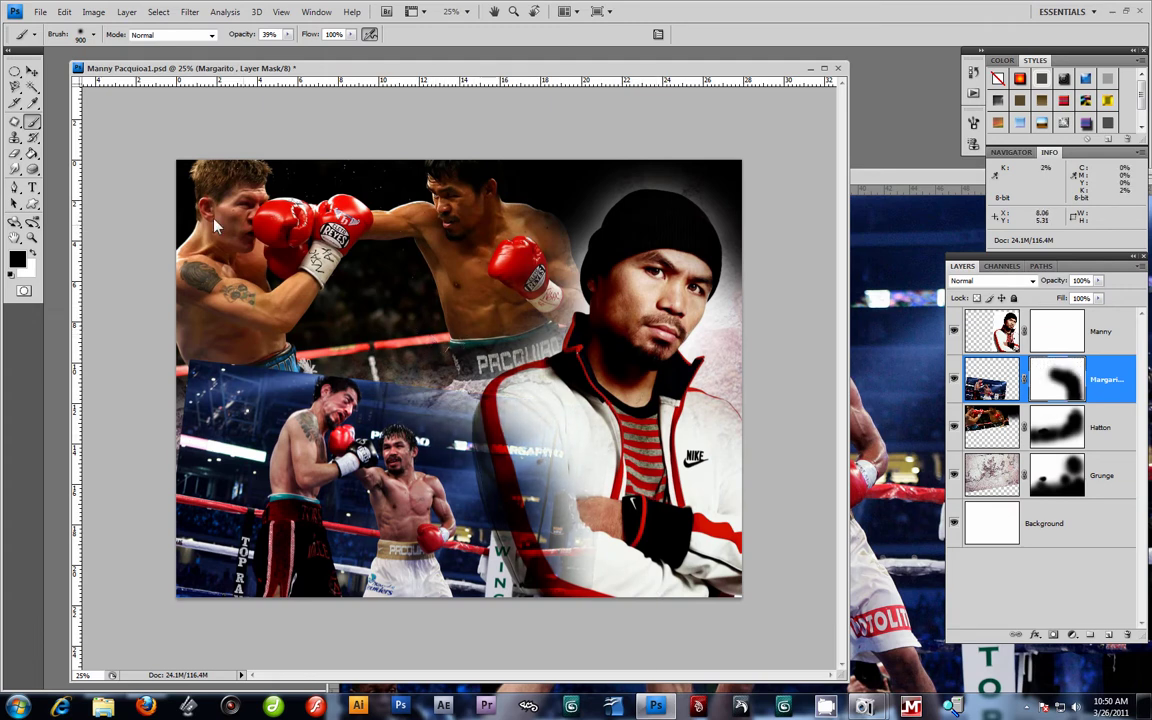
mouse_move(156, 356)
mouse_down()
mouse_move(173, 325)
mouse_move(121, 434)
mouse_up()
mouse_move(189, 326)
mouse_down()
mouse_move(239, 303)
mouse_move(239, 321)
mouse_up()
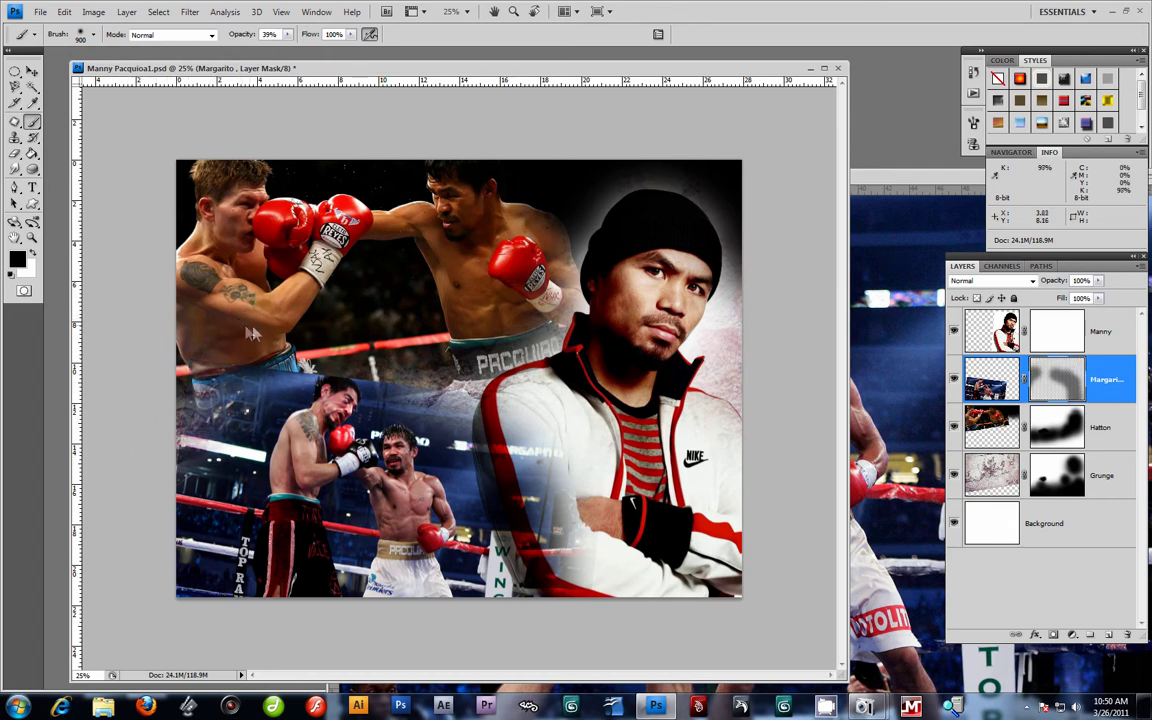
Refine the Margarito mask with a 250 px brush, fading the hard edge beside Margarito's head and up to the grunge rock texture.
click(32, 238)
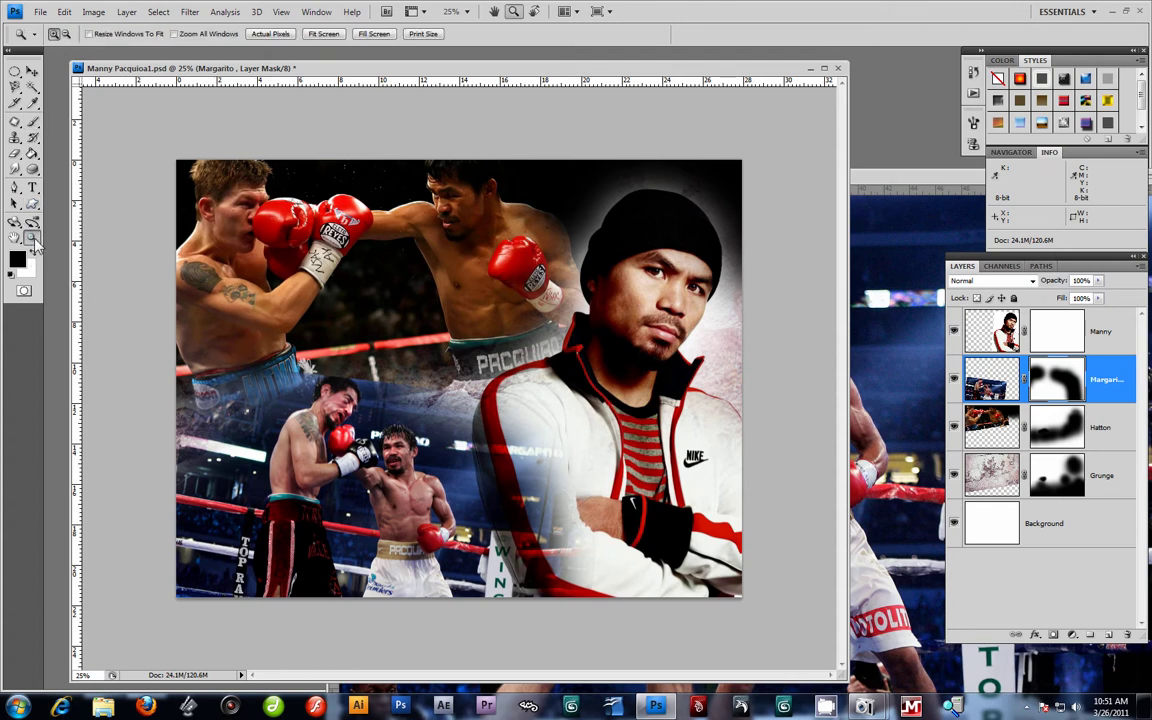
drag(217, 325, 499, 514)
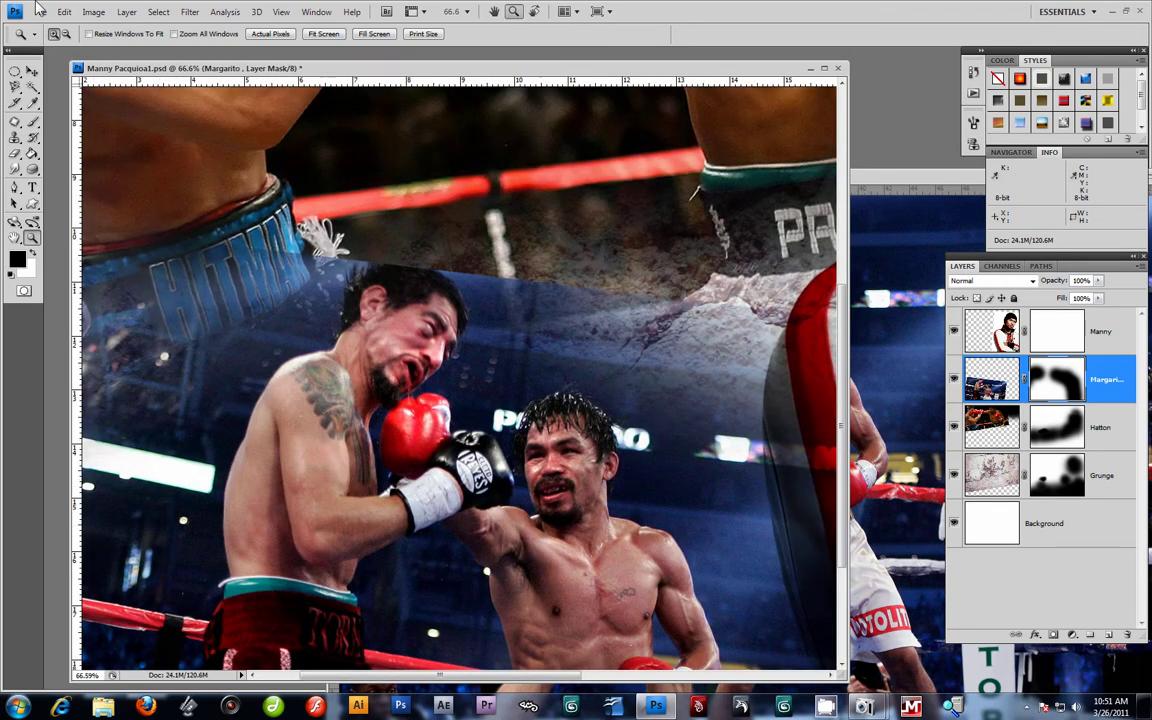
click(33, 121)
key(bracketleft)
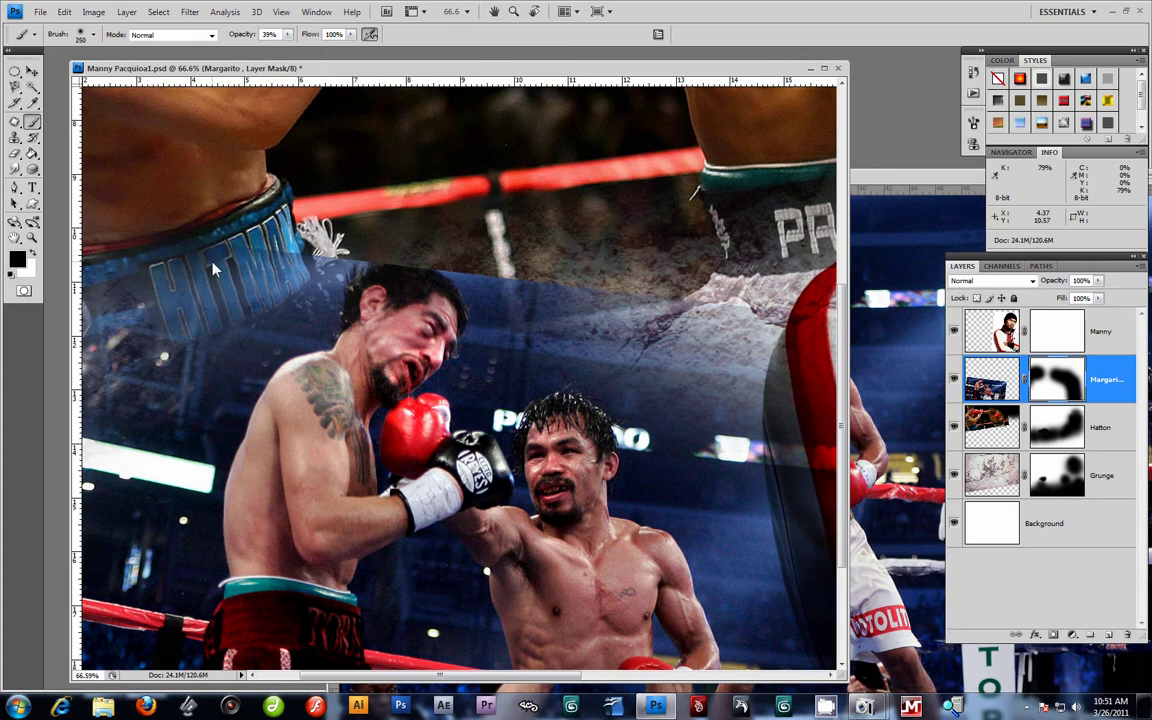
drag(311, 244, 338, 241)
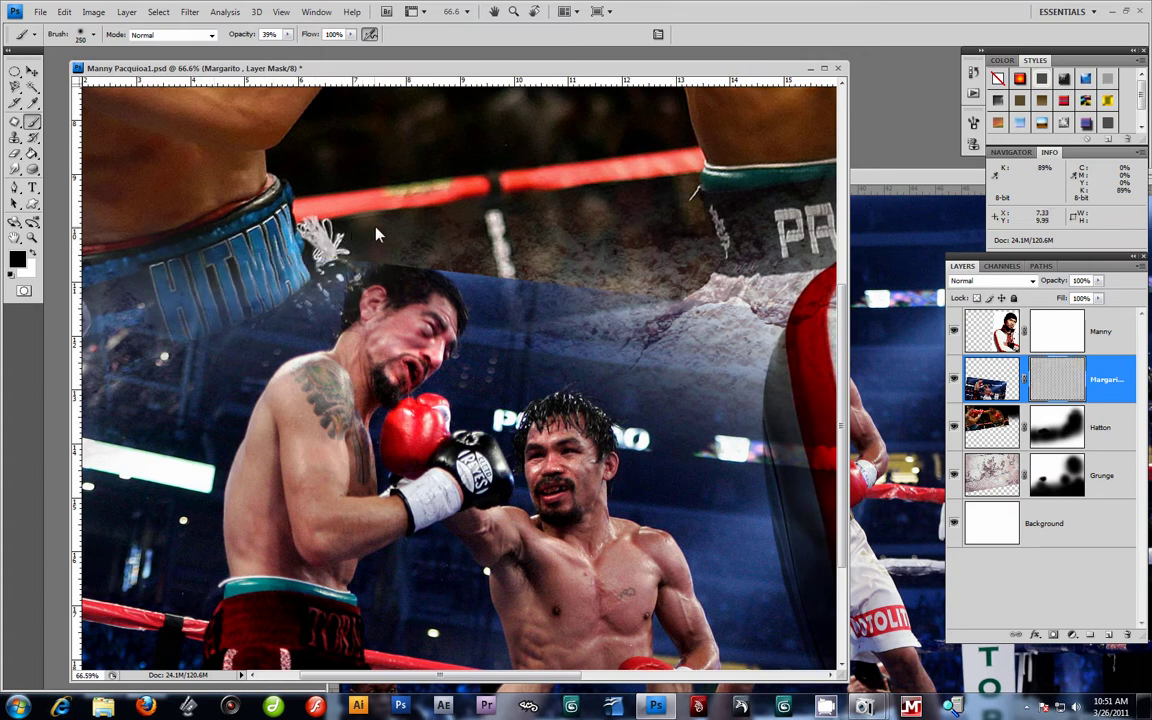
mouse_move(479, 256)
mouse_down()
mouse_move(504, 267)
mouse_move(390, 219)
mouse_move(350, 227)
mouse_move(468, 244)
mouse_move(610, 316)
mouse_move(714, 324)
mouse_move(741, 314)
mouse_move(727, 318)
mouse_move(777, 331)
mouse_up()
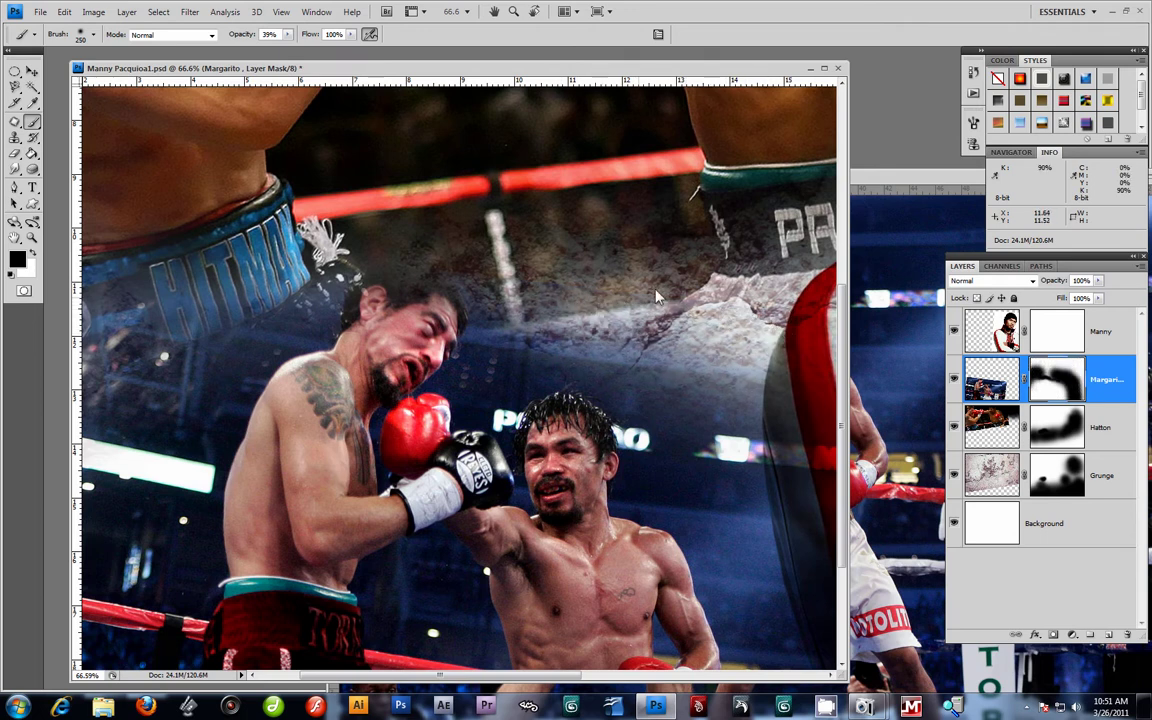
click(33, 237)
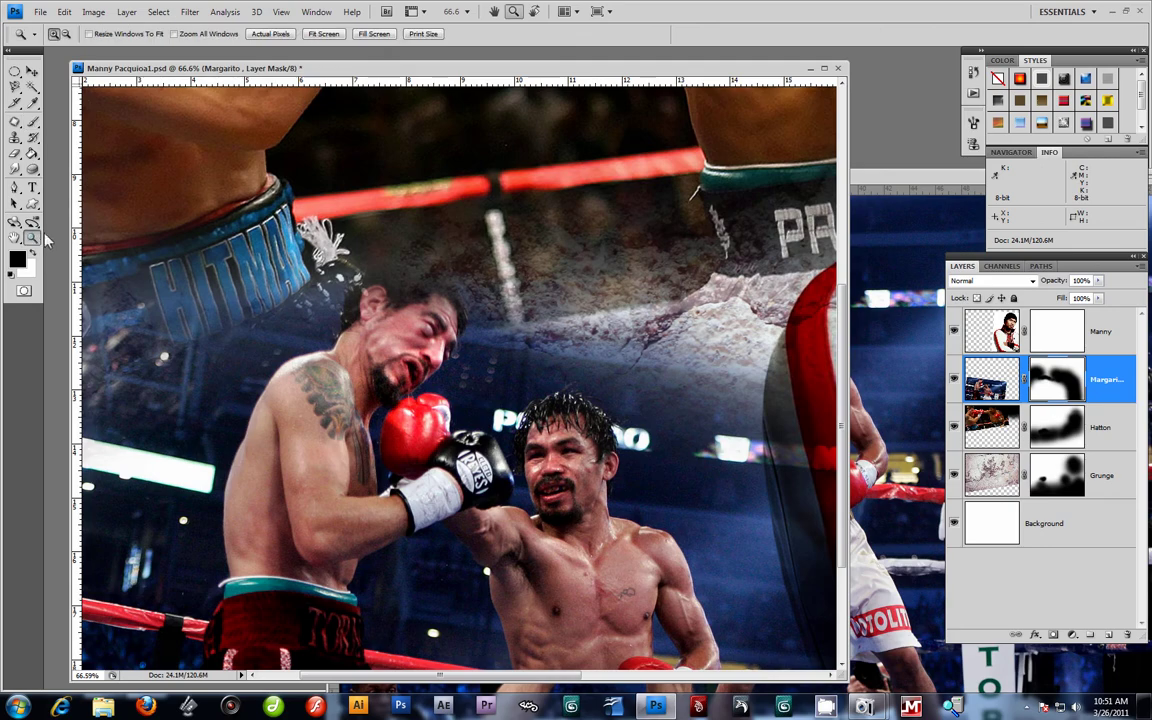
alt+click(328, 288)
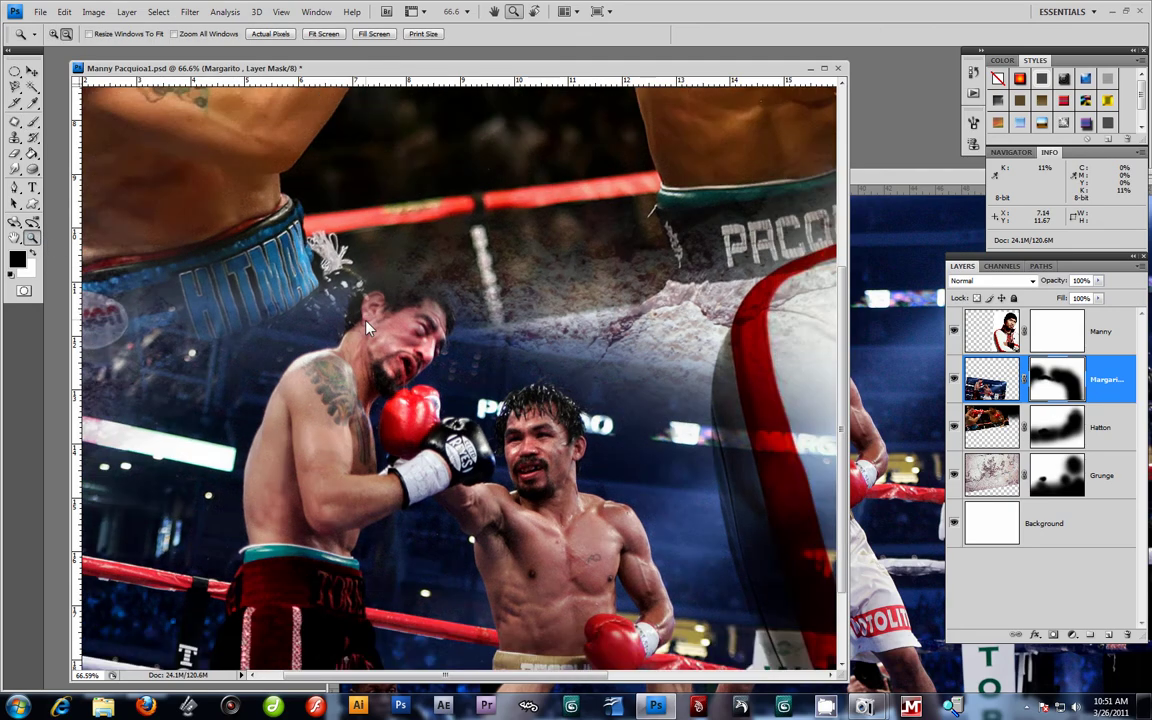
alt+click(389, 317)
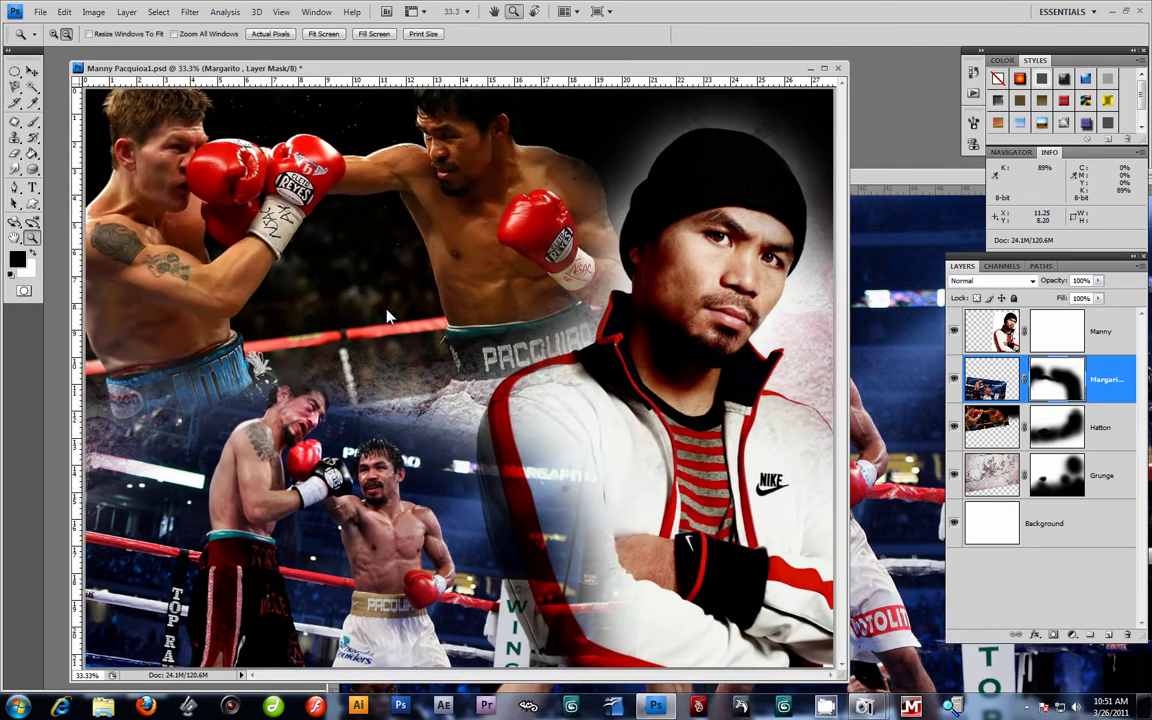
alt+click(428, 278)
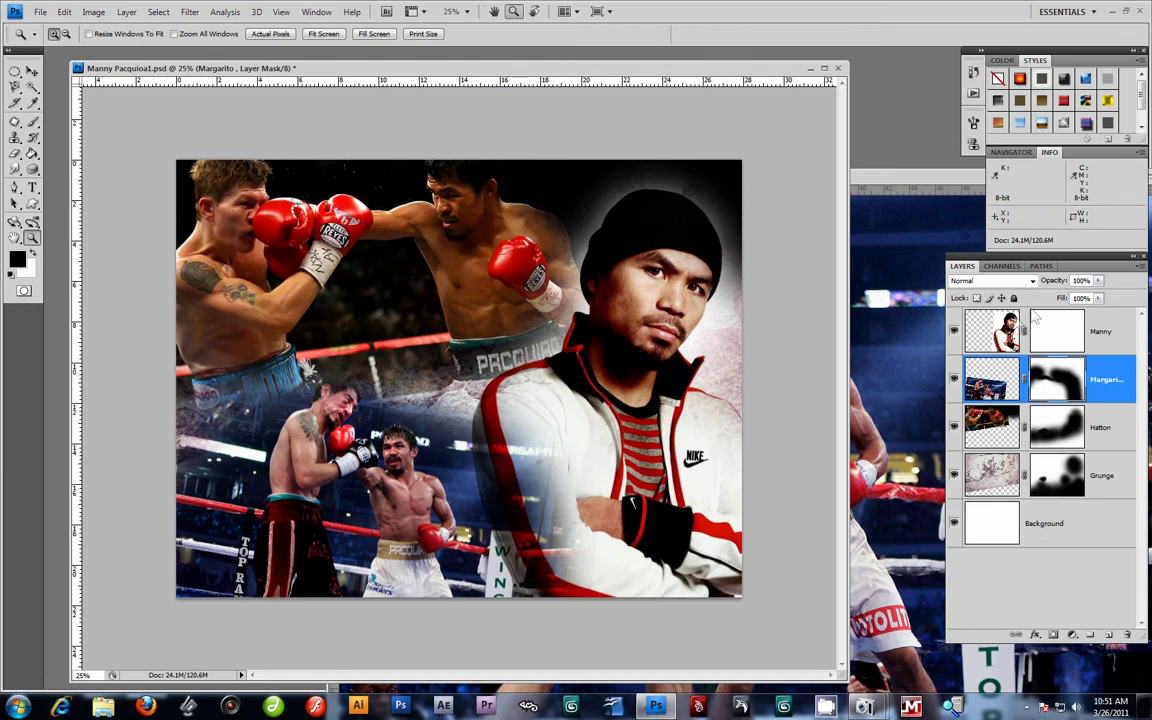
Create a new layer group above the Manny layer and name it Images.
click(1128, 331)
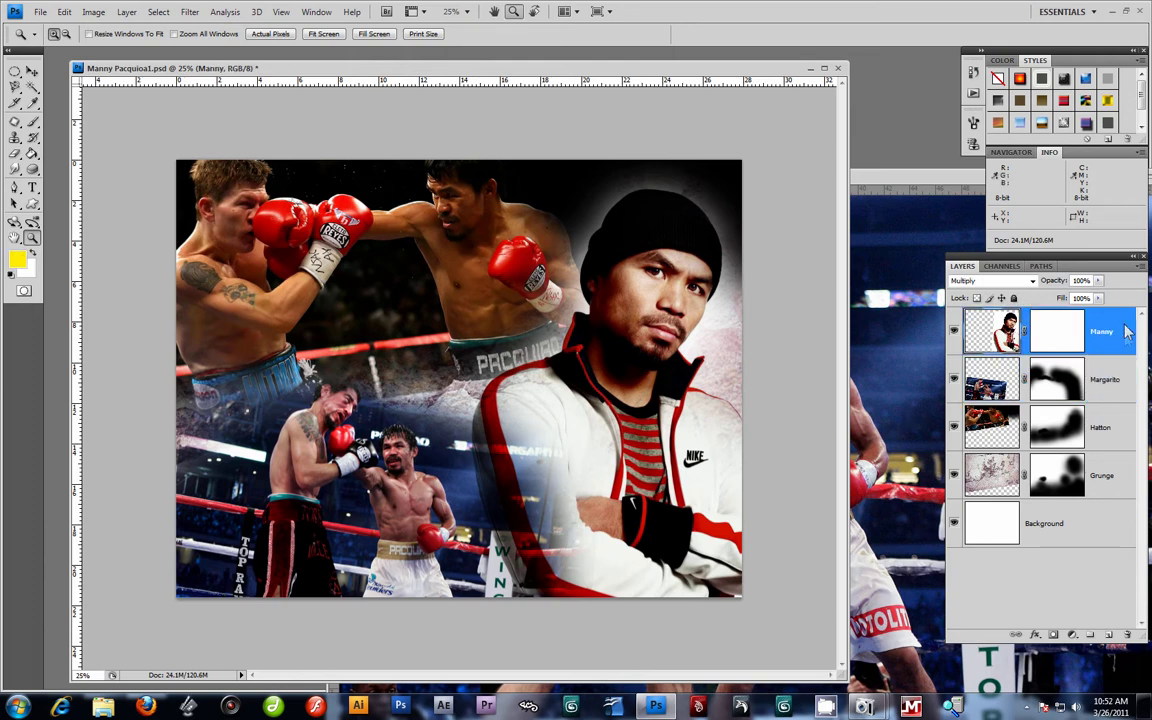
shift+click(1137, 375)
shift+click(1133, 427)
shift+click(1128, 476)
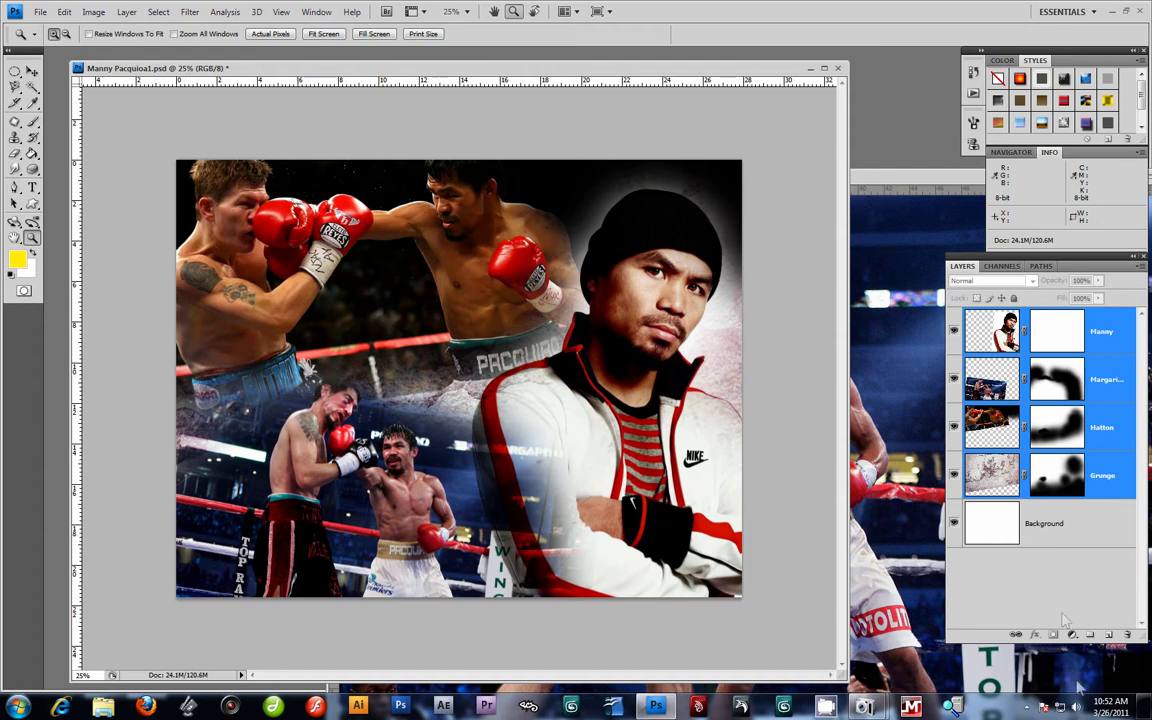
click(1092, 636)
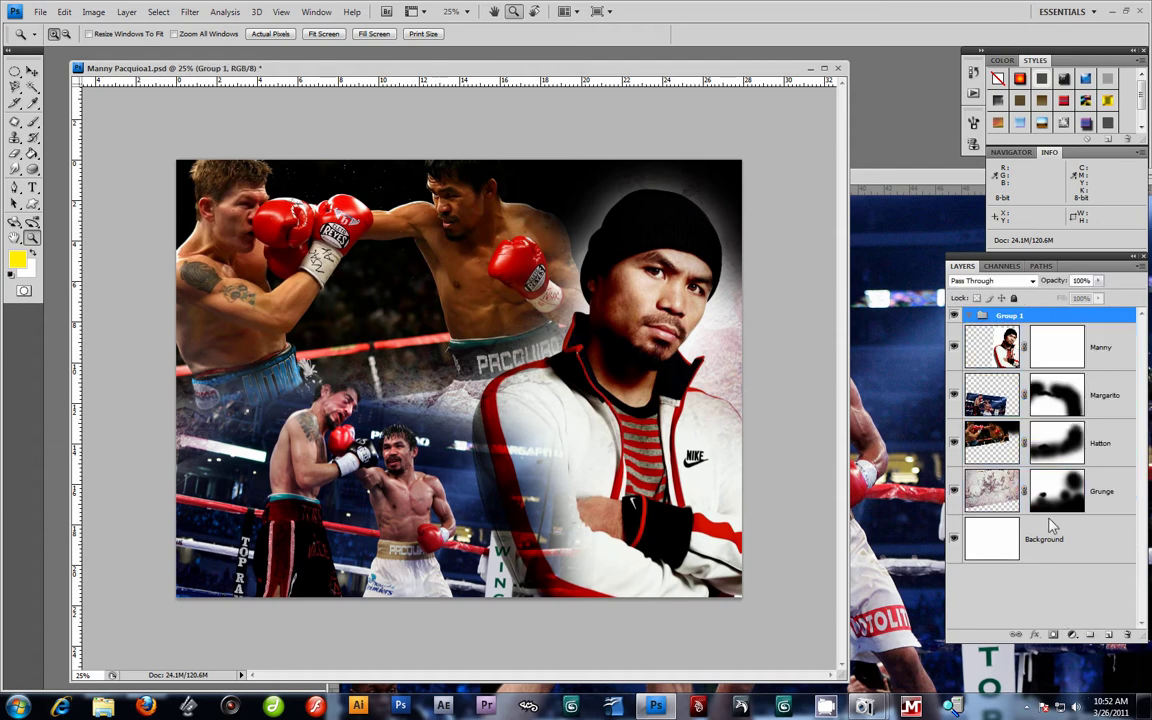
double_click(1010, 316)
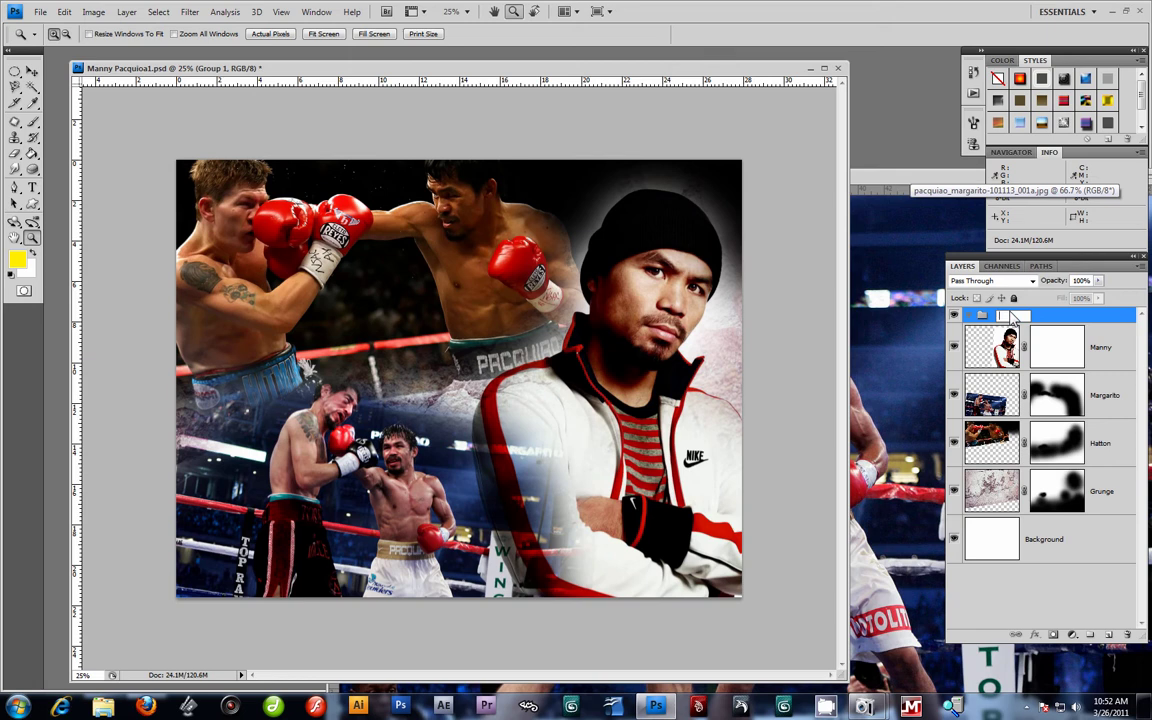
text(Images)
key(Return)
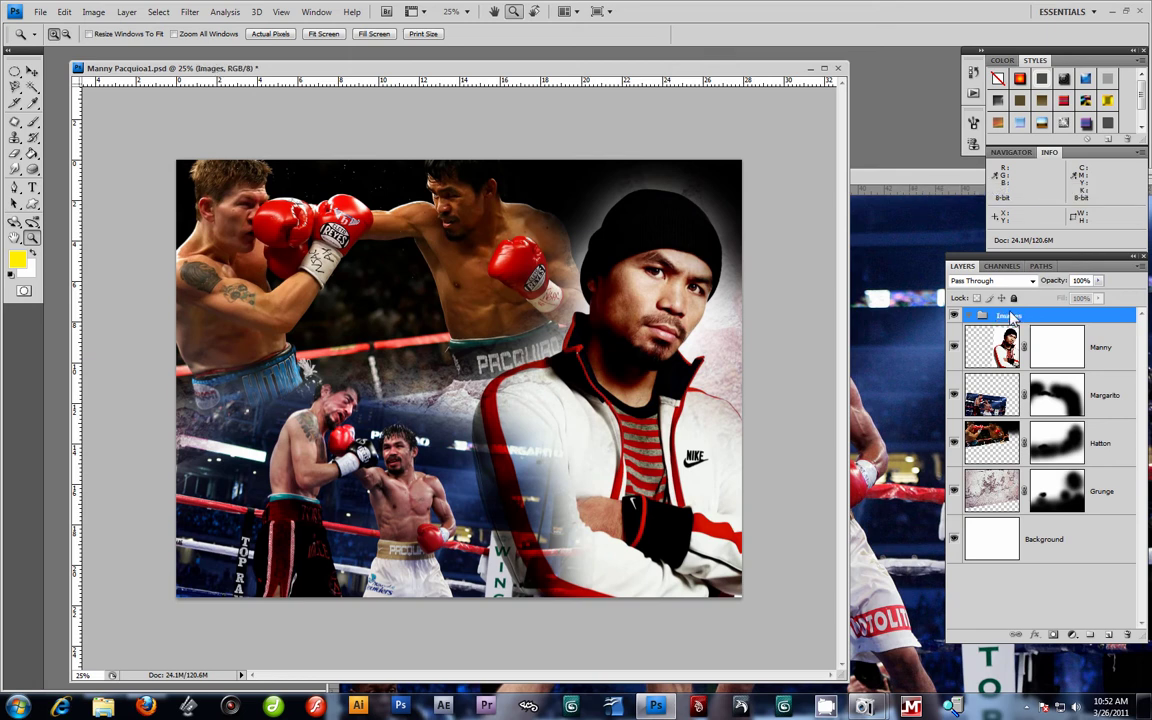
Move the Manny, Margarito, Hatton and Grunge layers into the Images group and collapse the group.
click(1134, 365)
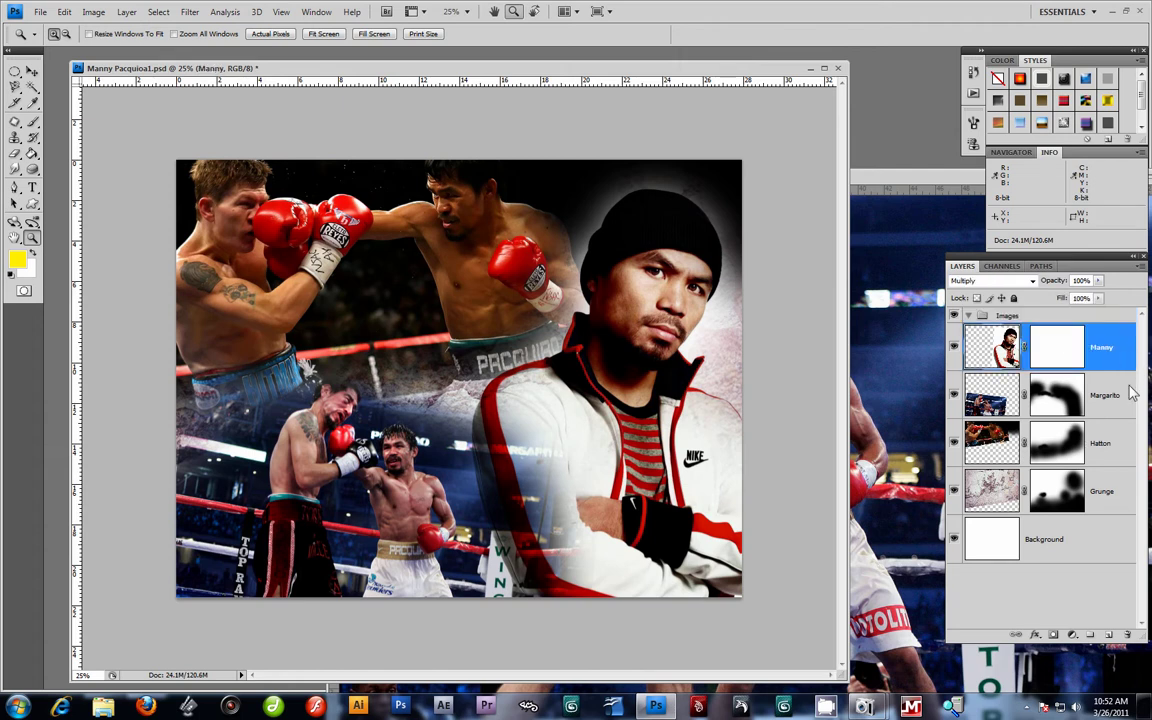
ctrl+click(1130, 394)
ctrl+click(1134, 443)
ctrl+click(1134, 495)
drag(1108, 357, 965, 318)
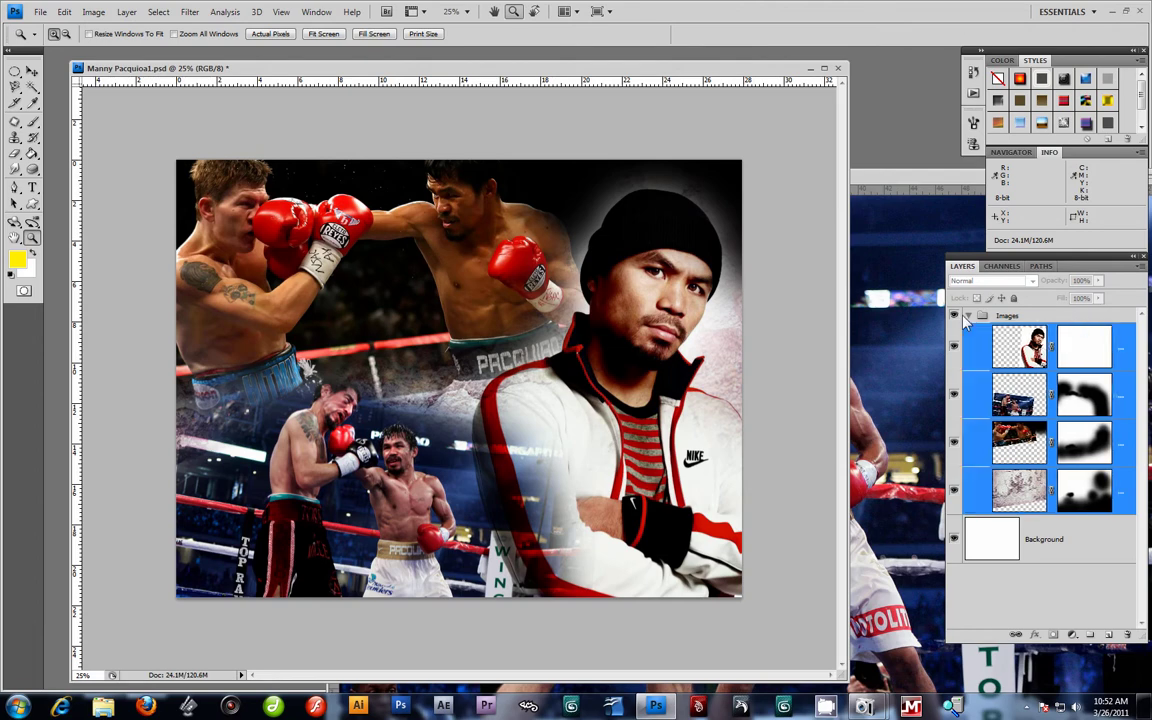
click(970, 316)
click(970, 316)
click(970, 316)
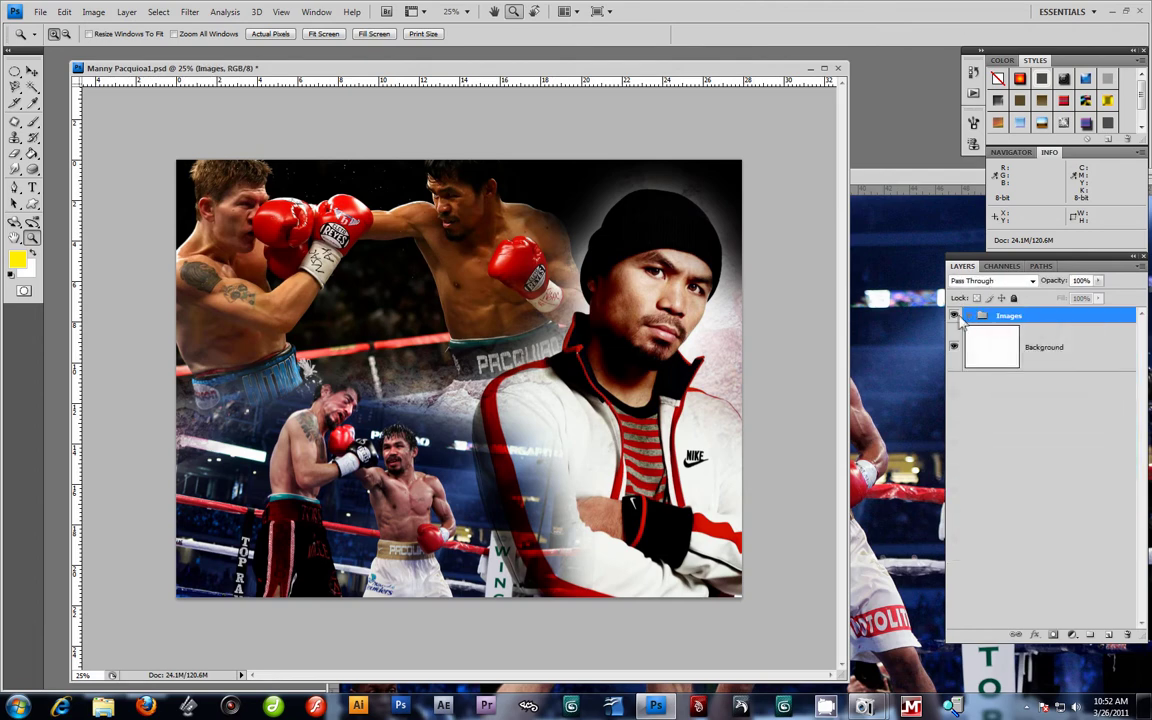
Hide and show the Images group several times to check which artwork it controls.
click(955, 316)
click(955, 316)
click(955, 316)
click(955, 316)
click(955, 316)
click(955, 316)
Add a new layer above the Images group and write MANNY on it in white 36 pt Trajan Pro, at the bottom of the Hatton scene.
click(1080, 352)
click(1000, 316)
click(1110, 636)
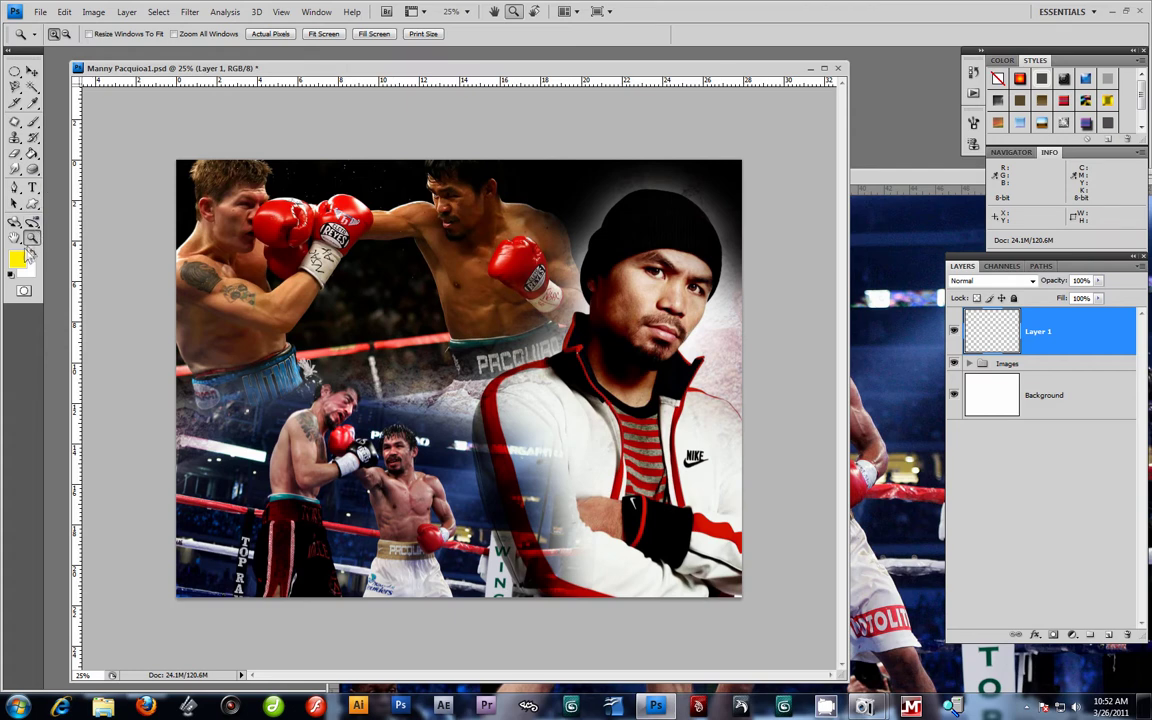
click(32, 188)
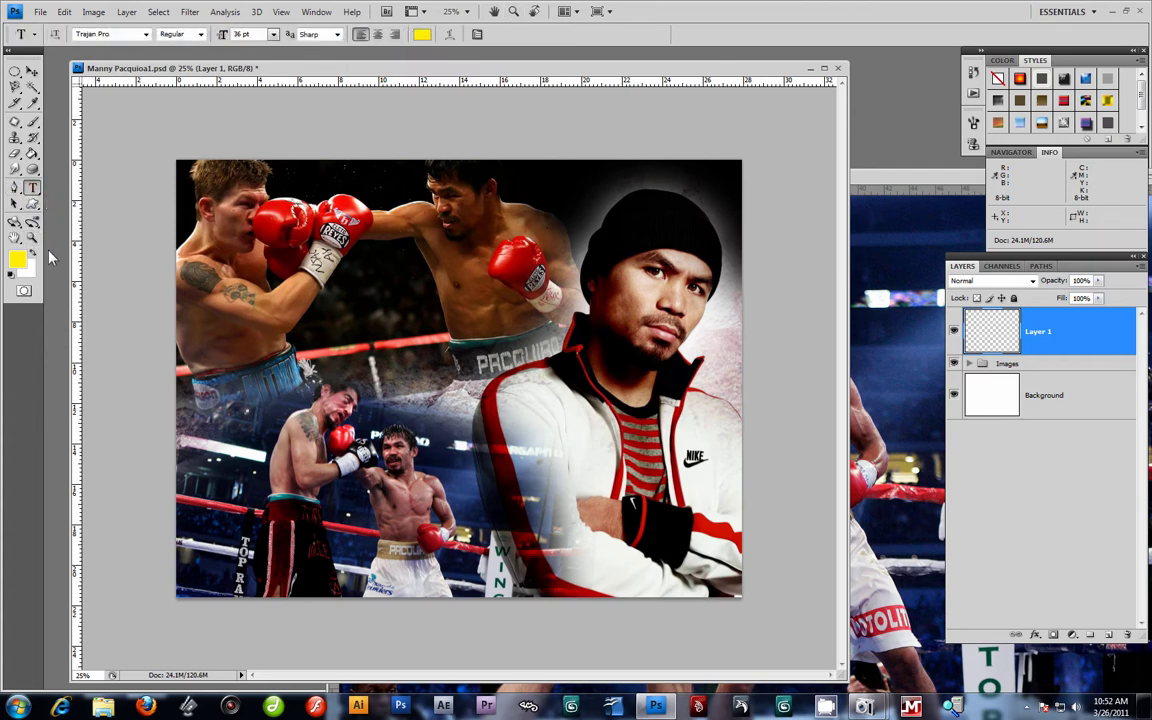
click(34, 255)
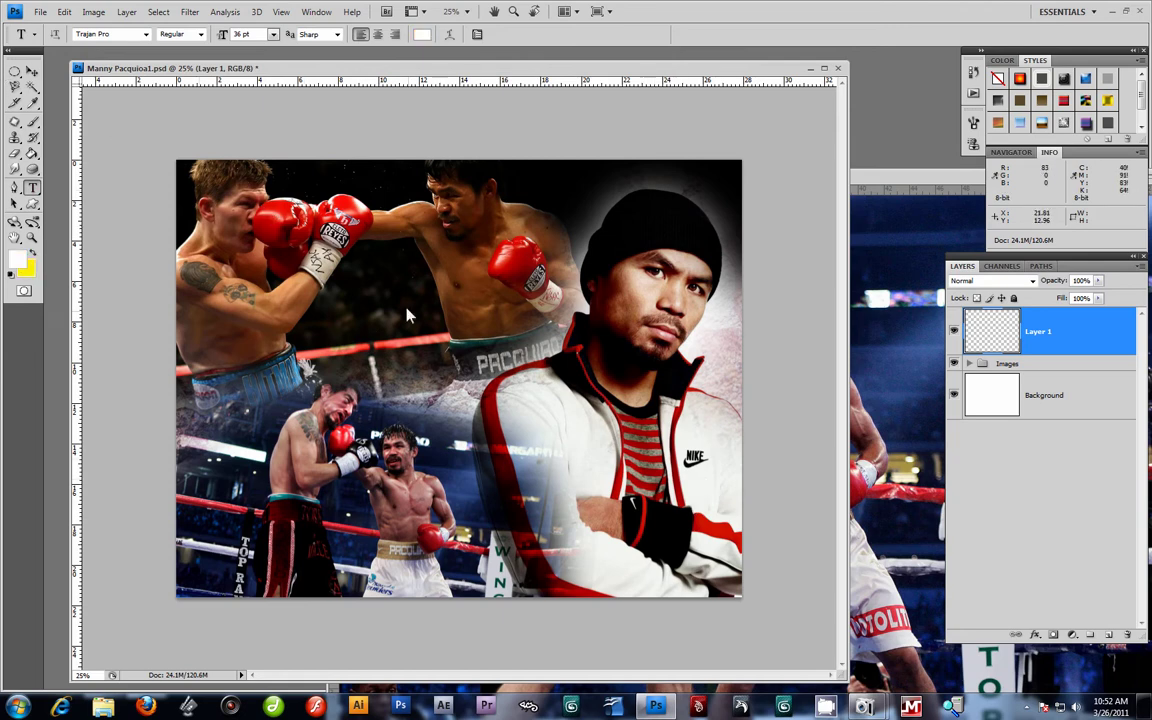
click(341, 352)
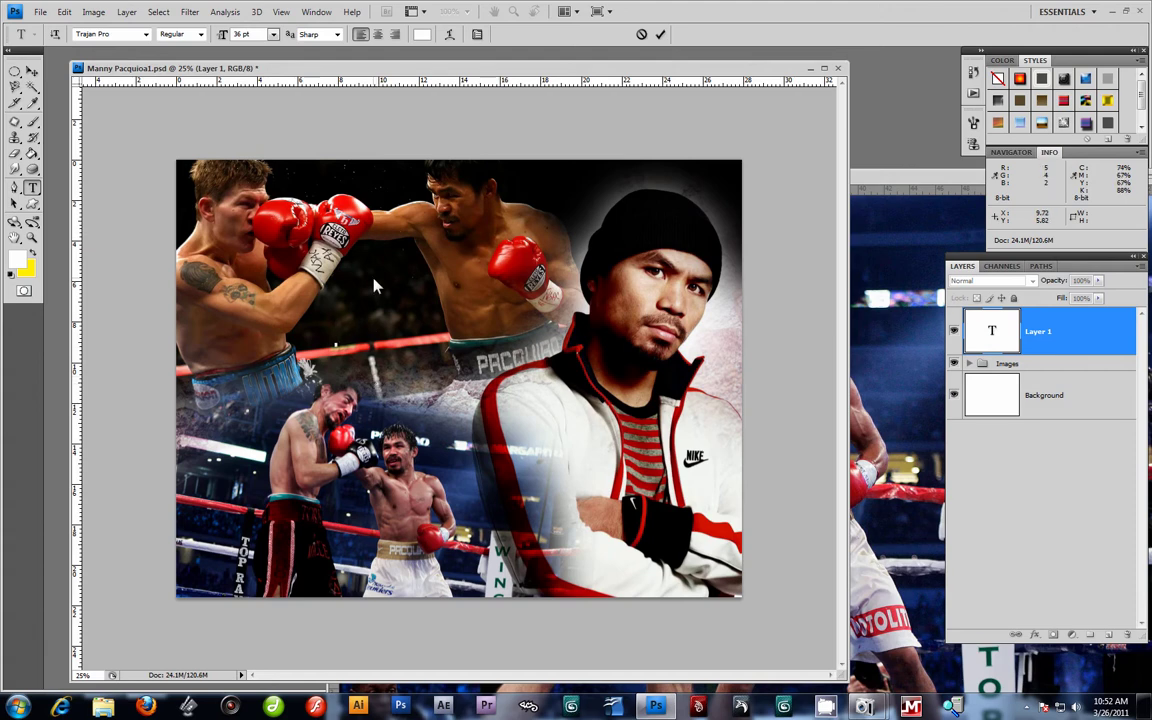
text(MANNY)
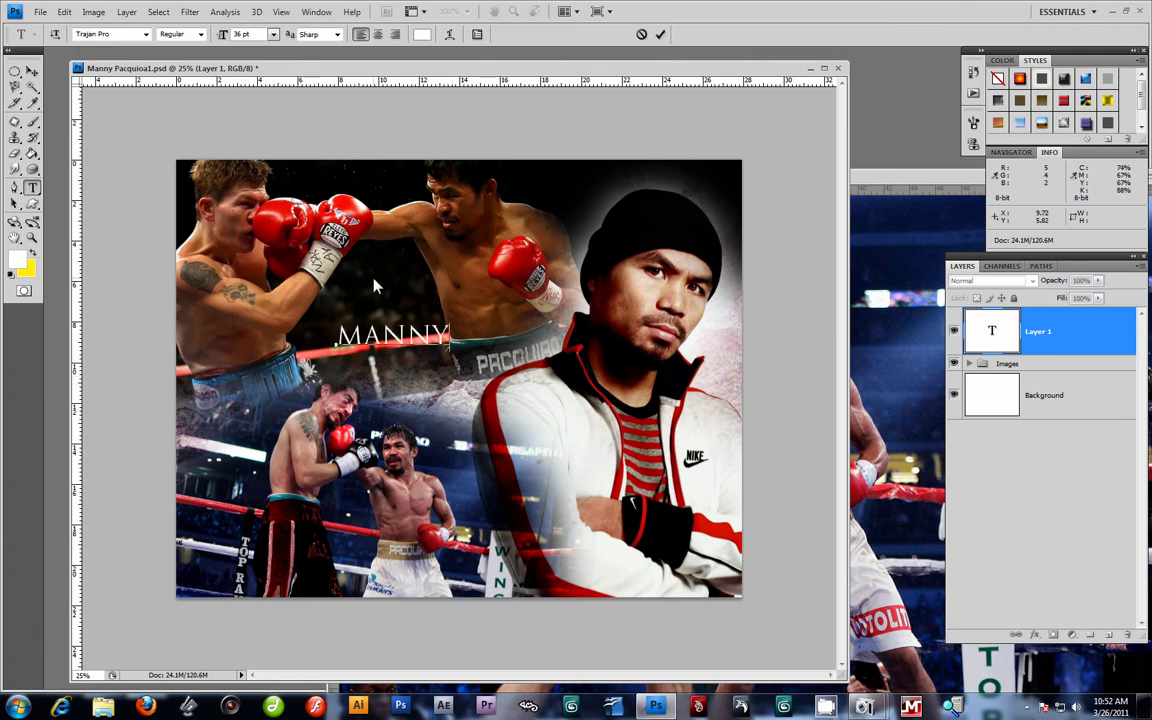
Set the MANNY text's size to 75 pt and shift the text left across the boundary of the two fight scenes.
drag(452, 342, 334, 340)
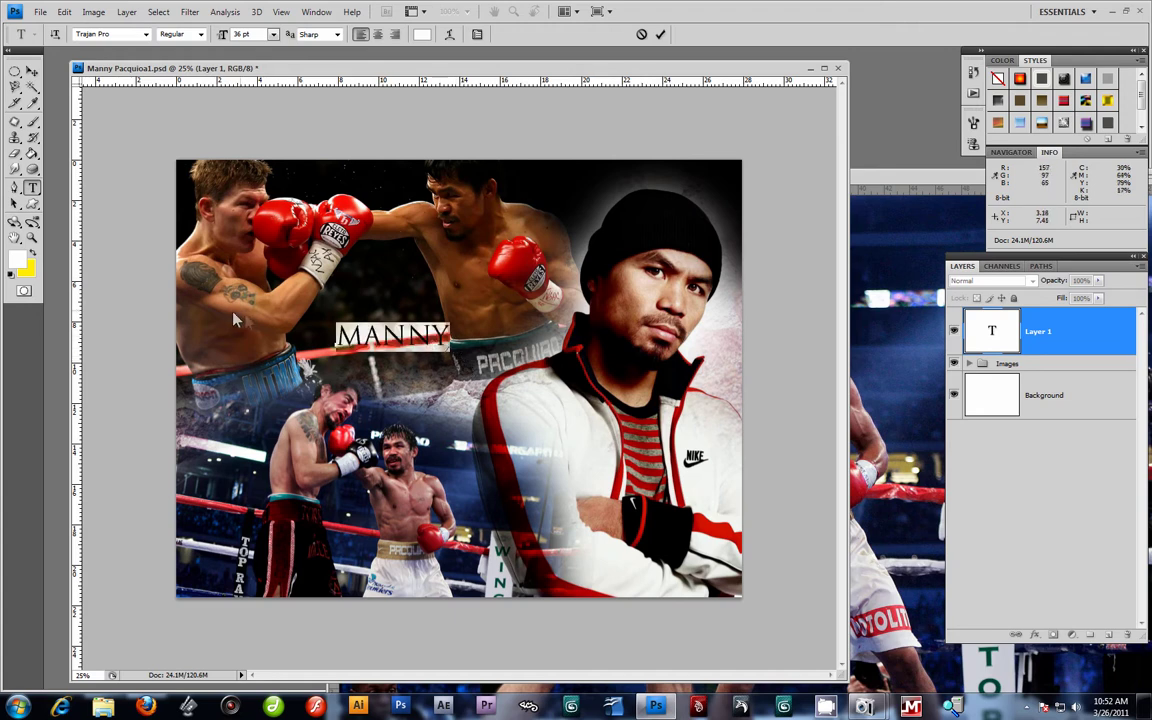
click(273, 35)
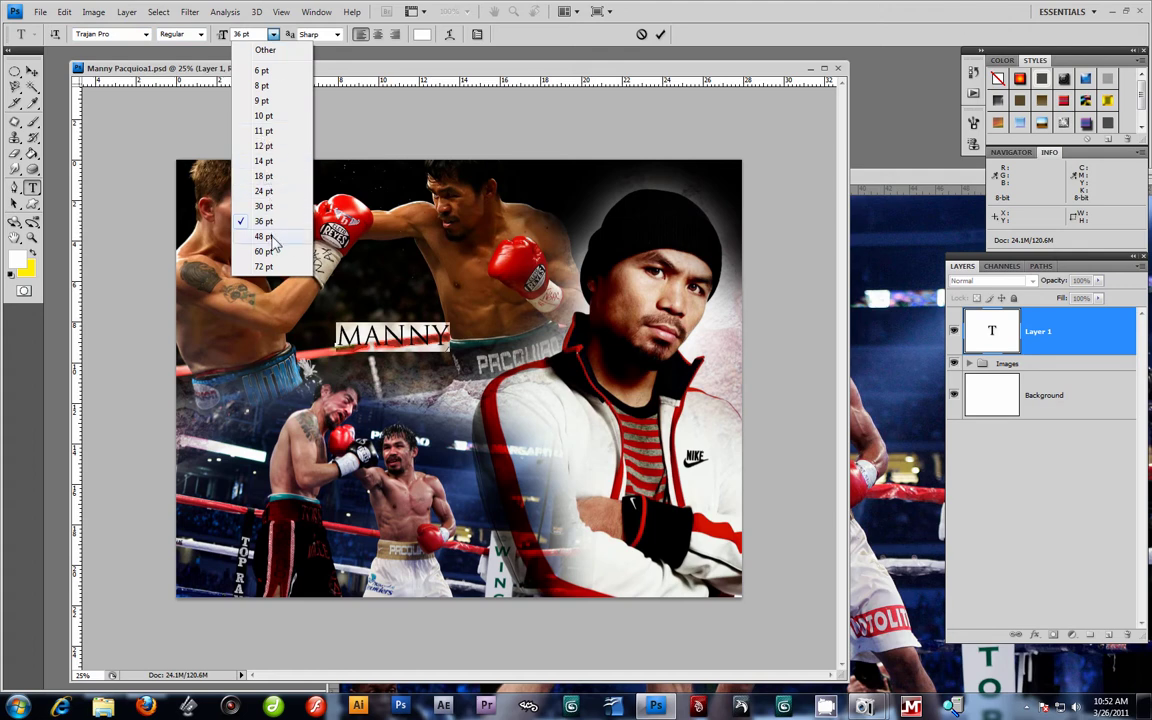
click(272, 239)
click(273, 35)
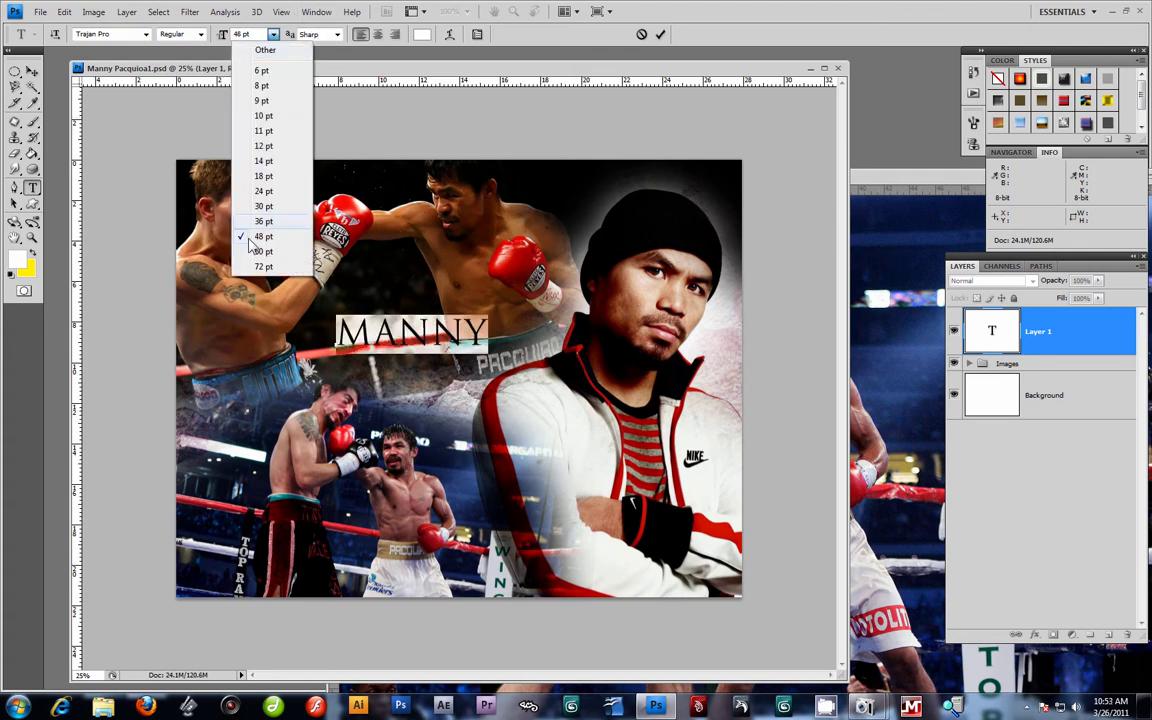
click(263, 267)
click(242, 35)
text(100)
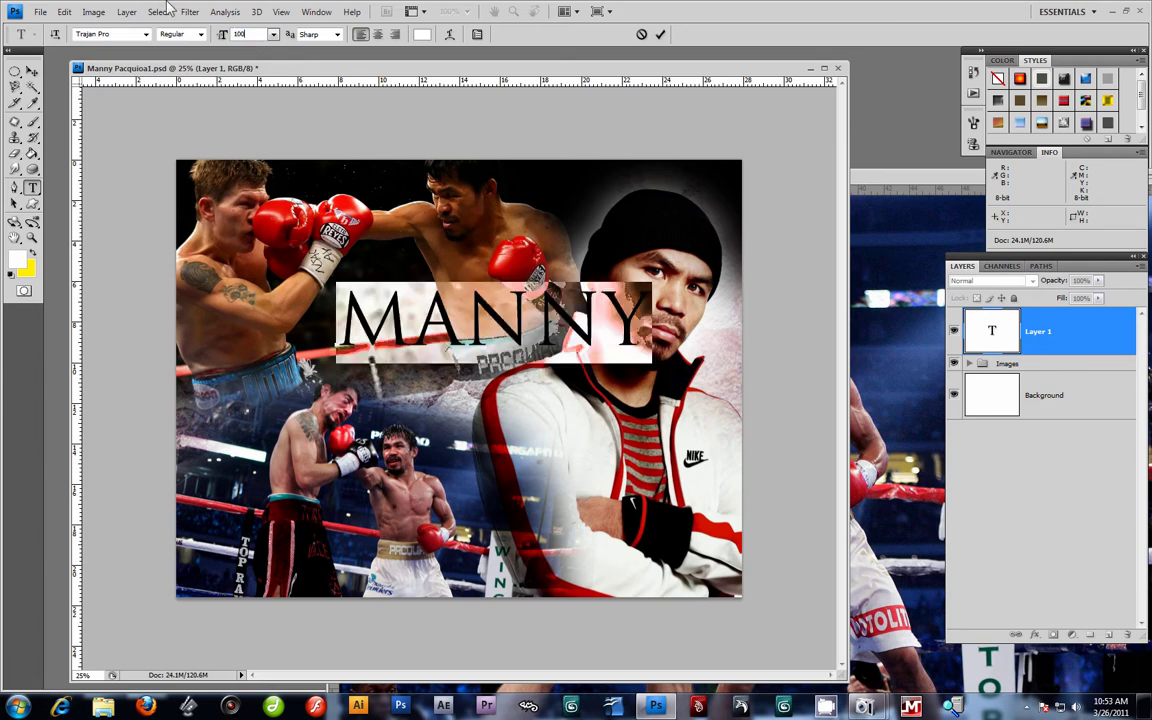
key(BackSpace)
key(BackSpace)
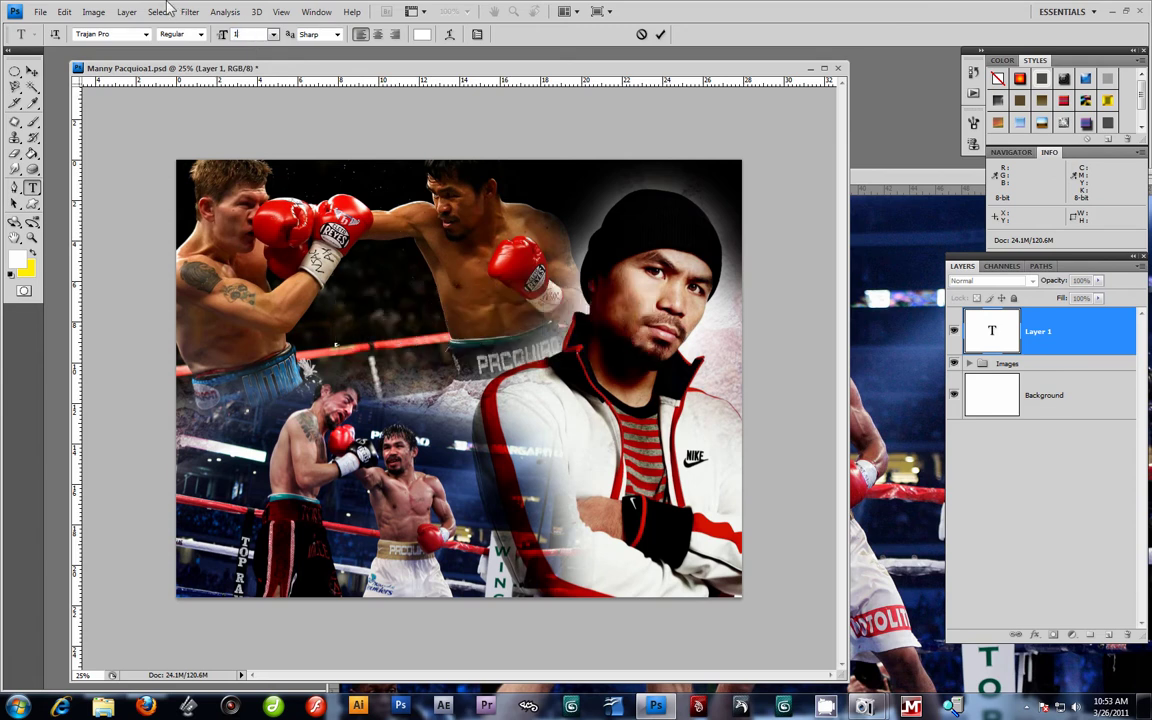
text(75)
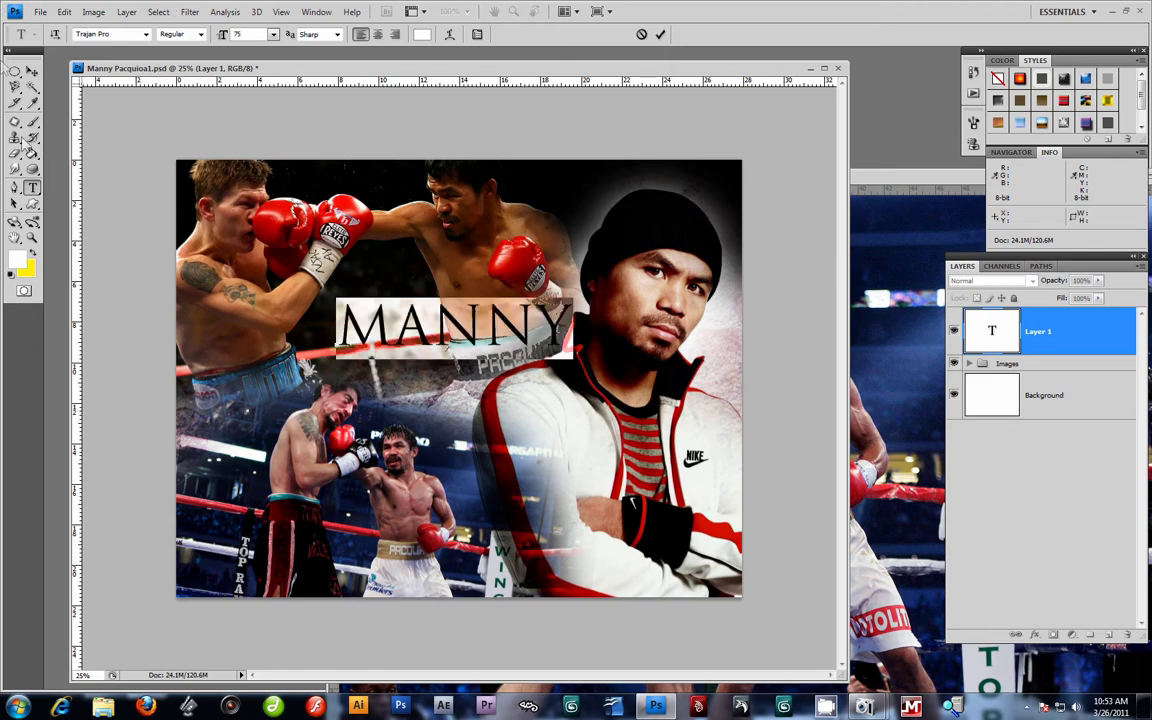
click(32, 71)
drag(462, 335, 346, 343)
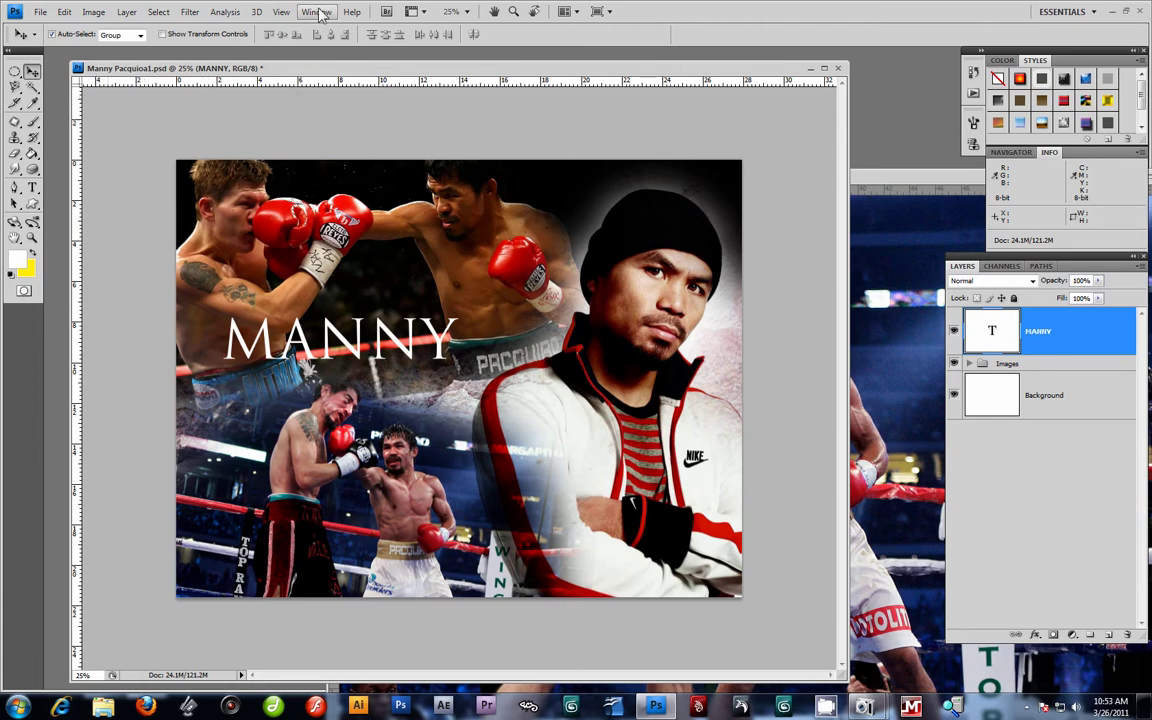
click(280, 13)
mouse_move(257, 12)
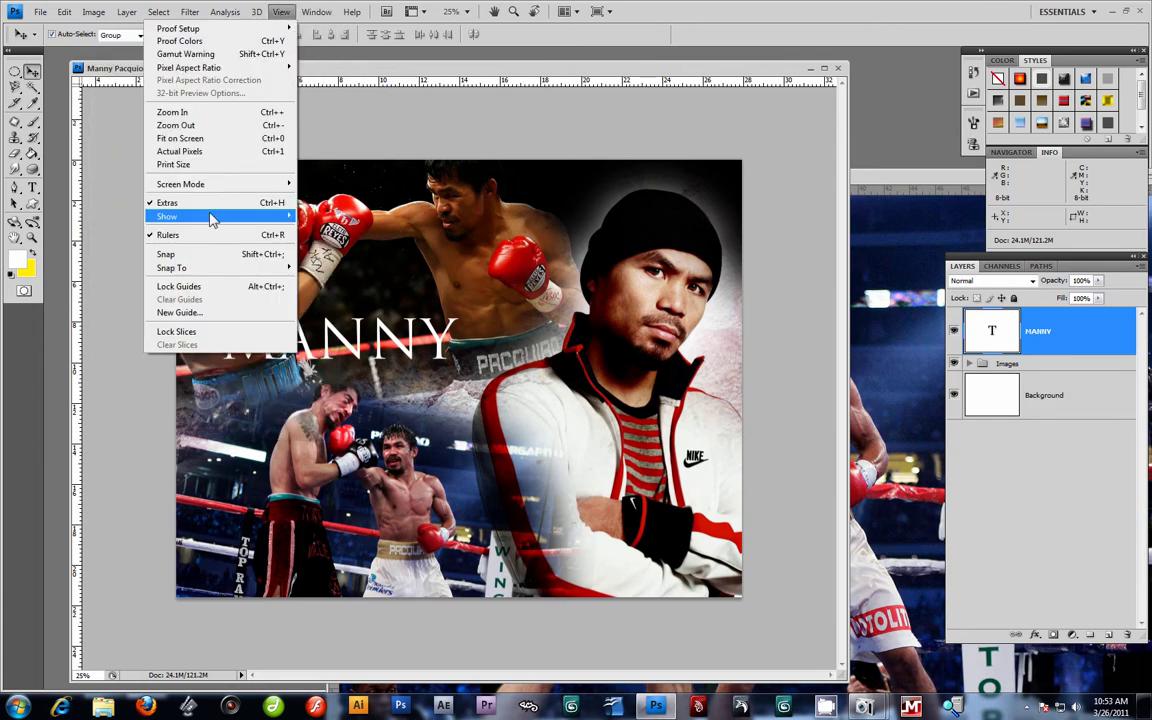
click(422, 76)
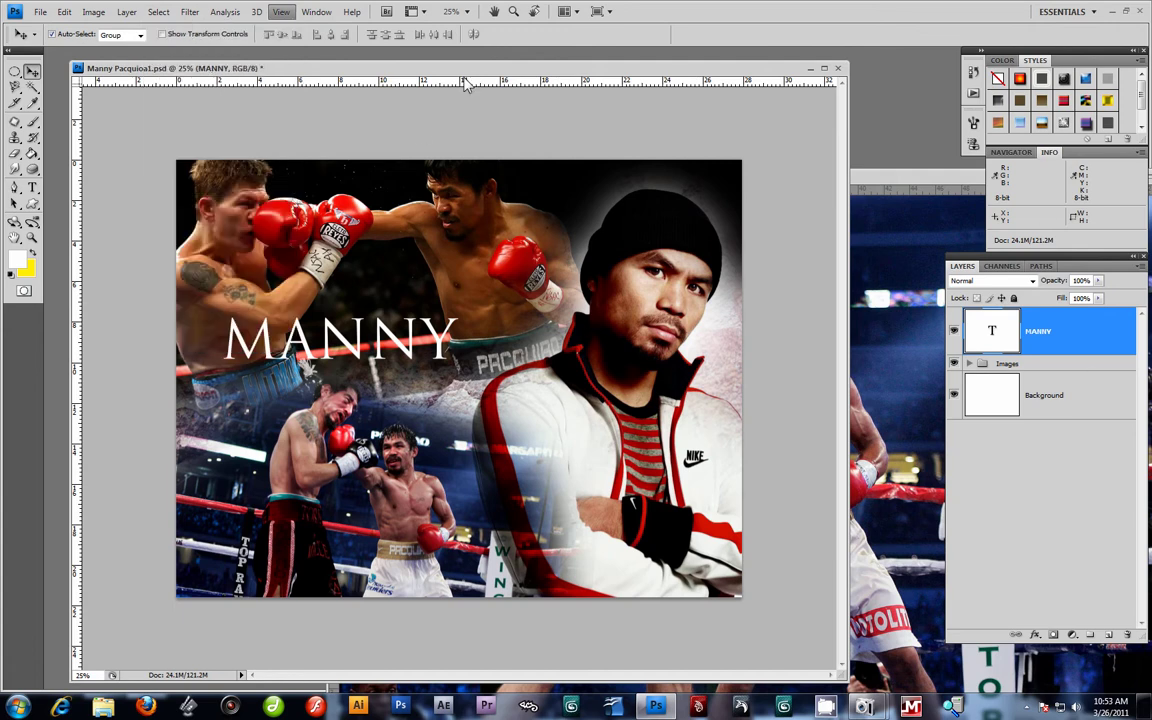
Place a horizontal guide along the baseline of MANNY and a vertical guide just before its first letter.
drag(399, 84, 380, 358)
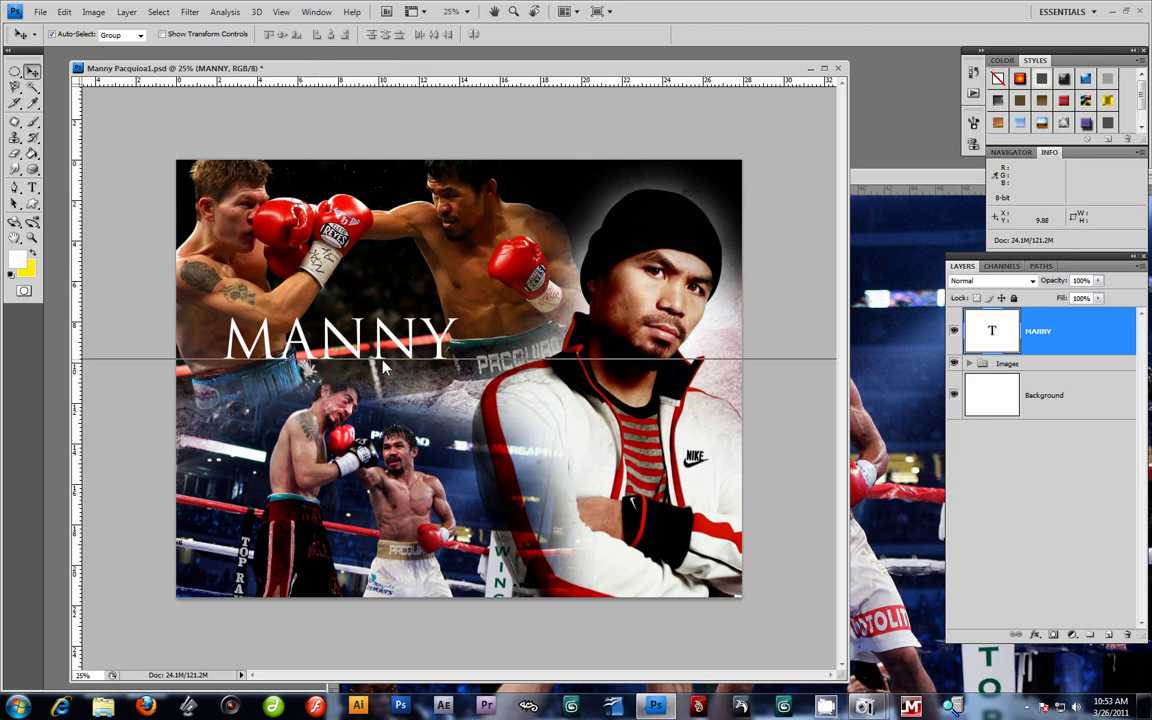
click(281, 11)
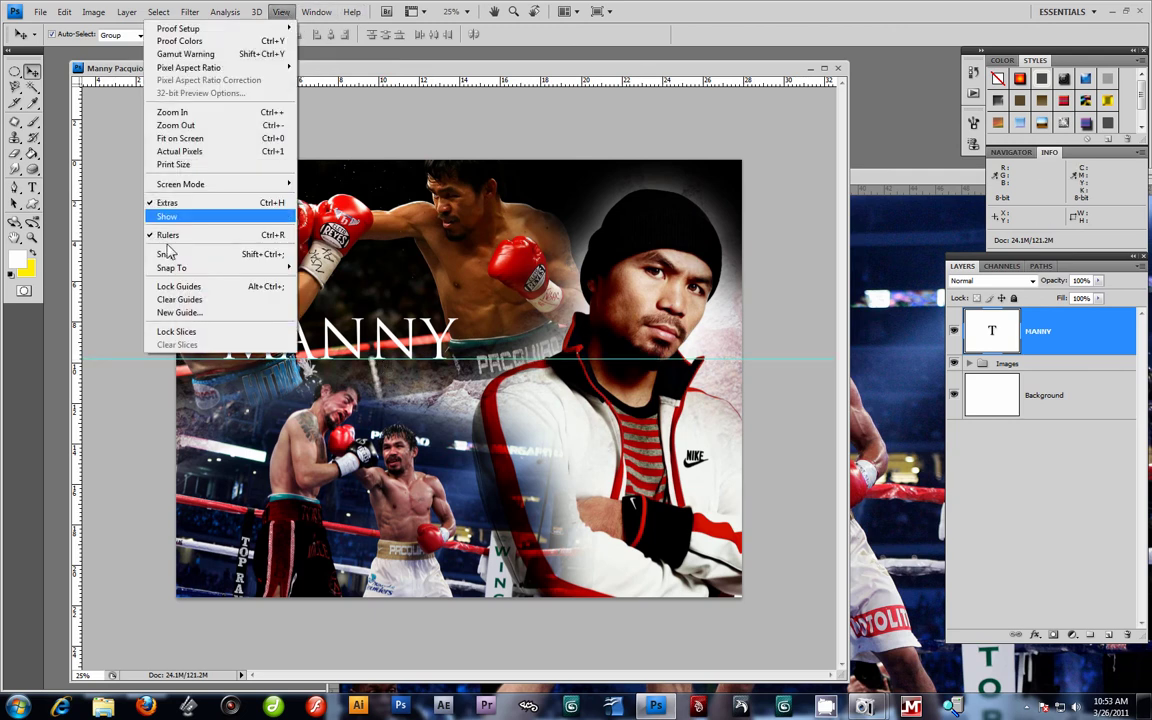
mouse_move(180, 268)
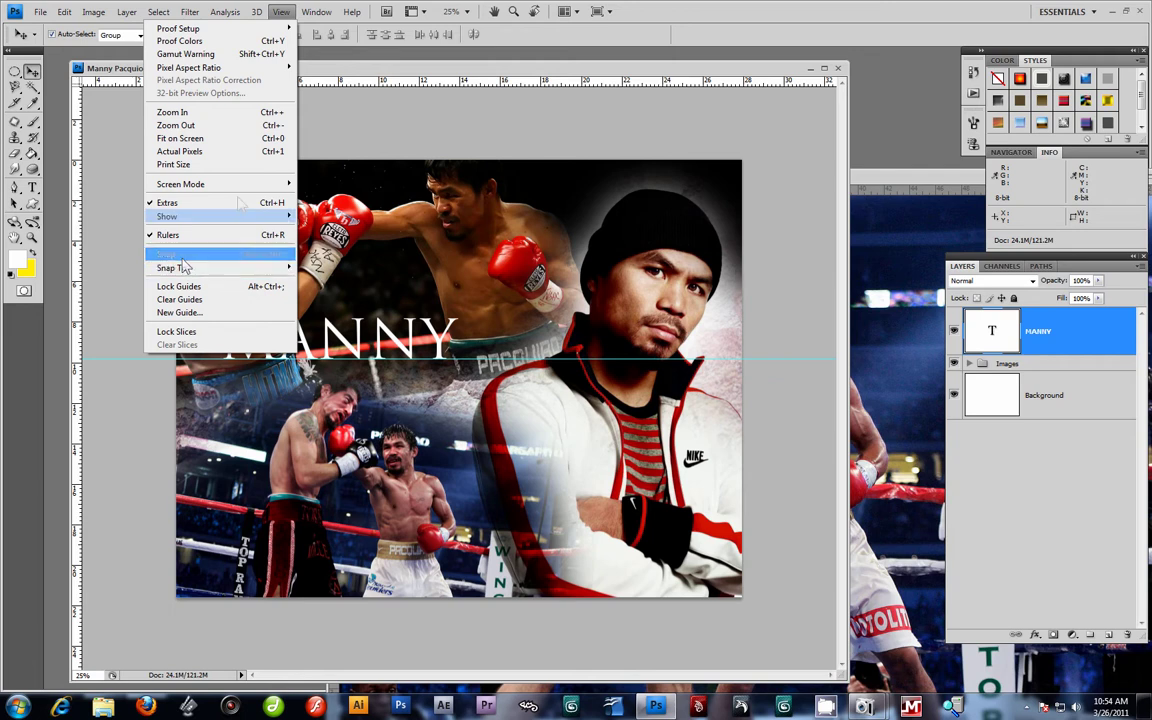
click(439, 66)
drag(77, 330, 372, 396)
drag(376, 397, 209, 366)
Tighten the kerning between the letters of the MANNY text.
click(31, 193)
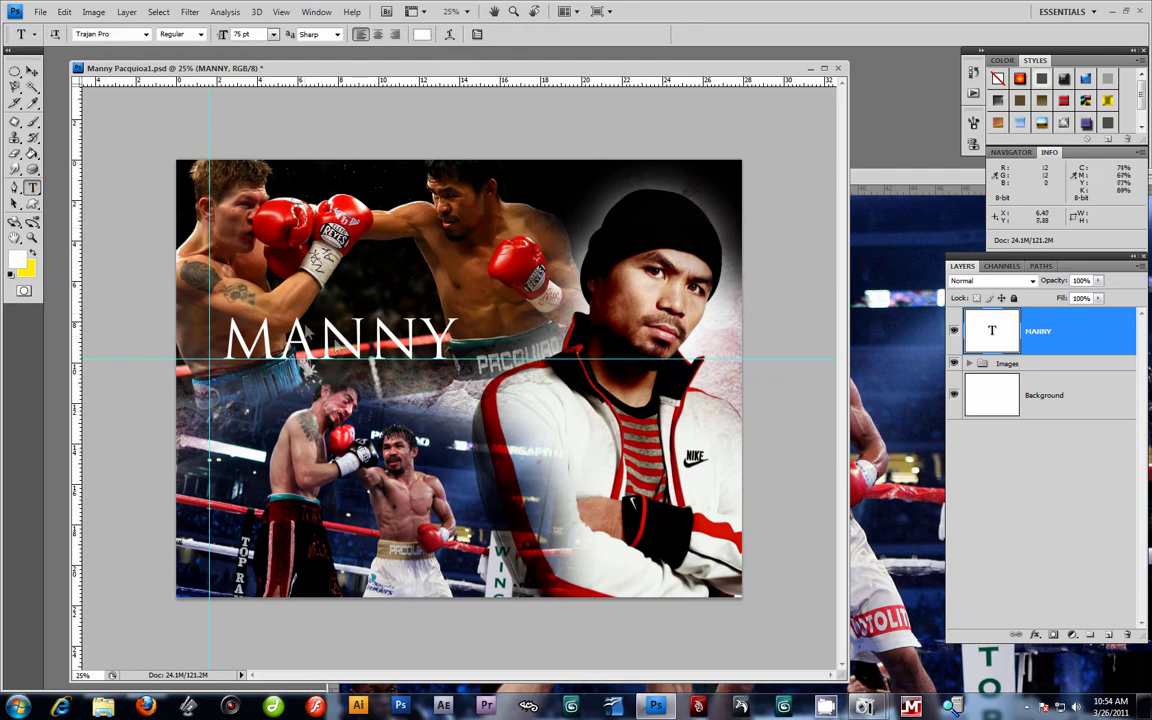
click(243, 340)
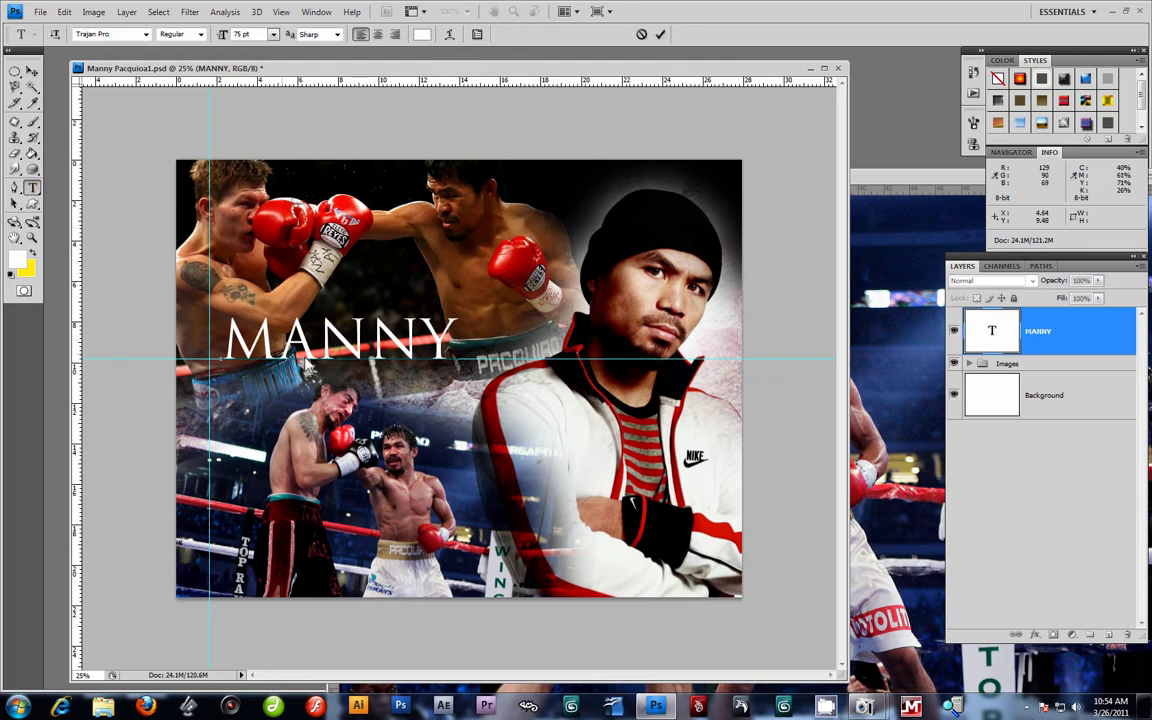
key(Right)
key(Right)
key(Right)
key(alt+Left)
key(alt+Left)
key(alt+Left)
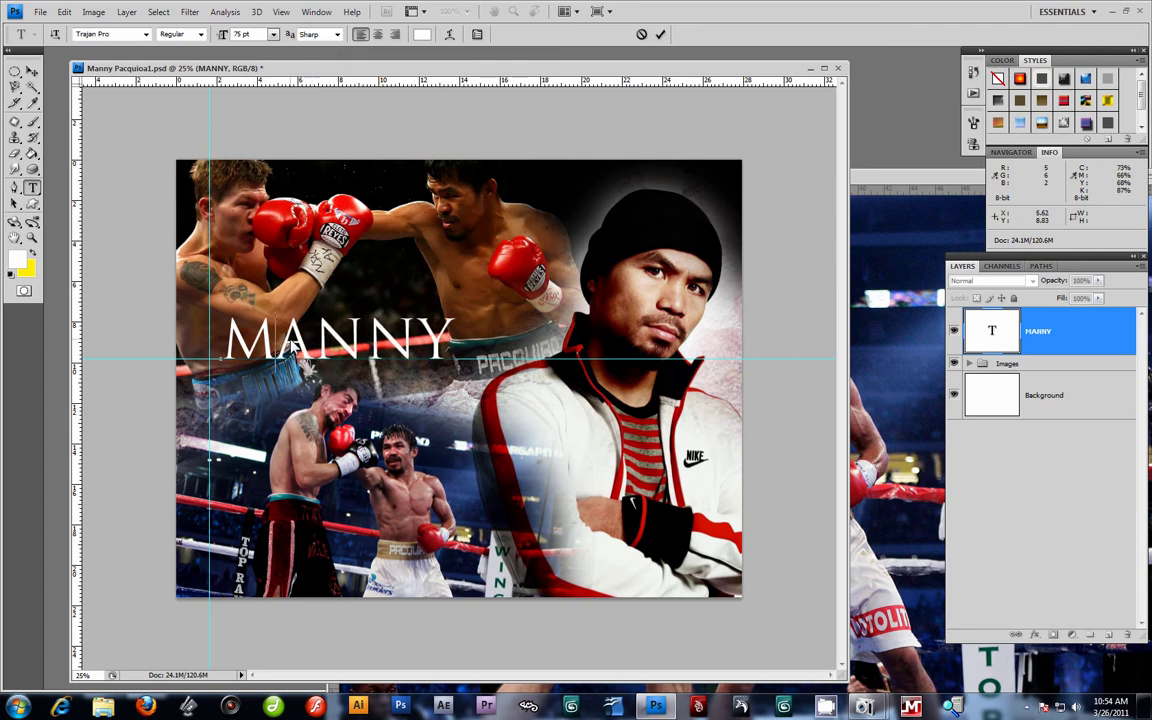
key(alt+Left)
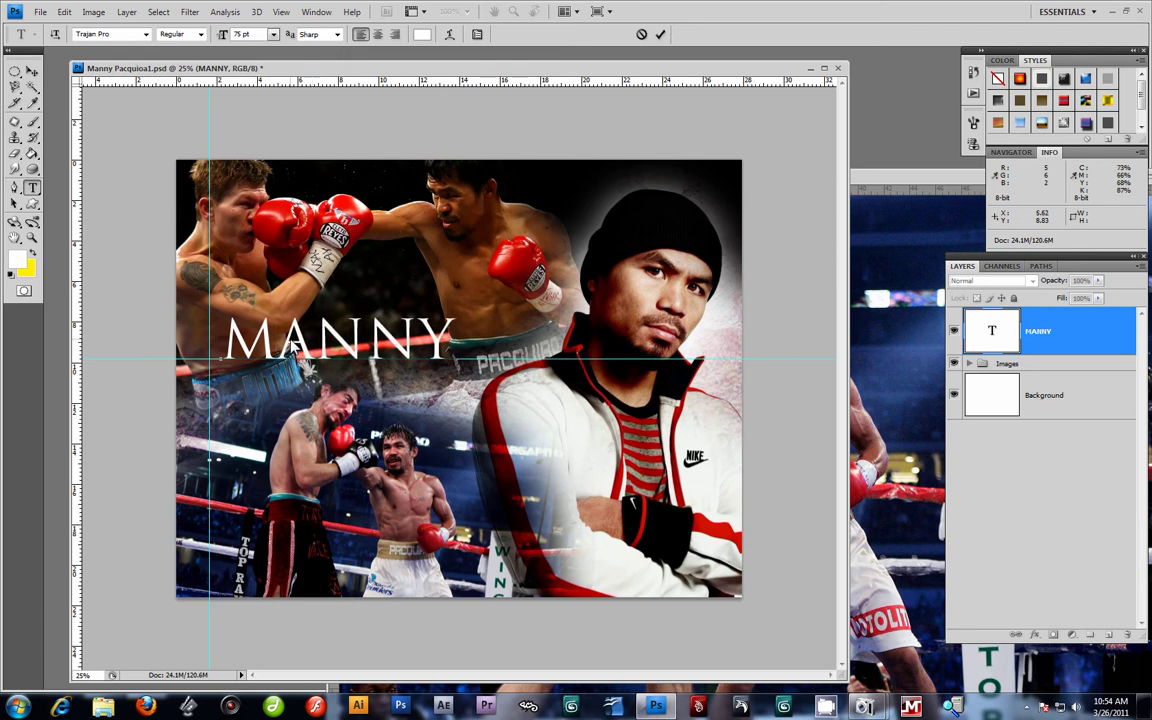
key(alt+Left)
key(alt+Left)
key(alt+Left)
key(Right)
key(alt+Left)
key(alt+Left)
key(alt+Left)
key(alt+Left)
key(alt+Left)
key(alt+Left)
key(alt+Left)
key(alt+Left)
key(alt+Left)
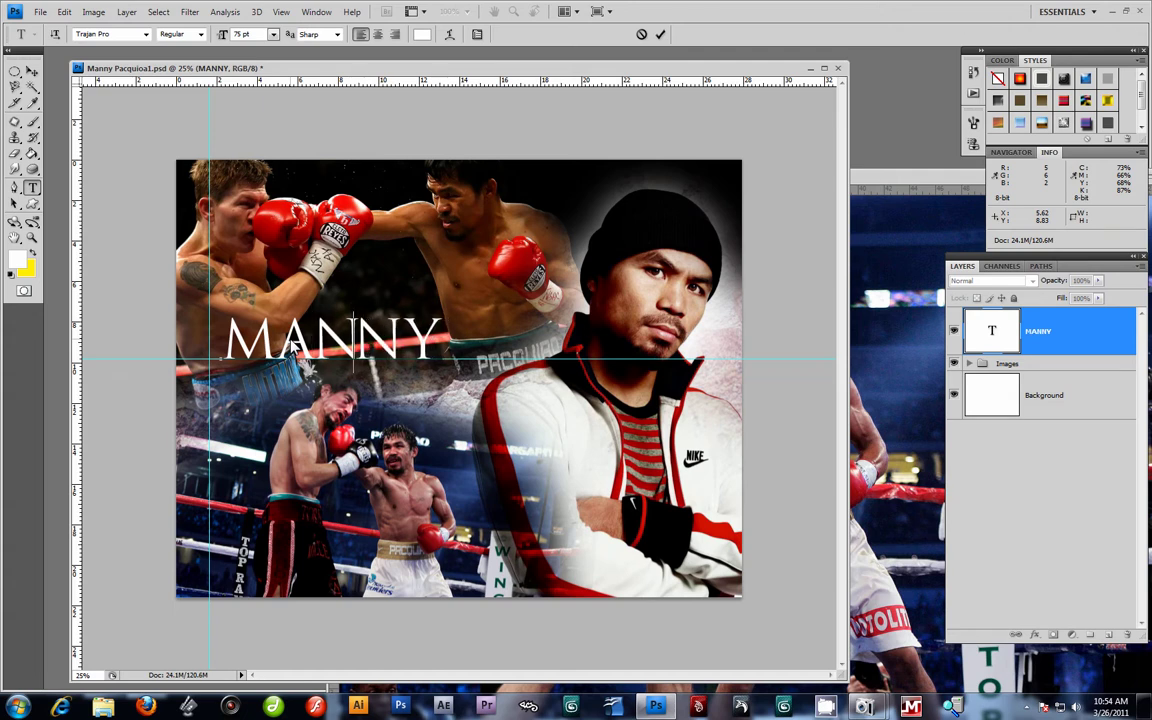
key(alt+Left)
key(Right)
key(alt+Left)
key(Left)
key(Left)
key(alt+Right)
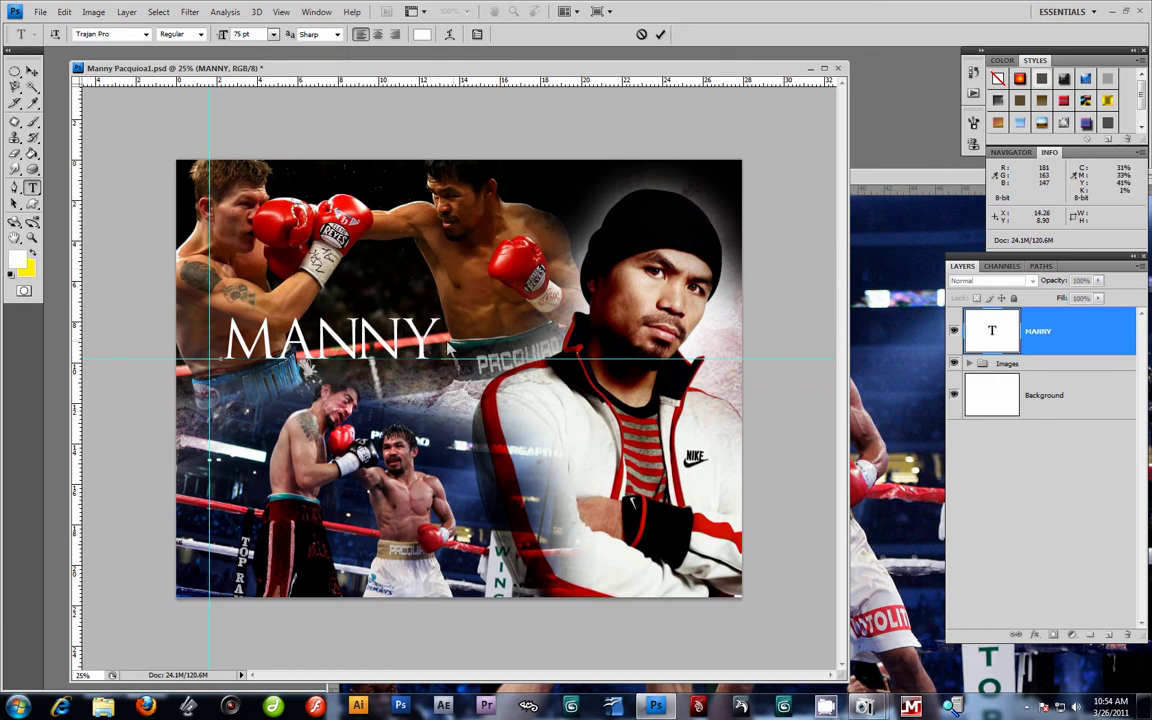
Move the vertical guide between MANNY's two Ns and place a copy of the text below the horizontal guide, starting at the vertical one.
click(32, 71)
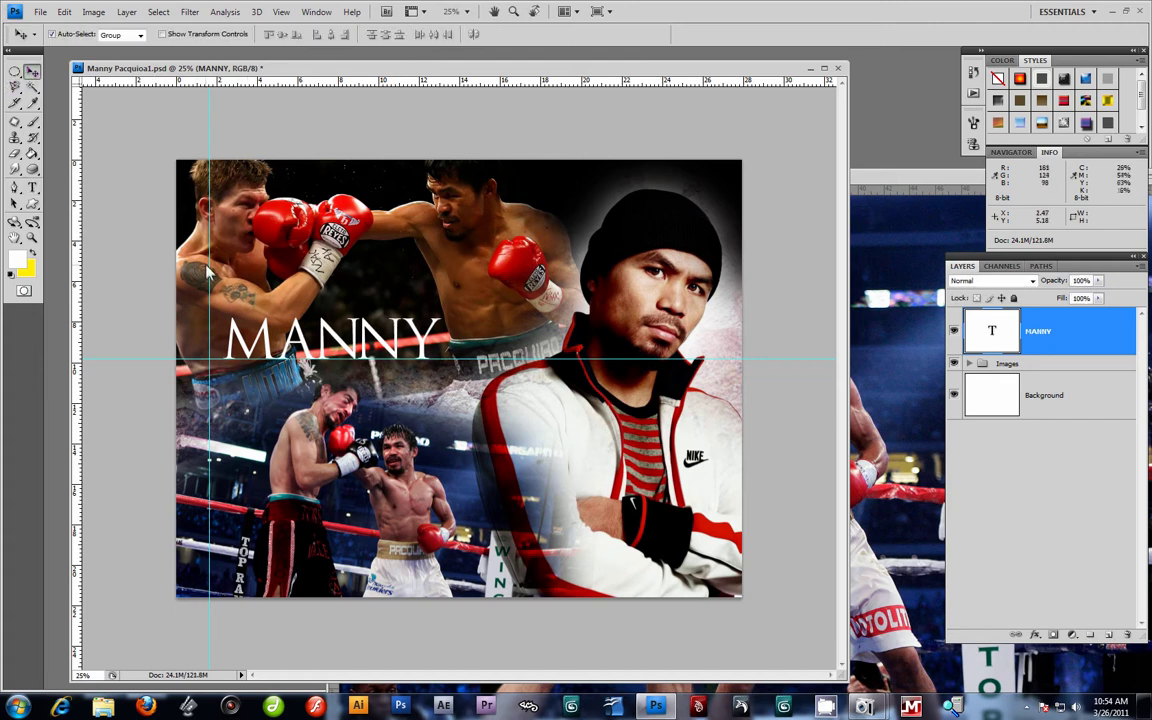
drag(209, 106, 360, 152)
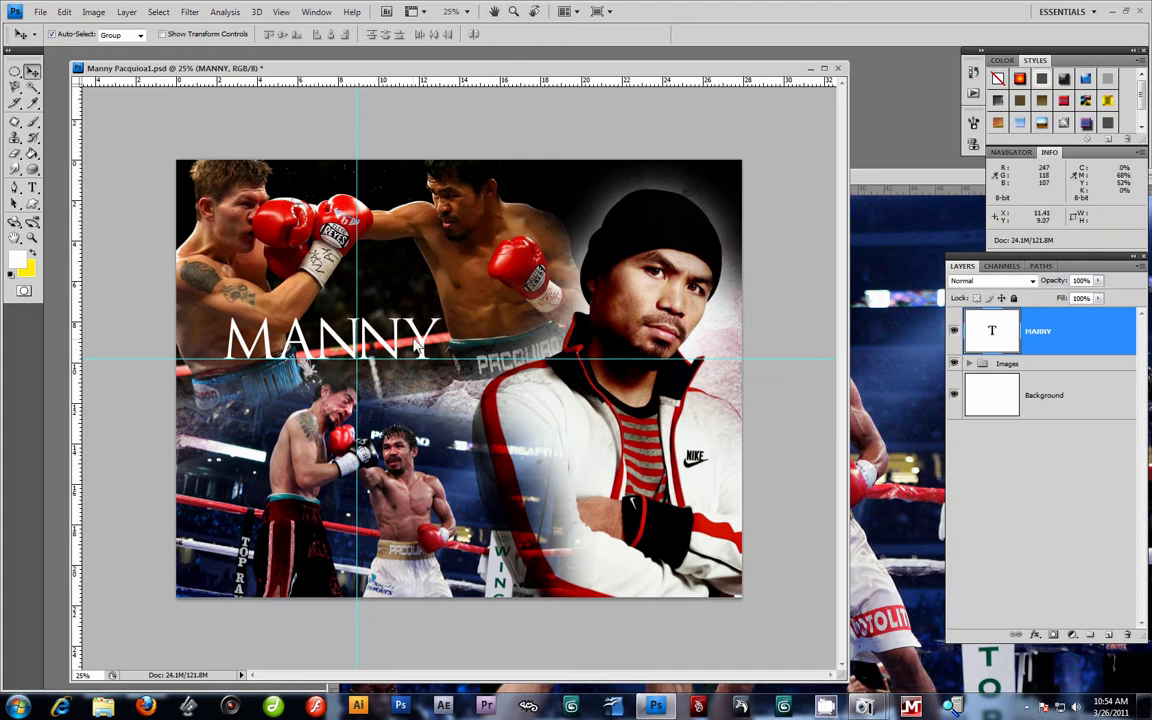
drag(416, 334, 546, 378)
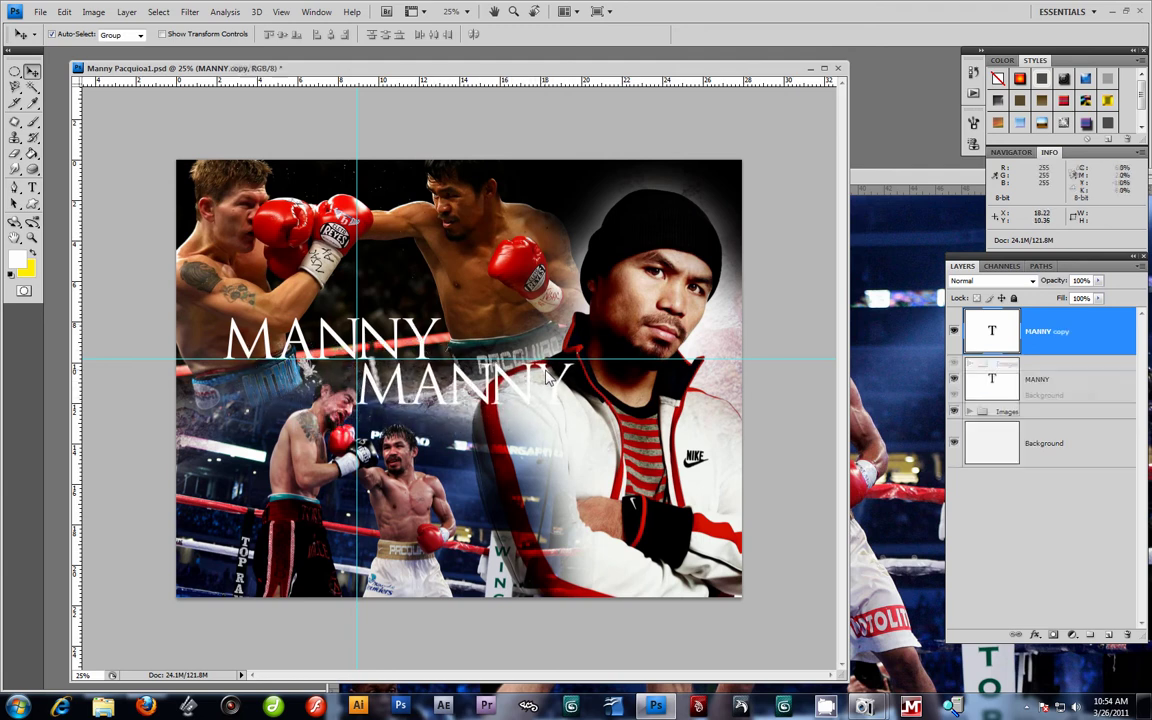
Replace the wording of the lower MANNY copy with Pacquaio and set its size to 36 pt.
click(31, 188)
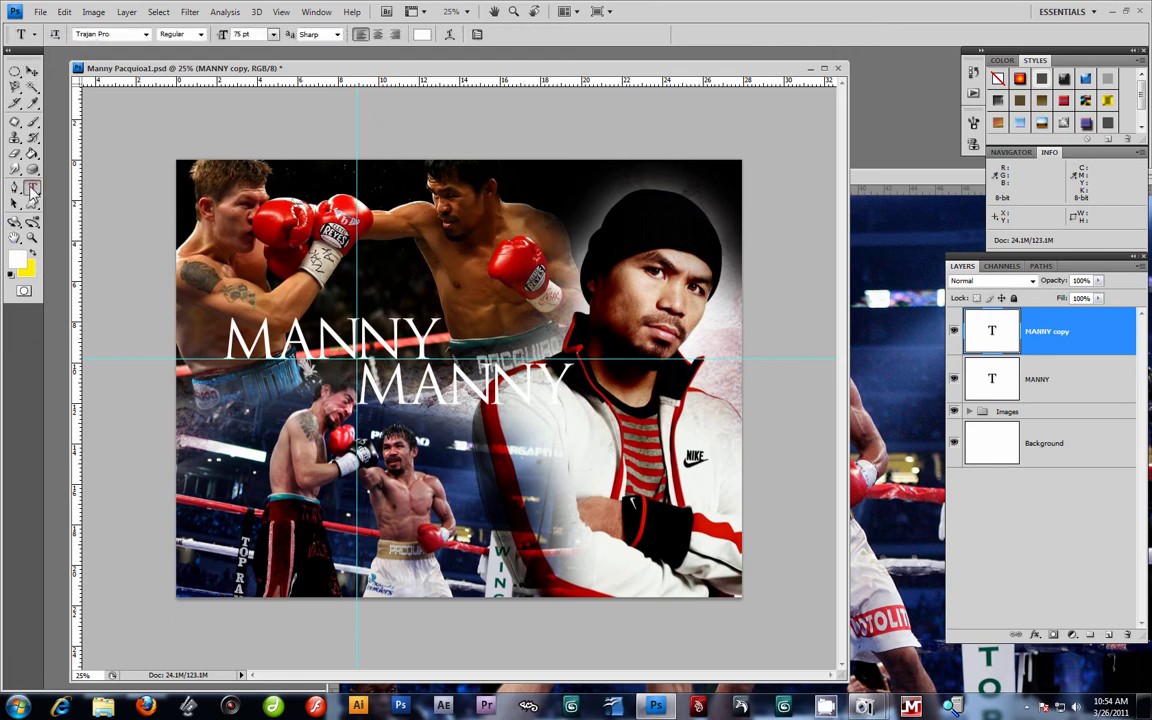
drag(569, 394, 330, 392)
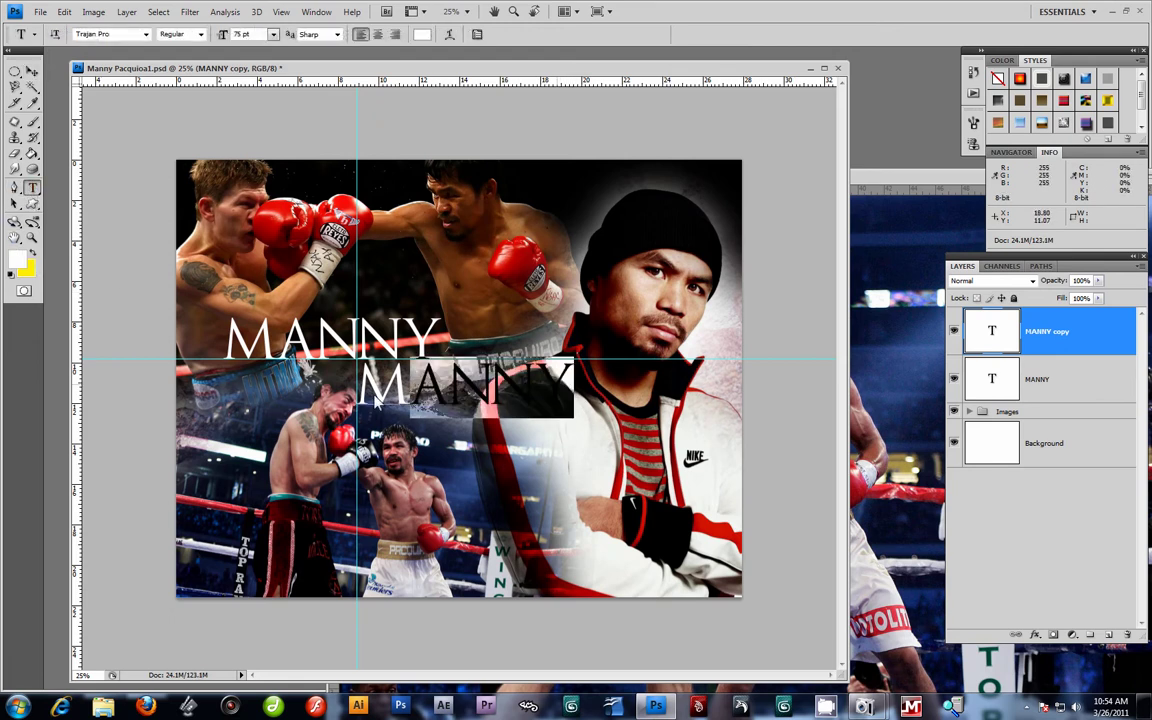
text(Pa)
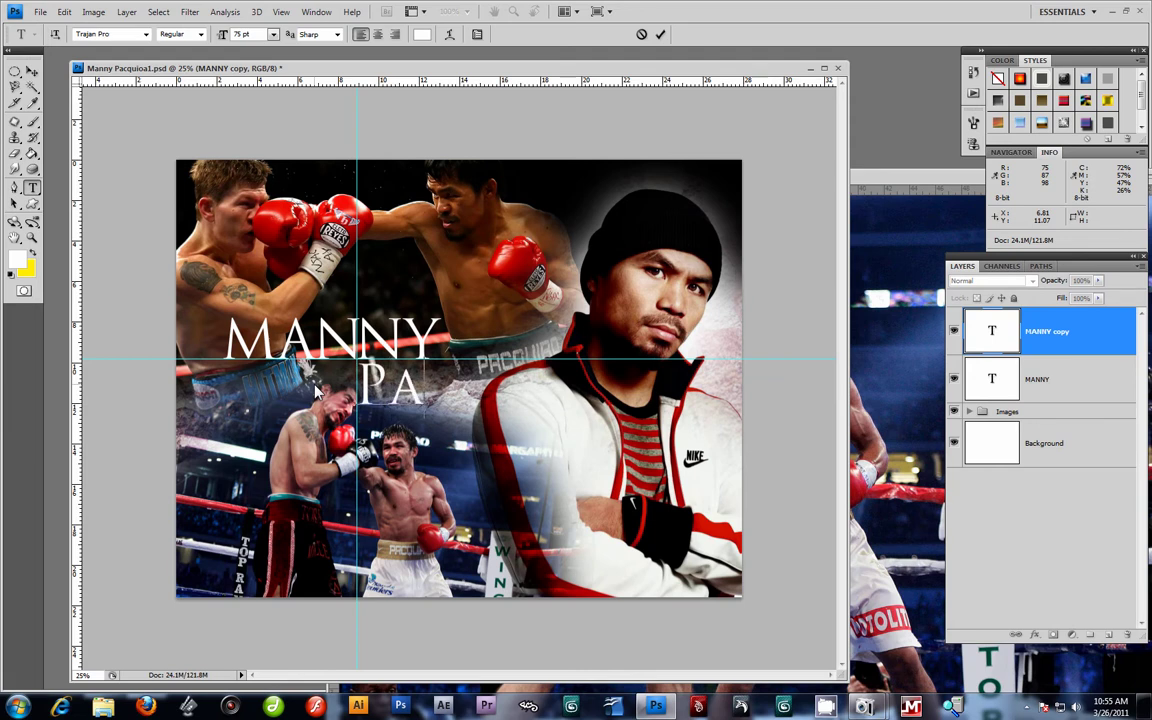
text(cquaio)
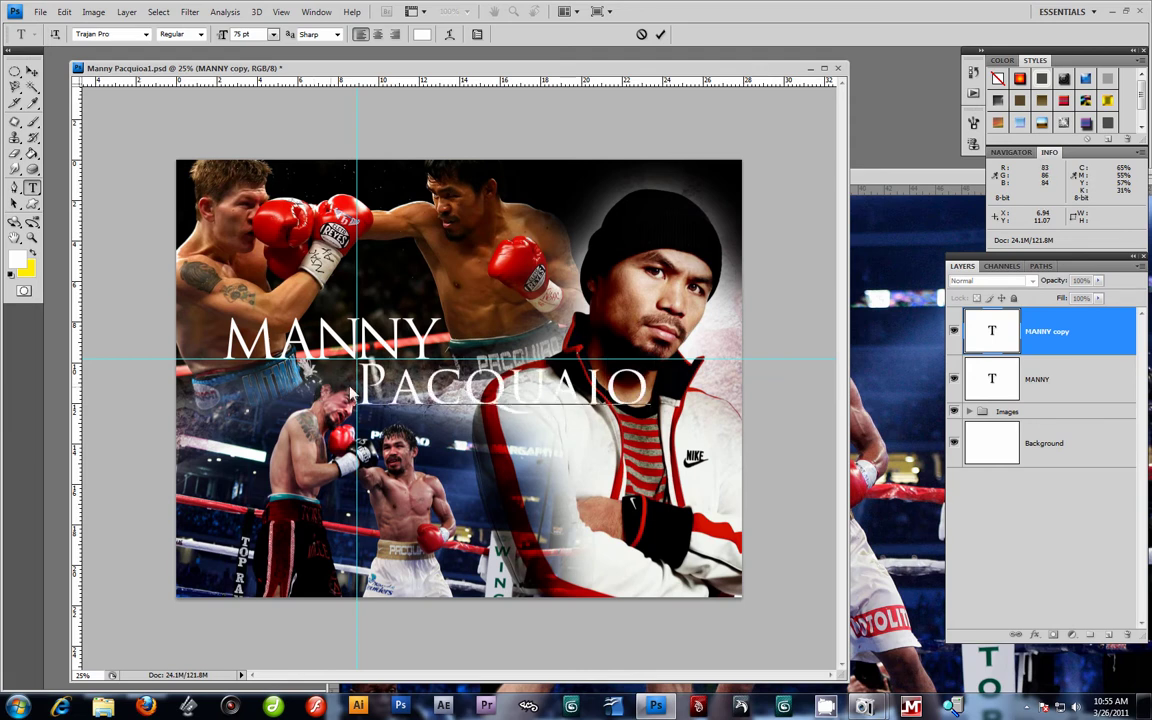
drag(648, 398, 356, 395)
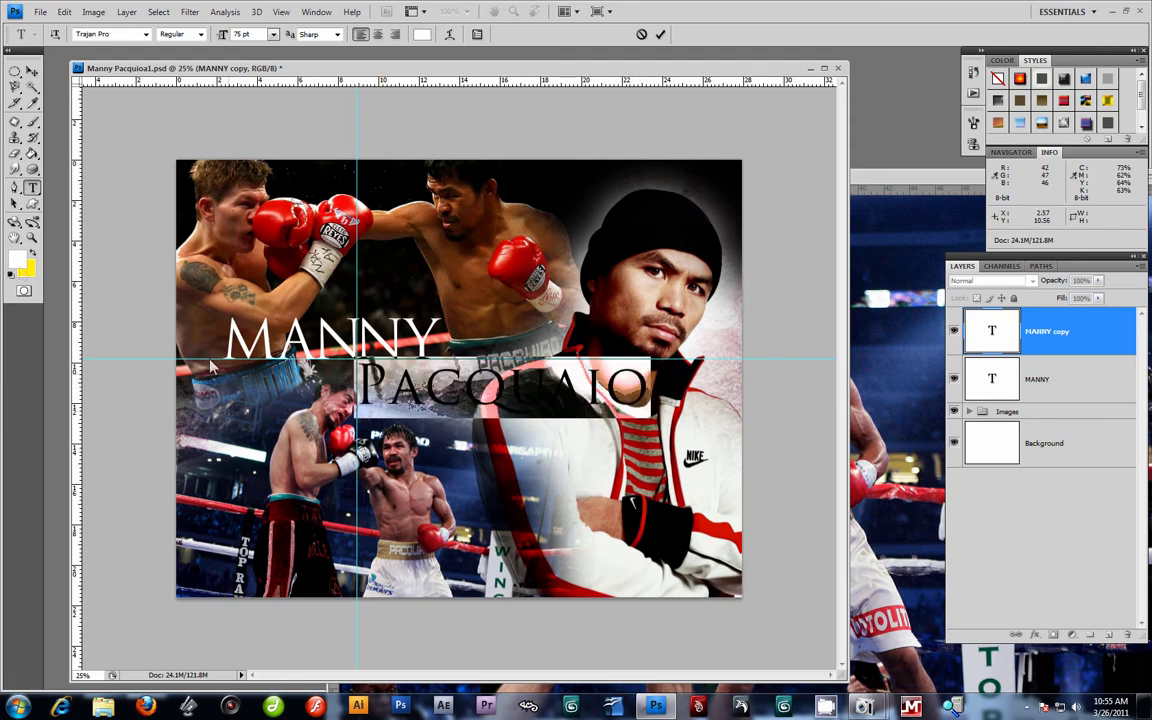
click(273, 35)
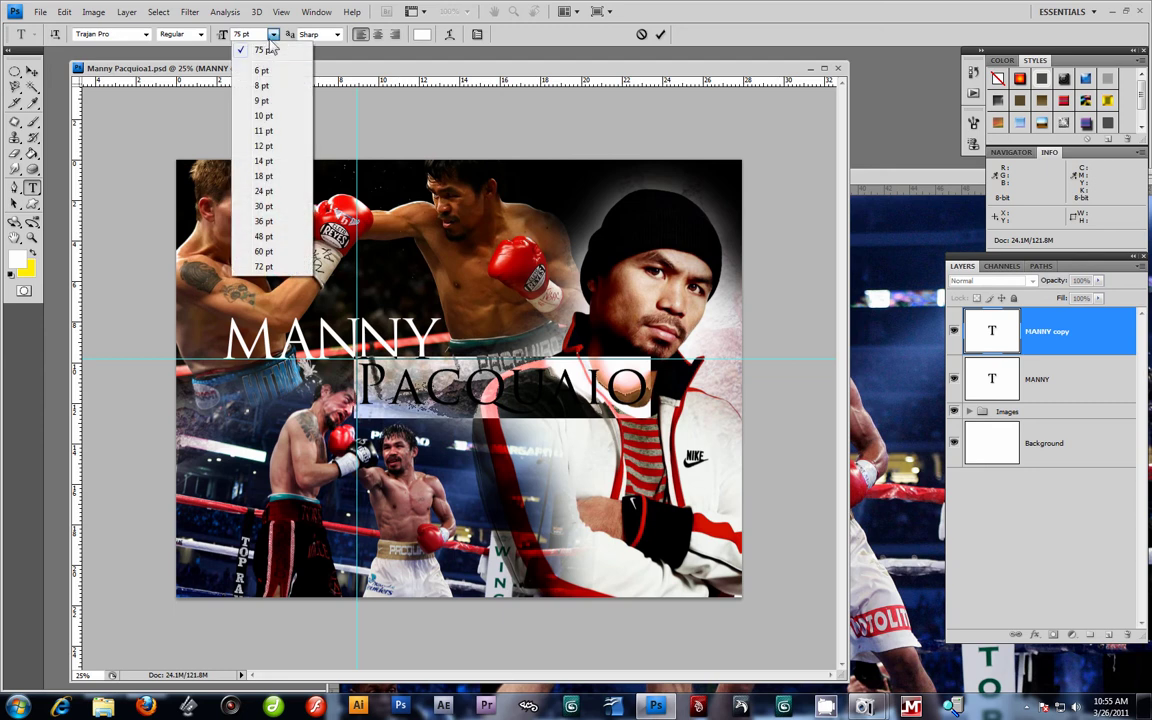
click(263, 221)
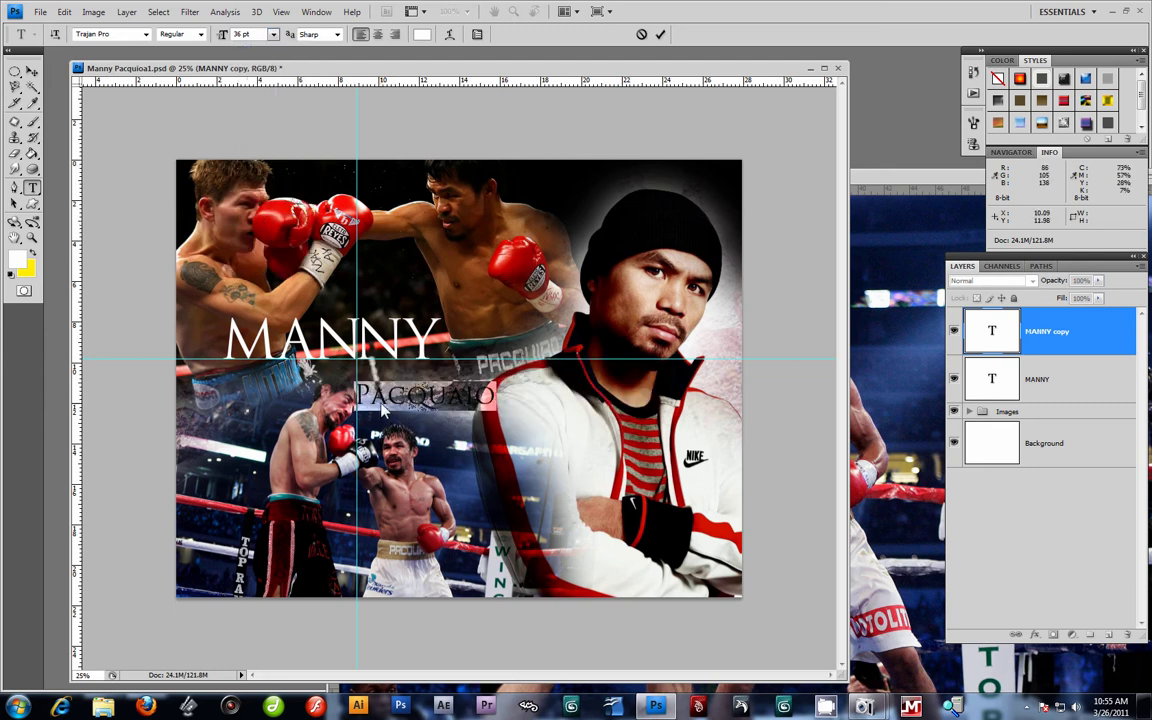
Tighten the kerning between the letters of the Pacquaio text.
click(432, 390)
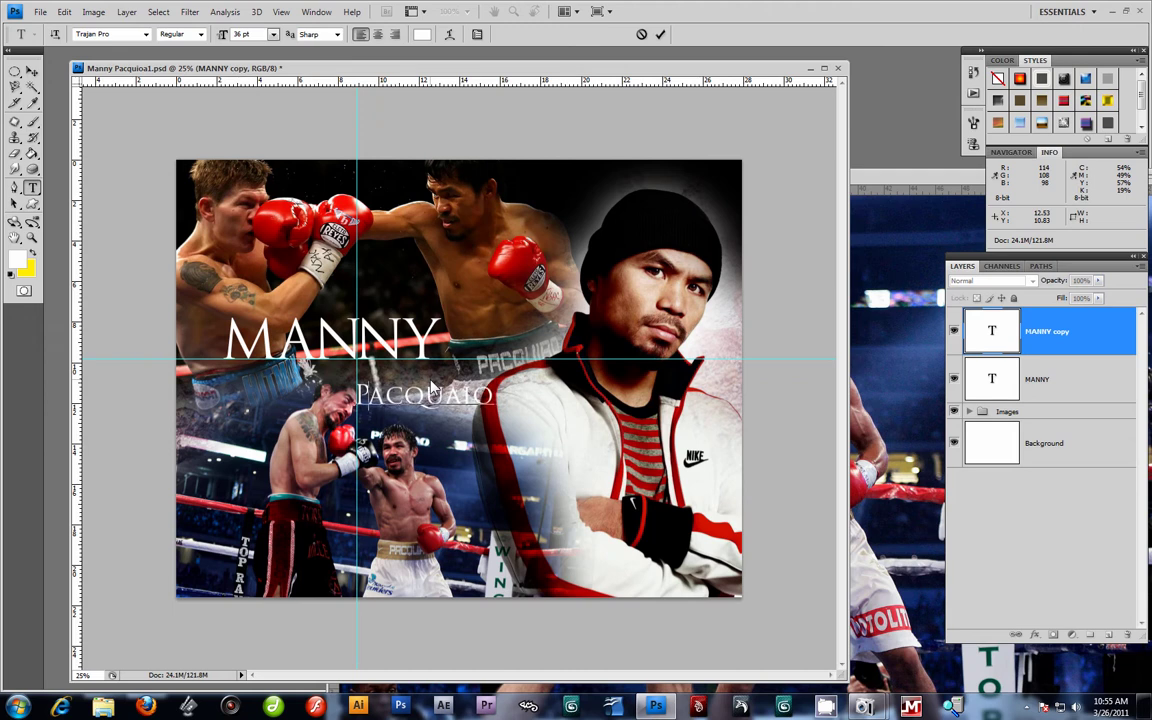
key(alt+Left)
key(Right)
key(alt+Left)
key(alt+Left)
key(alt+Left)
key(alt+Left)
key(alt+Left)
key(alt+Left)
key(alt+Left)
key(Right)
key(alt+Left)
key(alt+Left)
key(alt+Left)
key(alt+Left)
key(alt+Left)
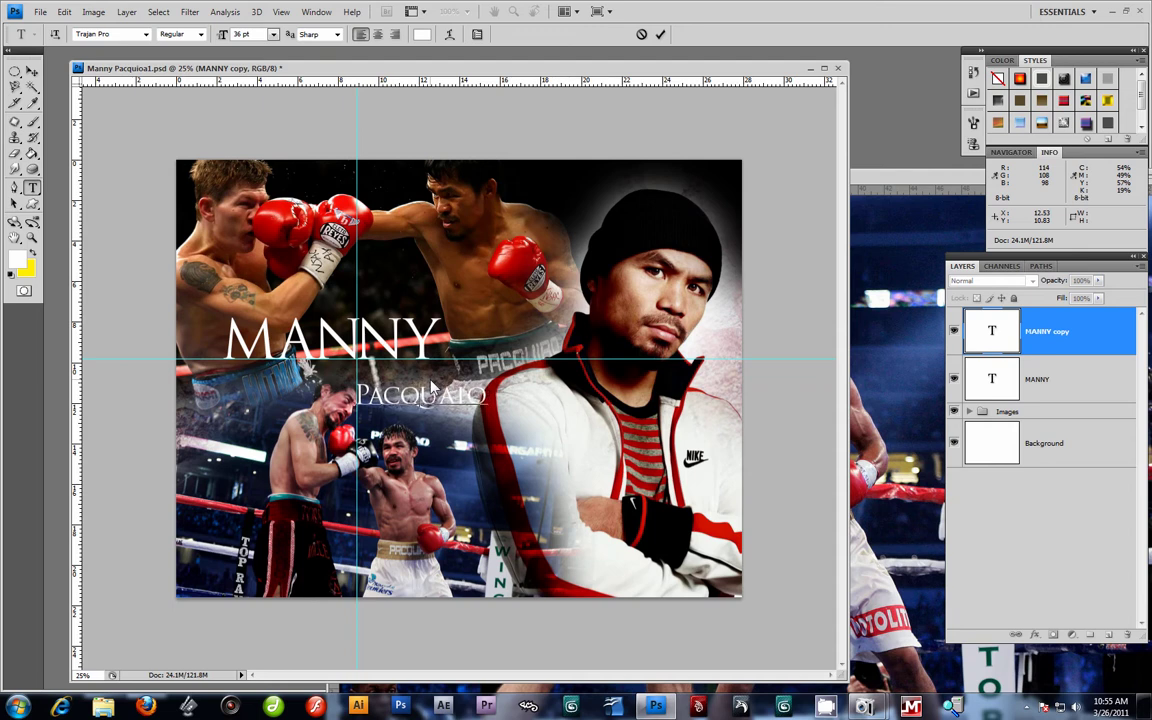
key(alt+Left)
key(alt+Left)
key(alt+Left)
key(alt+Left)
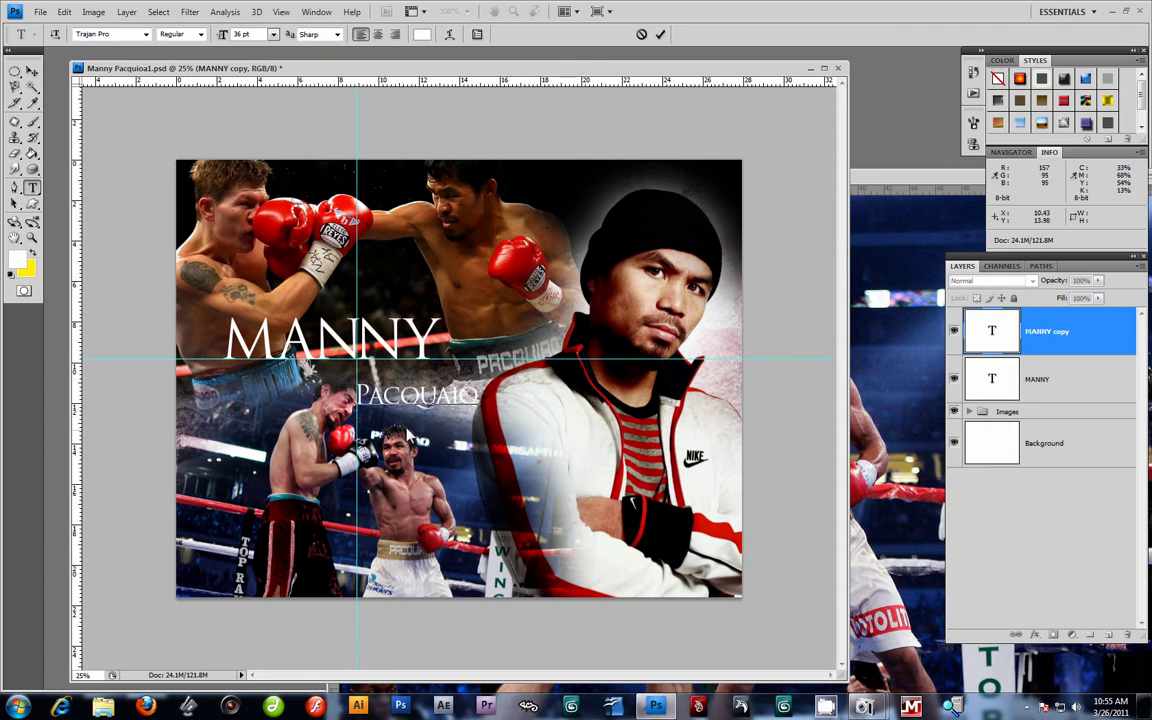
Move the Pacquaio text up beneath the horizontal guide and nudge it left to align its first letter with the vertical guide.
mouse_move(415, 420)
mouse_down()
mouse_move(410, 394)
mouse_move(418, 401)
mouse_up()
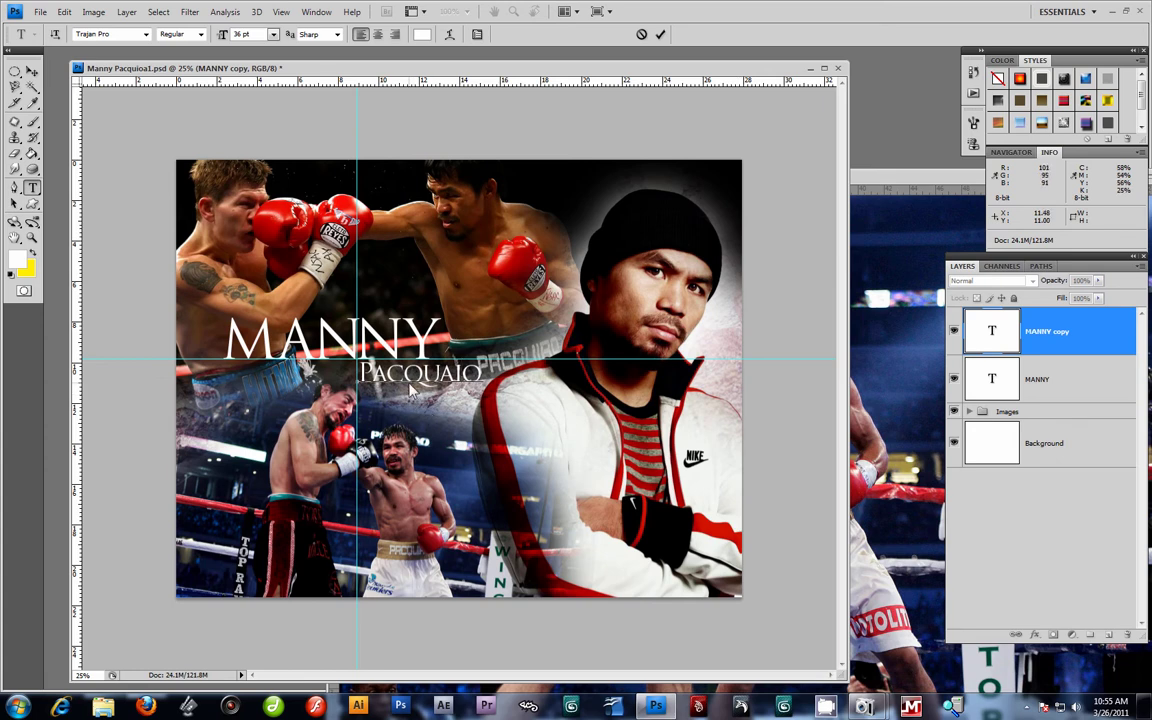
click(33, 72)
key(Left)
key(Left)
key(Left)
key(Left)
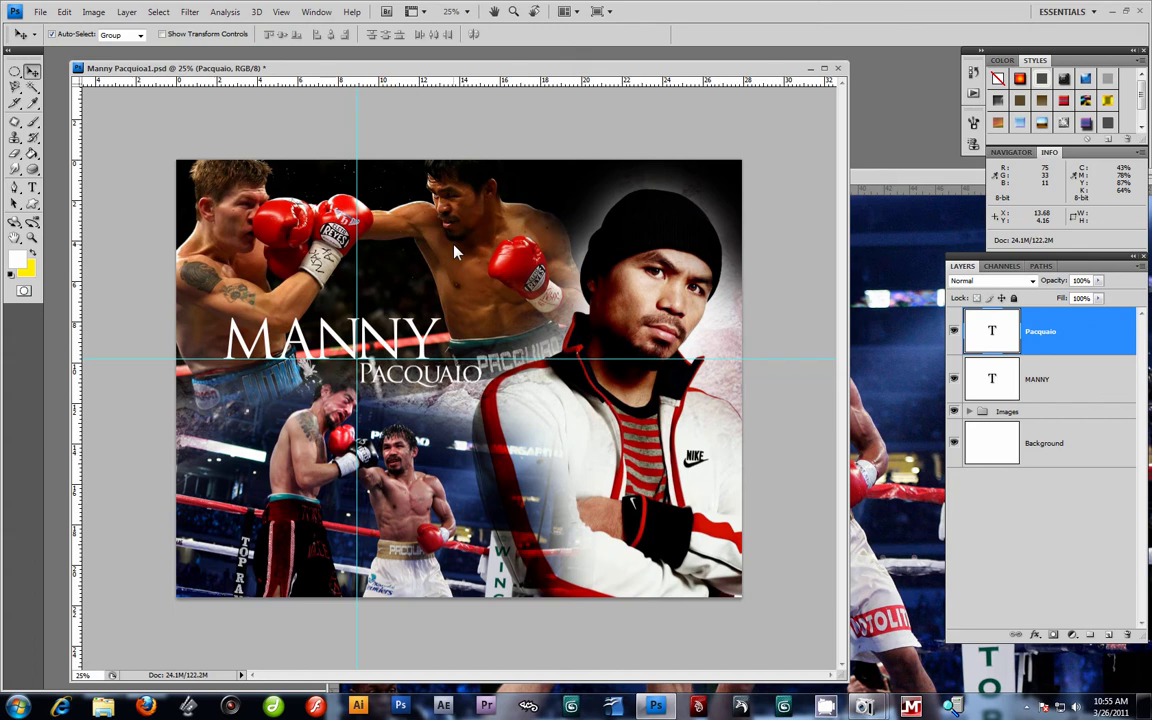
key(Left)
key(Left)
key(Left)
key(Left)
key(Left)
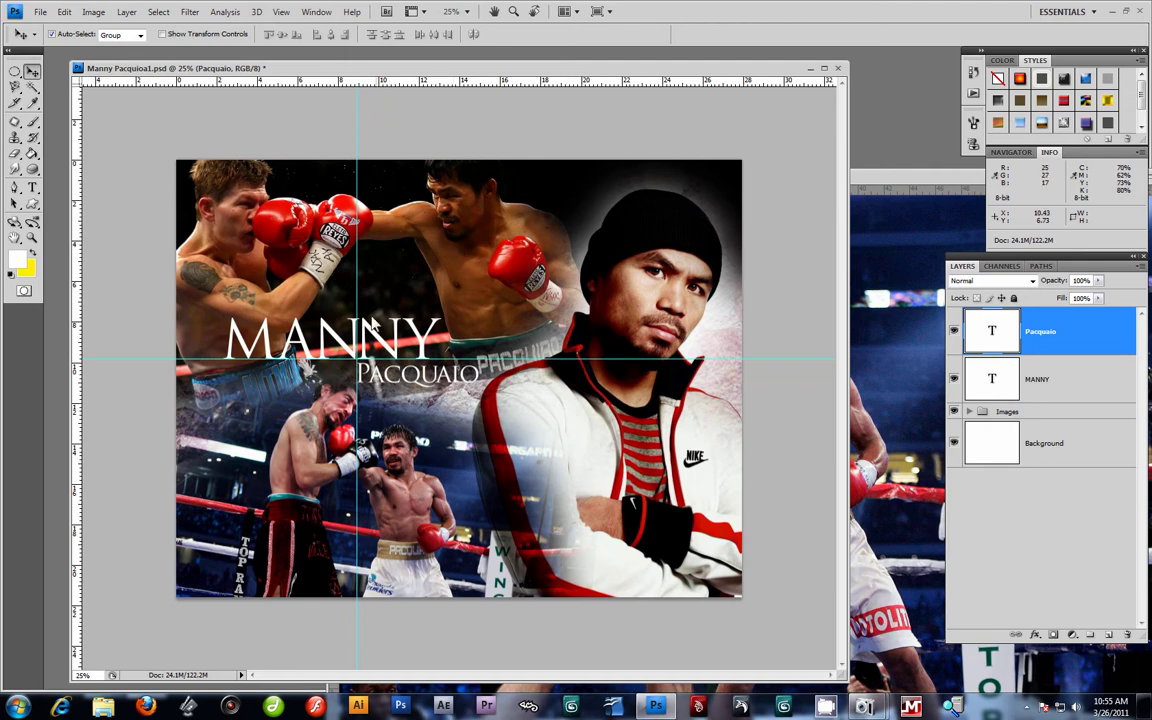
Nudge the MANNY text upward so its baseline sits slightly above the horizontal guide.
click(367, 328)
key(Up)
key(Up)
key(Up)
key(Up)
key(Up)
key(Up)
key(Up)
key(Up)
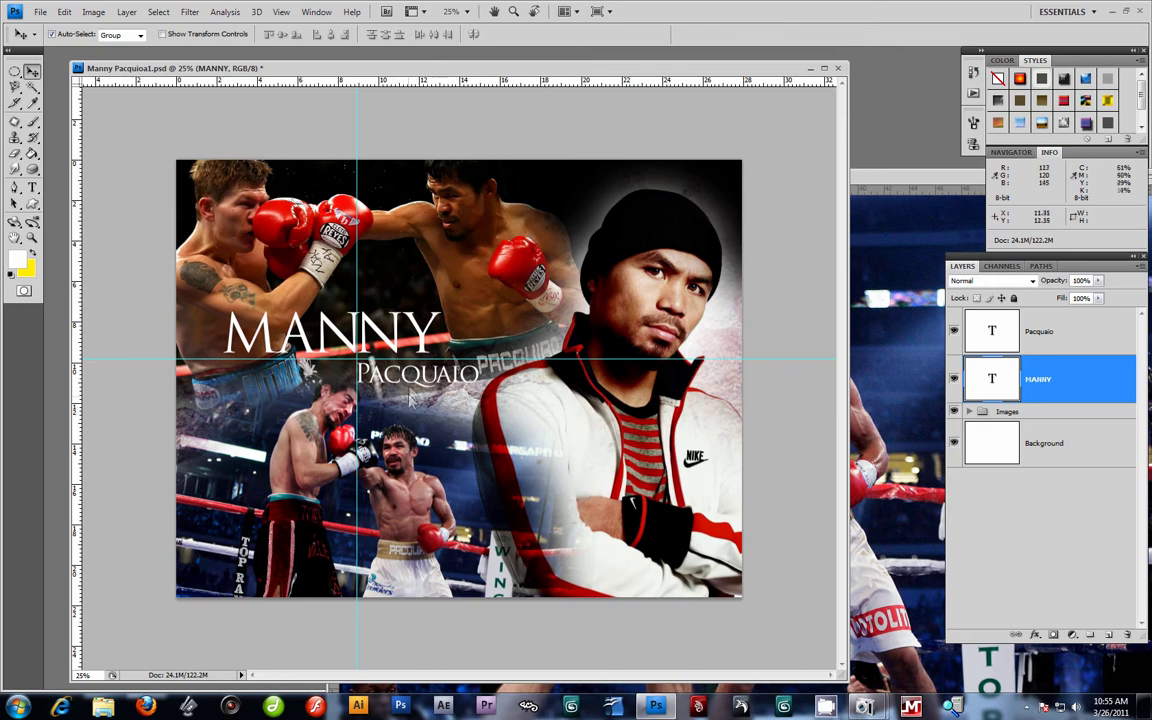
Nudge the Pacquaio text upward until its capital P meets the horizontal guide.
click(408, 389)
key(Up)
key(Up)
key(Up)
key(Up)
key(Up)
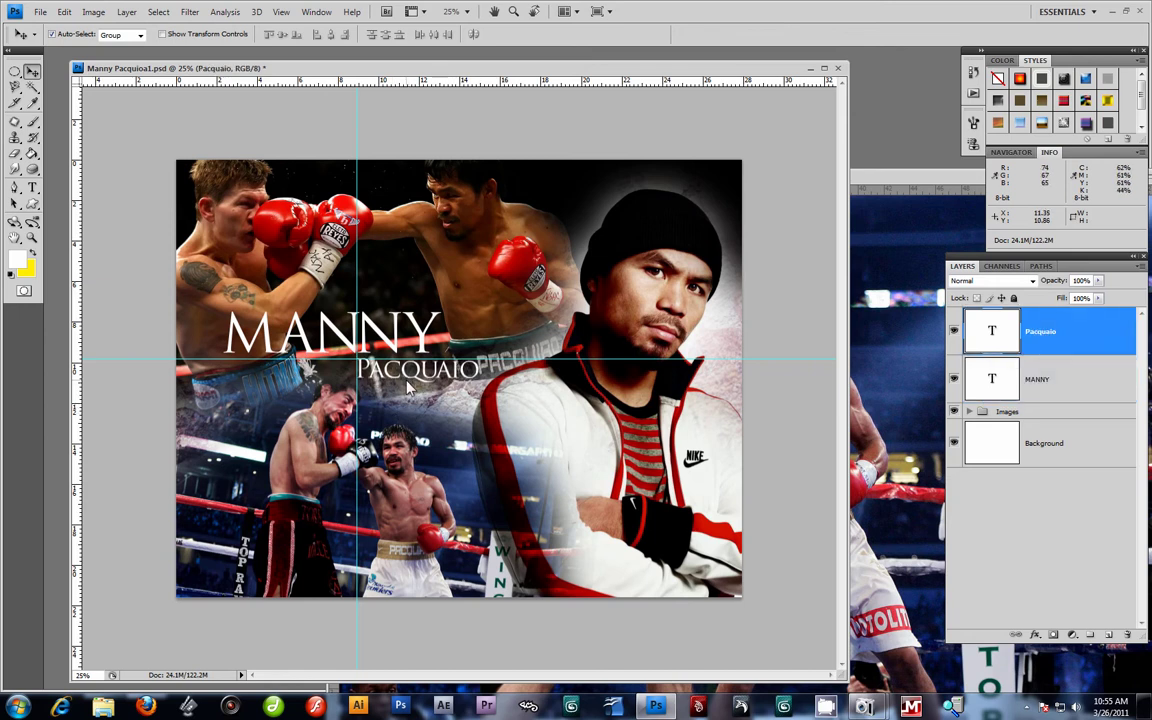
key(Up)
key(Up)
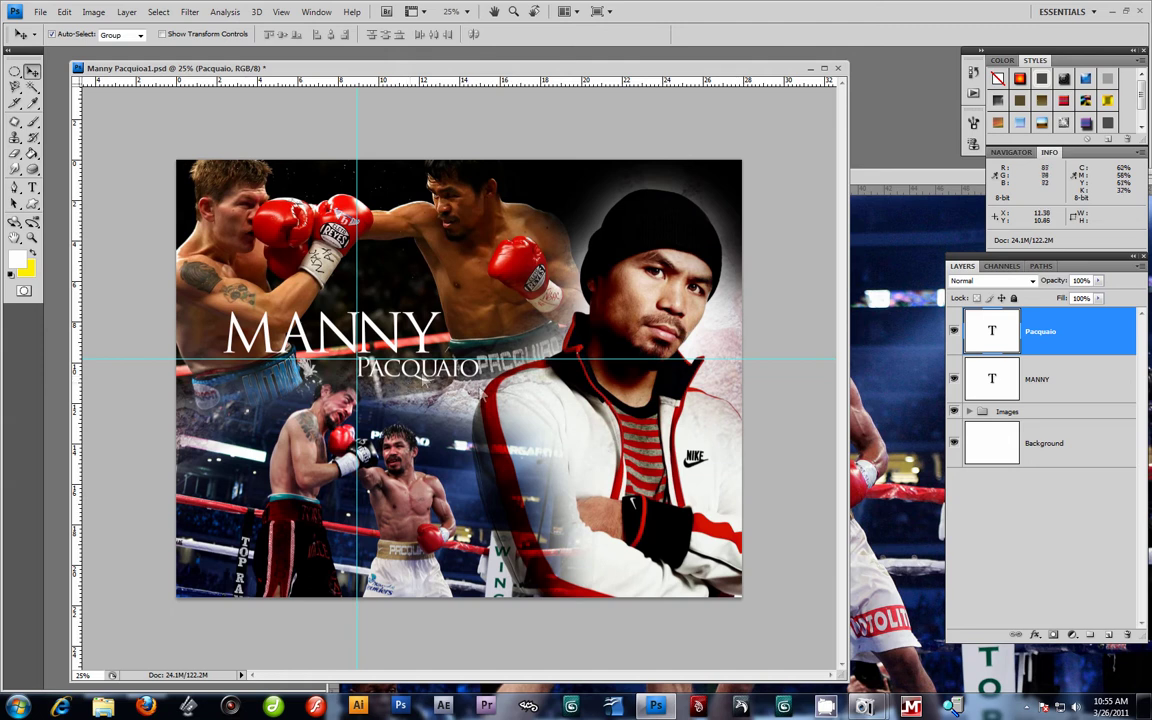
Move the horizontal guide up to the baseline of MANNY and hide the guides by turning off Extras.
drag(543, 359, 543, 352)
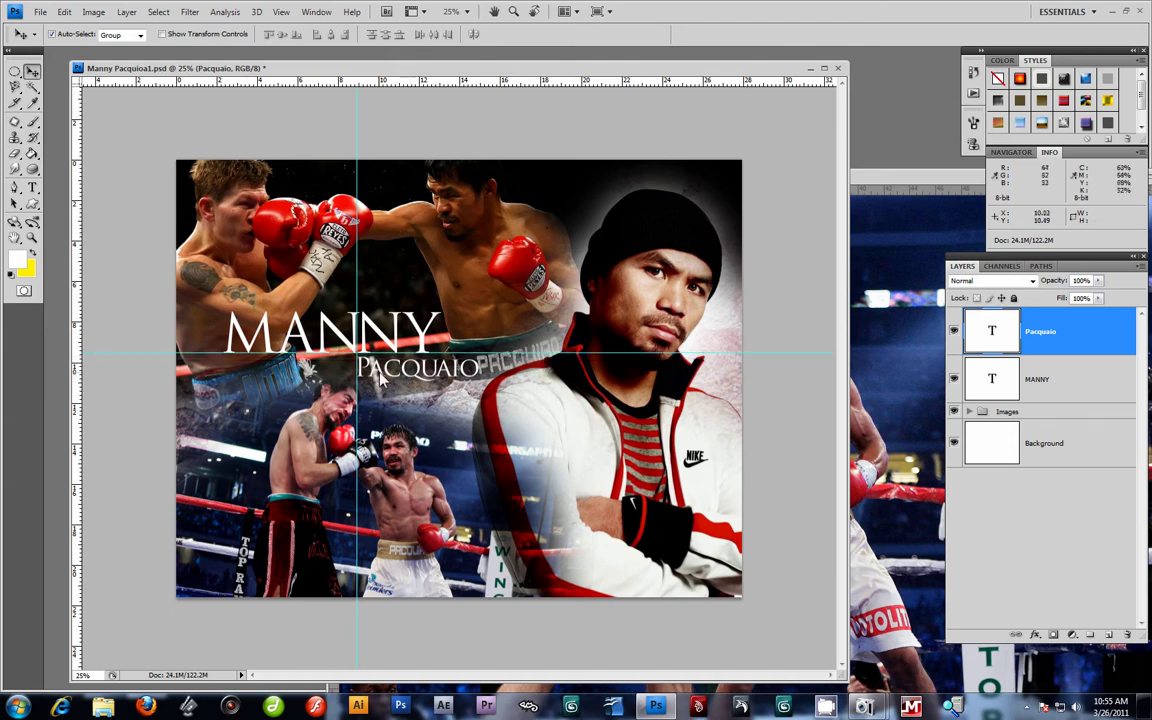
click(281, 11)
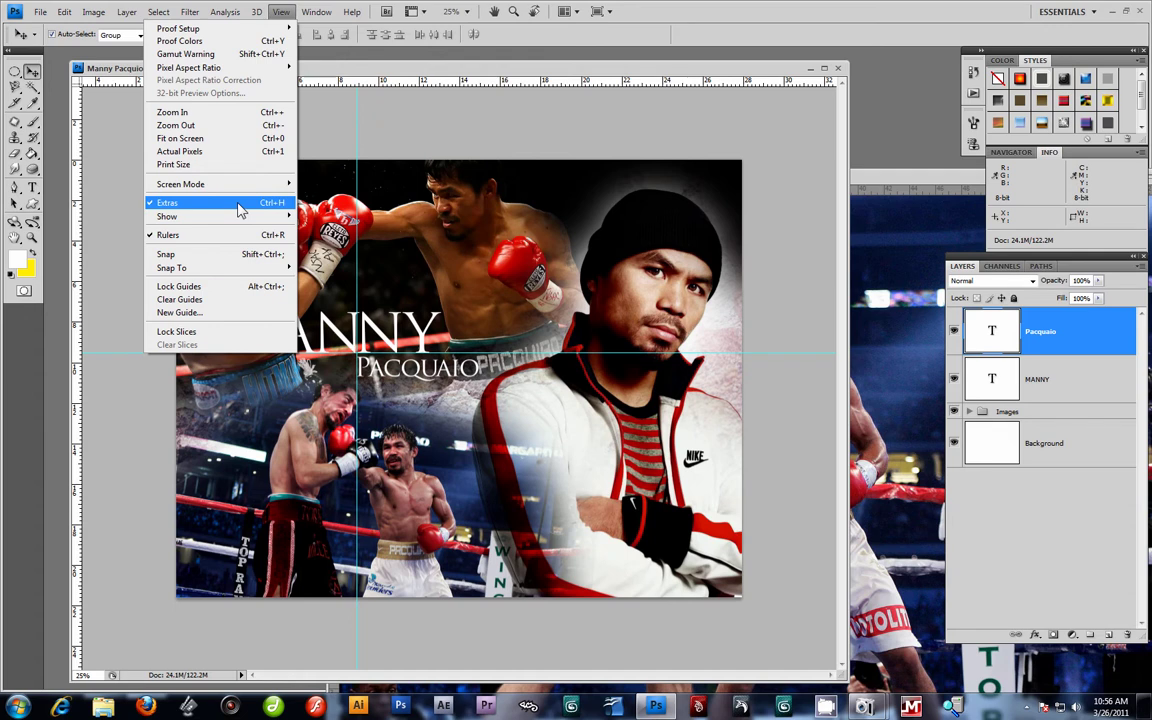
click(239, 204)
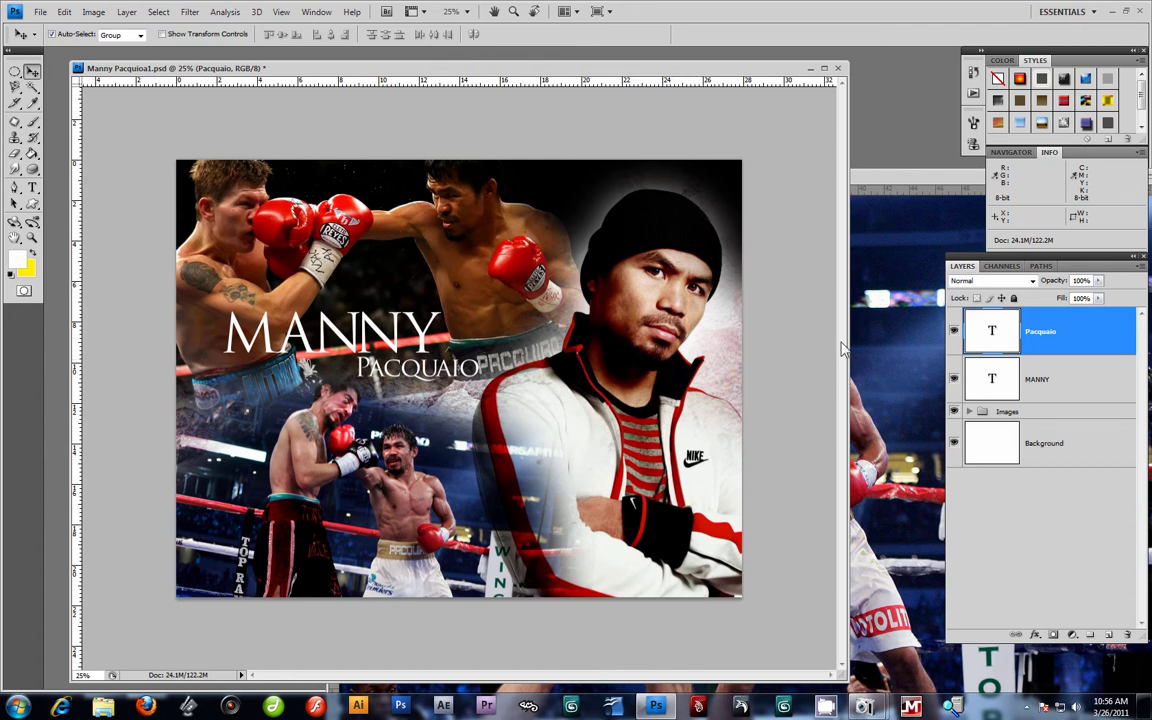
click(1059, 393)
click(1059, 348)
click(1062, 379)
click(1073, 343)
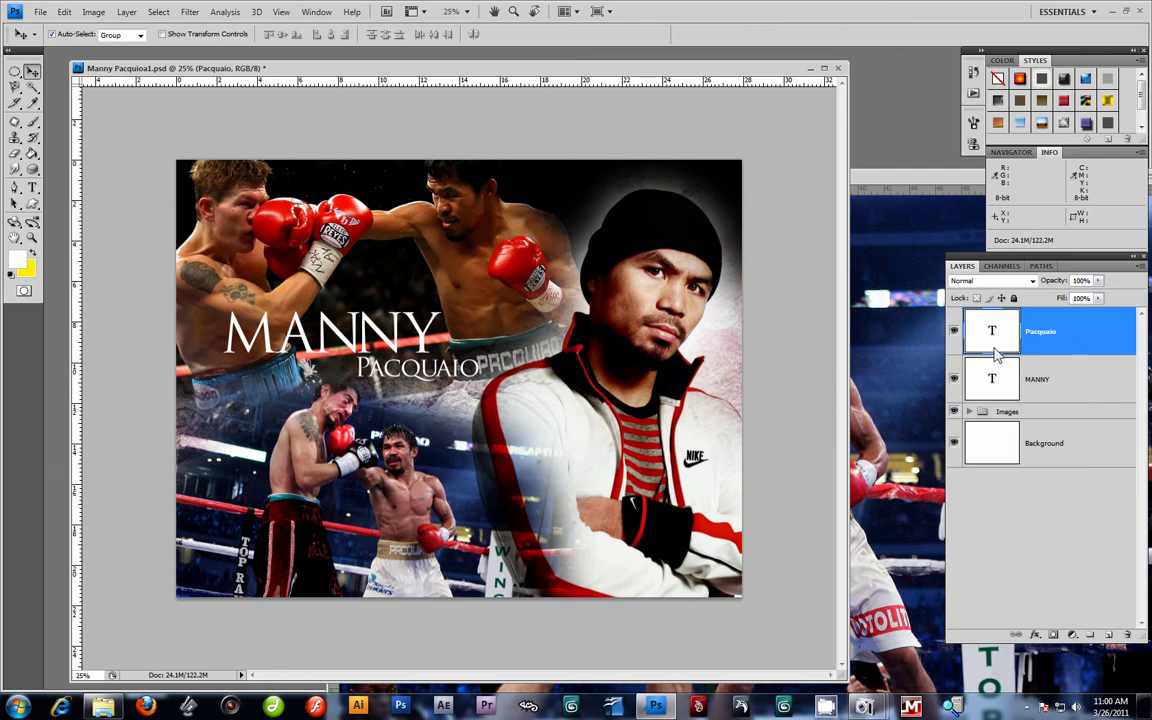
click(1032, 367)
click(1036, 336)
click(1043, 388)
click(1037, 348)
Duplicate the MANNY text layer as "MANNY Top Text" within the same document.
click(1070, 382)
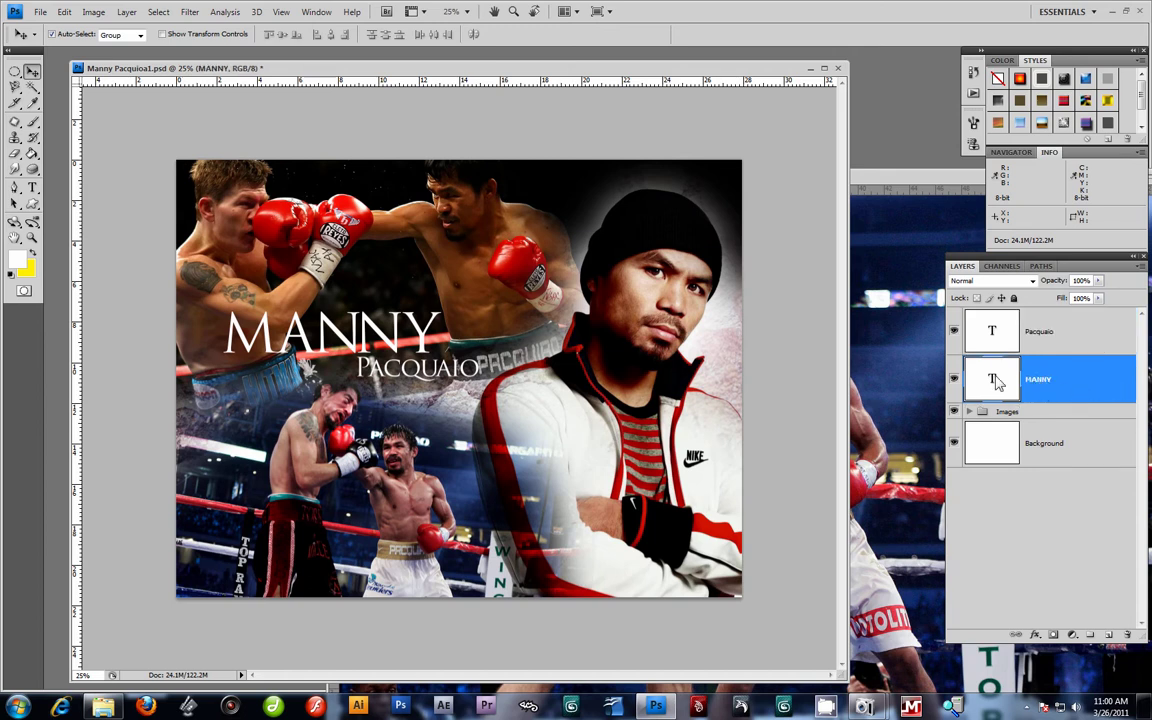
right_click(1060, 380)
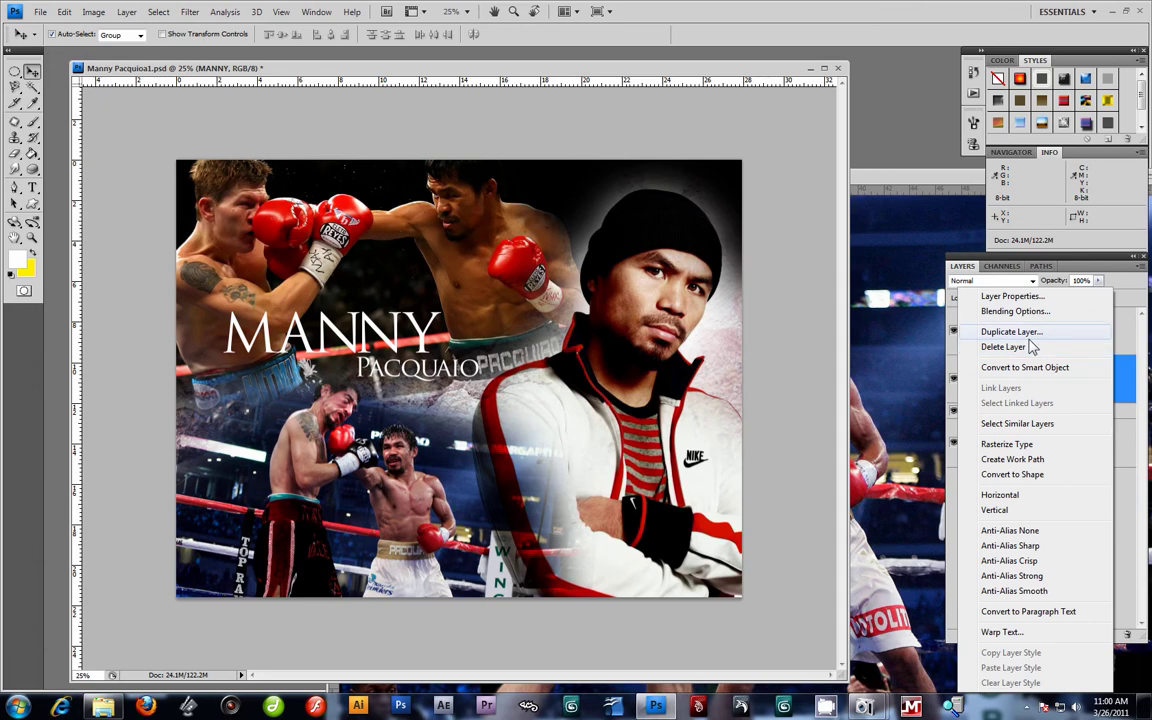
click(1026, 333)
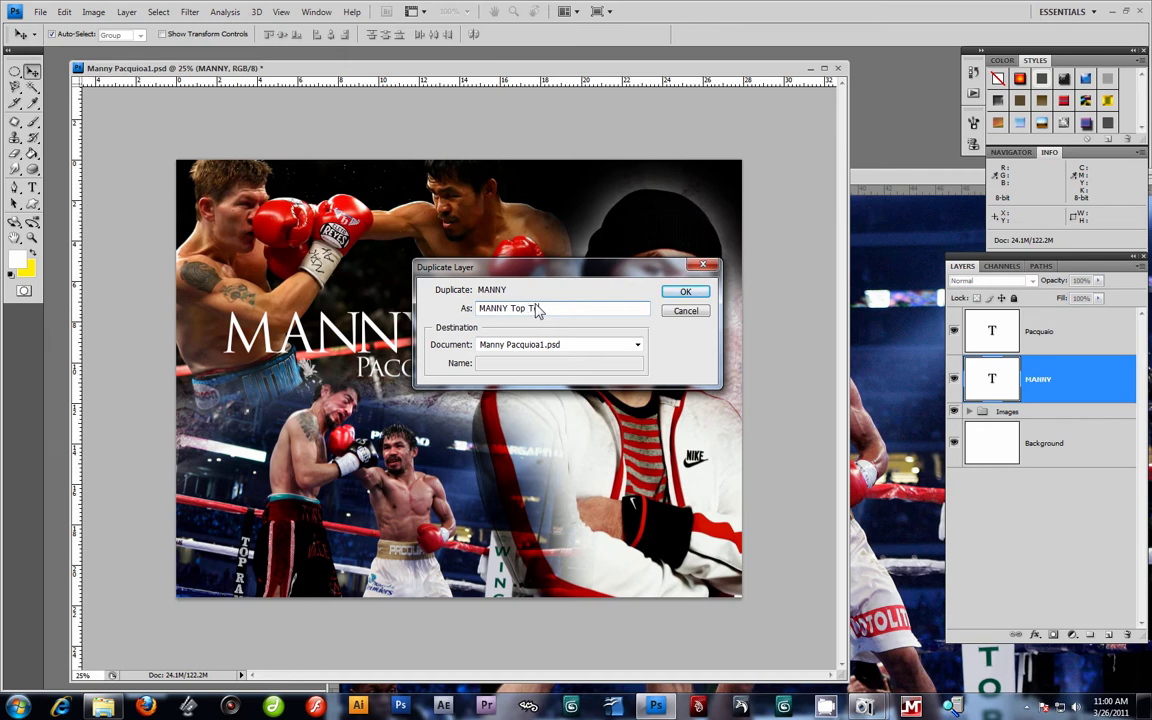
click(686, 292)
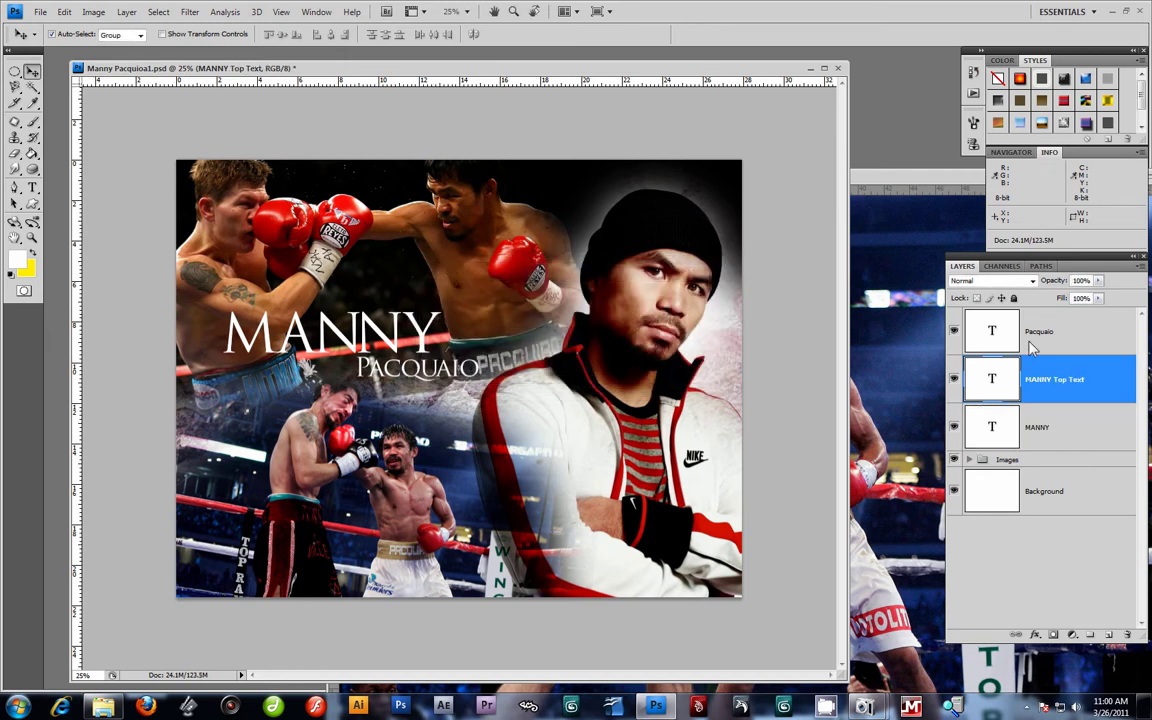
Rename the original MANNY text layer as "MANNY Blur Text".
click(1052, 437)
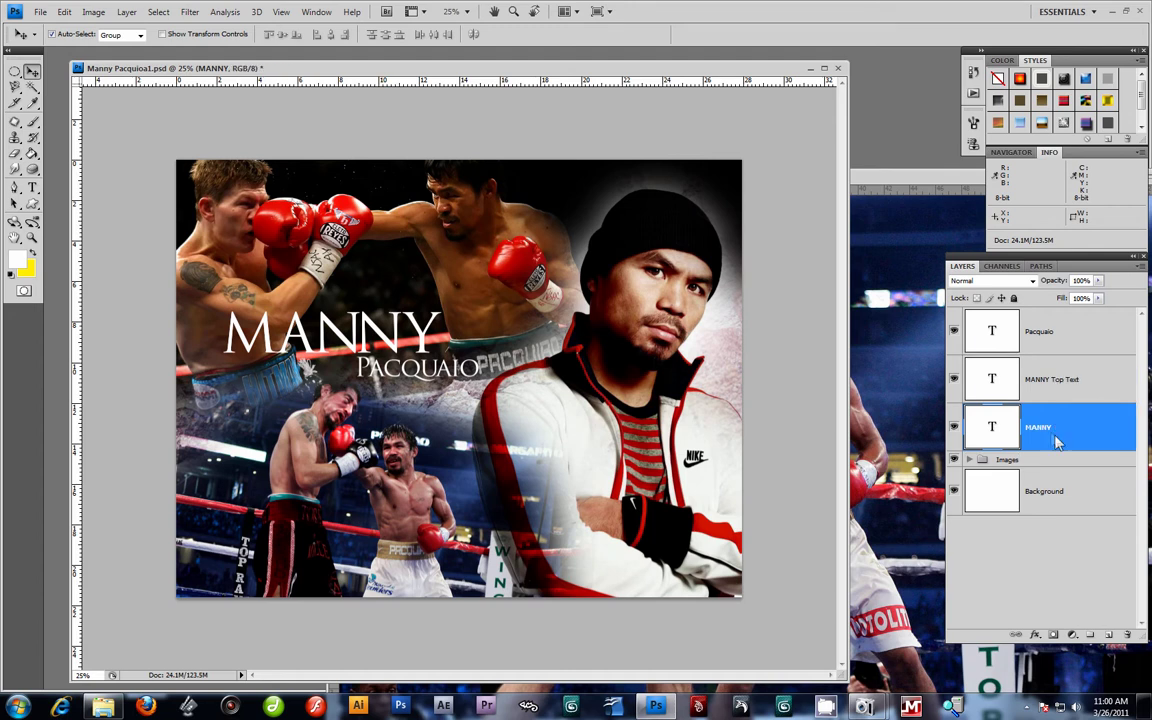
double_click(1040, 427)
text(Blur Text)
key(Return)
Try moving the MANNY Top Text layer away from the copy beneath it and undo the move.
click(990, 380)
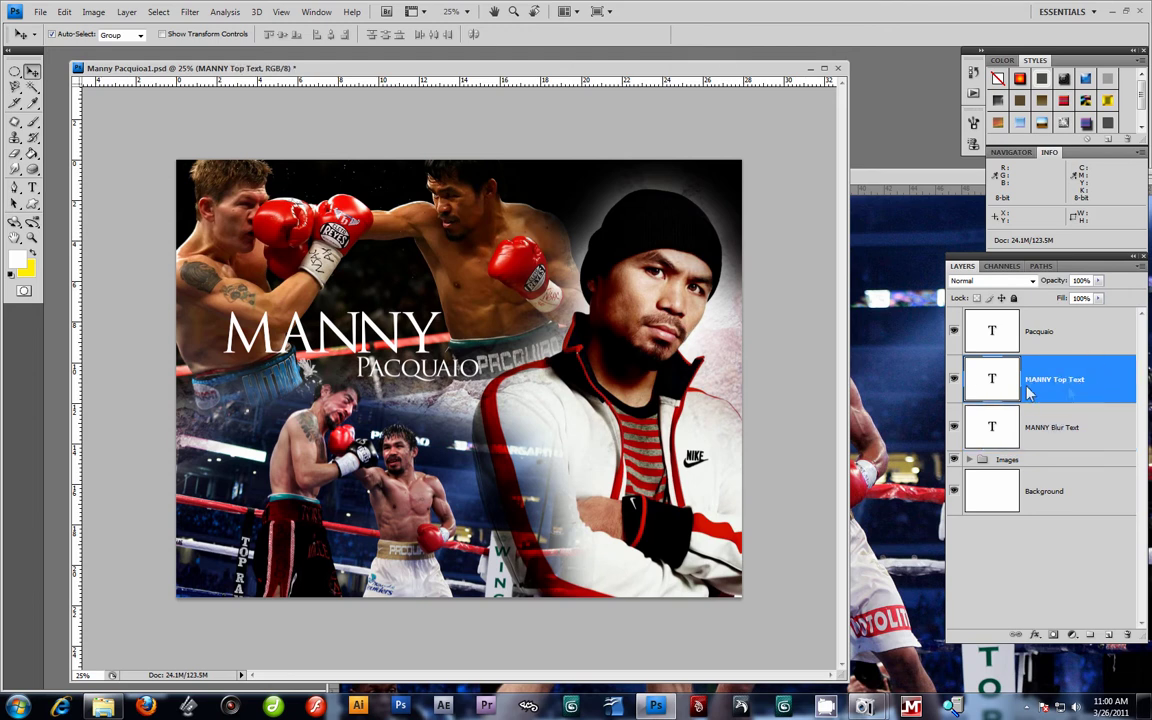
drag(431, 333, 520, 298)
key(ctrl+z)
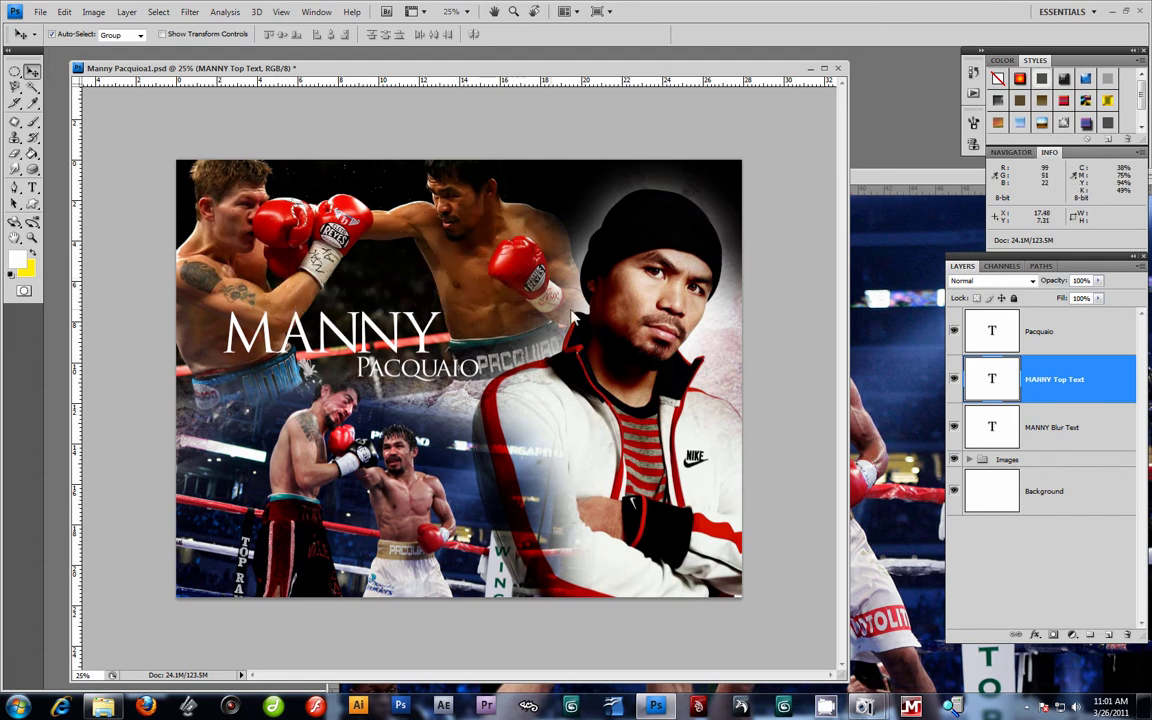
Try to apply the Motion Blur filter to the MANNY Blur Text layer, declining to rasterize the type.
click(1075, 428)
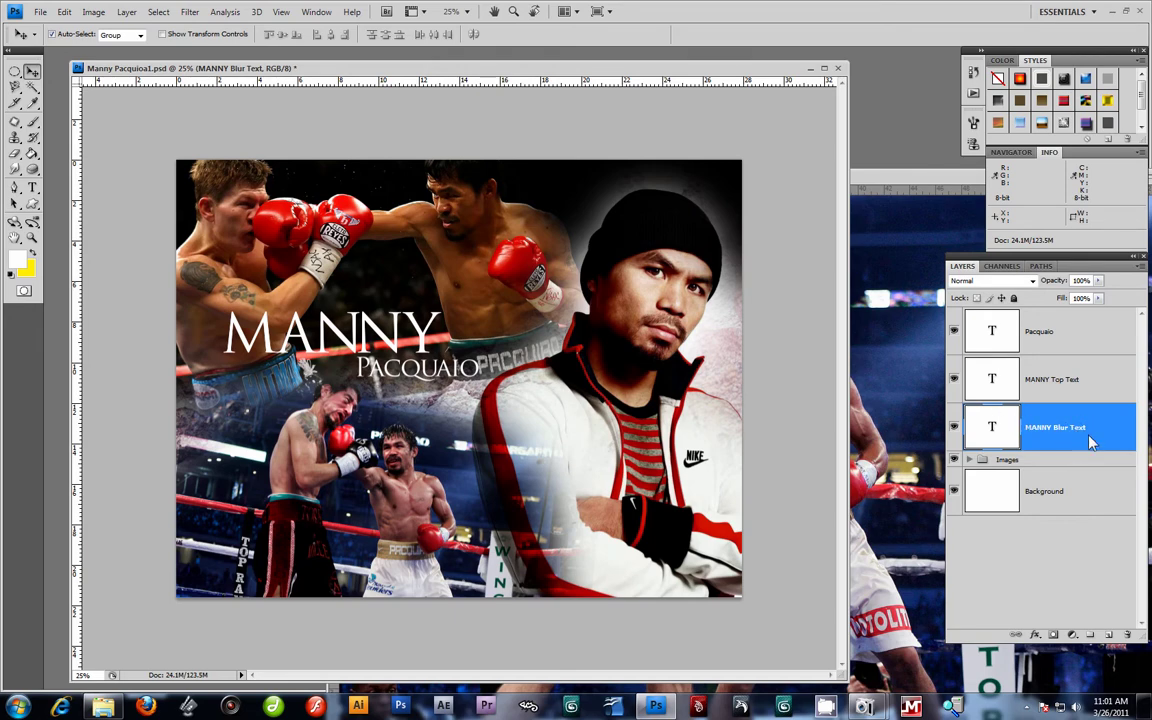
click(160, 11)
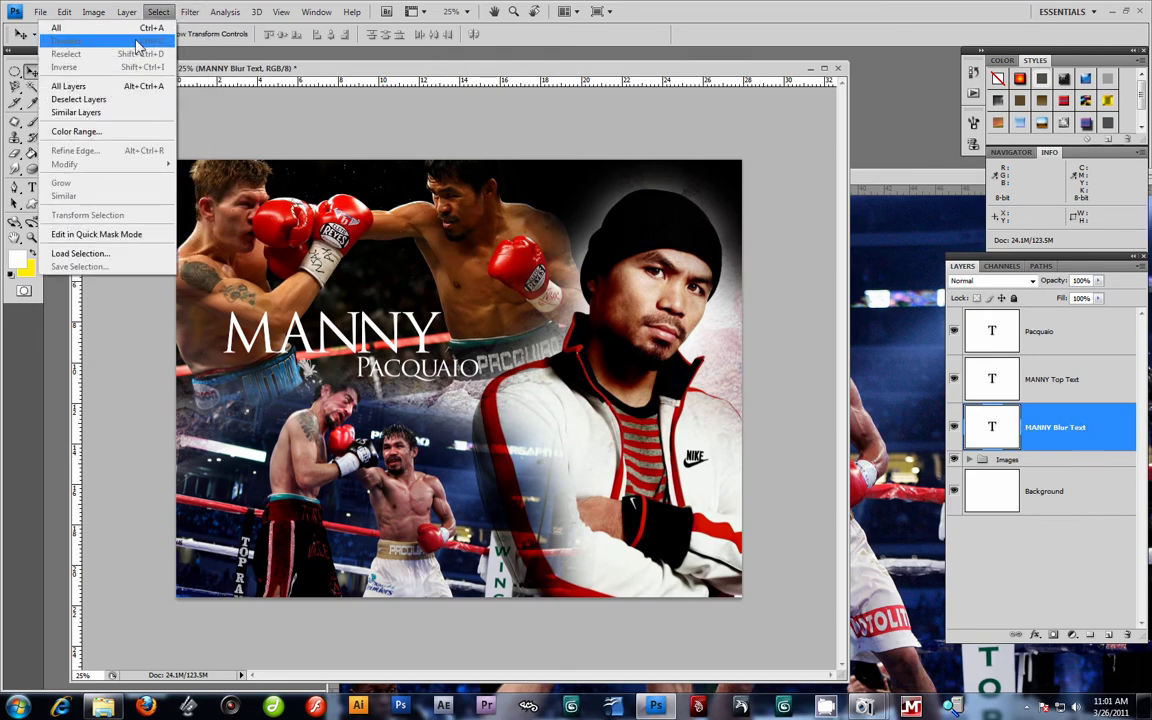
mouse_move(189, 11)
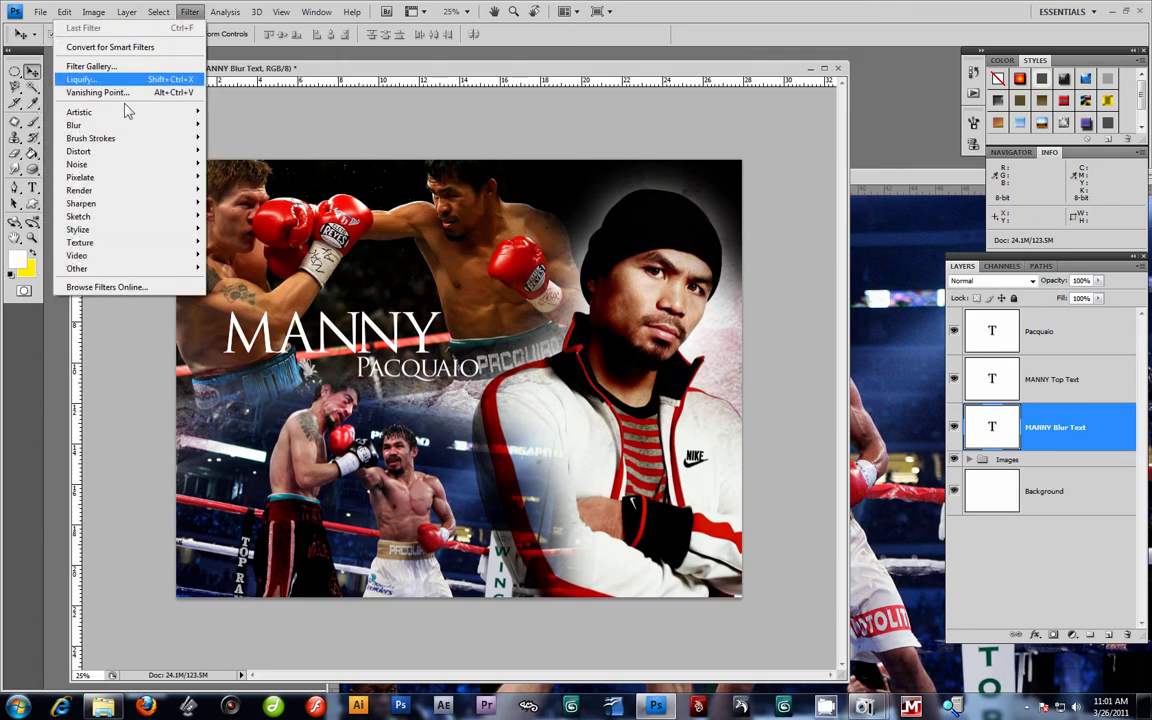
mouse_move(120, 125)
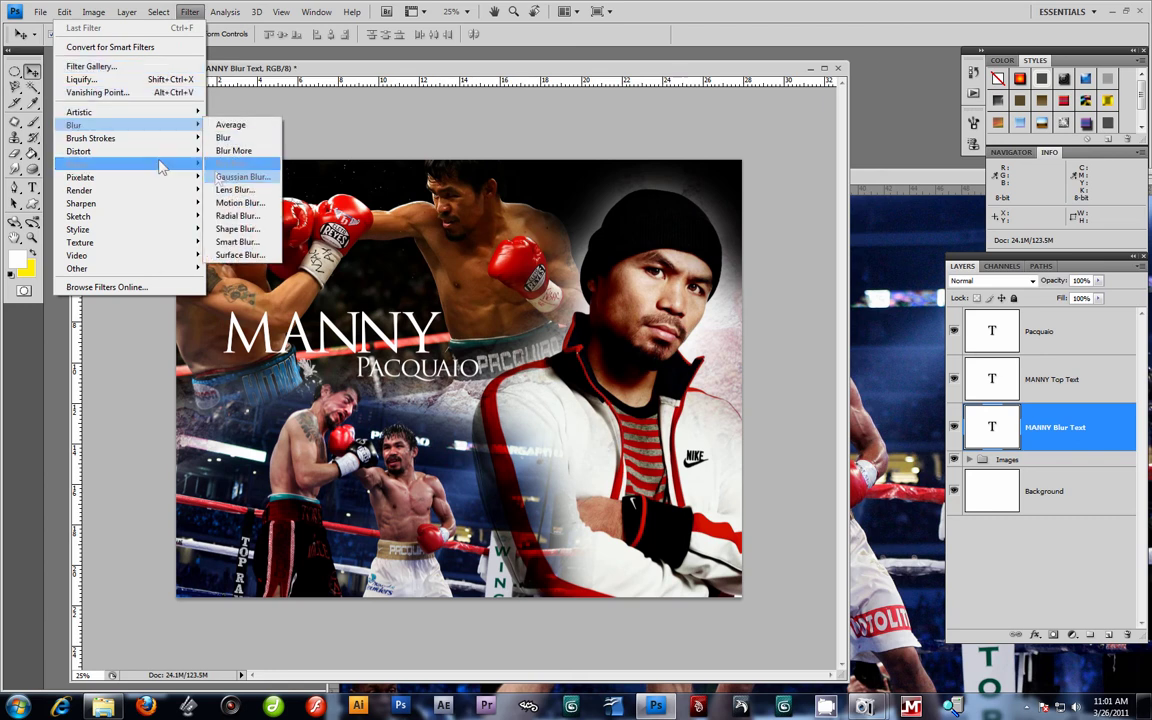
mouse_move(158, 168)
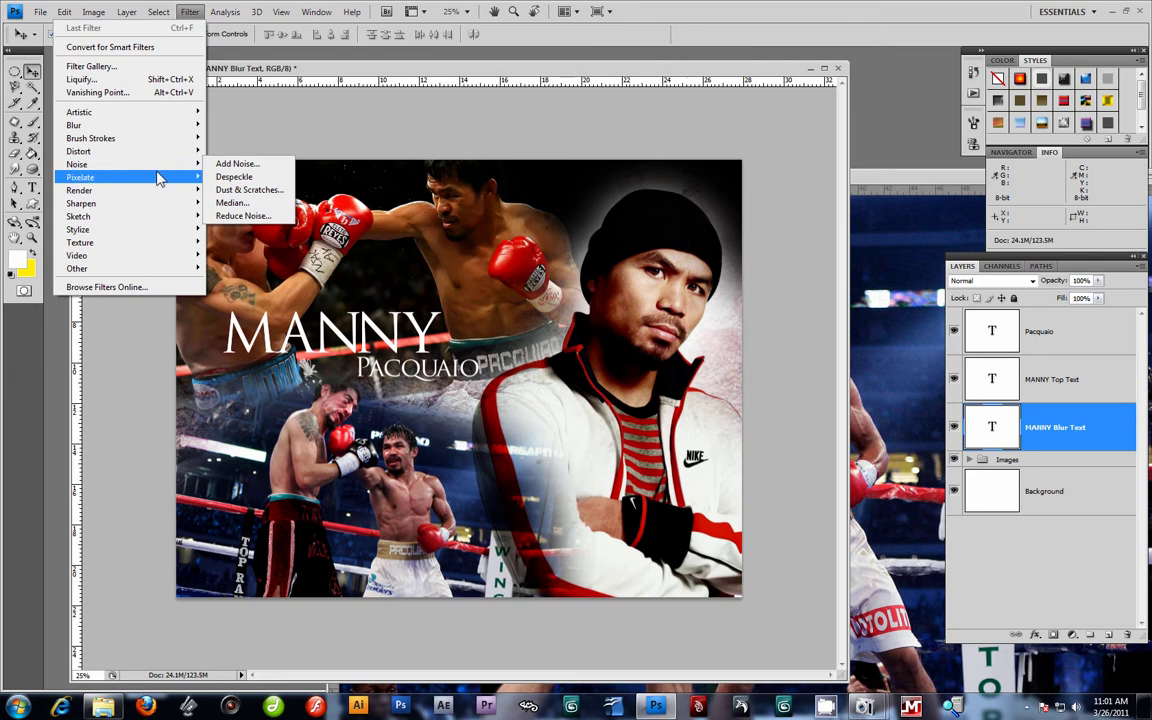
mouse_move(131, 216)
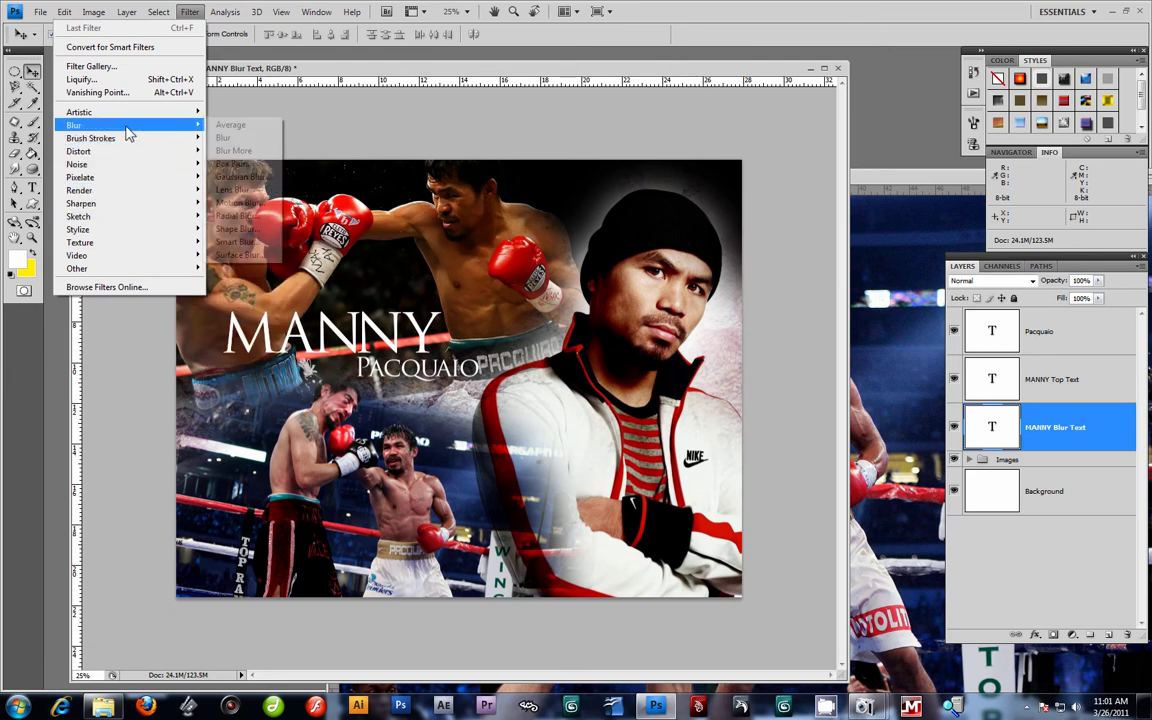
click(240, 202)
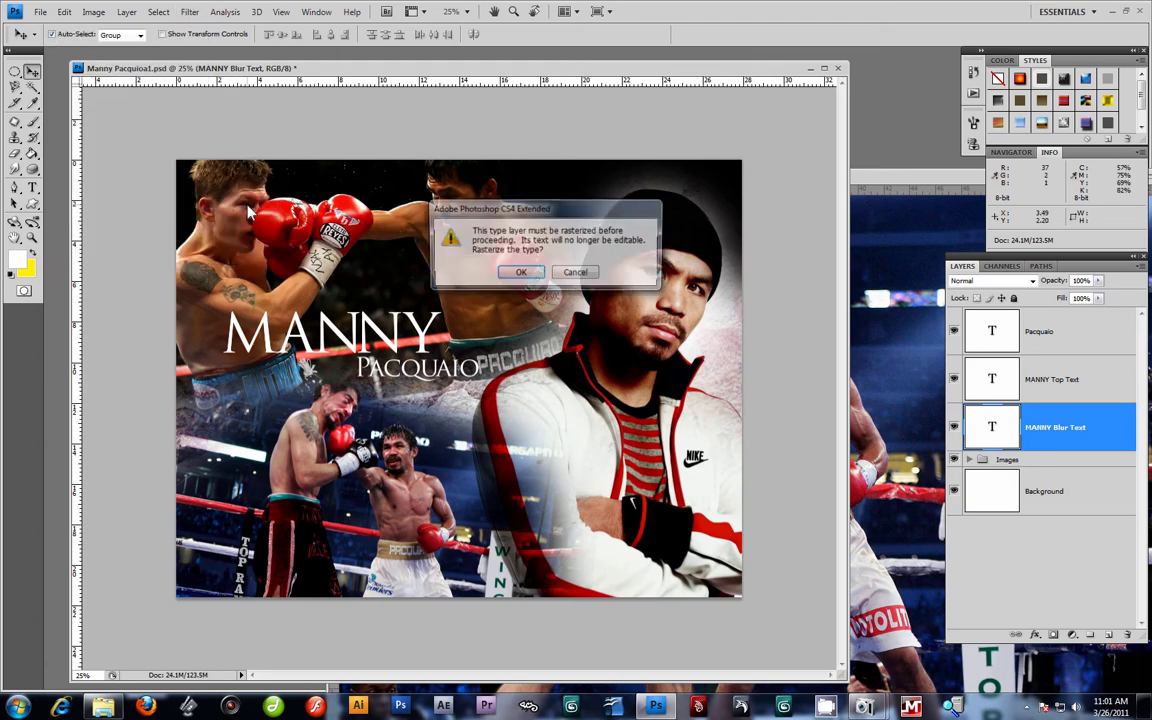
drag(540, 213, 610, 415)
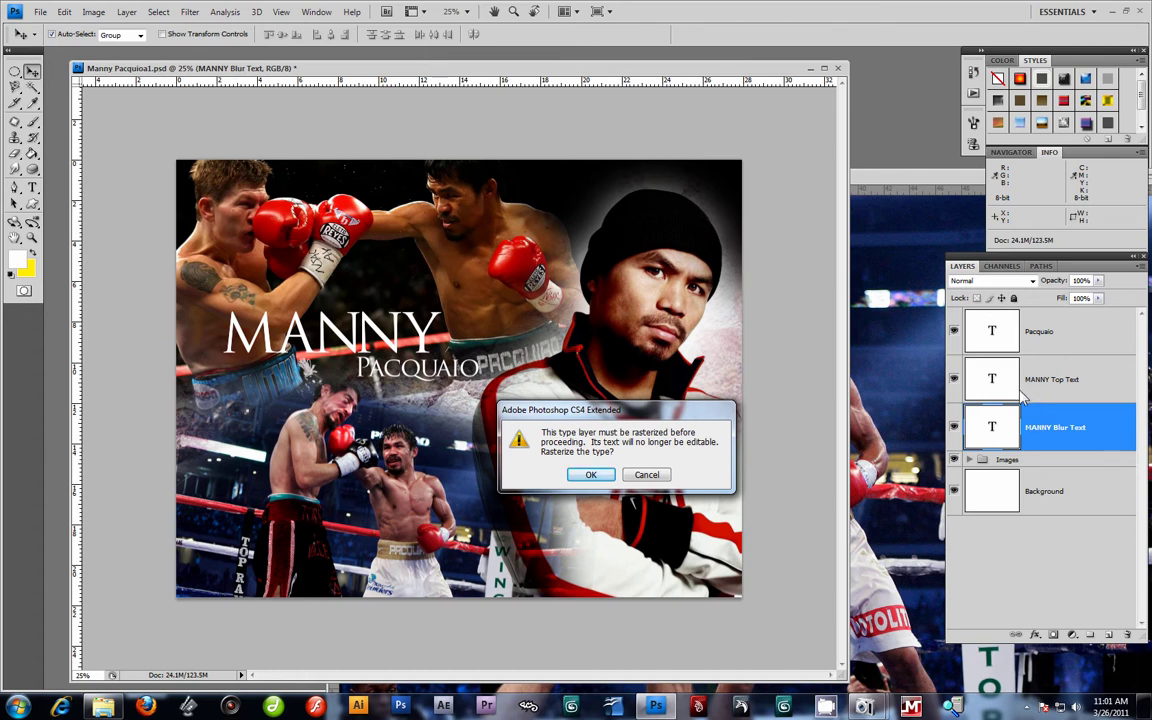
click(648, 476)
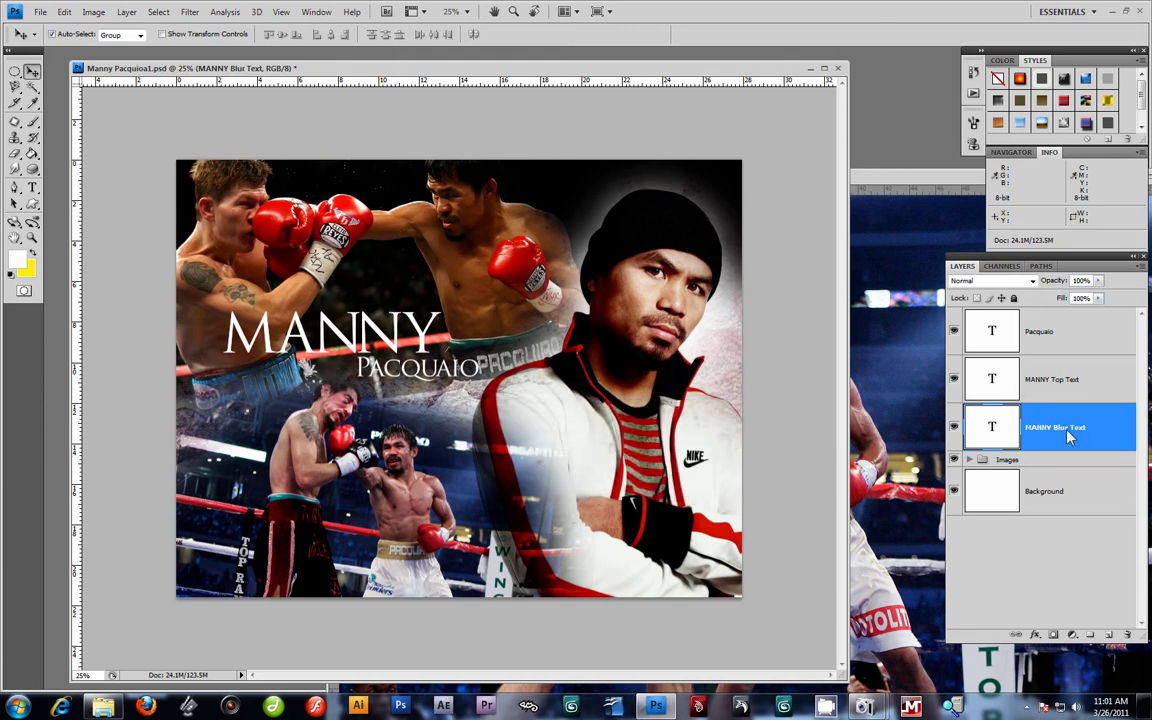
Select the whole word on the MANNY Top Text layer with the Type tool and look through the available fonts.
click(1046, 396)
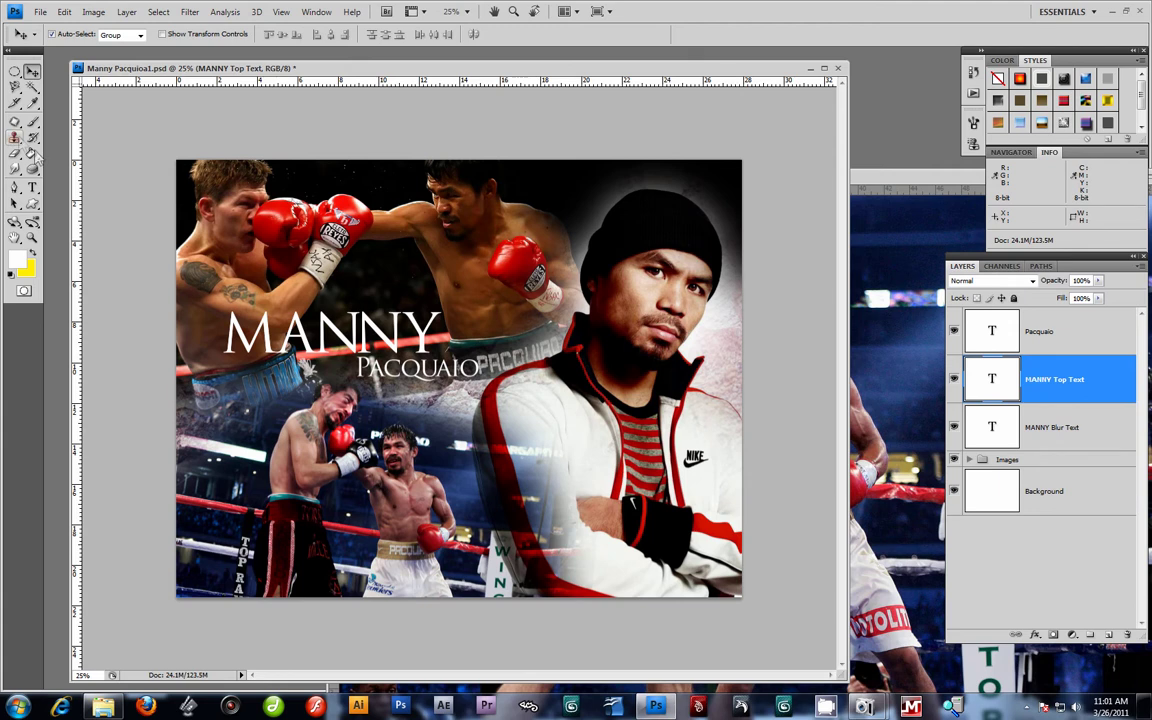
click(32, 186)
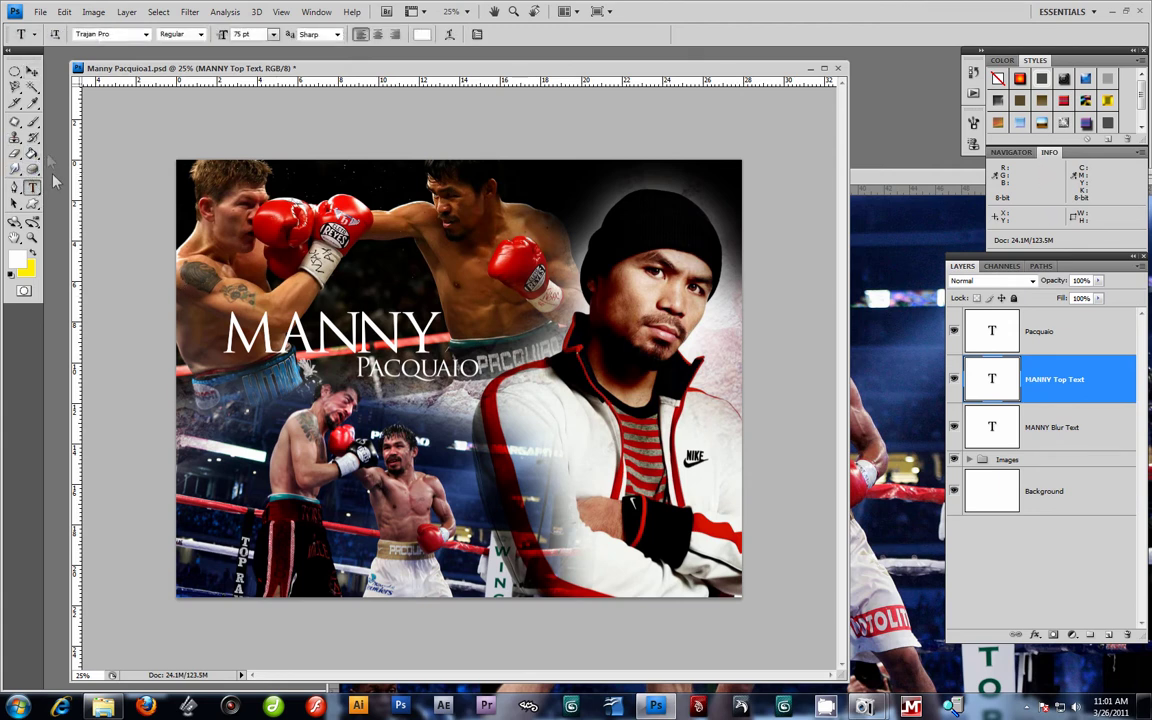
click(313, 341)
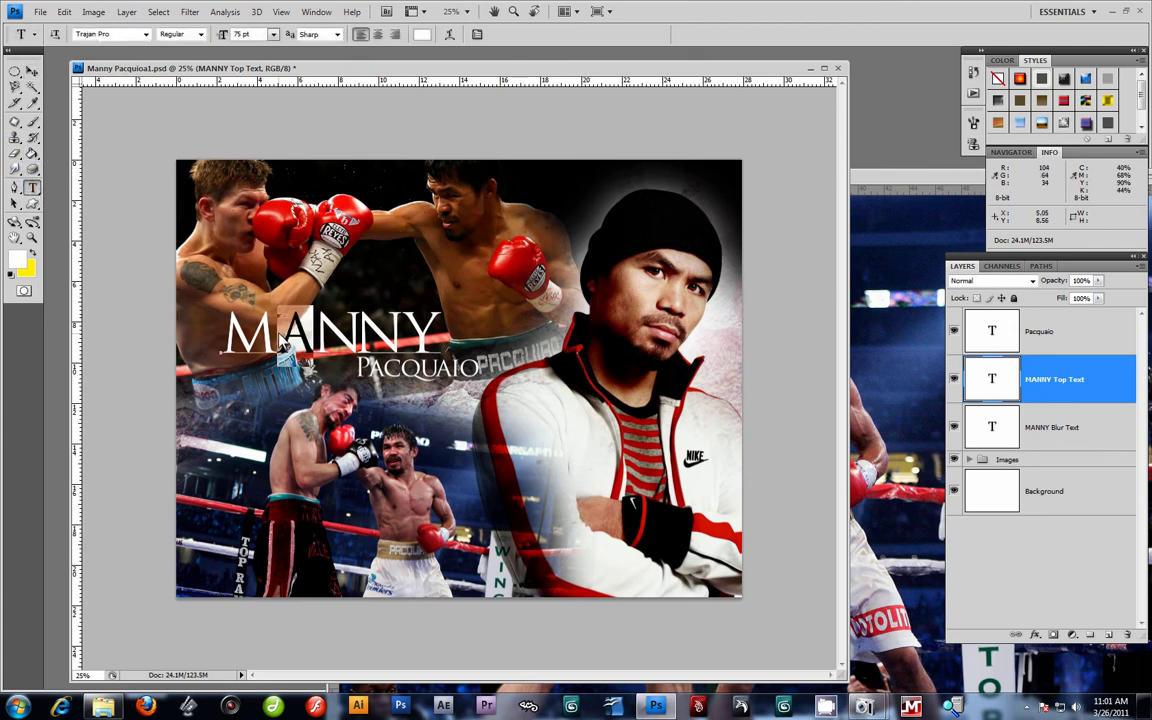
drag(436, 352, 128, 351)
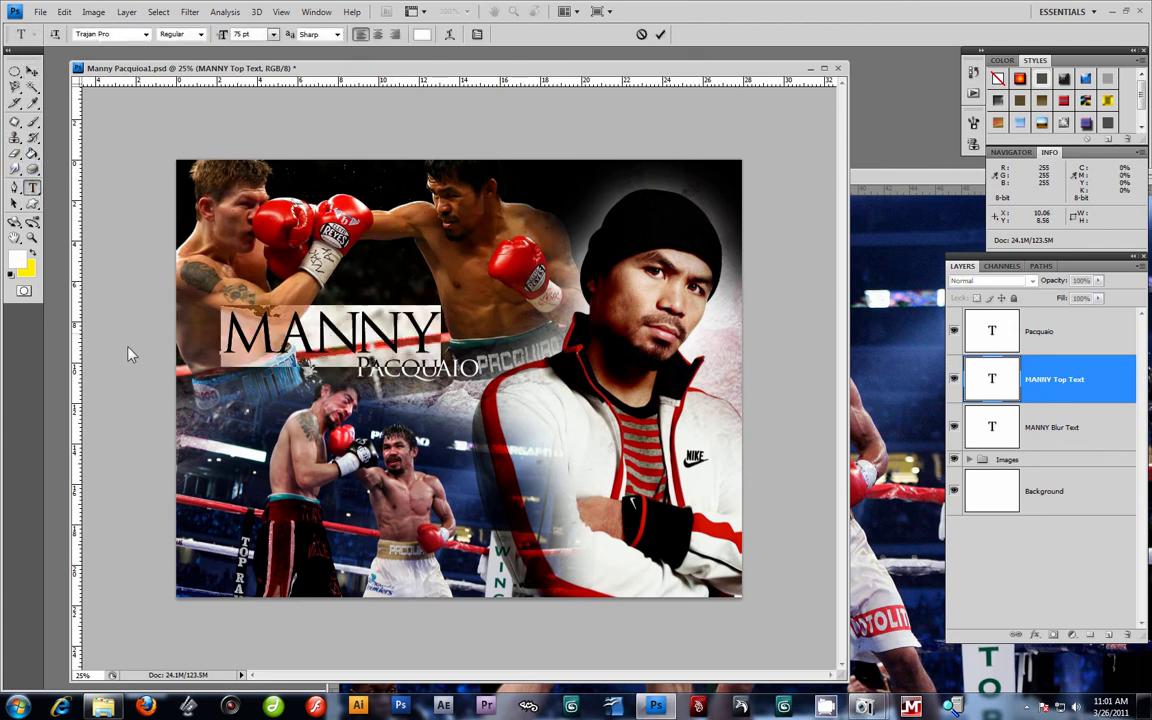
click(144, 35)
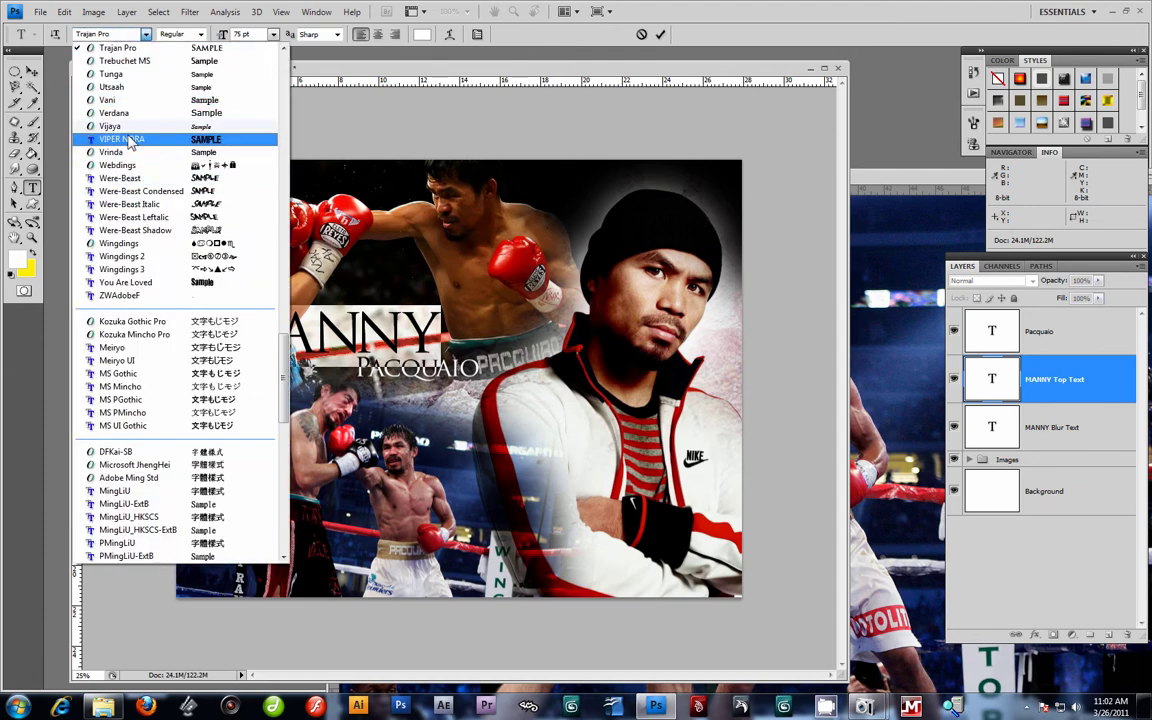
click(749, 14)
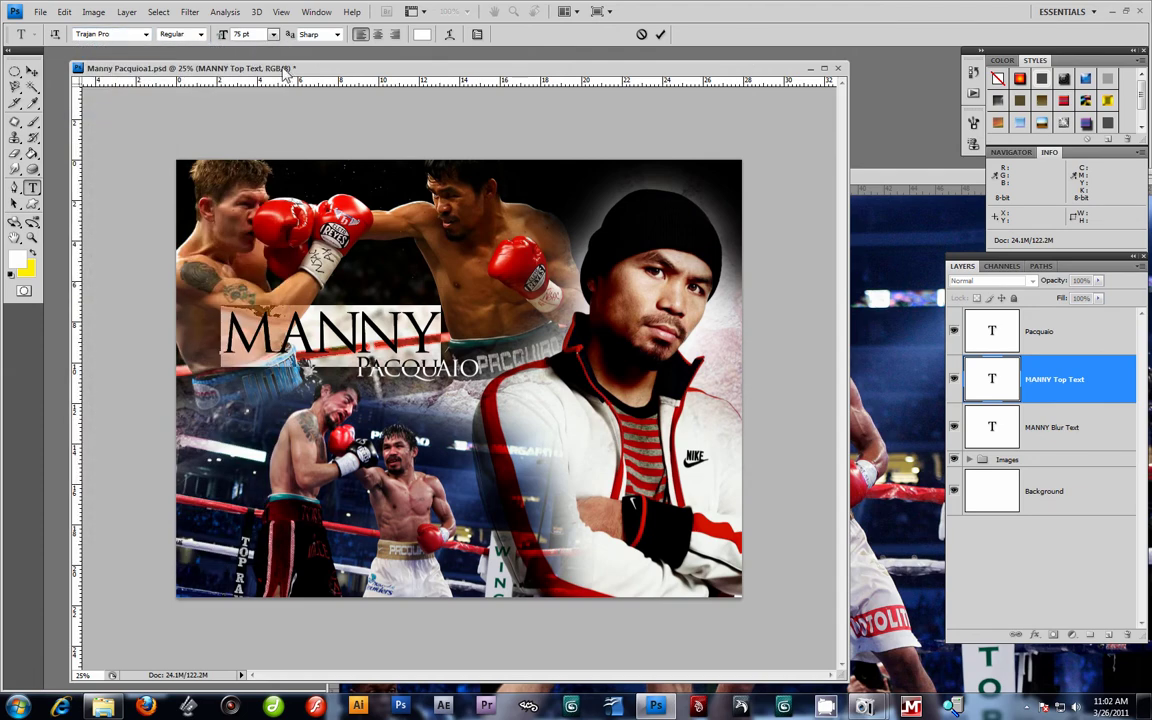
Select the second N of MANNY on the top text layer and display the Character settings.
drag(401, 329, 364, 327)
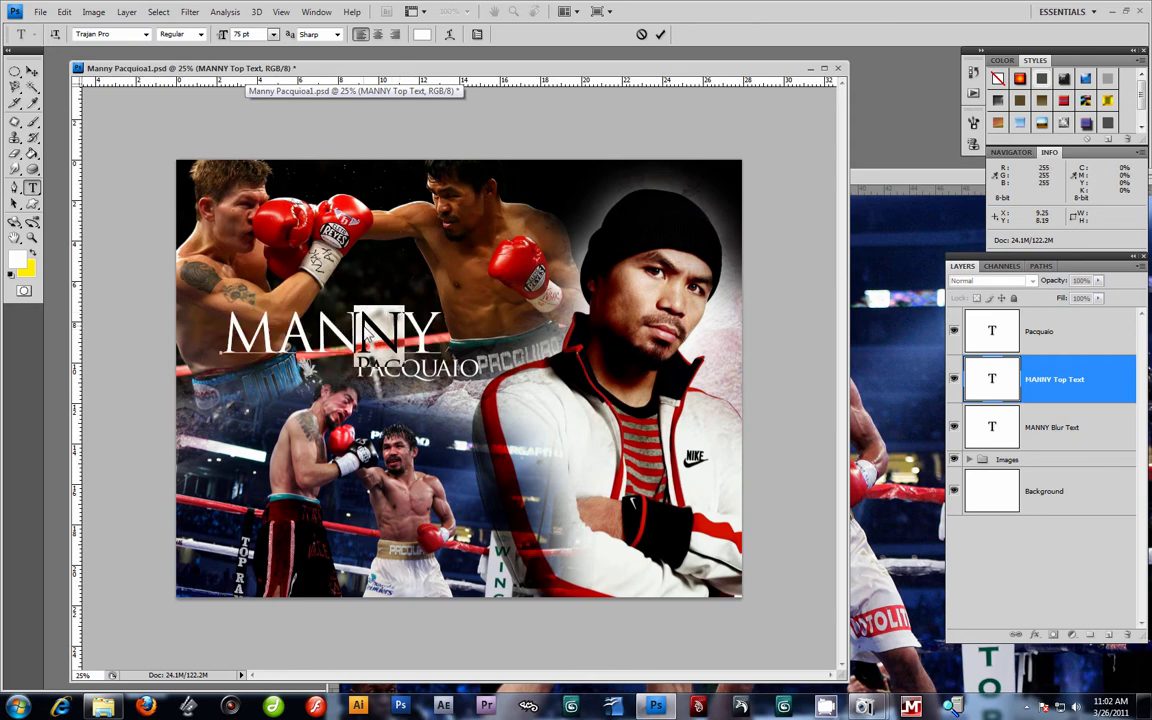
click(315, 12)
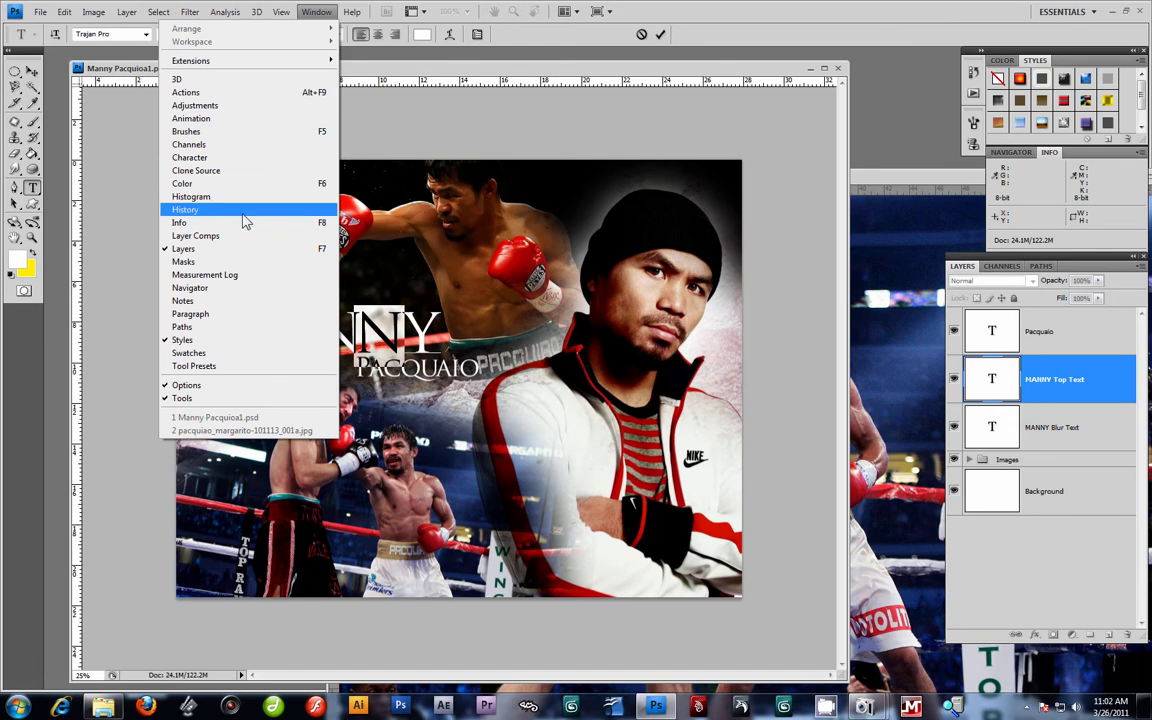
click(233, 160)
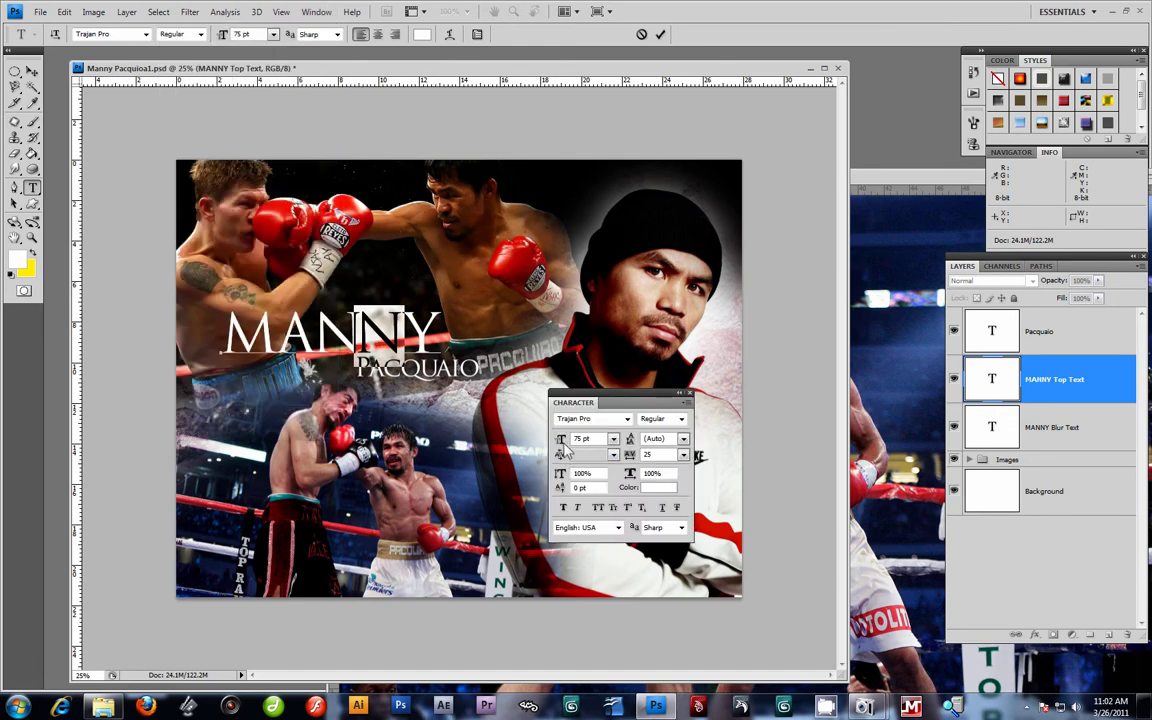
Try enlarging the second N to 118 pt, undo it, and hide the MANNY Blur Text layer.
drag(562, 447, 593, 447)
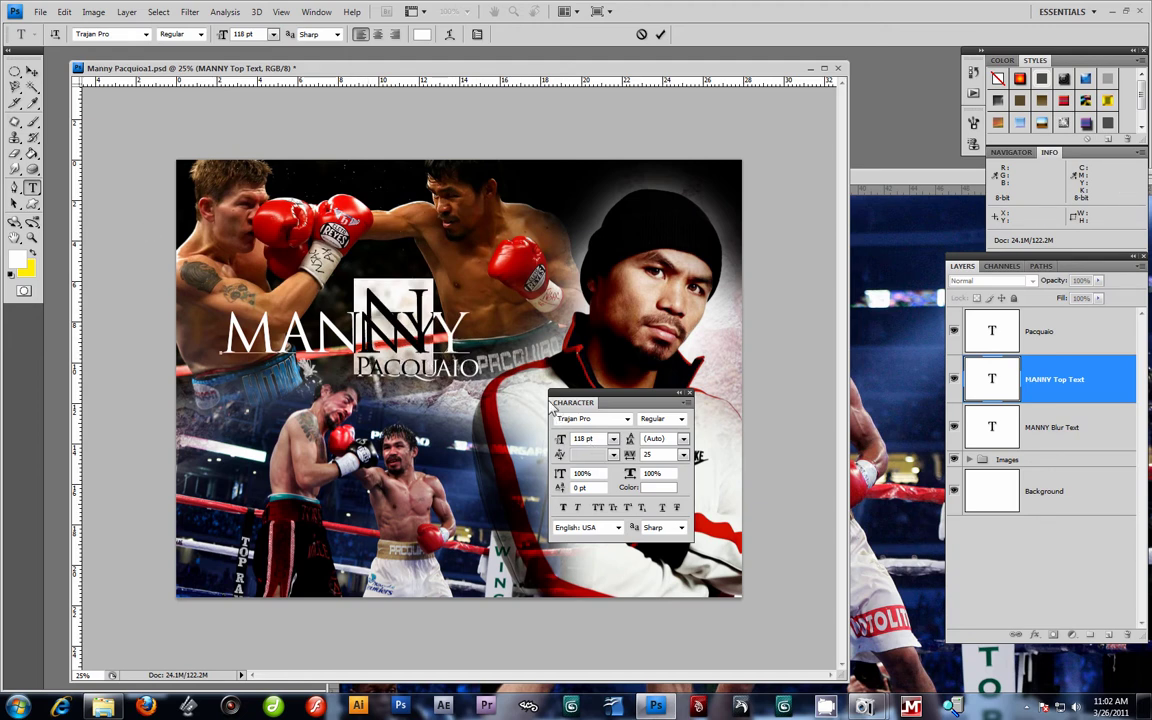
key(ctrl+z)
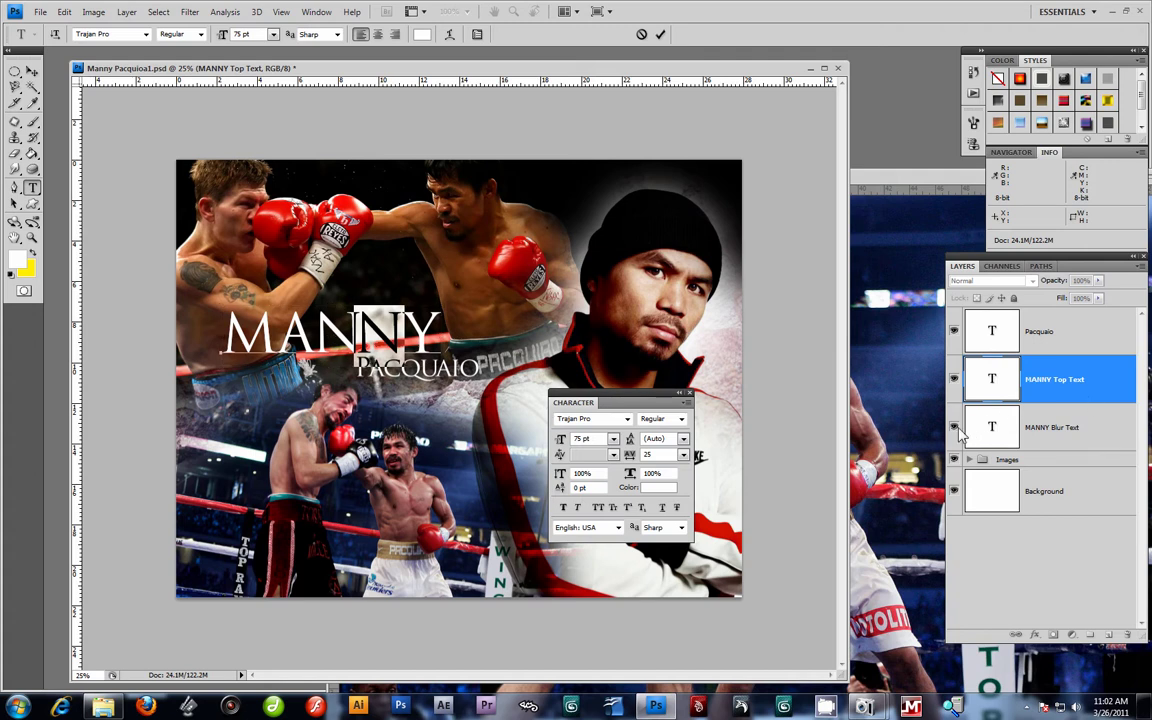
click(955, 427)
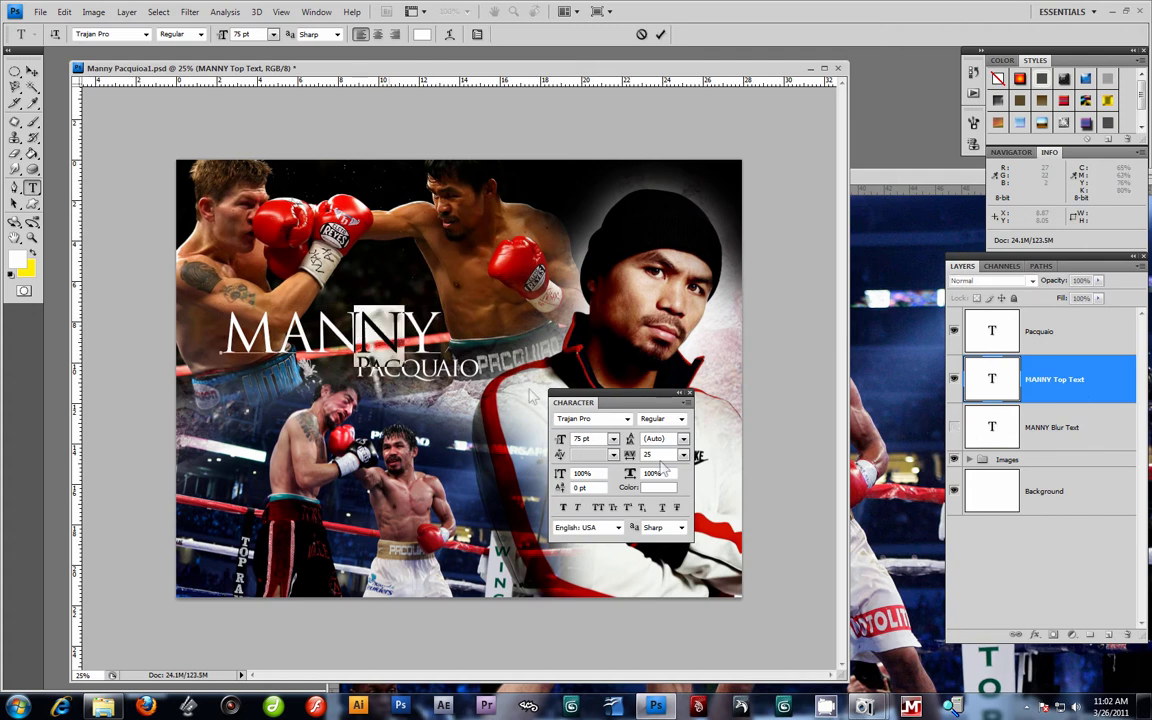
Try the second N at a 139 pt font size and at 255% vertical scale, undoing each change.
drag(561, 446, 625, 445)
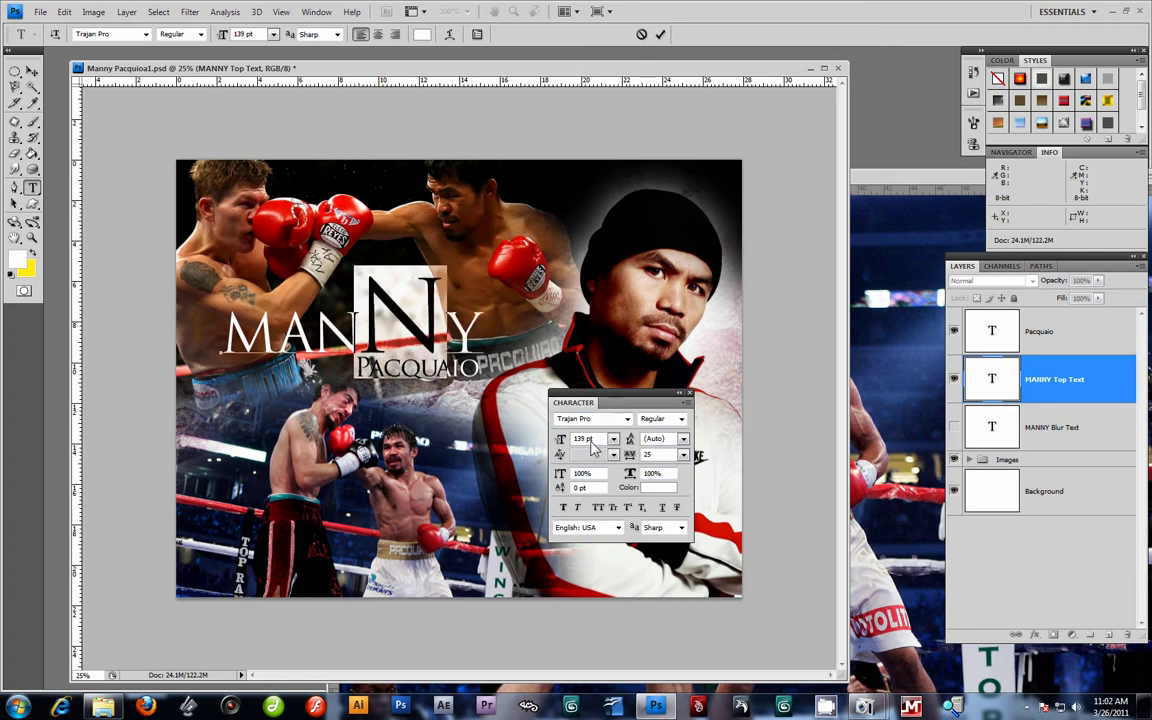
key(ctrl+z)
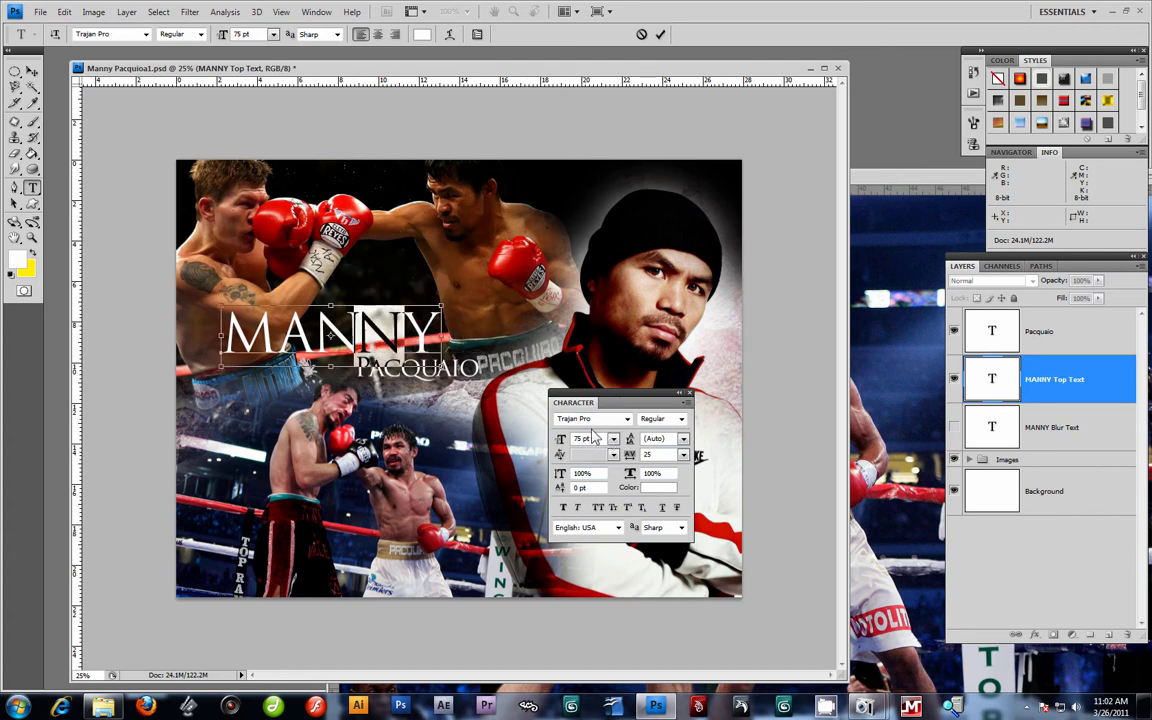
drag(561, 480, 673, 489)
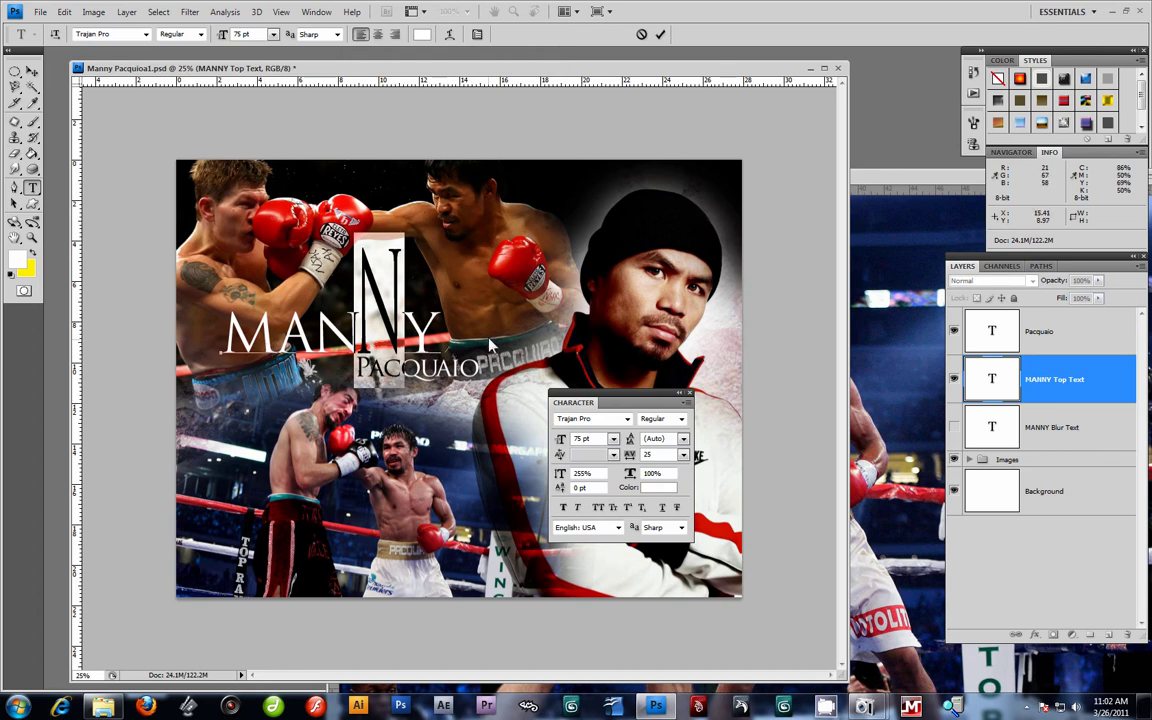
key(ctrl+z)
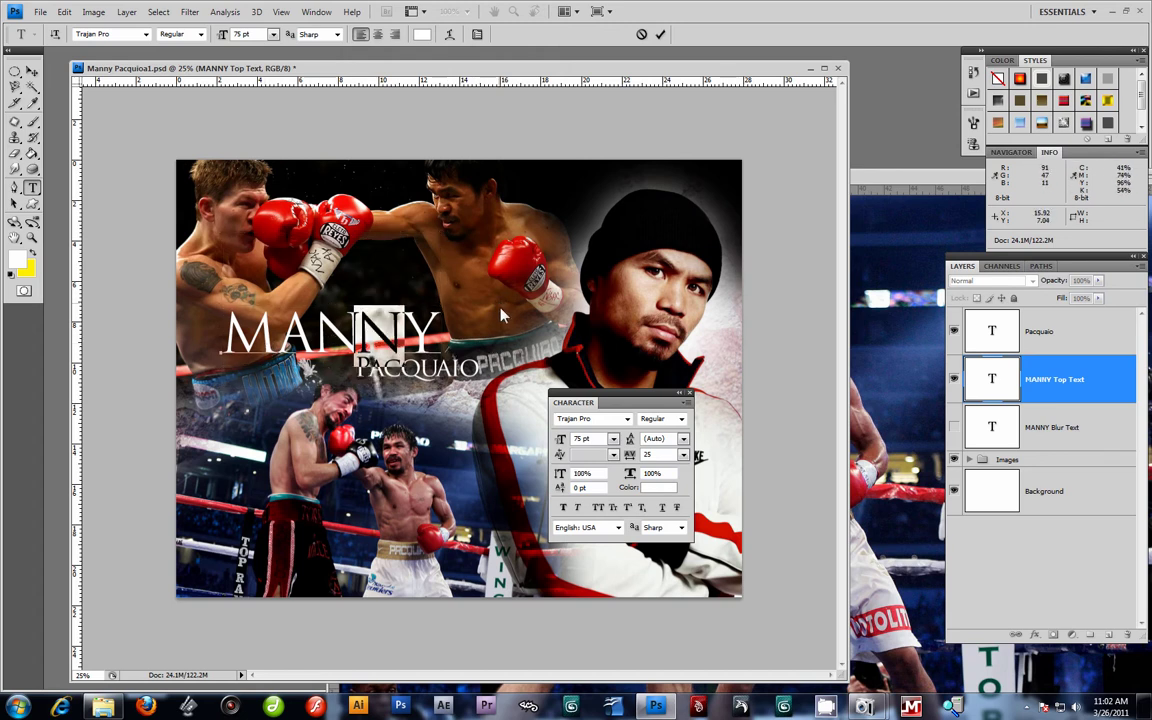
Set the second N's tracking to 505 on the MANNY top text and kern the gap before the Y to -200.
mouse_move(630, 455)
mouse_down()
mouse_move(678, 475)
mouse_move(630, 474)
mouse_move(668, 473)
mouse_move(640, 468)
mouse_move(647, 456)
mouse_up()
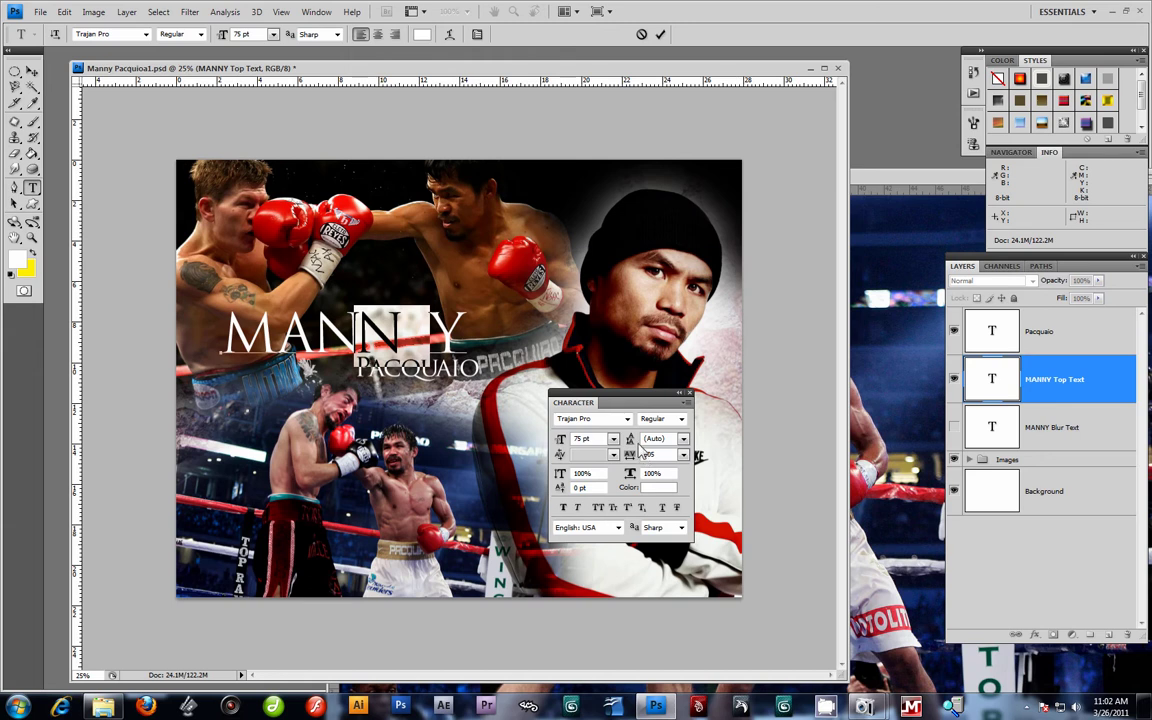
click(428, 336)
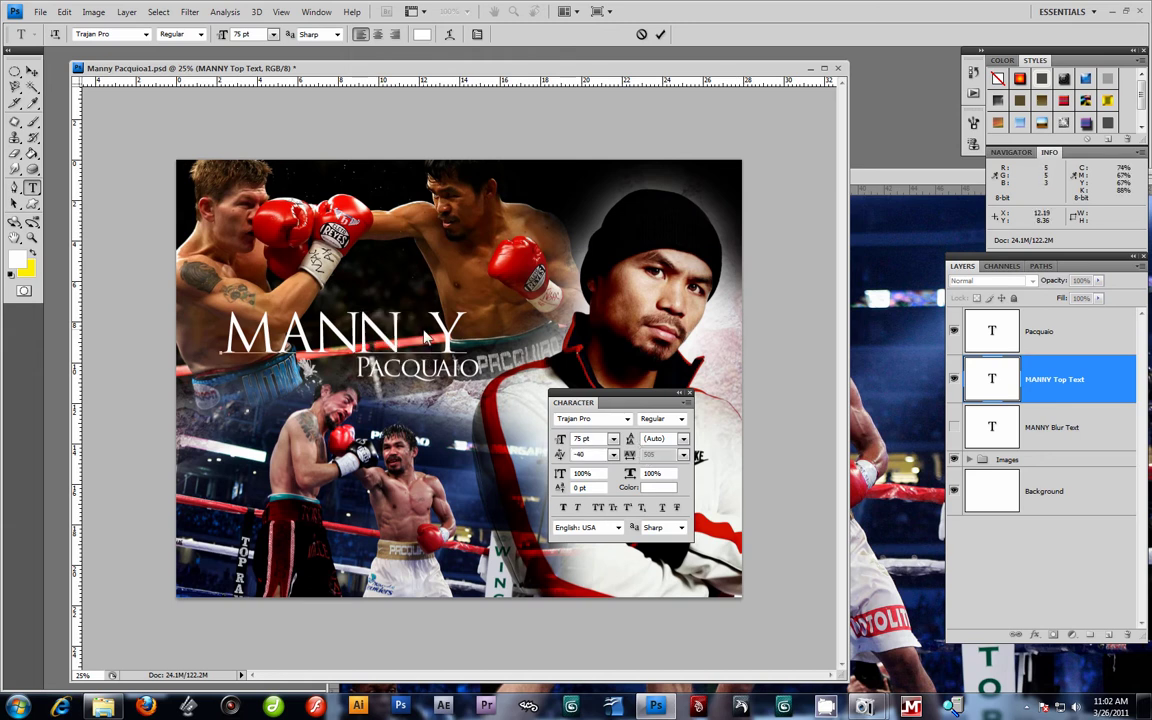
key(alt+Left)
key(alt+Left)
key(alt+Left)
key(alt+Left)
key(alt+Left)
key(alt+Left)
key(alt+Left)
key(alt+Left)
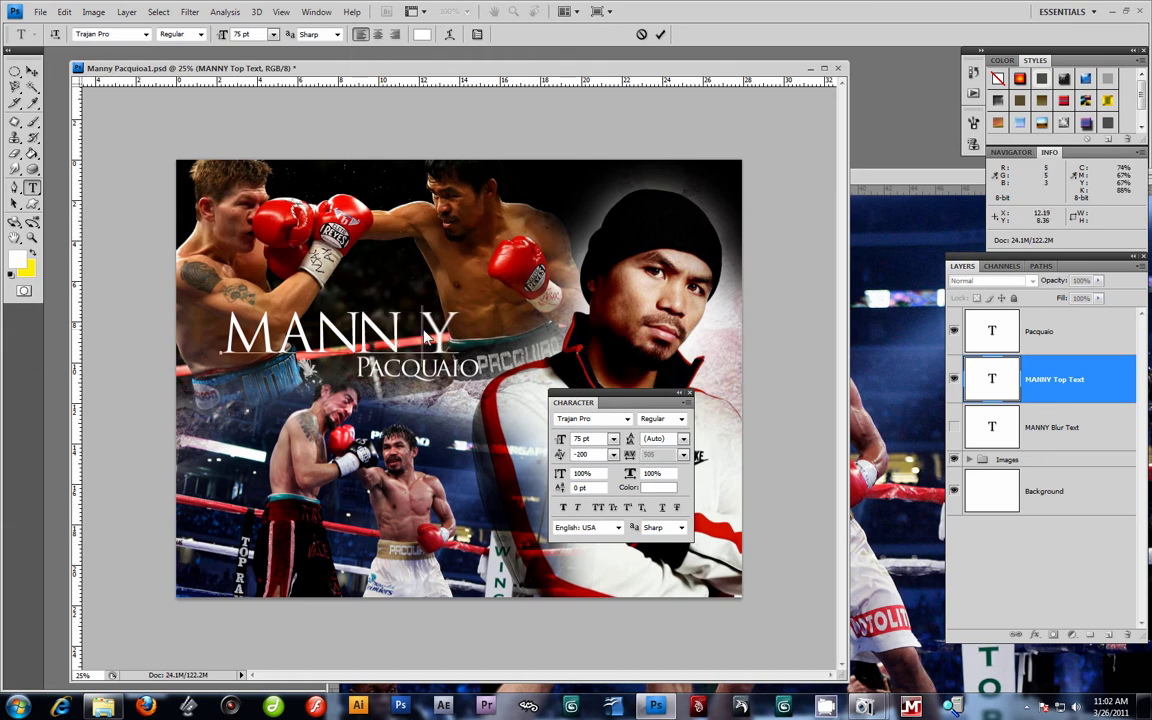
key(alt+Right)
key(alt+Left)
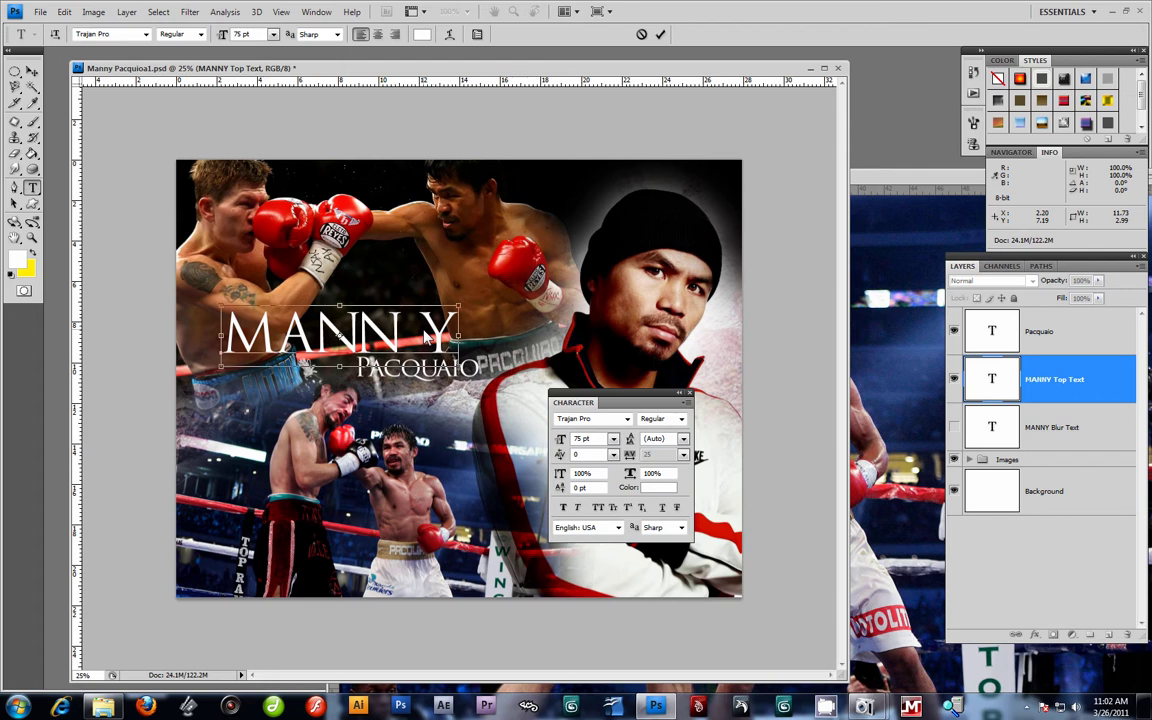
key(ctrl+alt+Left)
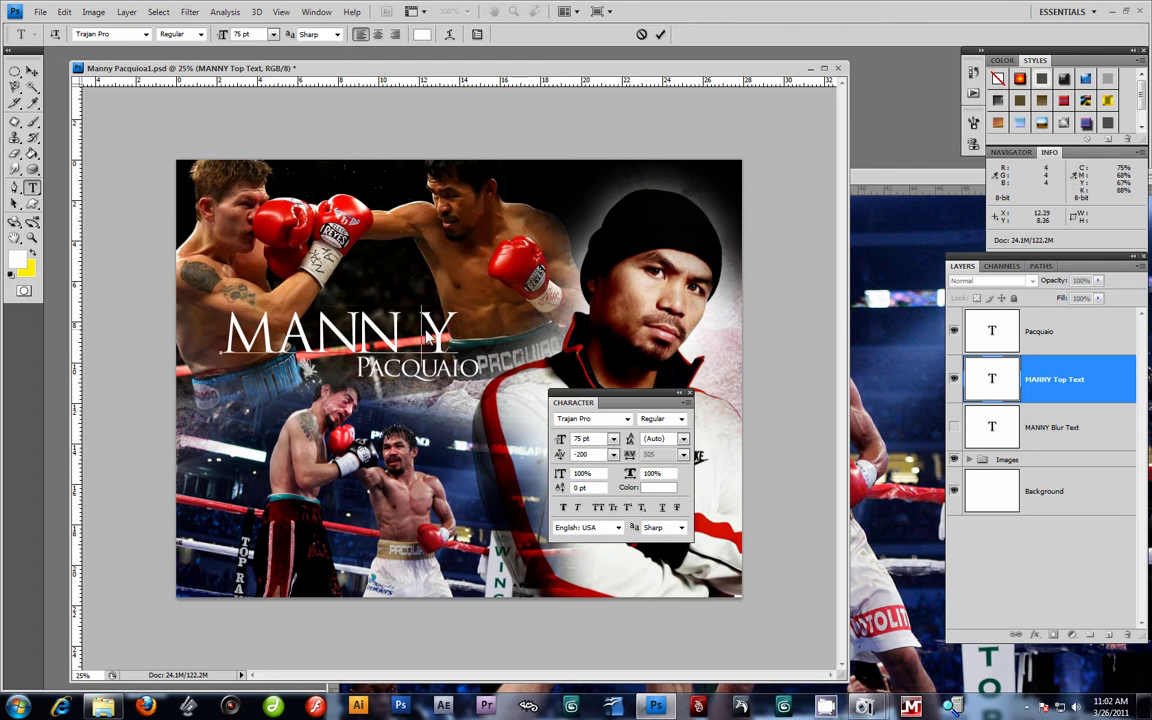
key(ctrl+alt+Right)
Tighten the kerning between the second N and the Y of MANNY further, to about -520.
click(417, 334)
key(alt+Left)
key(alt+Left)
key(alt+Left)
key(alt+Left)
key(alt+Left)
key(alt+Left)
key(alt+Left)
key(alt+Left)
key(alt+Left)
key(alt+Left)
key(alt+Left)
key(alt+Left)
key(alt+Left)
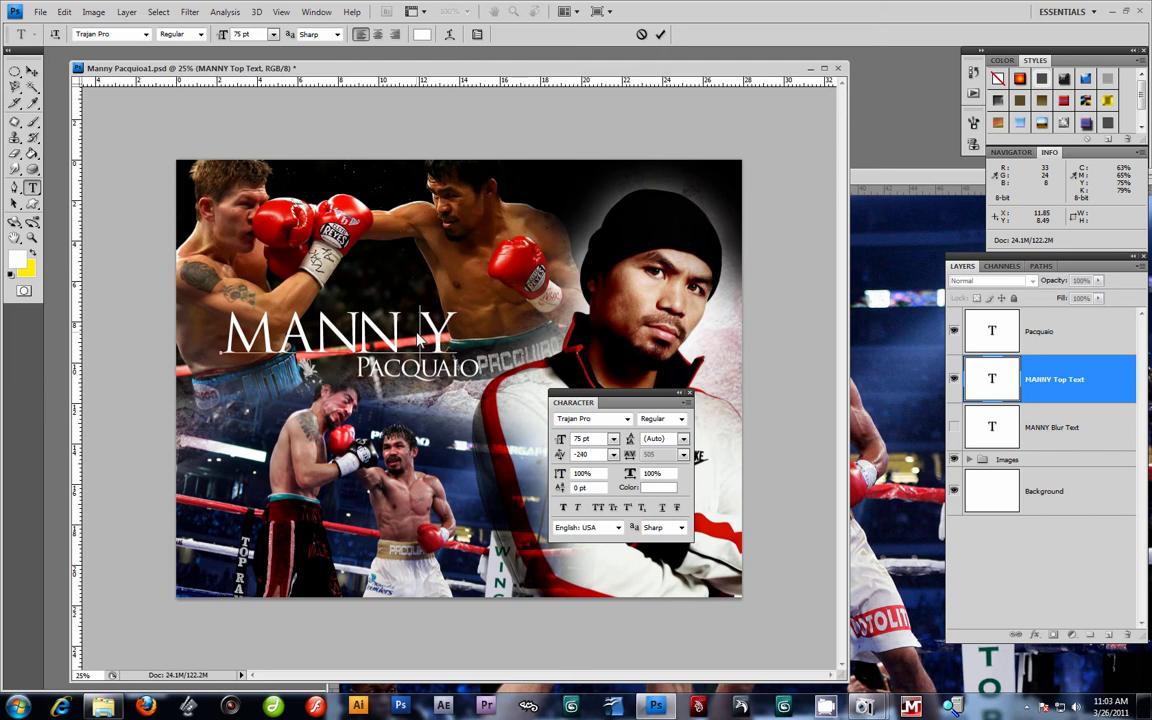
key(alt+Left)
key(alt+Left)
key(alt+Left)
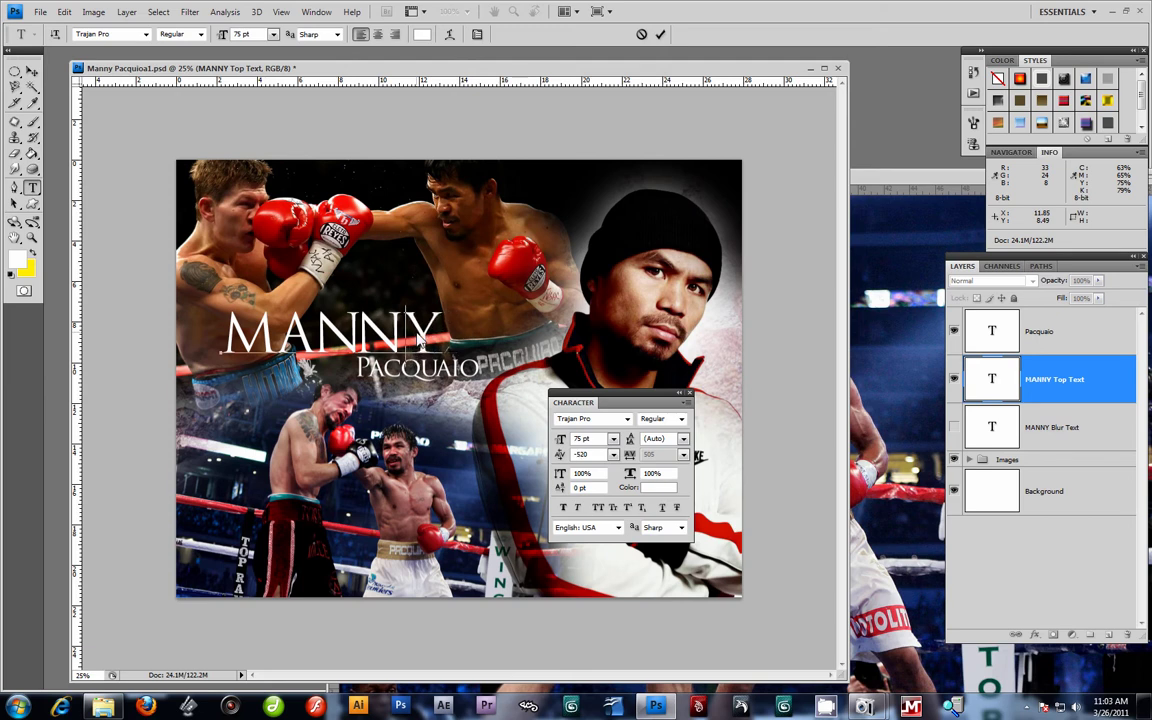
key(alt+Right)
Try a baseline shift on the letters ANN of the MANNY top text and undo it.
drag(255, 309, 367, 320)
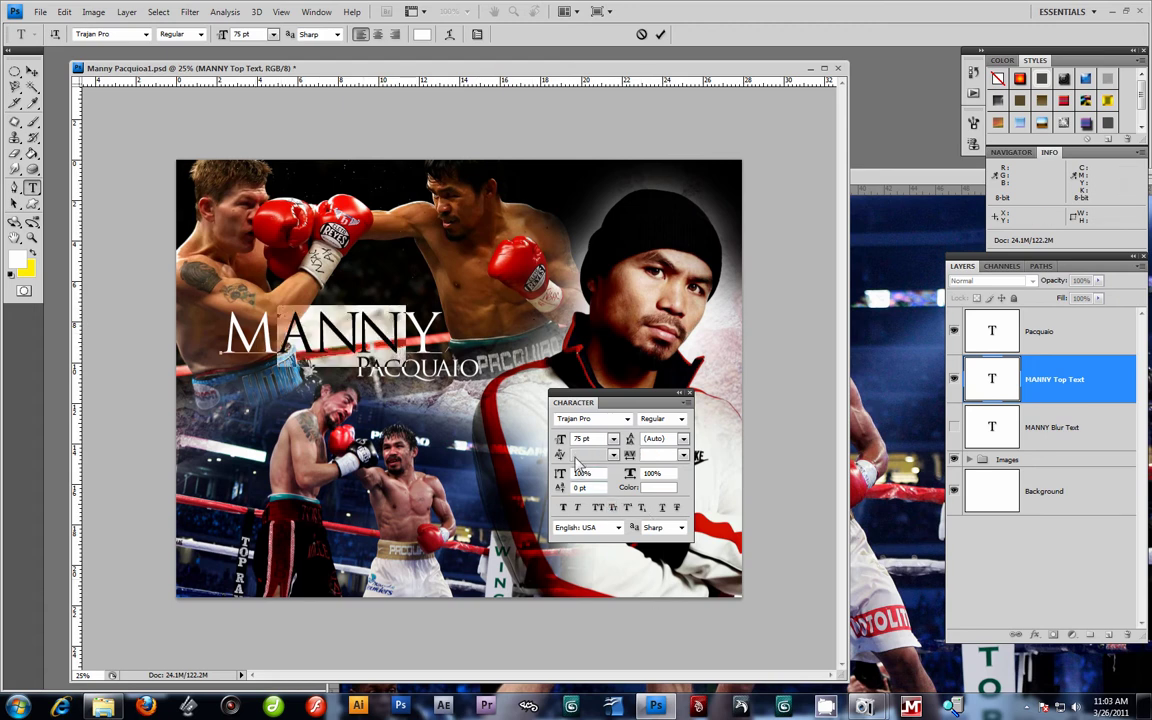
drag(560, 490, 583, 485)
key(ctrl+z)
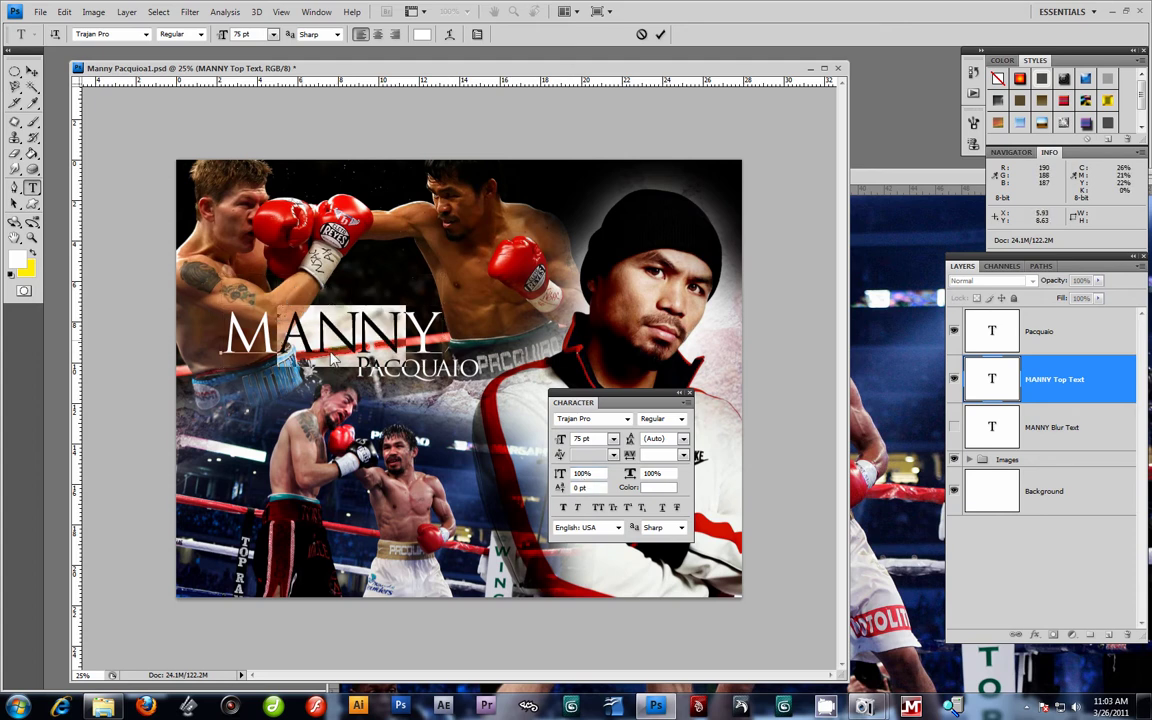
Finish editing the MANNY top text, and show and select the MANNY Blur Text layer.
click(32, 72)
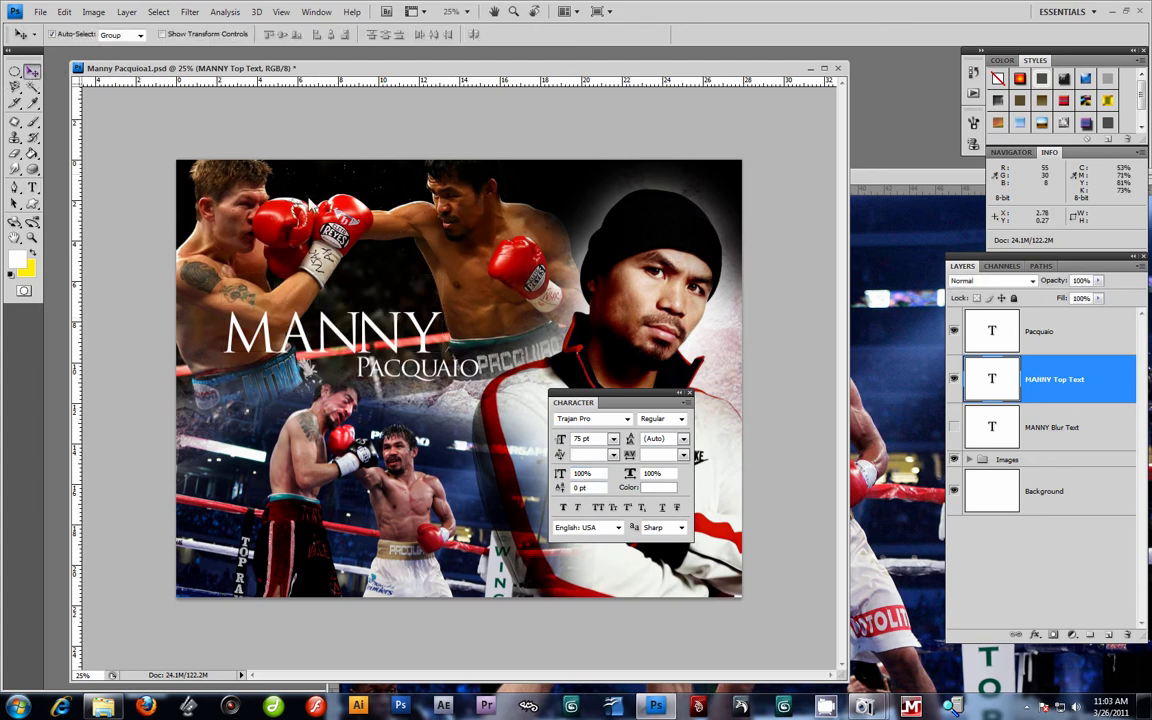
click(688, 393)
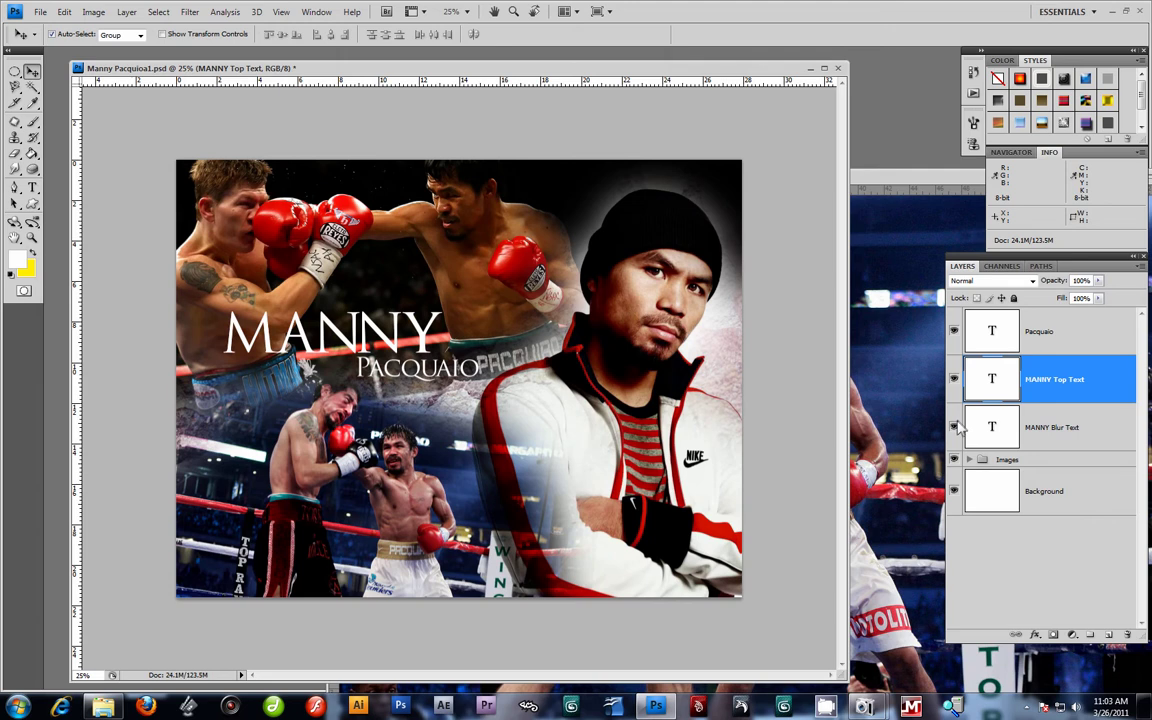
click(1070, 440)
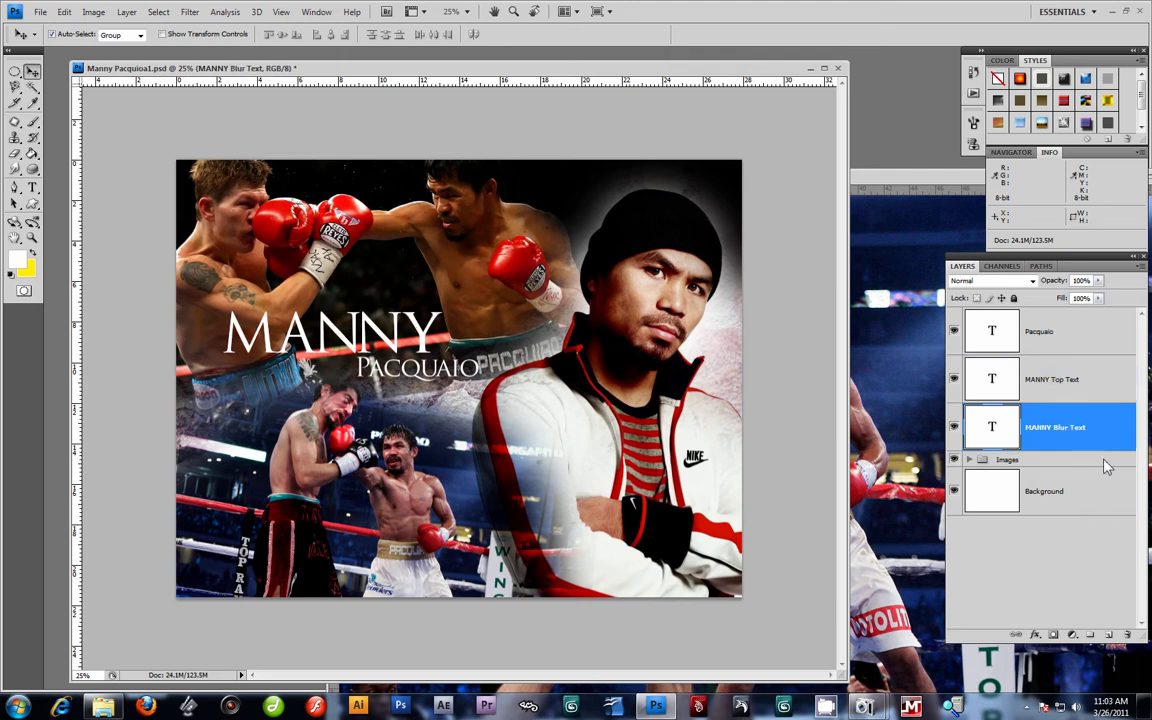
Rasterize the MANNY Blur Text layer, apply a Motion Blur at 0° and 284 pixels, and check it with the top text hidden.
click(189, 11)
mouse_move(158, 11)
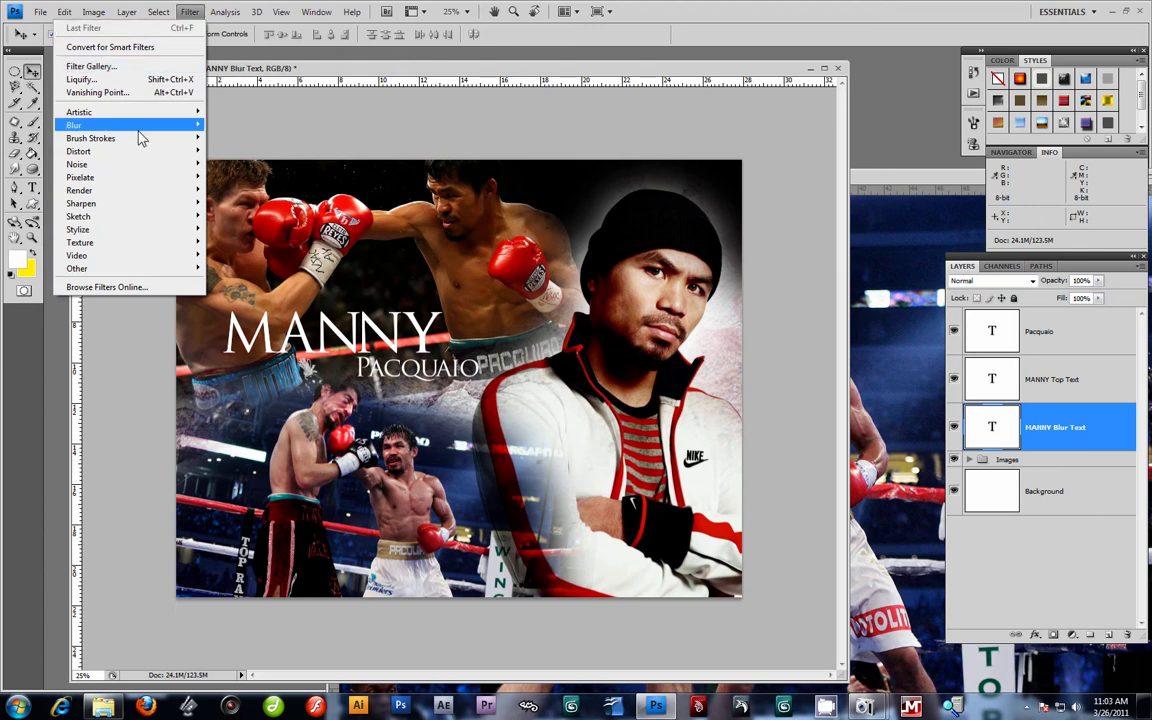
mouse_move(134, 126)
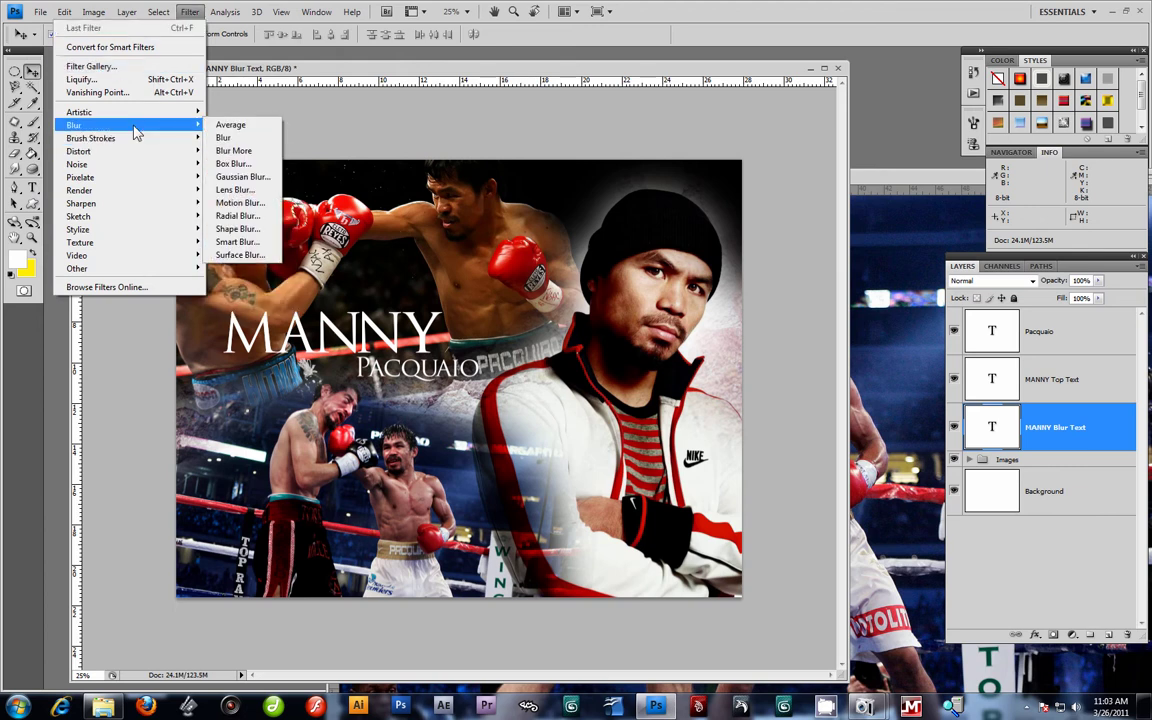
click(231, 188)
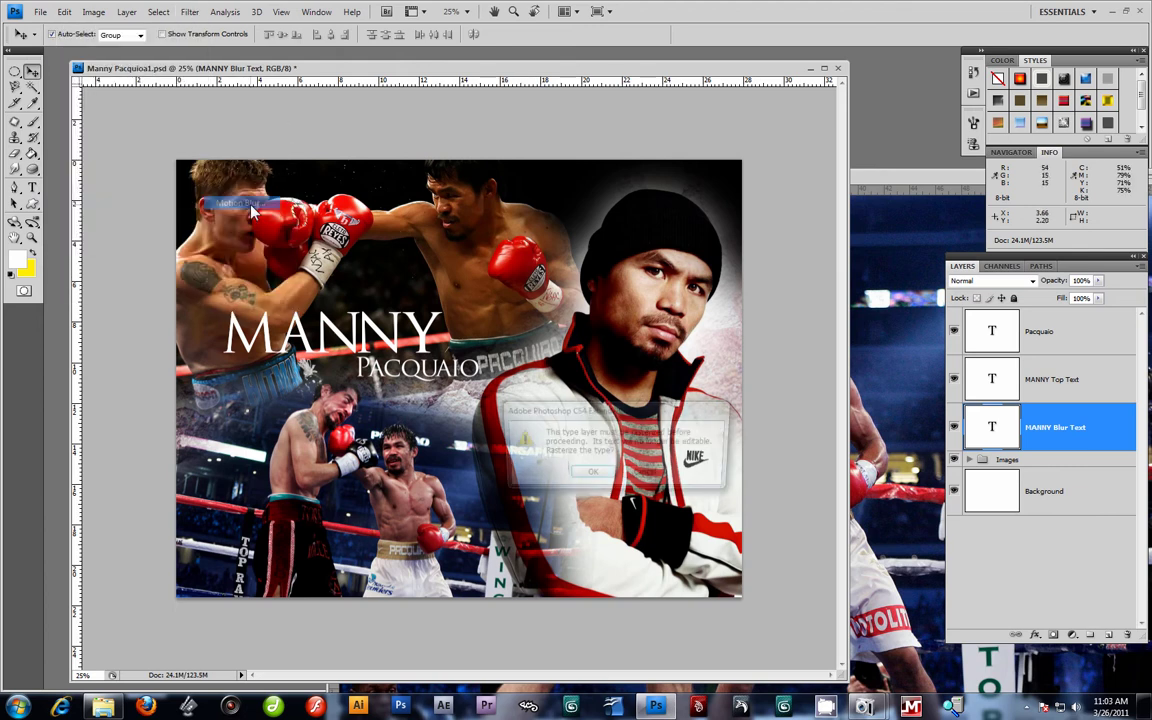
drag(625, 410, 712, 312)
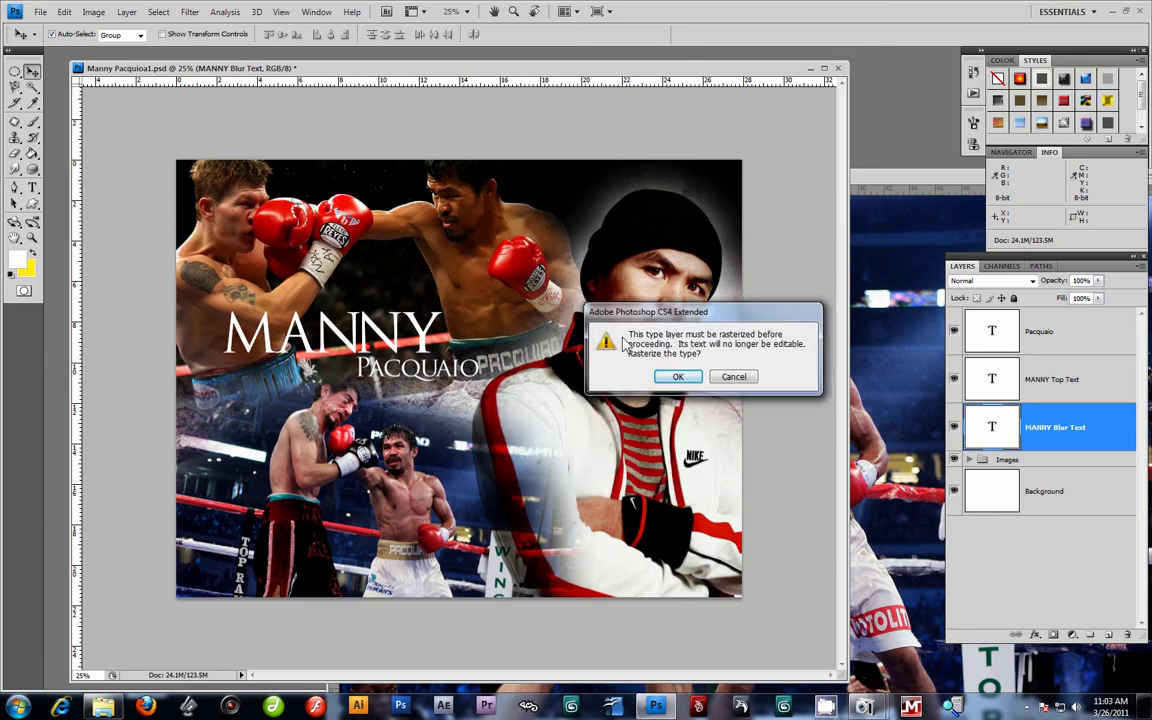
click(678, 377)
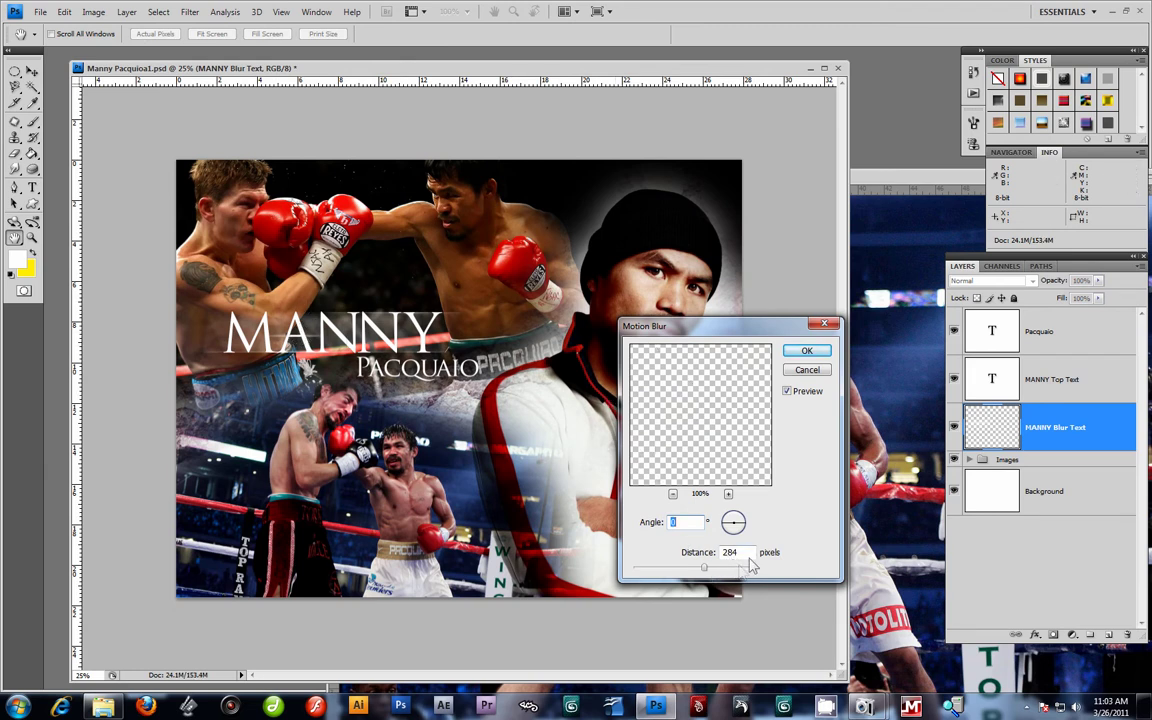
click(807, 351)
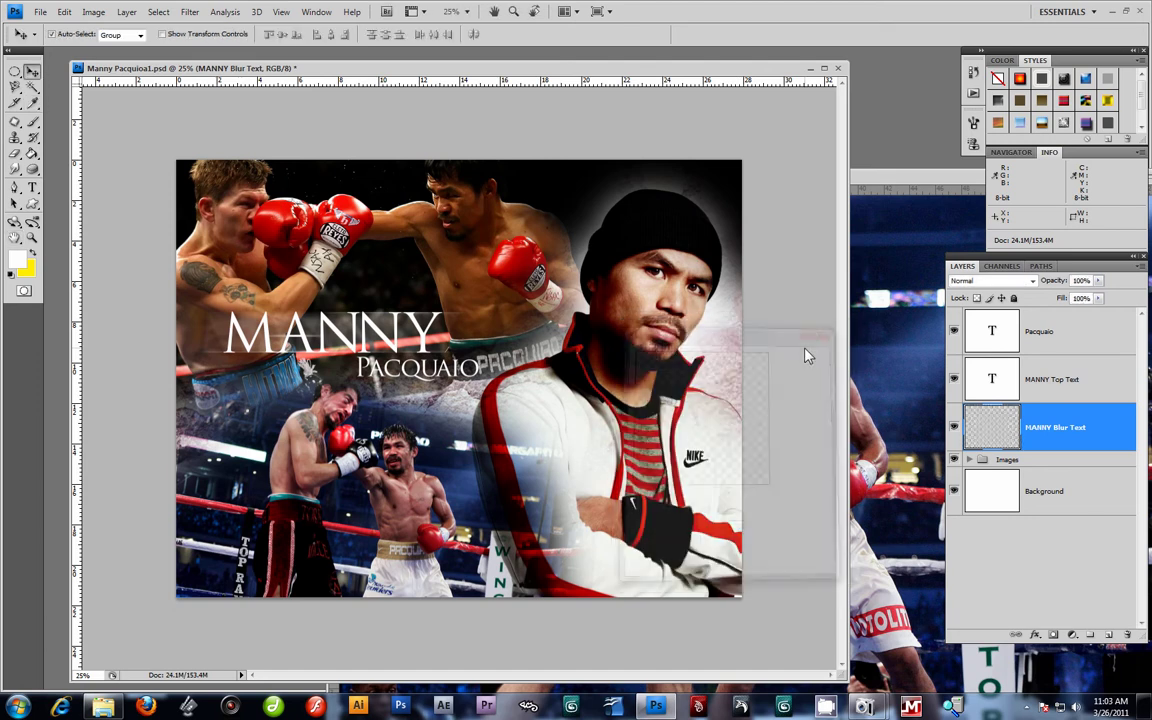
click(953, 379)
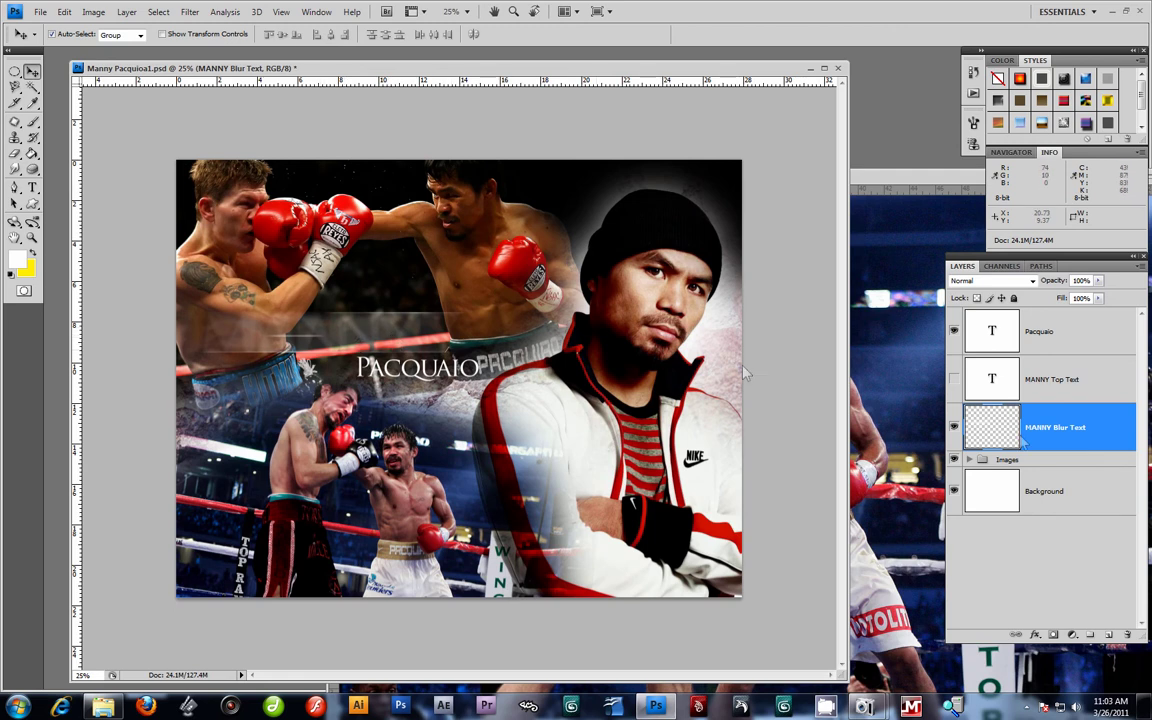
click(953, 380)
Highlight the second N on the MANNY Top Text layer, leave text editing, and rasterize the layer.
click(1068, 386)
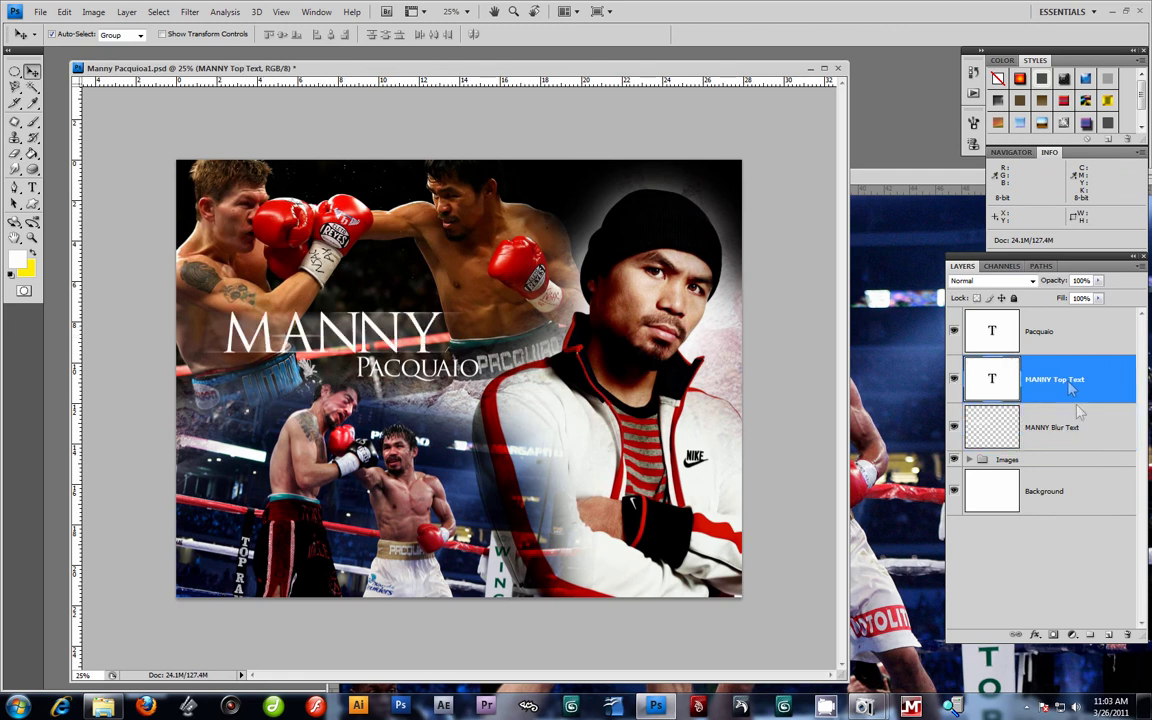
key(t)
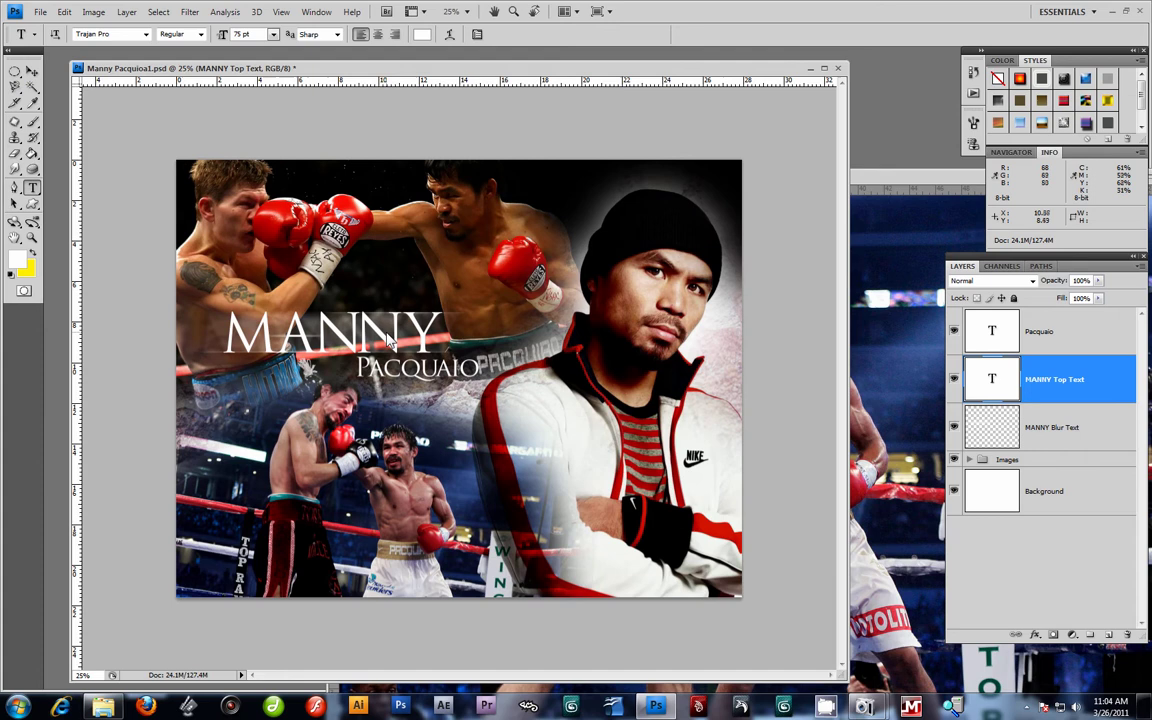
drag(356, 338, 406, 348)
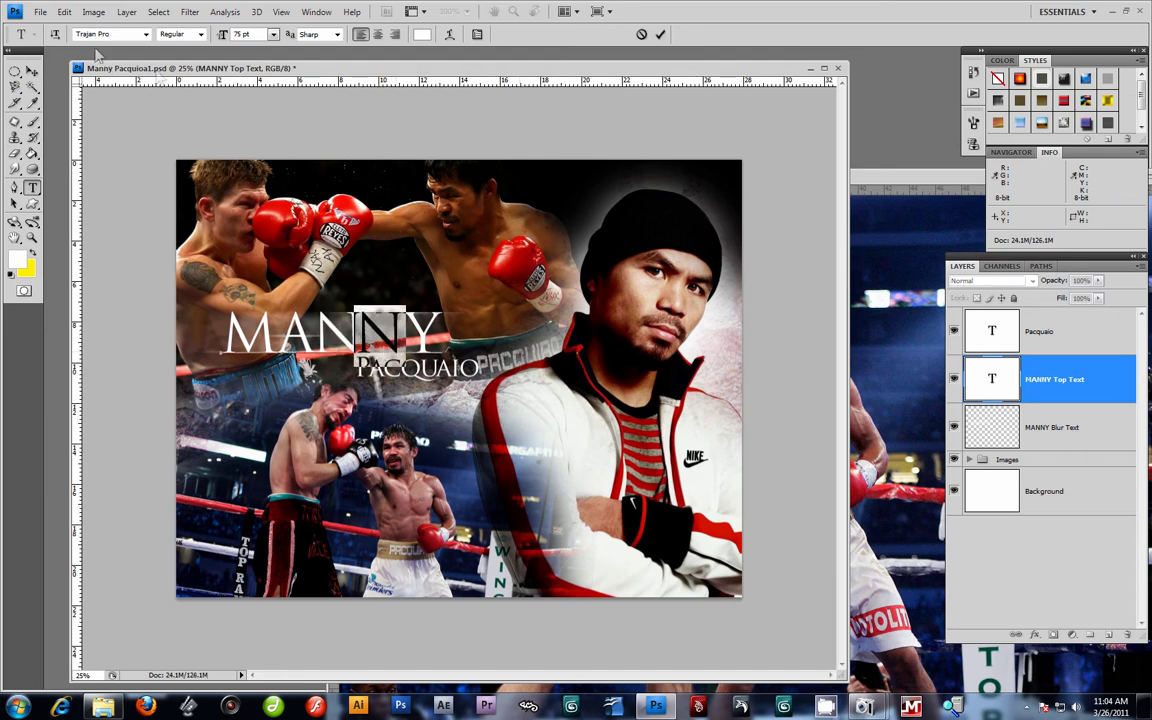
click(33, 73)
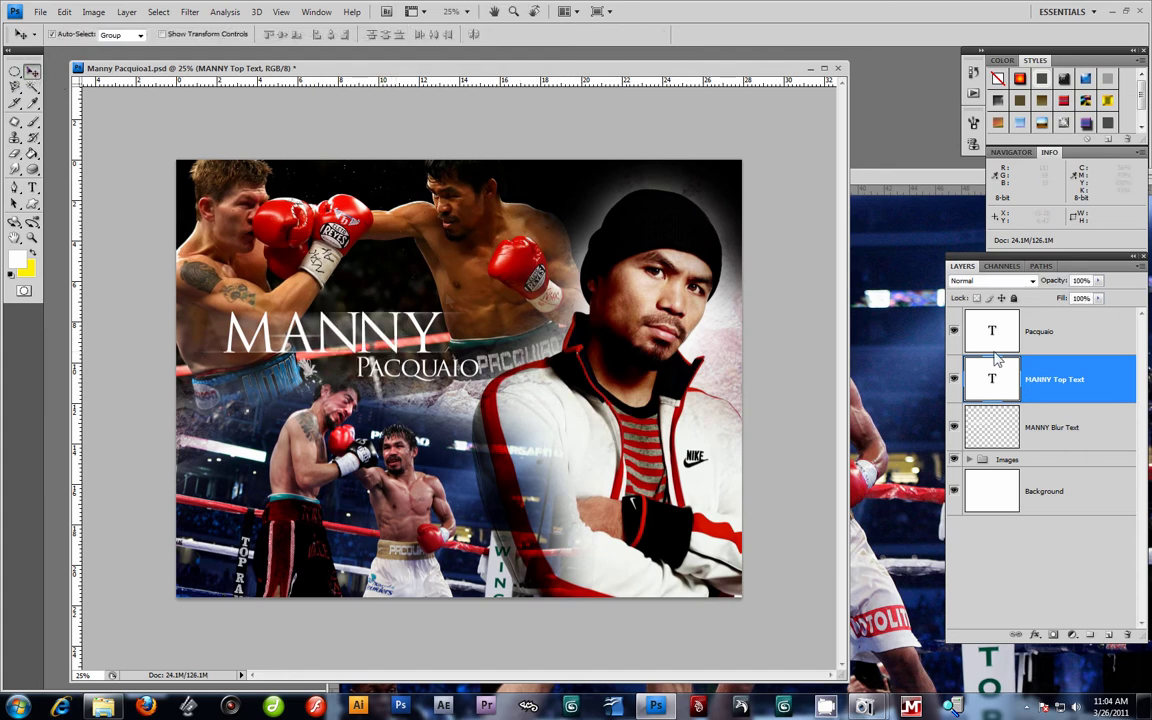
right_click(1066, 387)
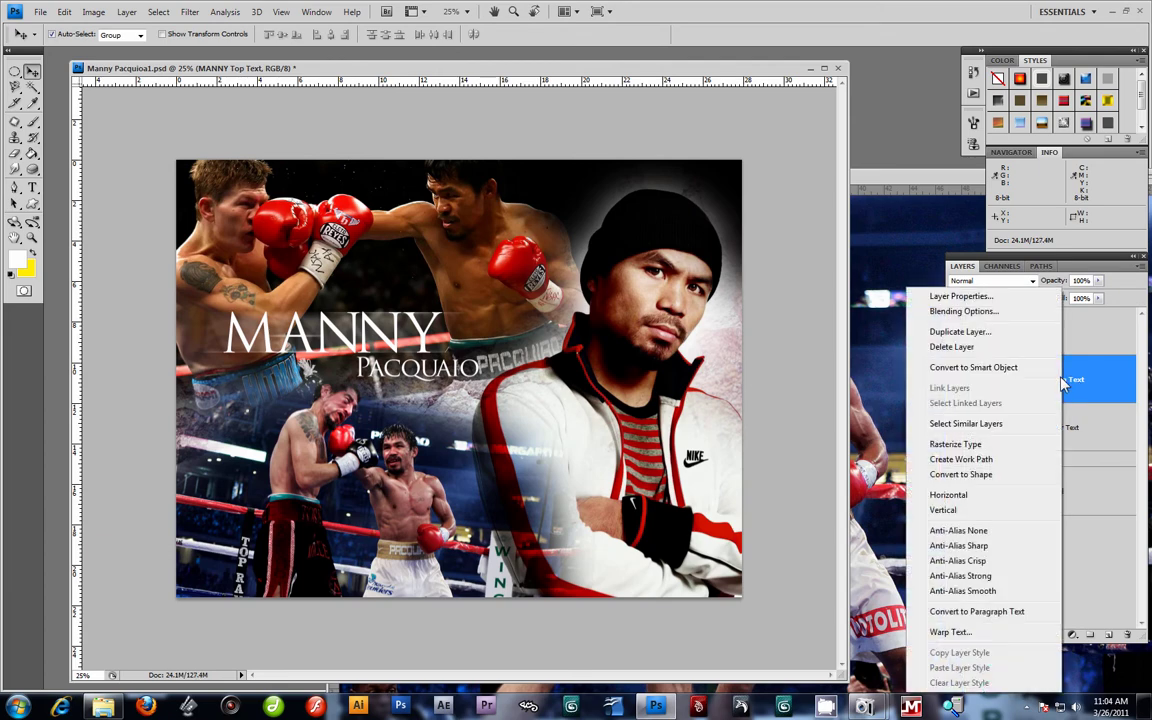
click(978, 449)
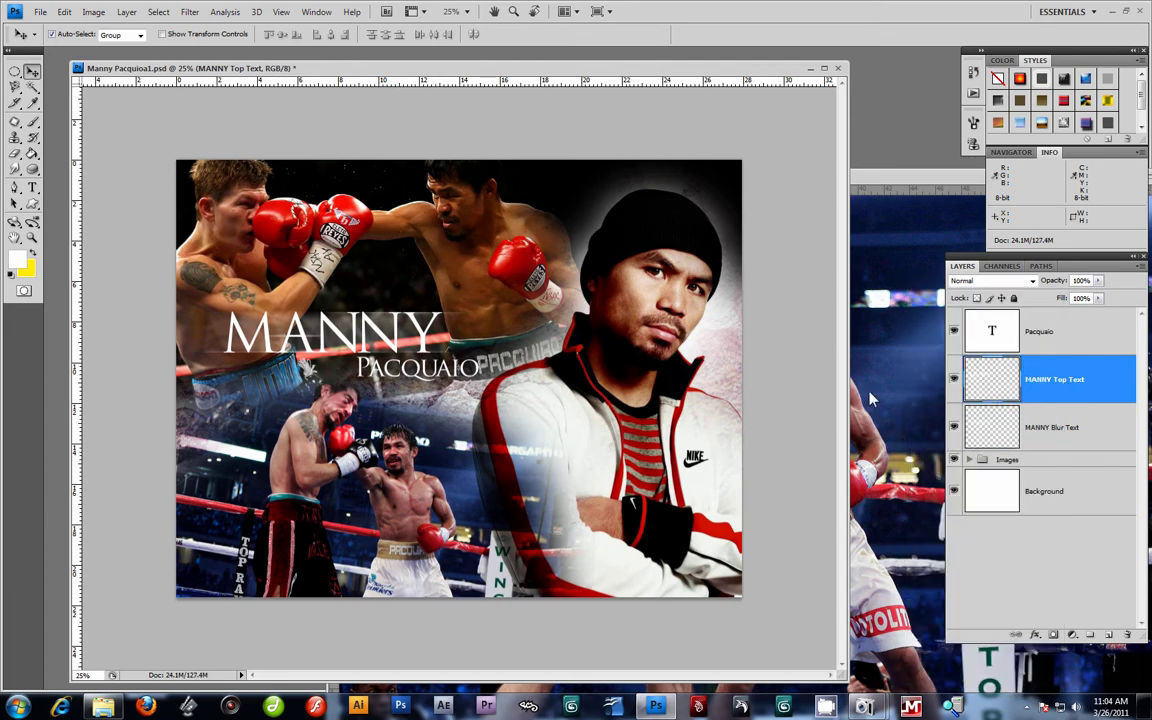
Try editing the rasterized MANNY top text with the Type tool, and delete the extra text layer this adds.
click(32, 187)
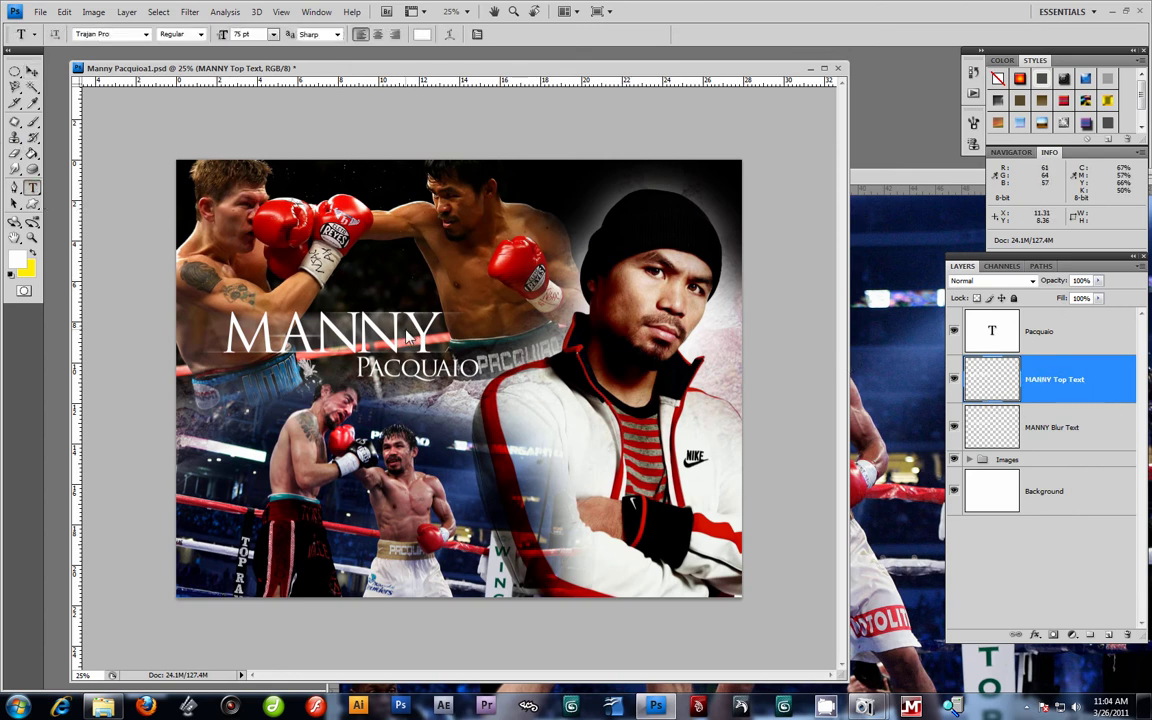
click(362, 305)
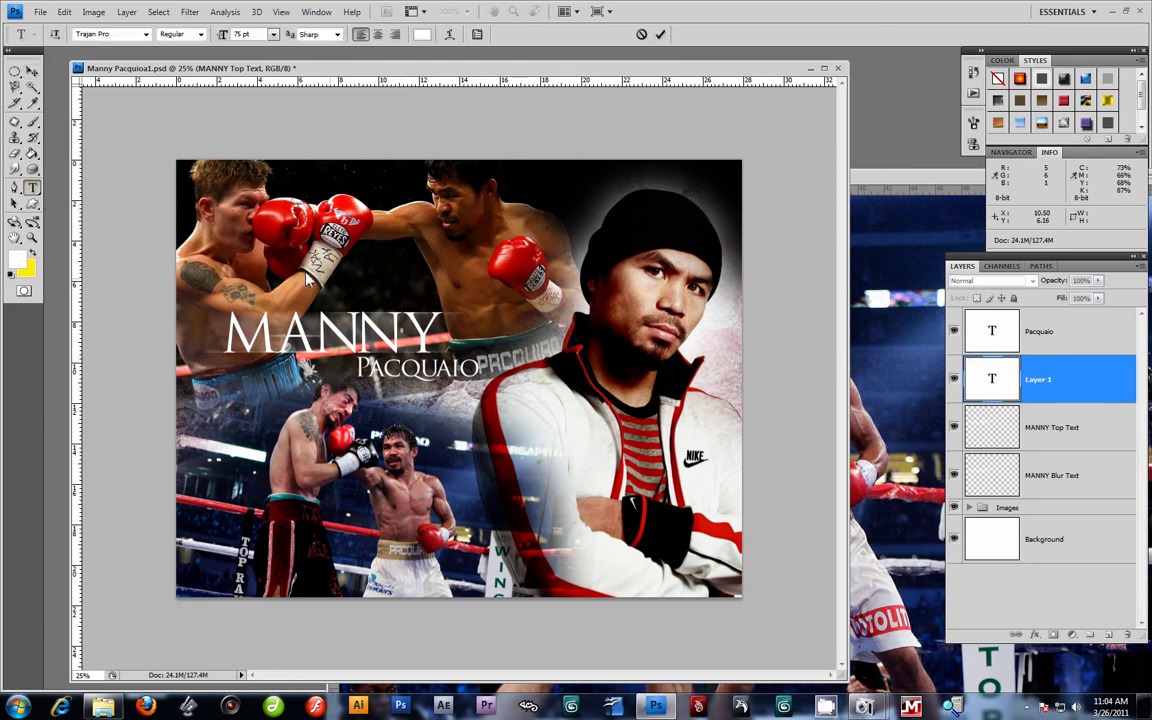
click(32, 72)
click(1127, 636)
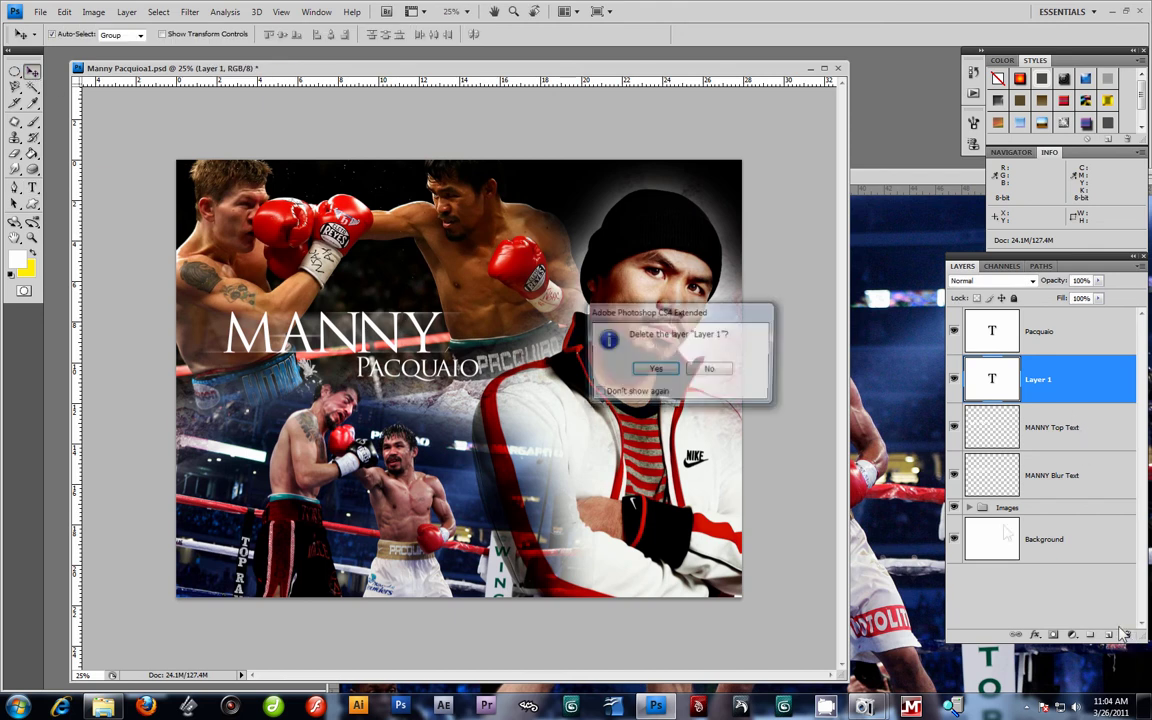
click(656, 367)
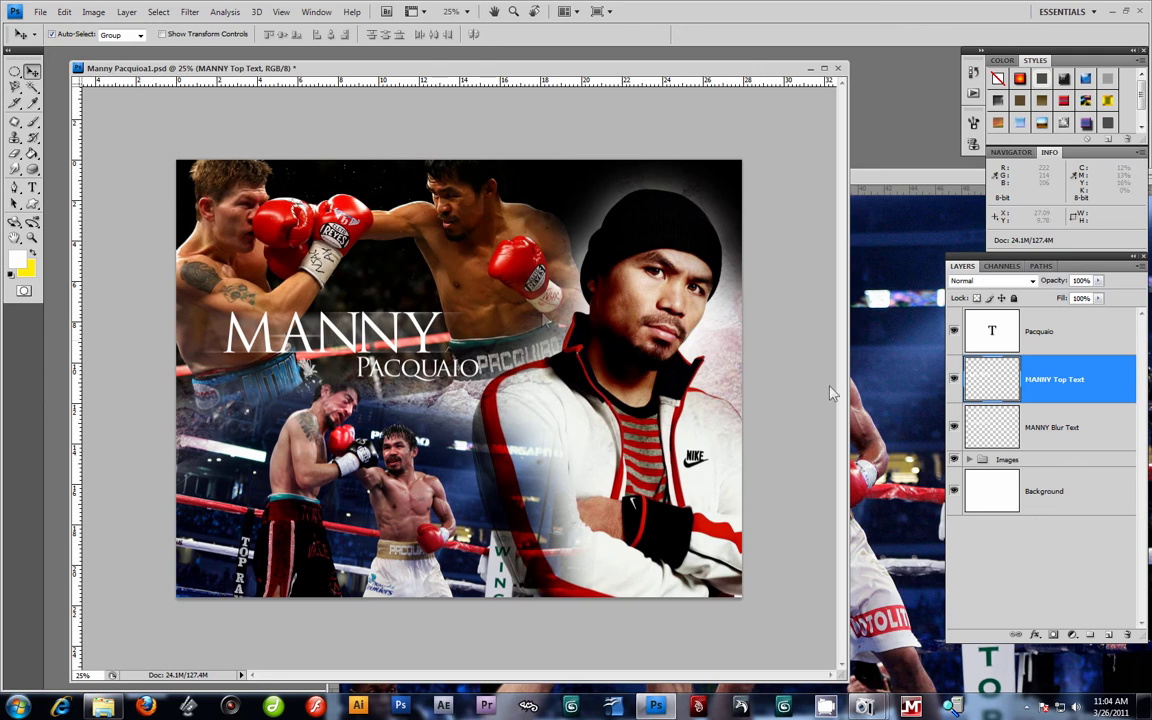
Try the Eraser on the MANNY Top Text layer with its brush reduced to 600 px, and look through the brush presets.
click(14, 153)
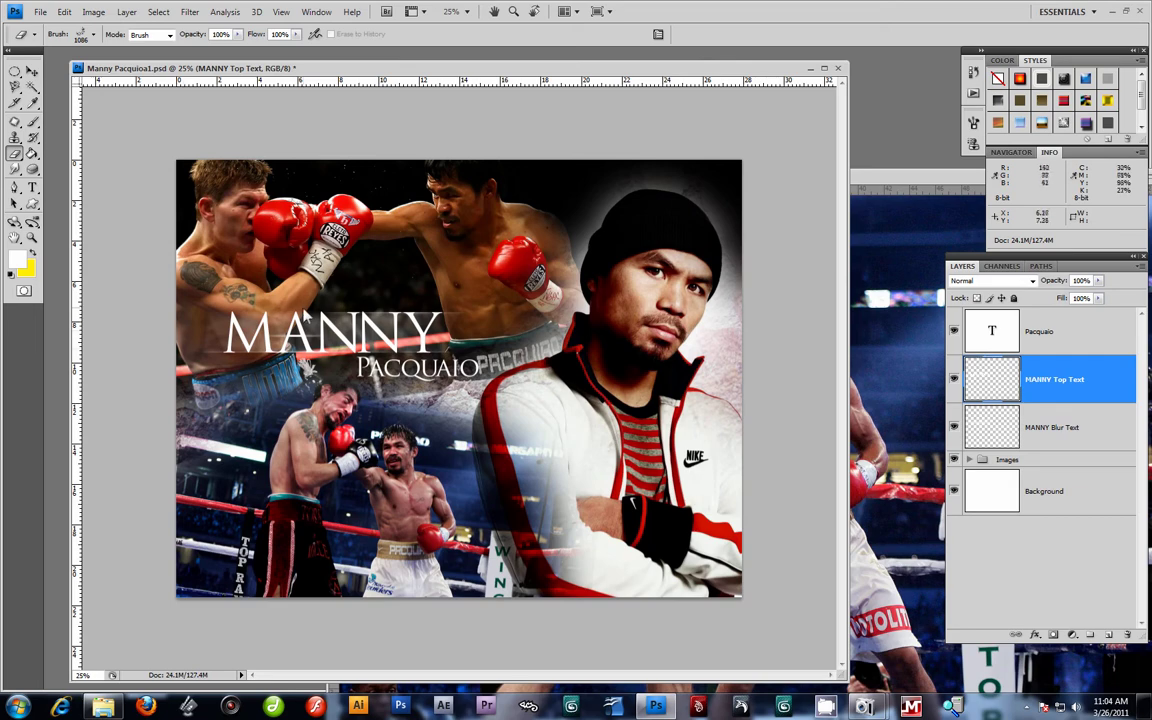
key(bracketleft)
key(bracketleft)
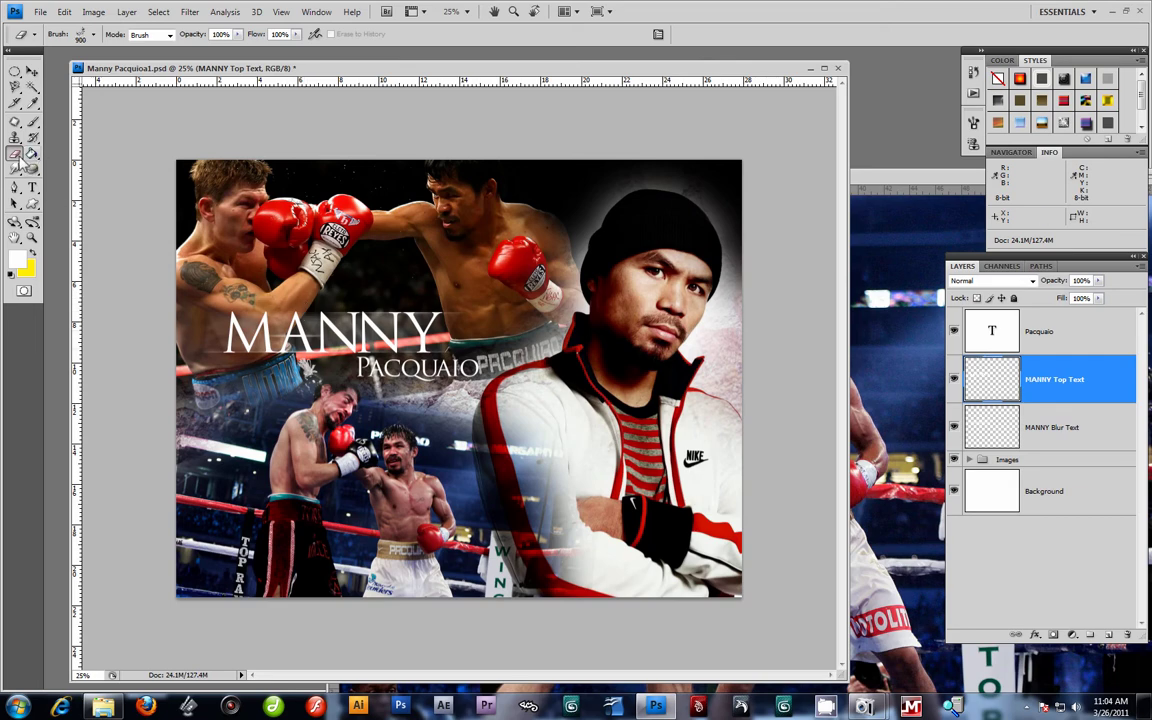
click(92, 35)
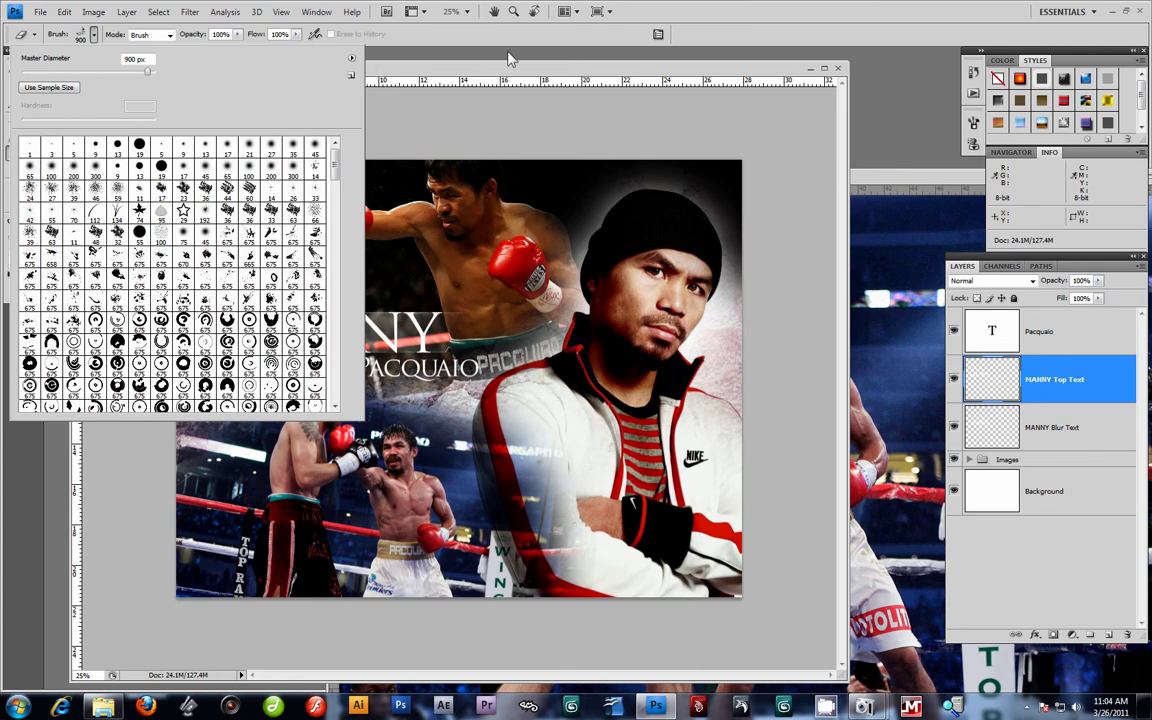
click(450, 40)
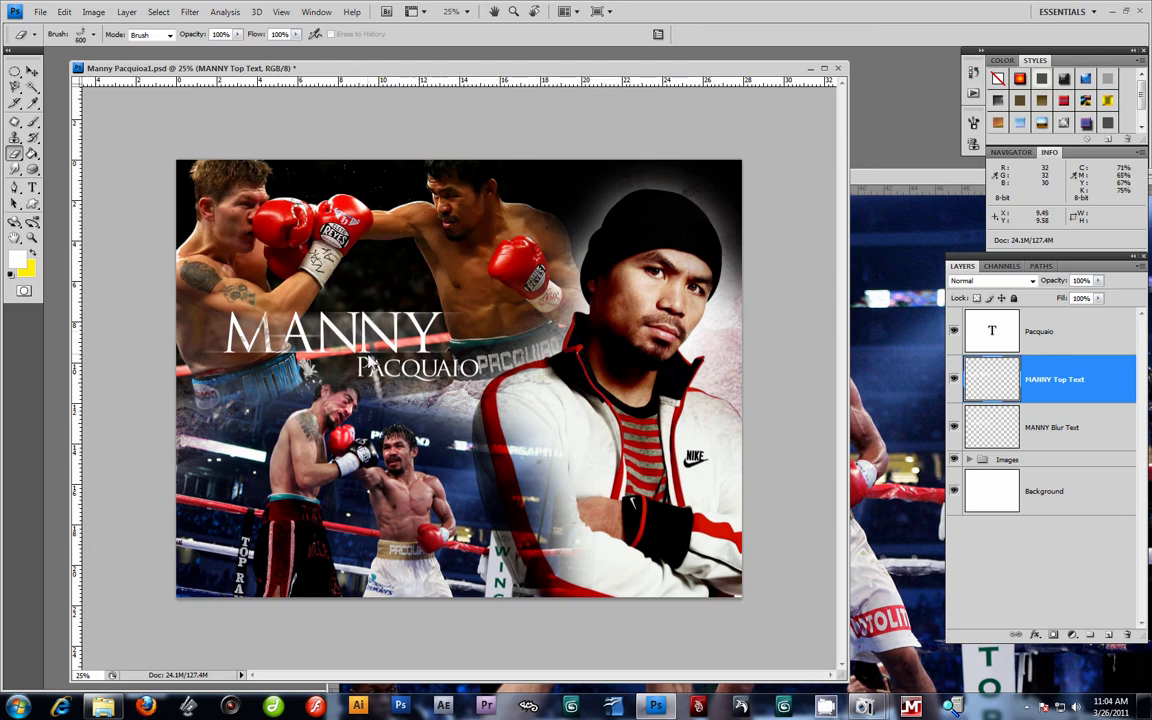
Duplicate the Pacquaio text layer under the name Pacquaio Top Text.
key(v)
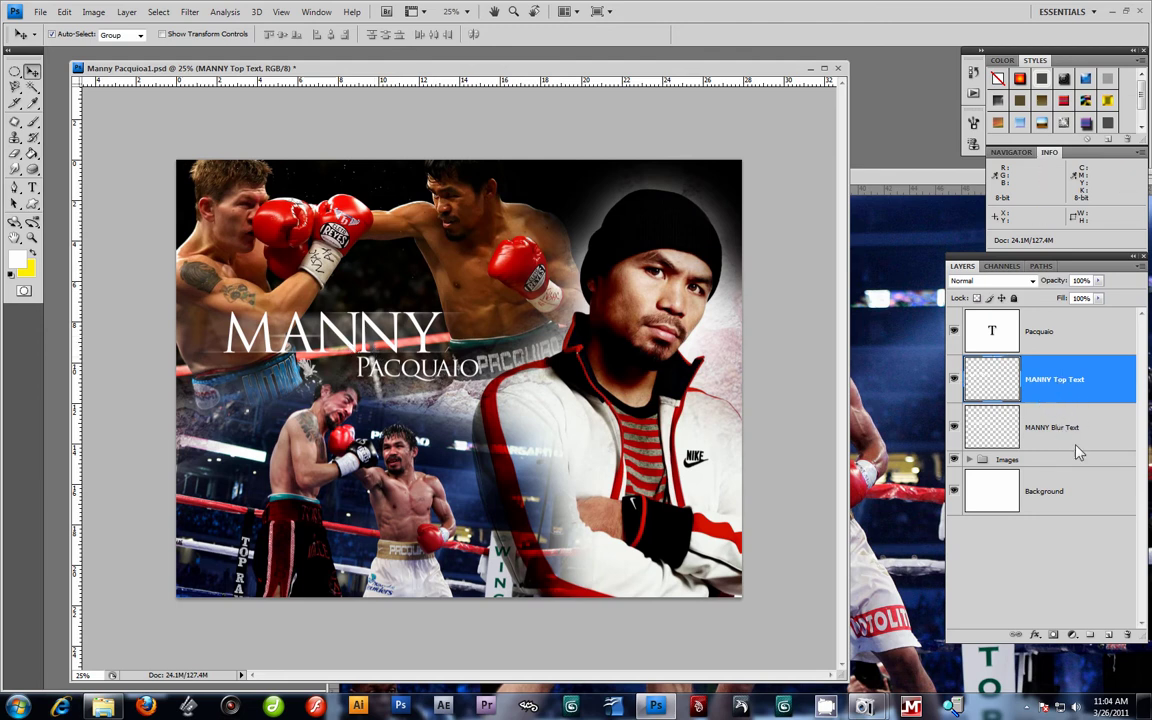
click(1040, 334)
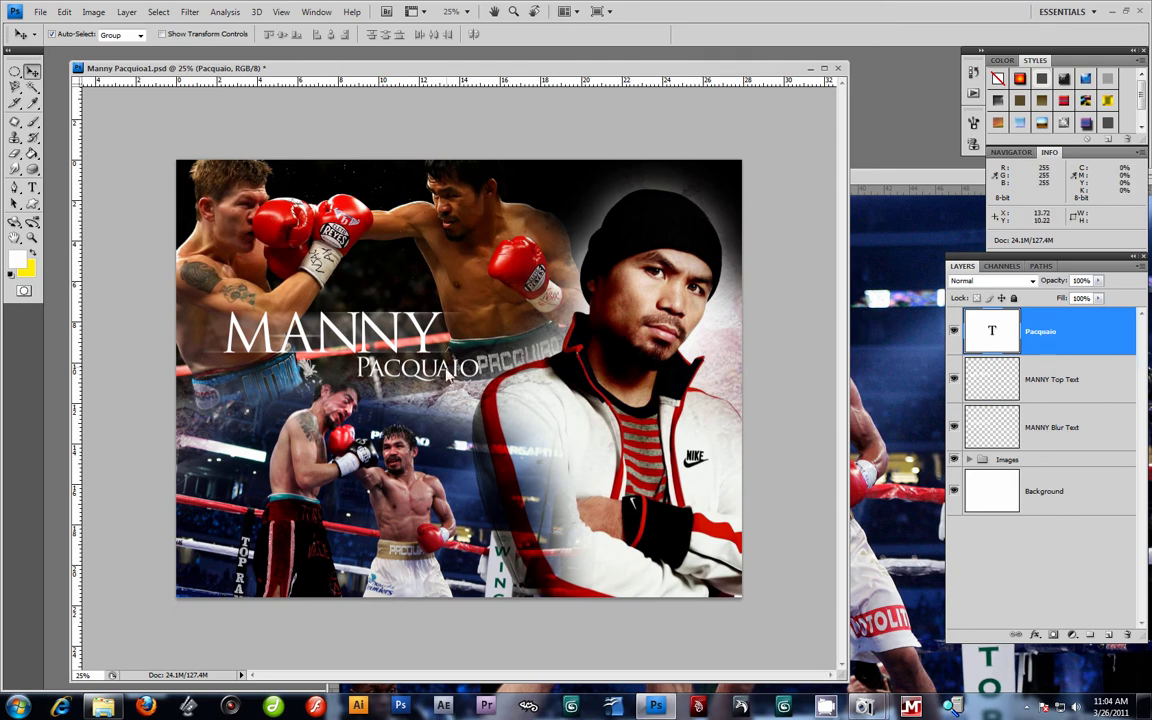
right_click(1108, 334)
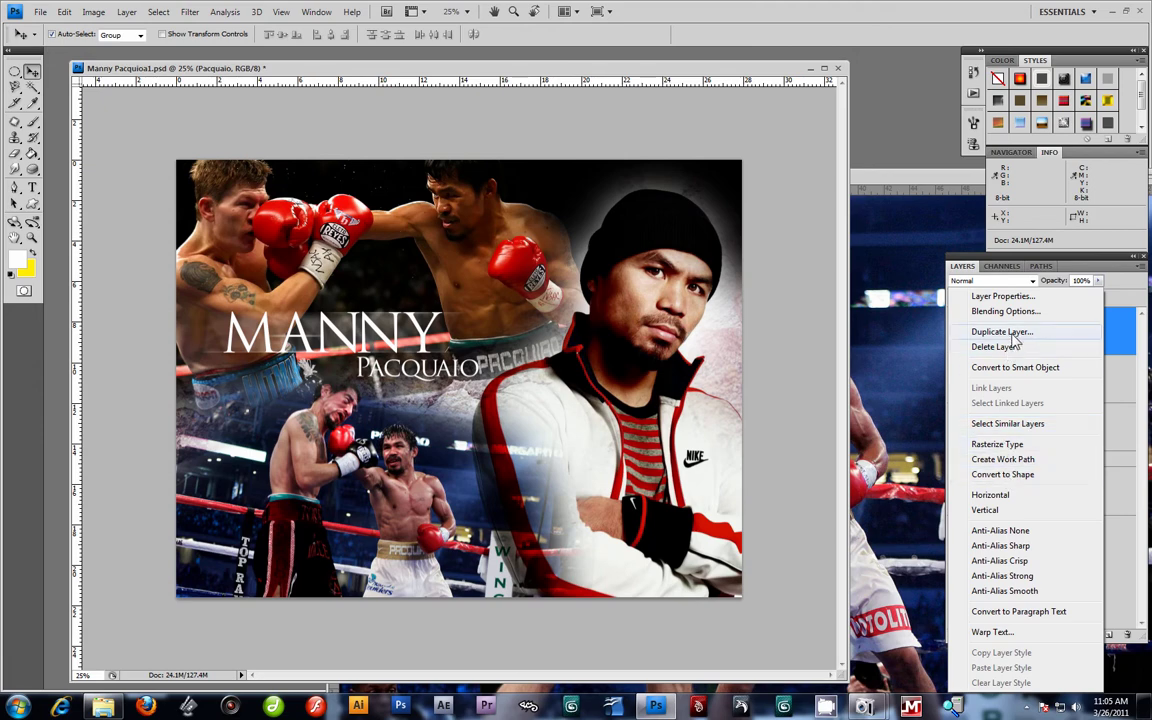
click(1013, 336)
click(558, 312)
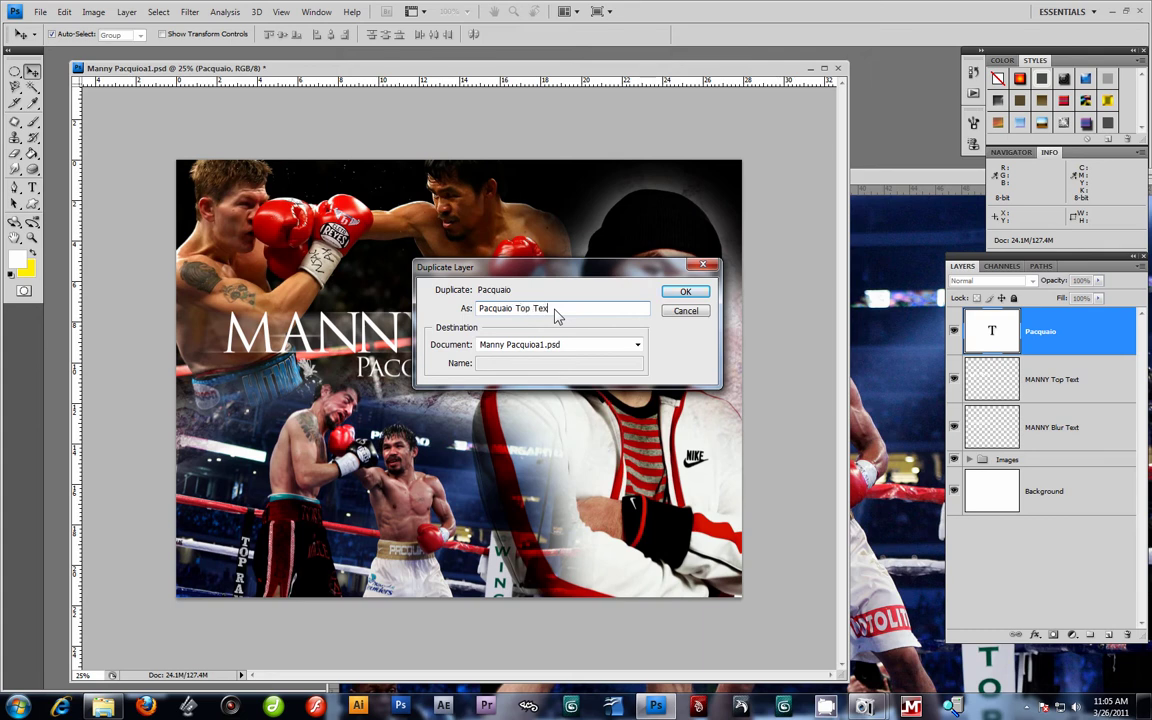
key(Return)
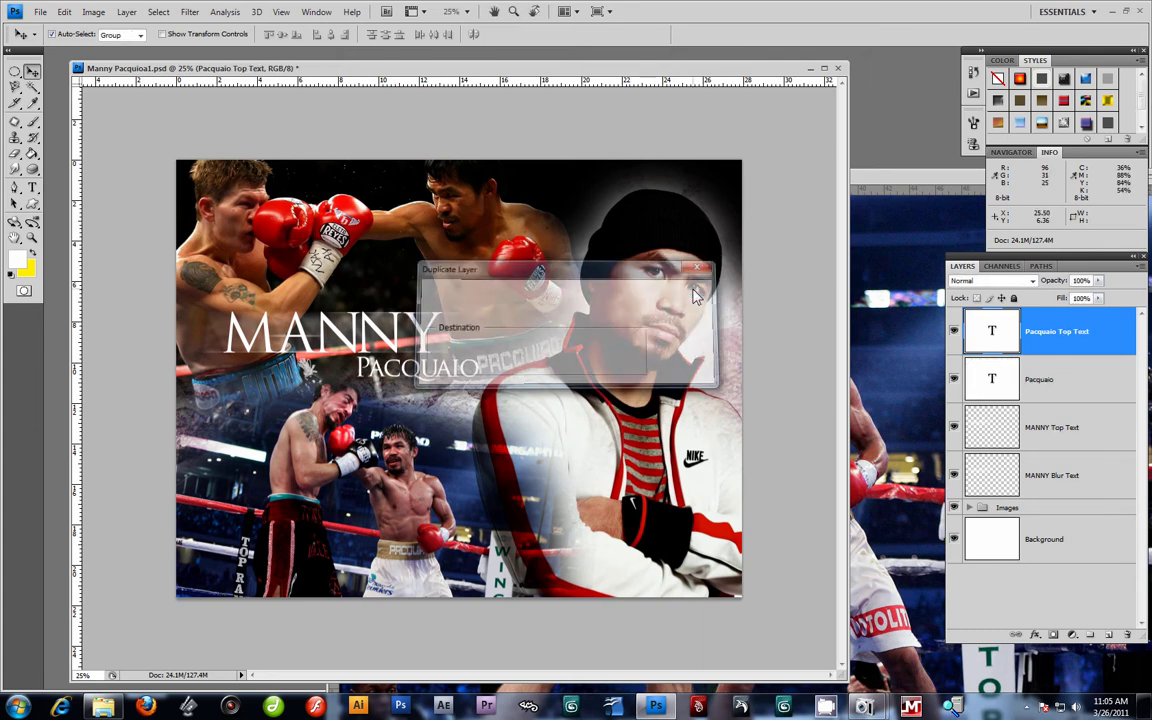
Rename the original Pacquaio text layer as Pacquaio Blur Text.
click(1059, 389)
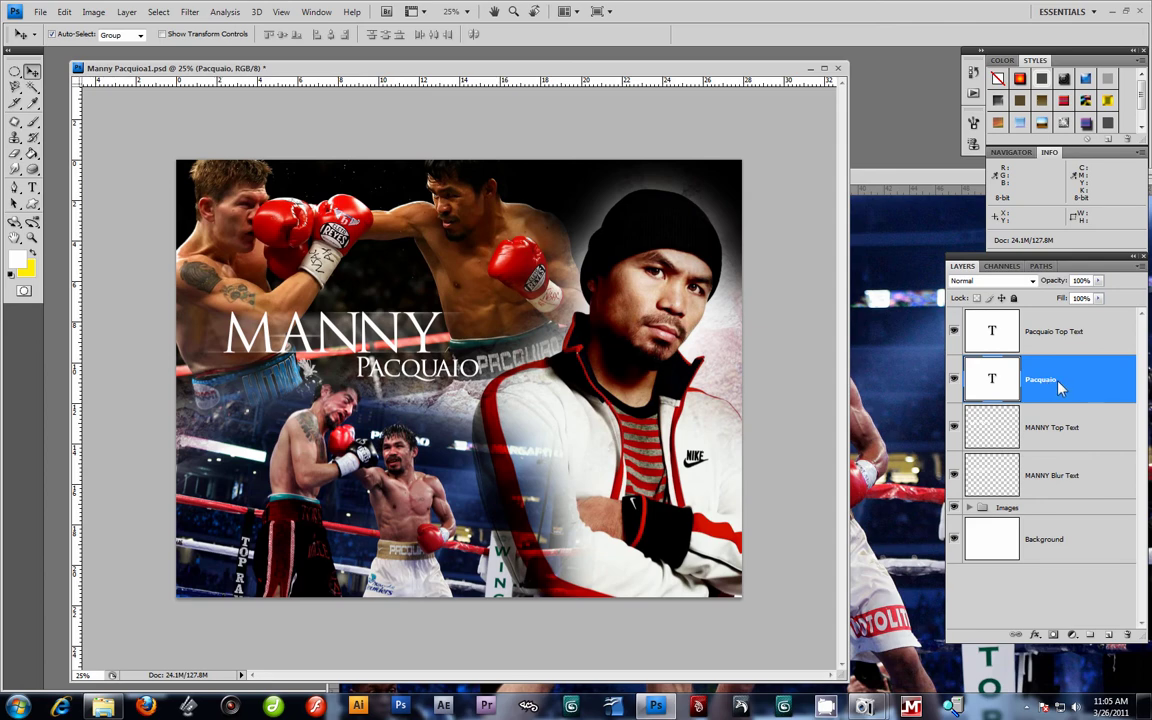
double_click(1079, 389)
click(1049, 285)
click(1057, 380)
key(Return)
Rasterize the Pacquaio Blur Text layer and apply a Motion Blur at 0° and 284 pixels.
click(189, 11)
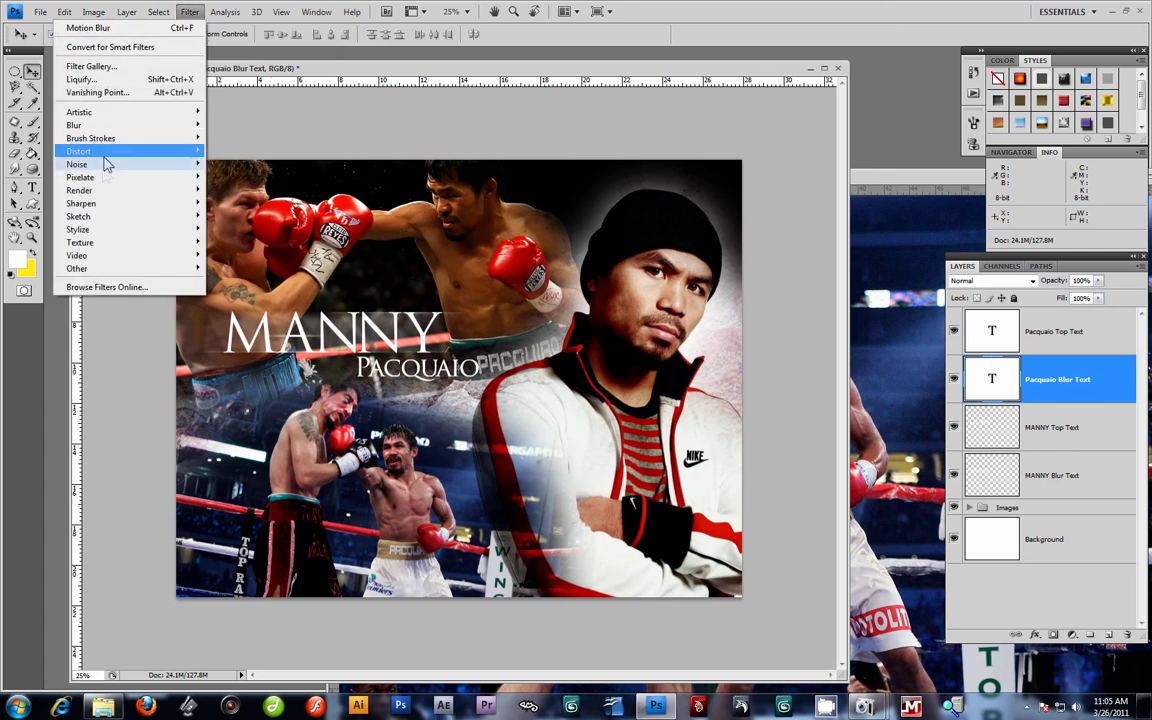
mouse_move(96, 124)
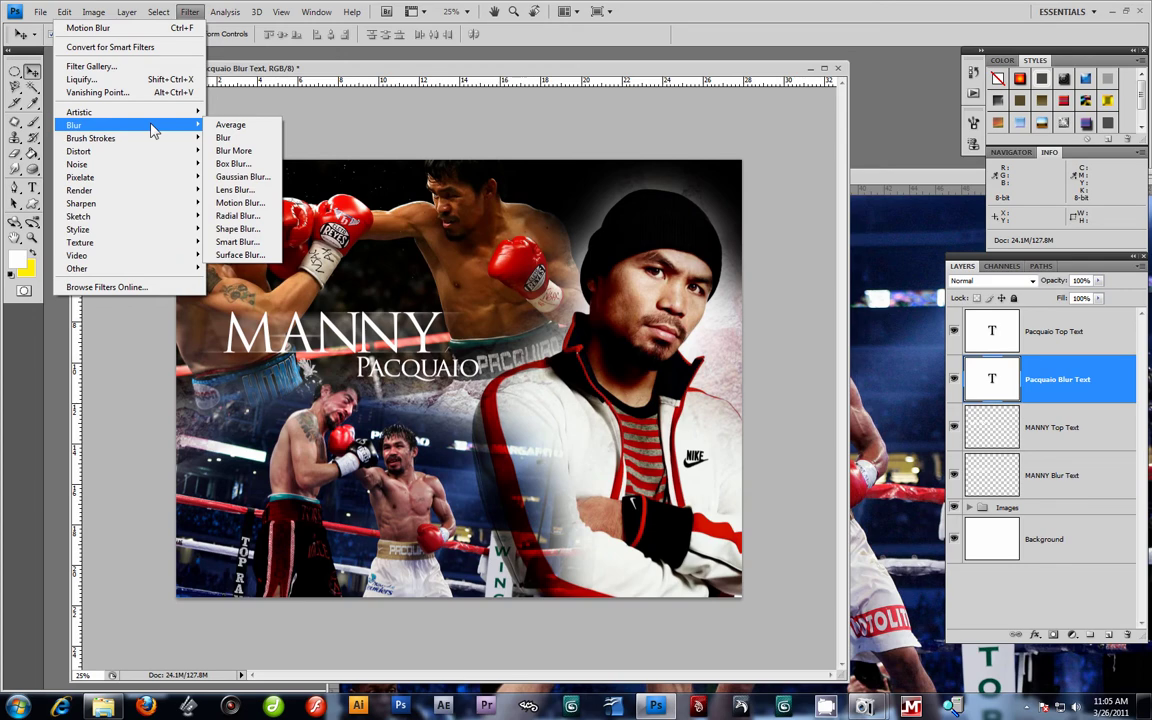
click(230, 177)
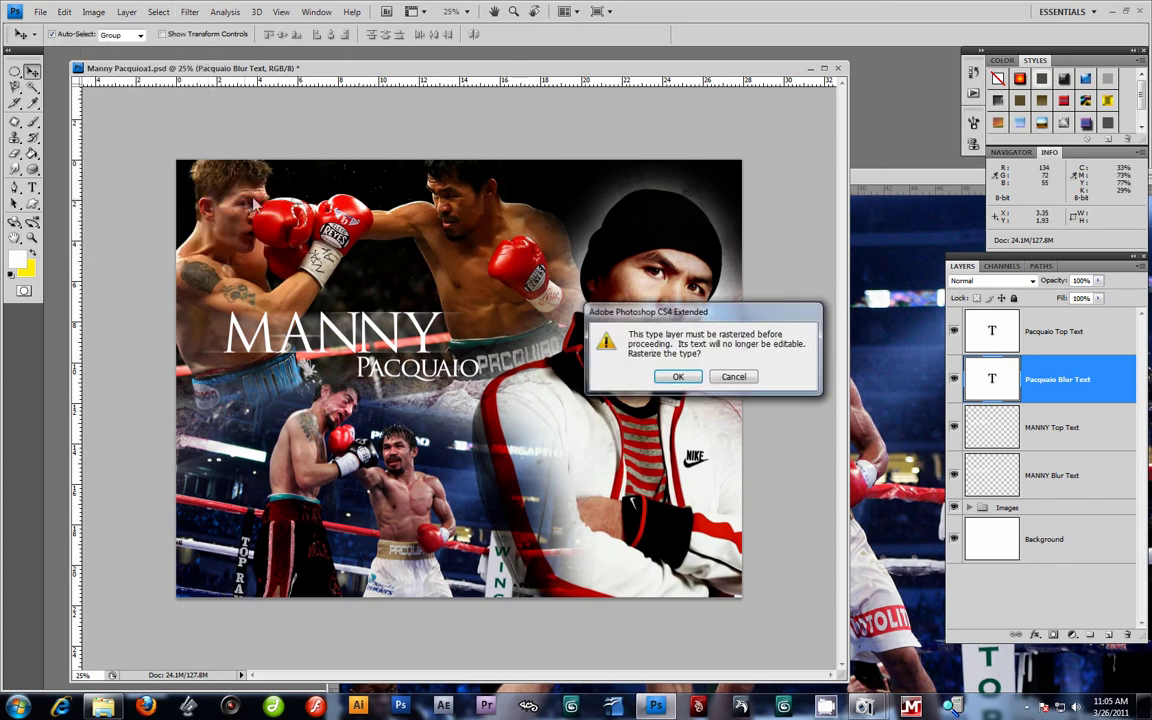
click(677, 377)
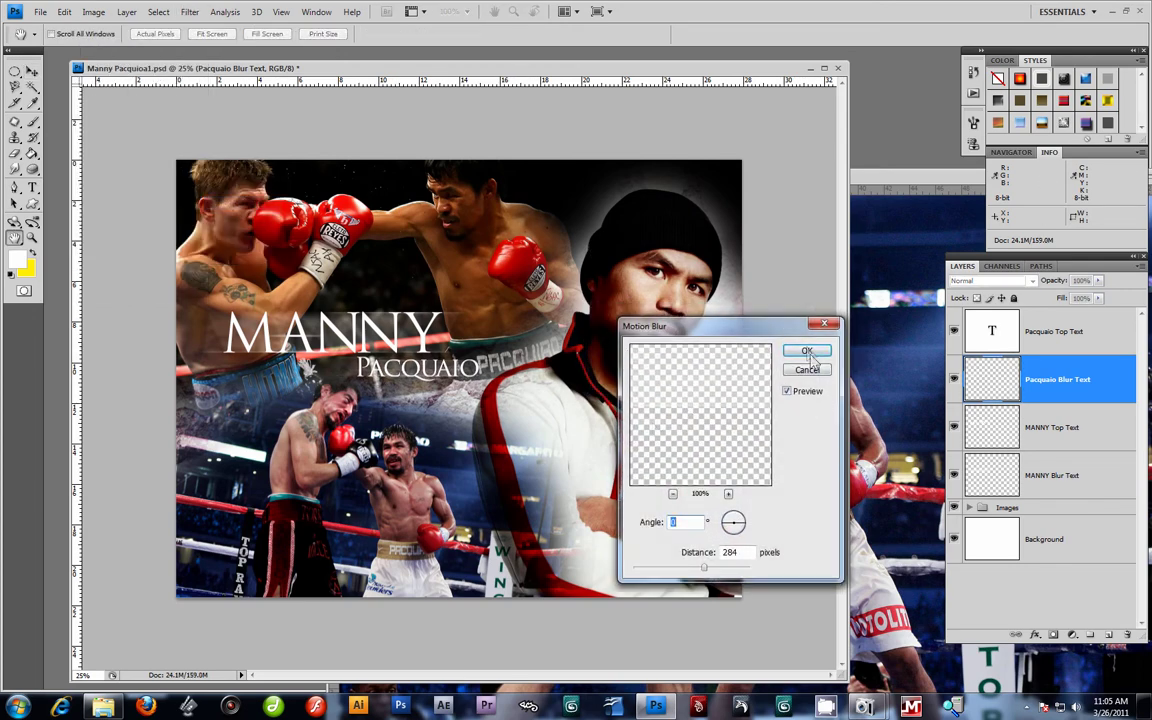
key(Return)
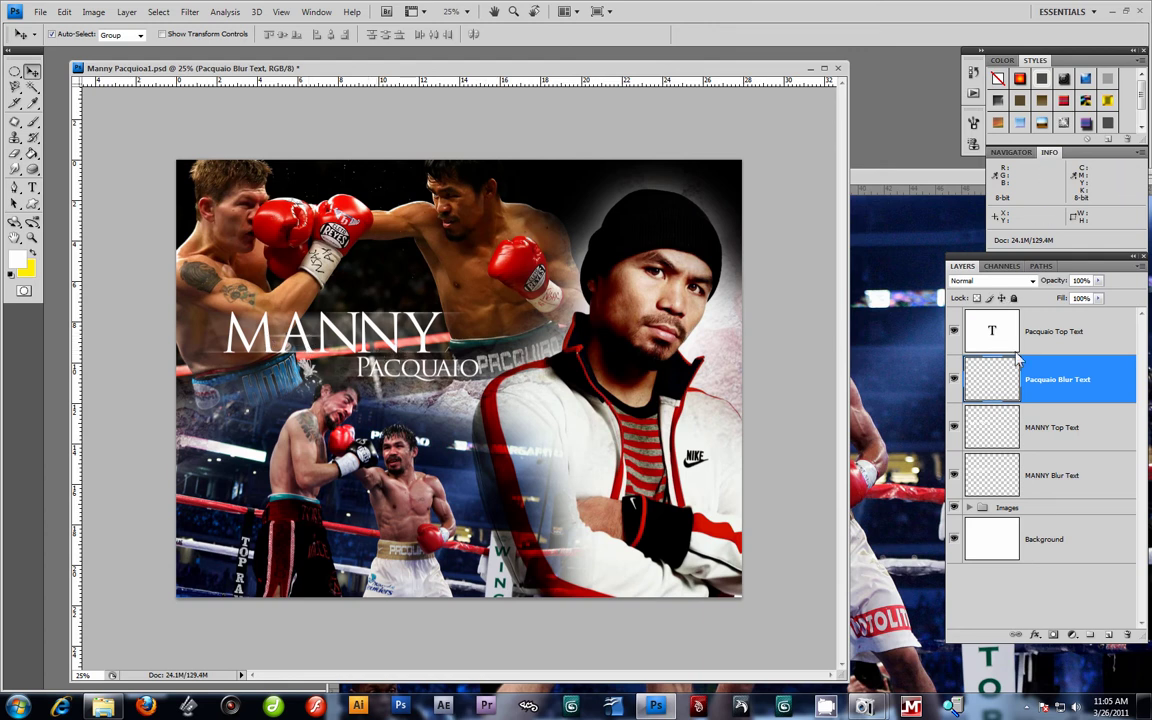
Lower the opacity of the Pacquaio Blur Text and MANNY Blur Text layers to 90% each.
click(1033, 343)
click(1045, 383)
drag(1098, 280, 1095, 301)
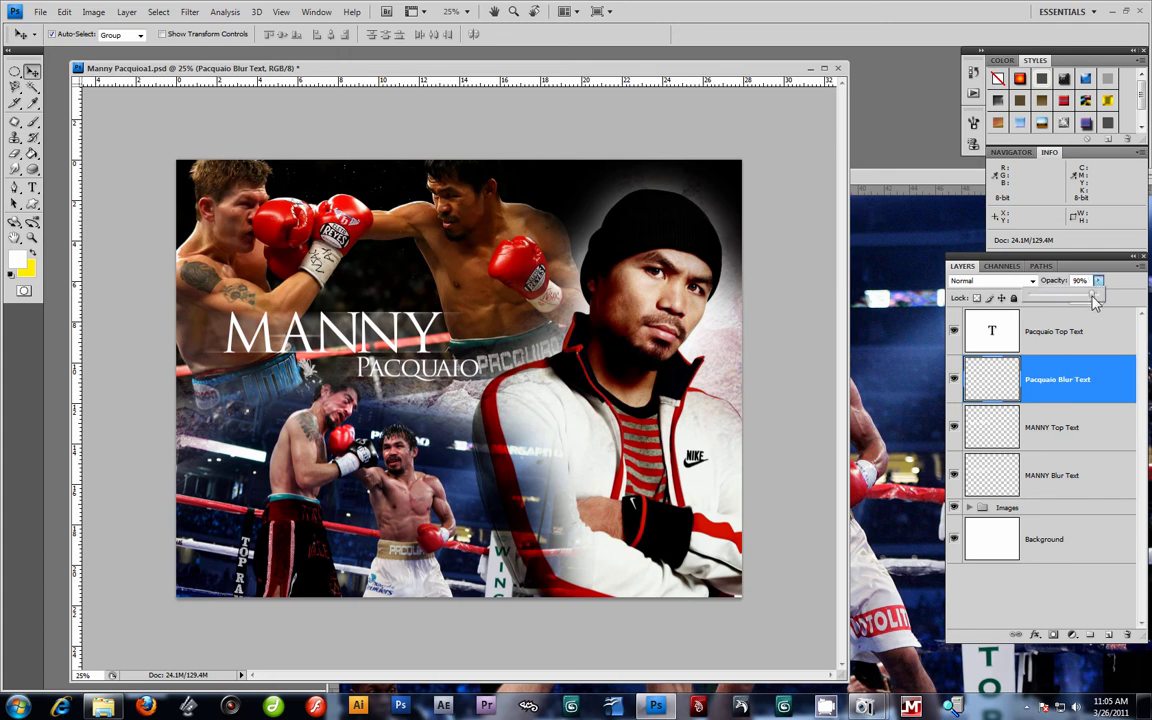
click(1075, 485)
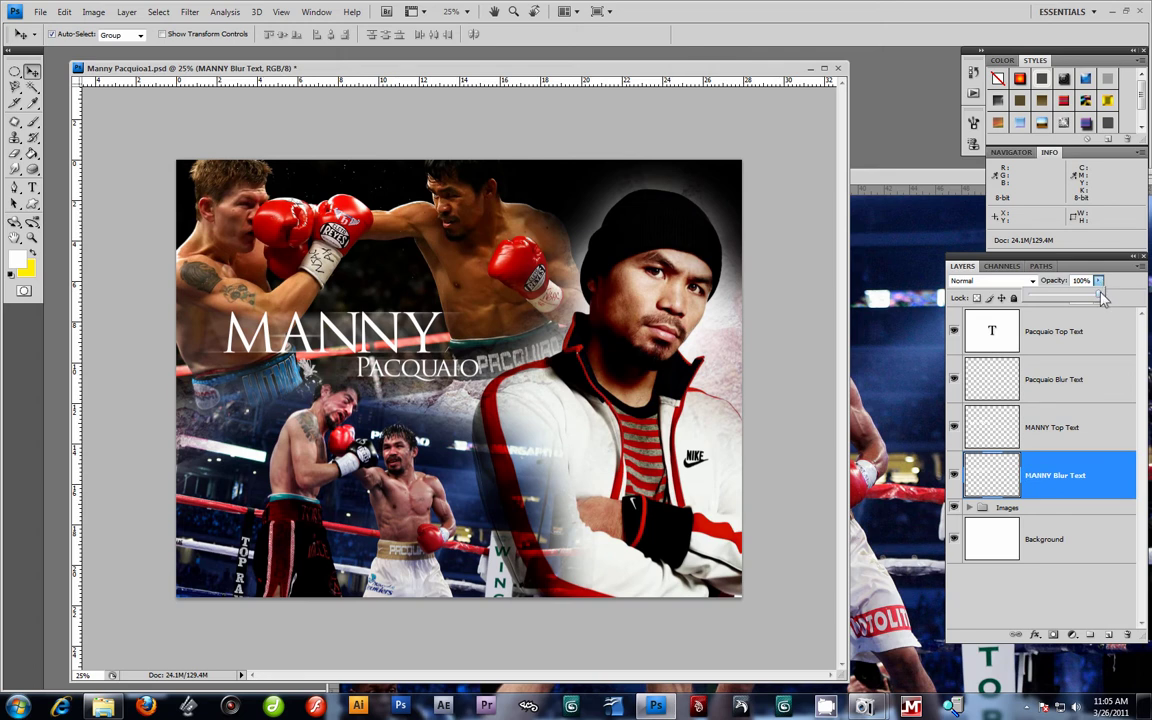
drag(1100, 298, 1095, 298)
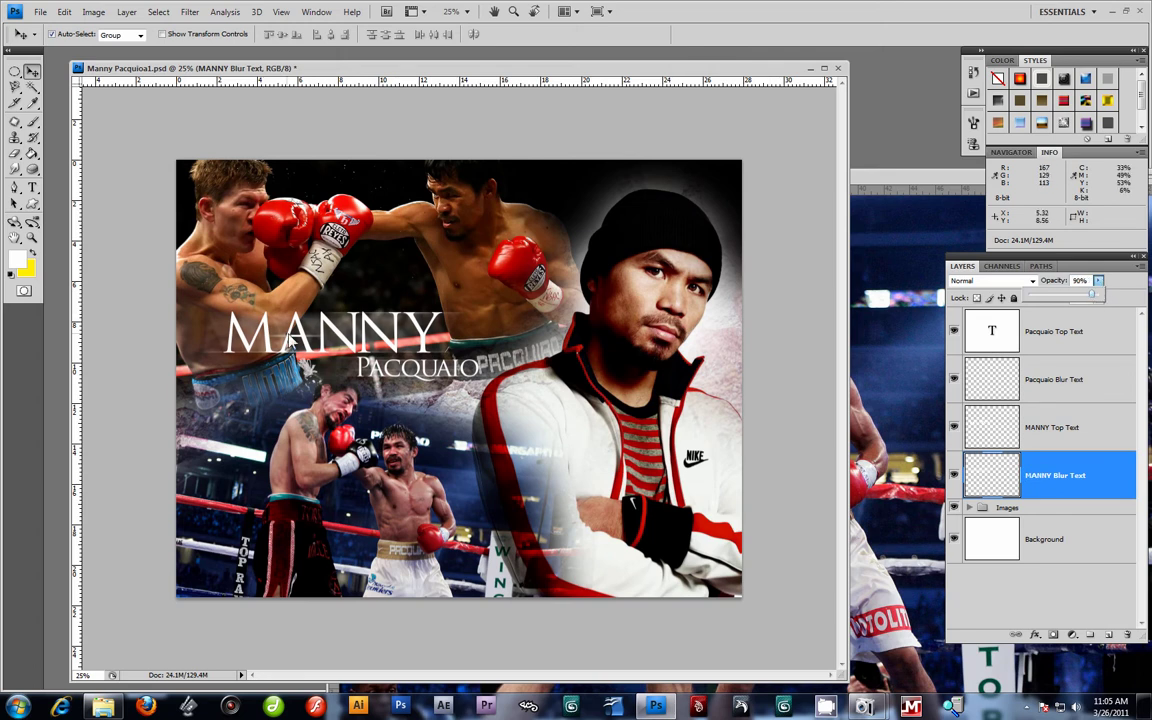
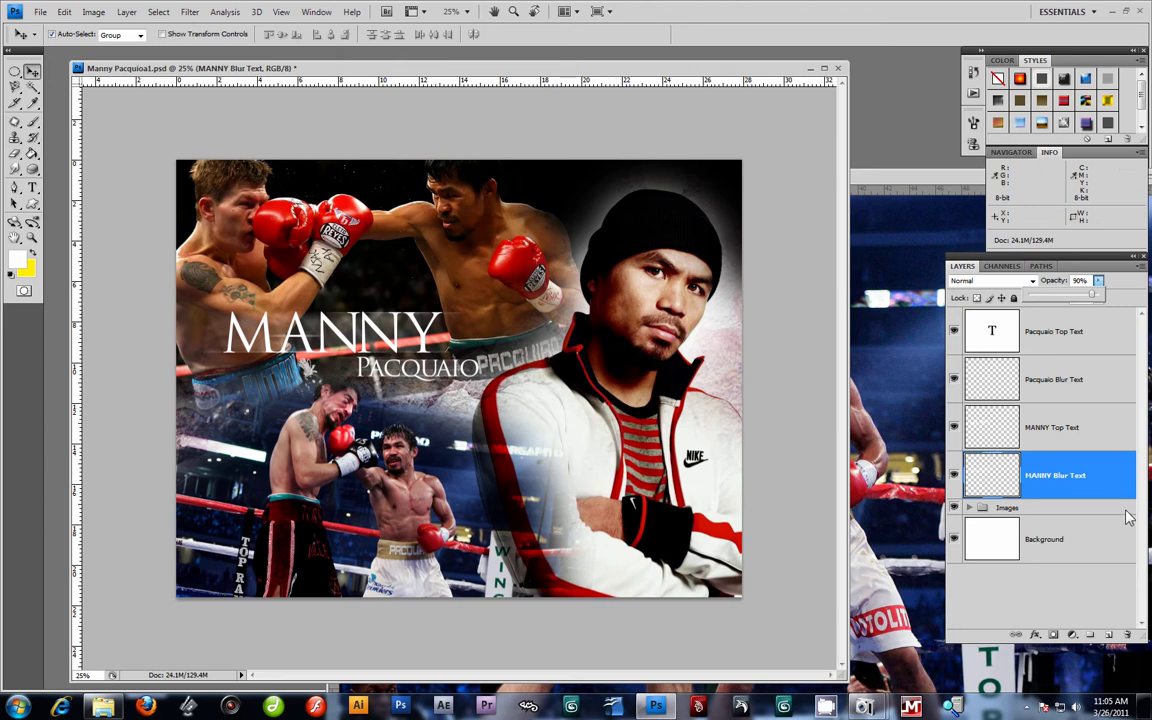
Add a Color Overlay effect to the MANNY Top Text layer, keeping the poster's title in view.
click(1108, 338)
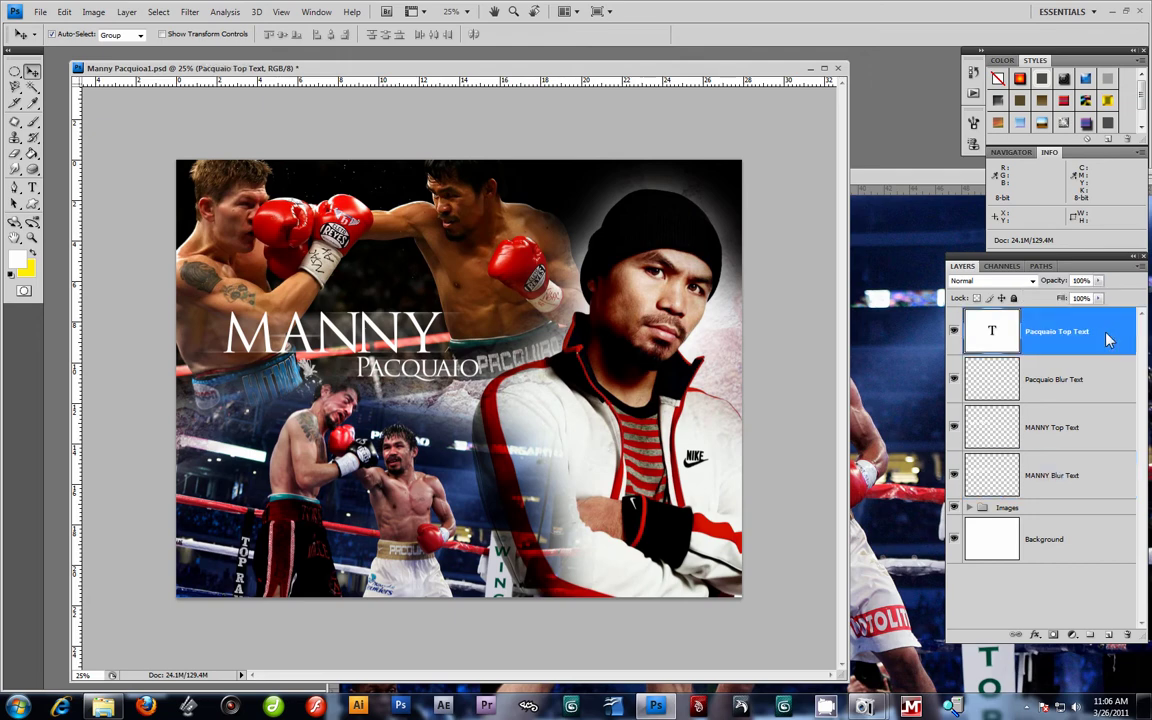
click(1104, 440)
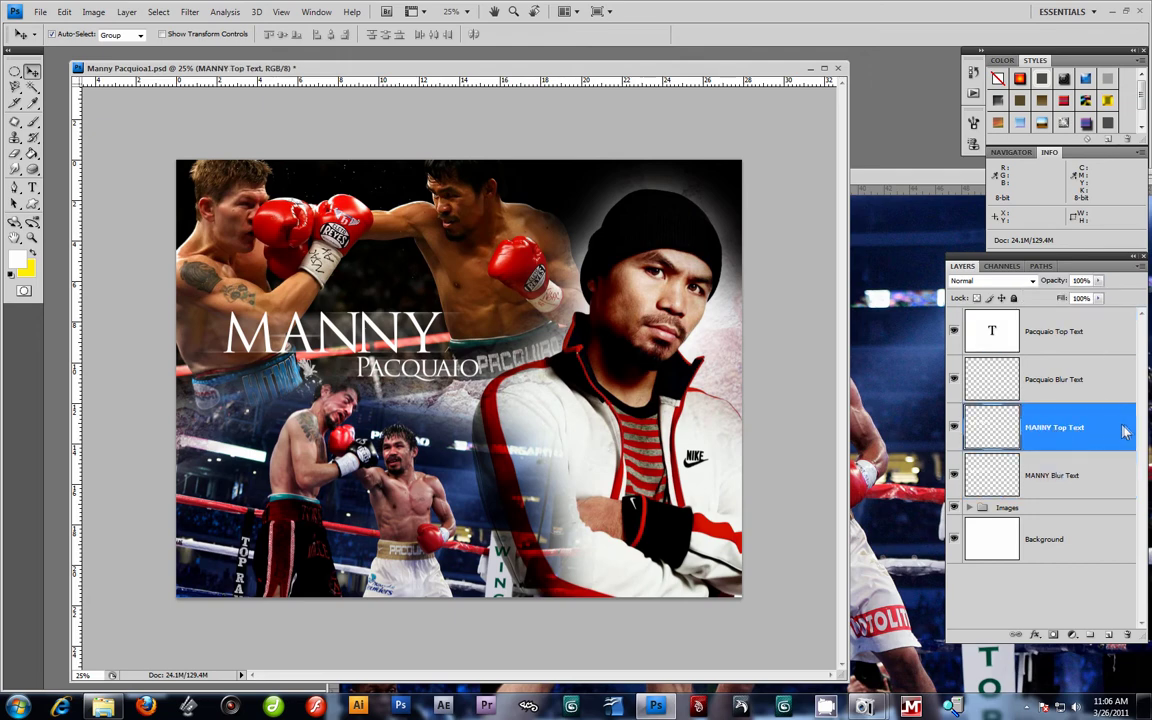
double_click(1130, 434)
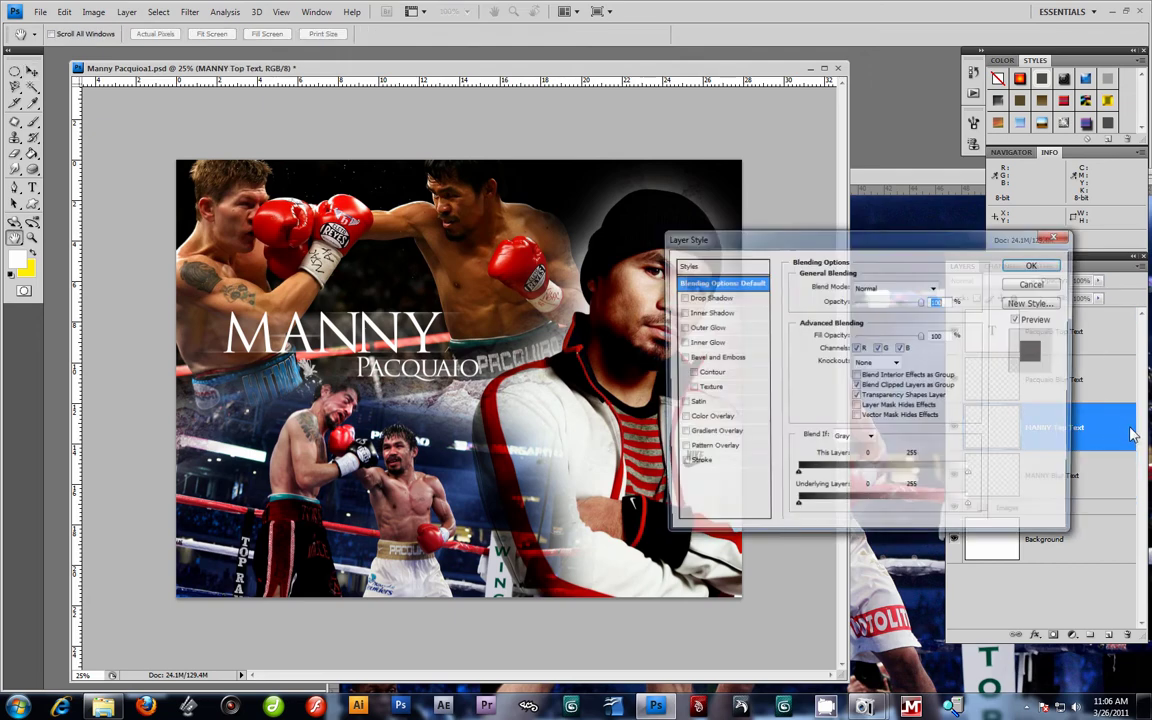
drag(818, 244, 656, 252)
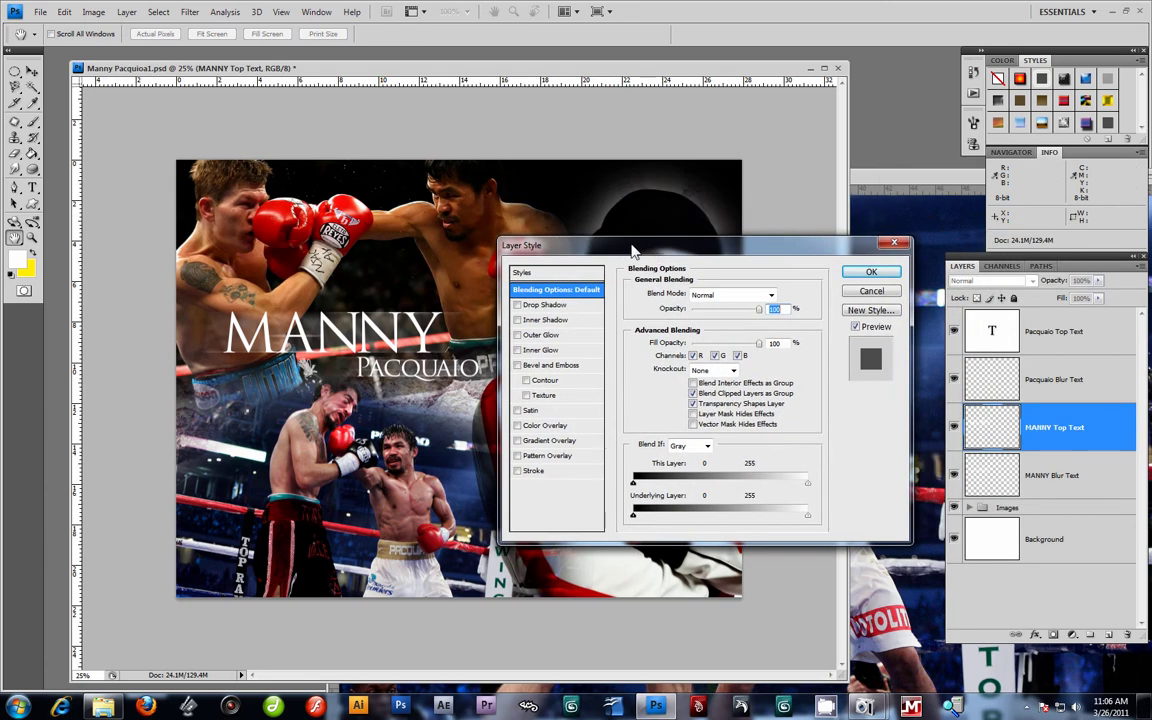
drag(628, 245, 714, 250)
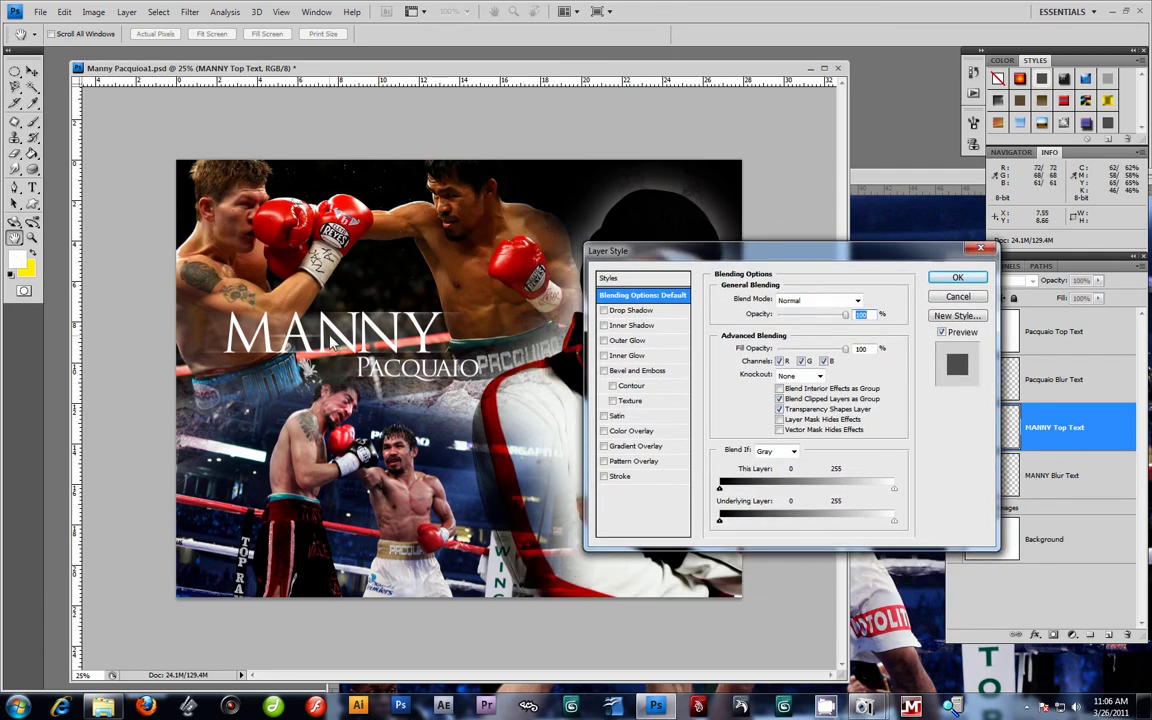
click(604, 431)
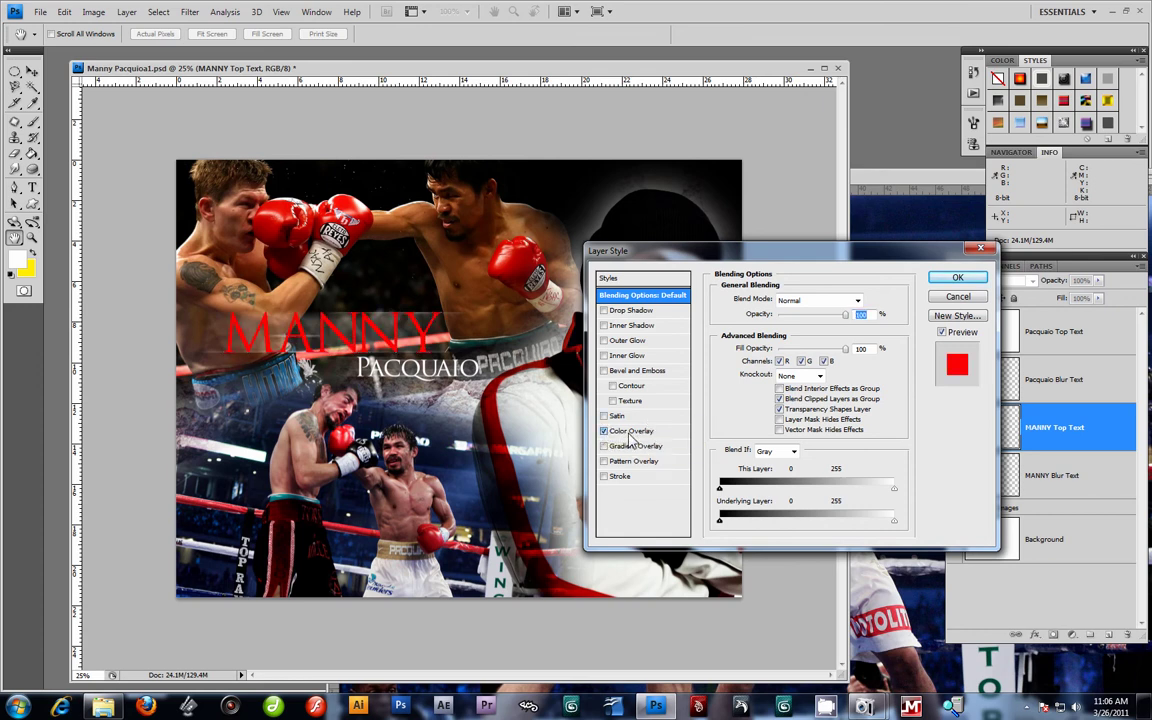
click(632, 431)
Try a light gold hue for the MANNY Top Text overlay, and set its colour to white (ffffff).
click(862, 300)
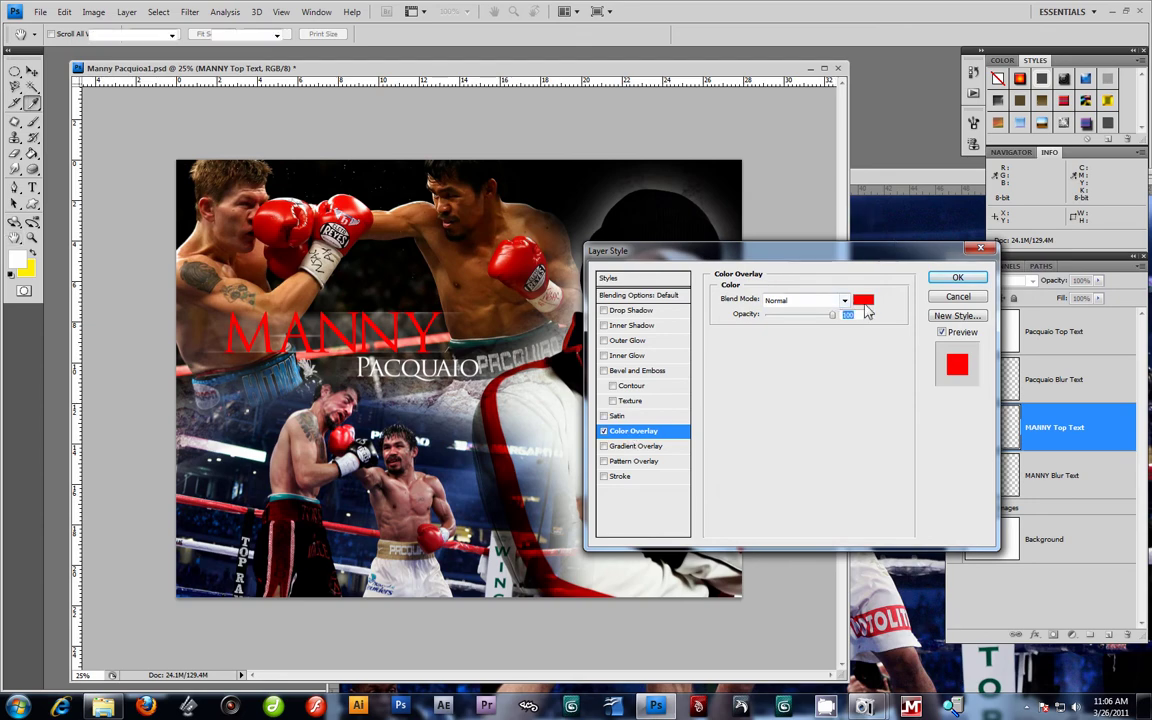
mouse_move(790, 543)
mouse_down()
mouse_move(797, 525)
mouse_move(678, 348)
mouse_up()
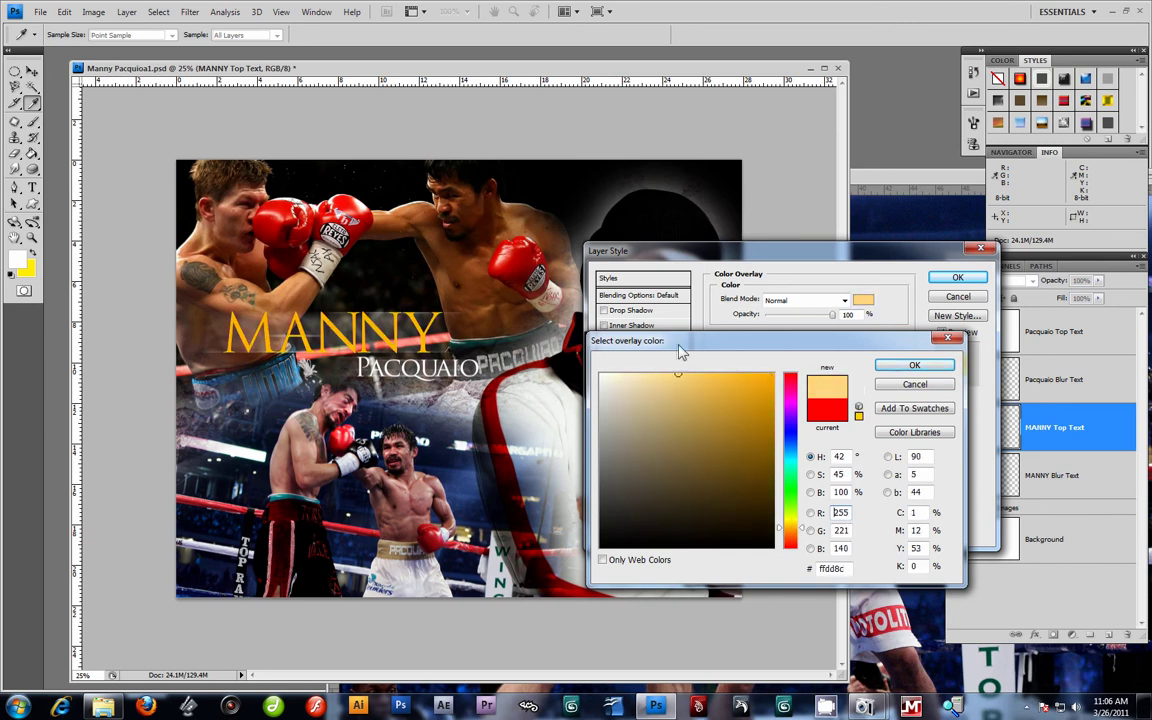
drag(691, 405, 567, 366)
mouse_move(627, 391)
mouse_down()
mouse_move(785, 396)
mouse_move(791, 408)
mouse_move(587, 376)
mouse_up()
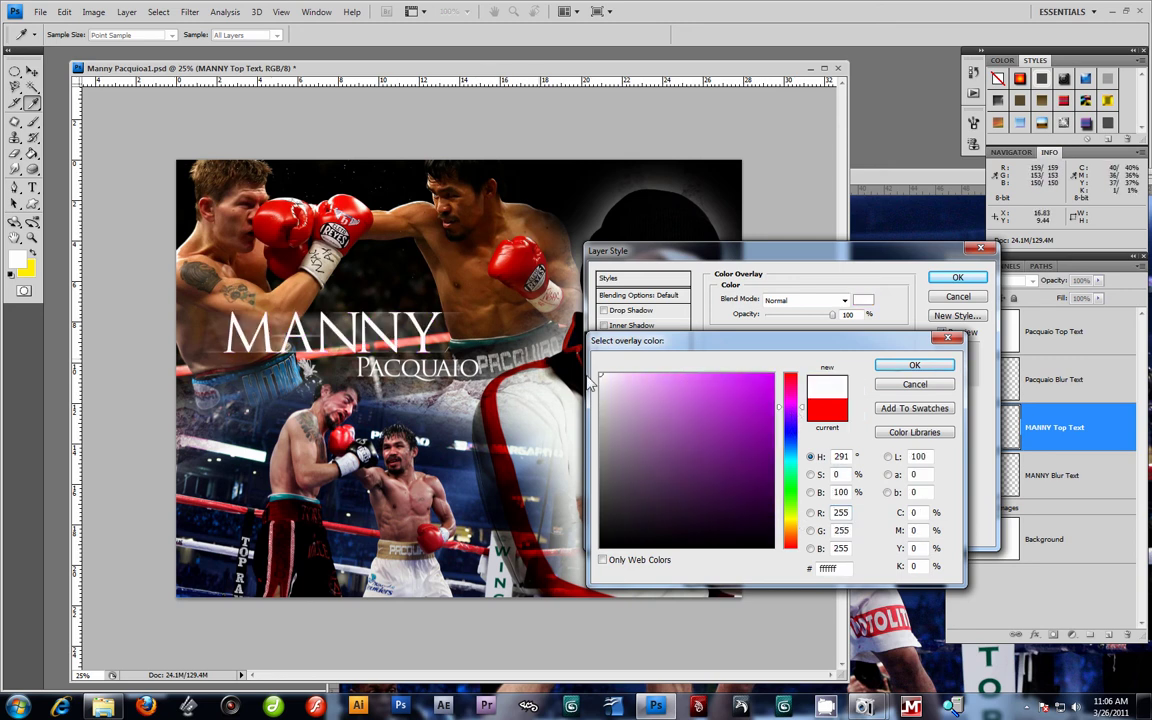
click(933, 365)
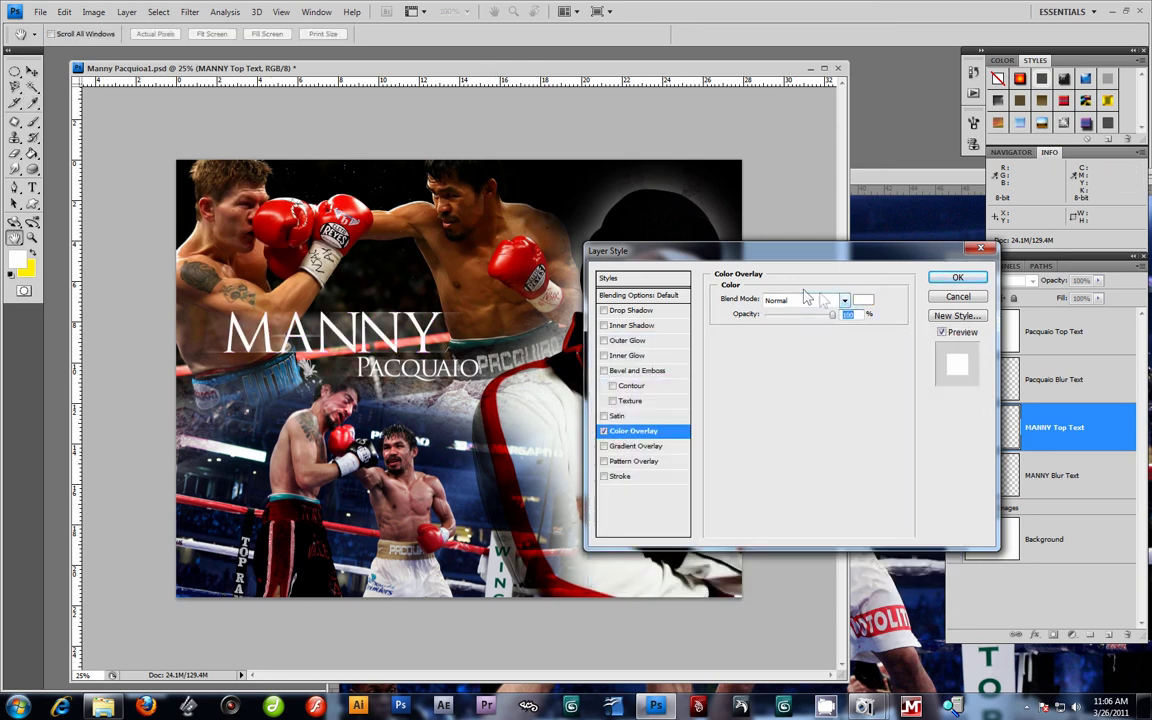
Try the Multiply and Screen blend modes on the white overlay and lower its opacity to 96%.
click(845, 301)
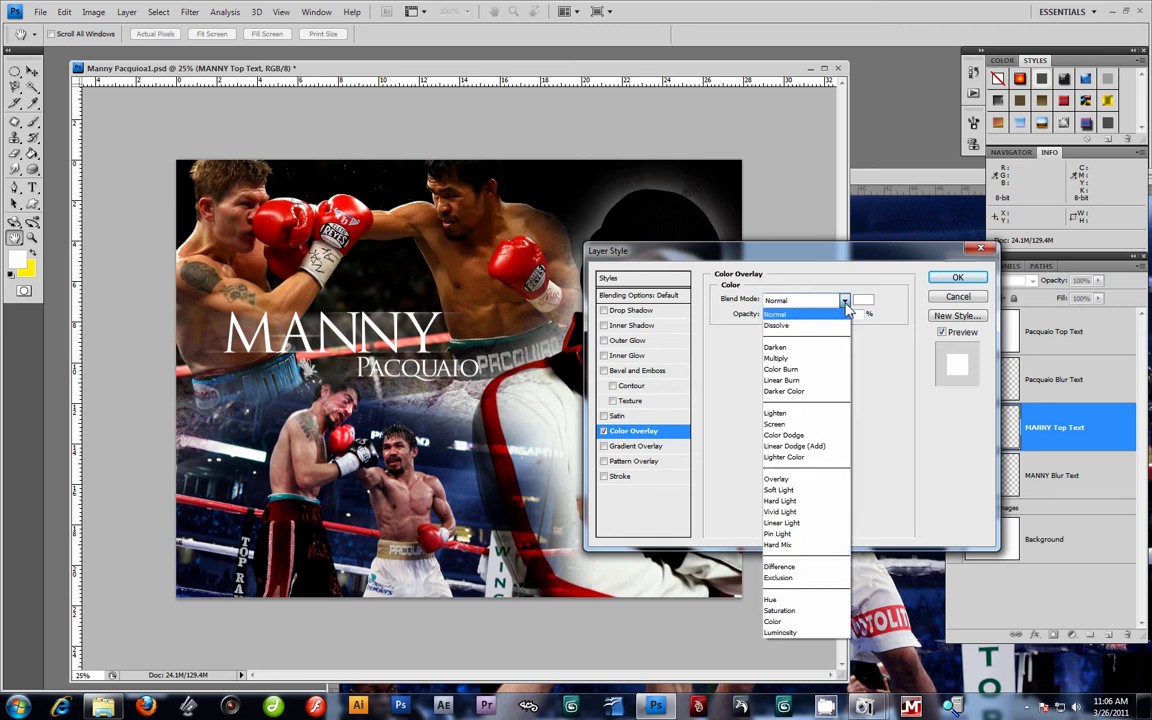
click(806, 358)
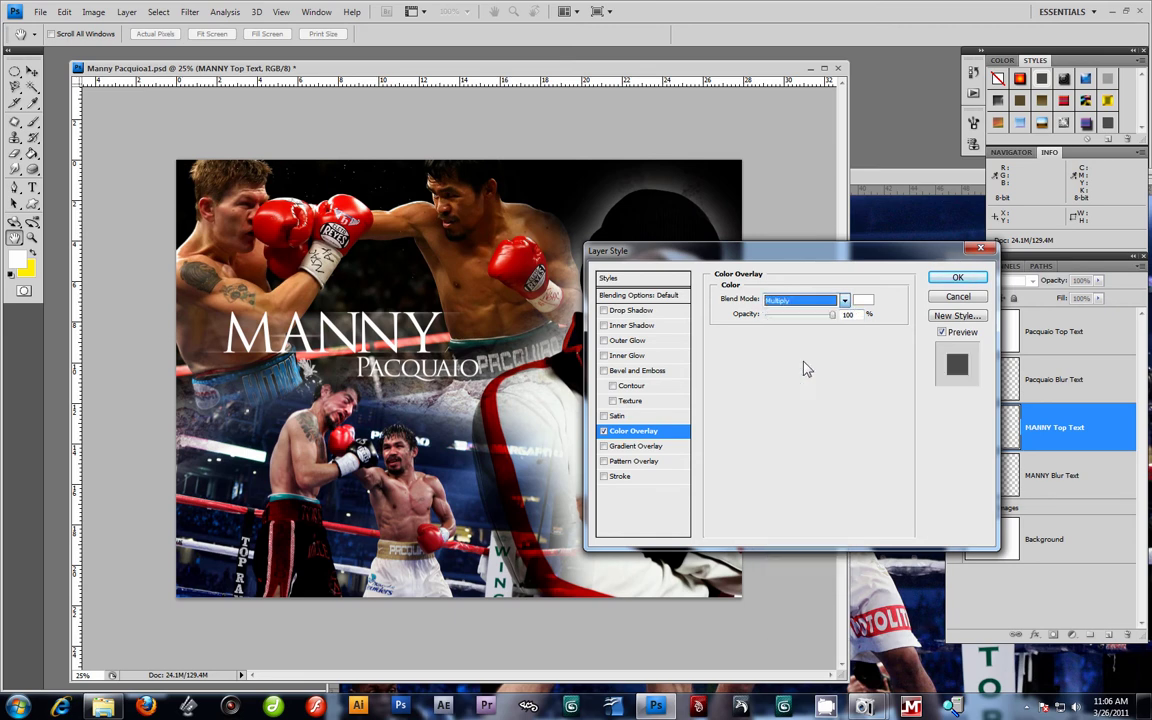
click(801, 305)
click(785, 426)
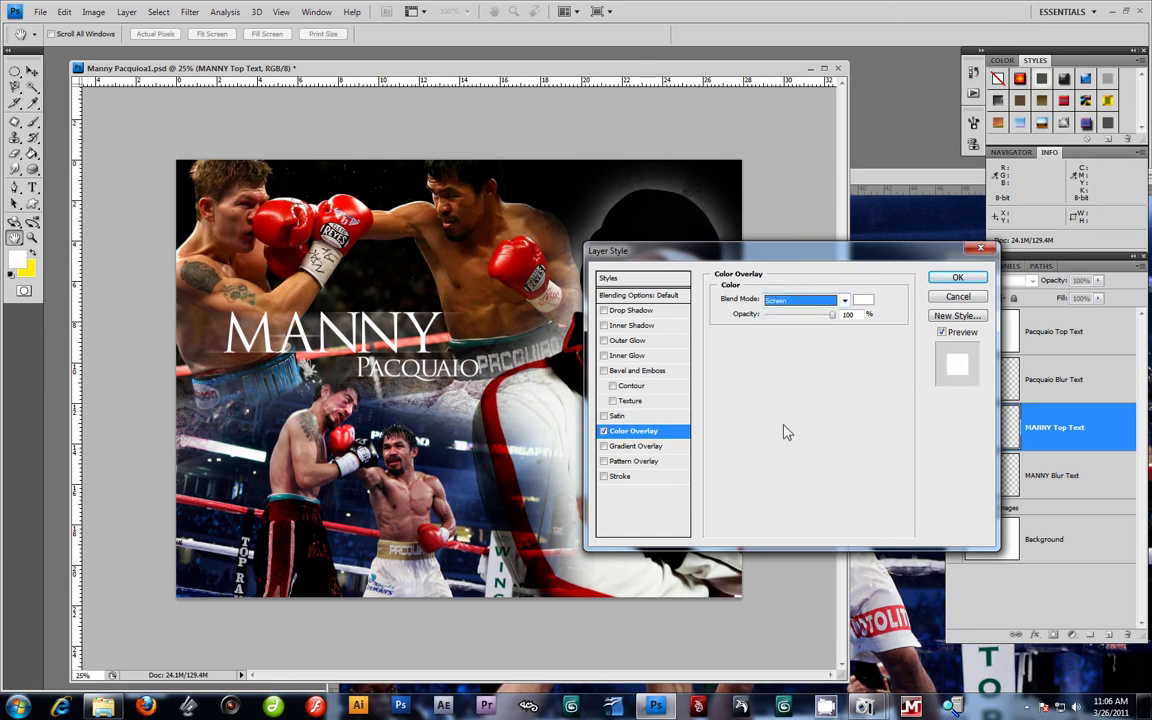
key(Tab)
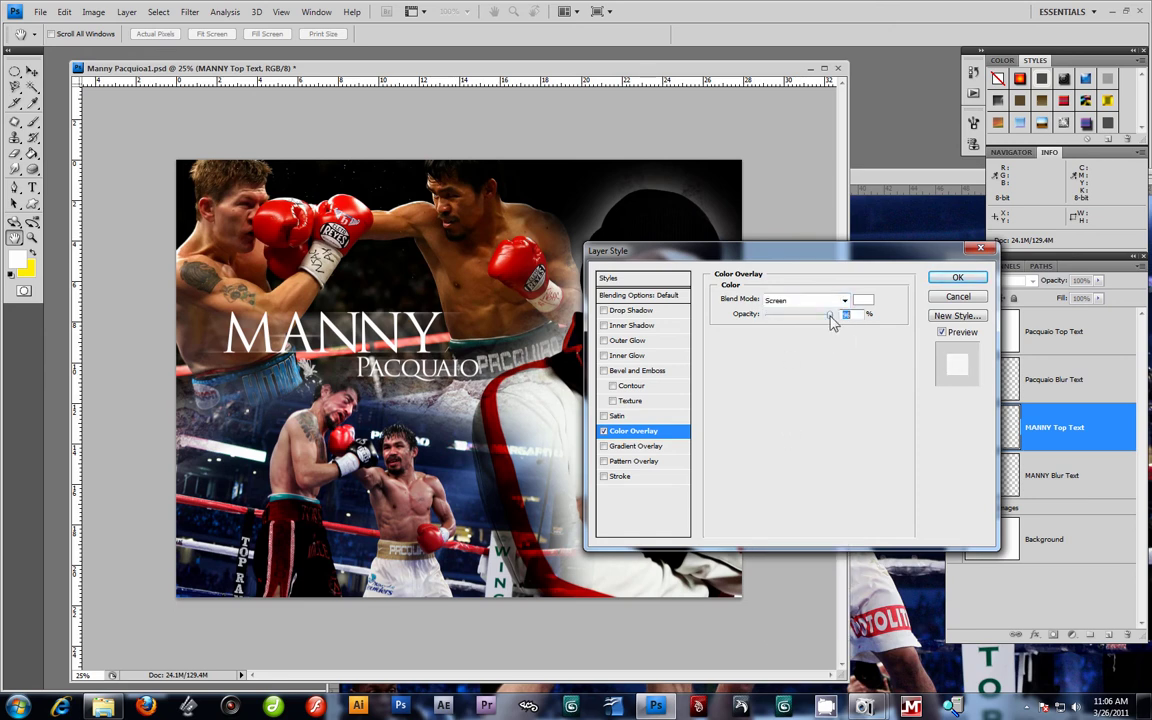
Cycle the overlay through the other blend modes, such as Soft Light, Color and Hue, and return it to Normal.
click(800, 305)
click(803, 340)
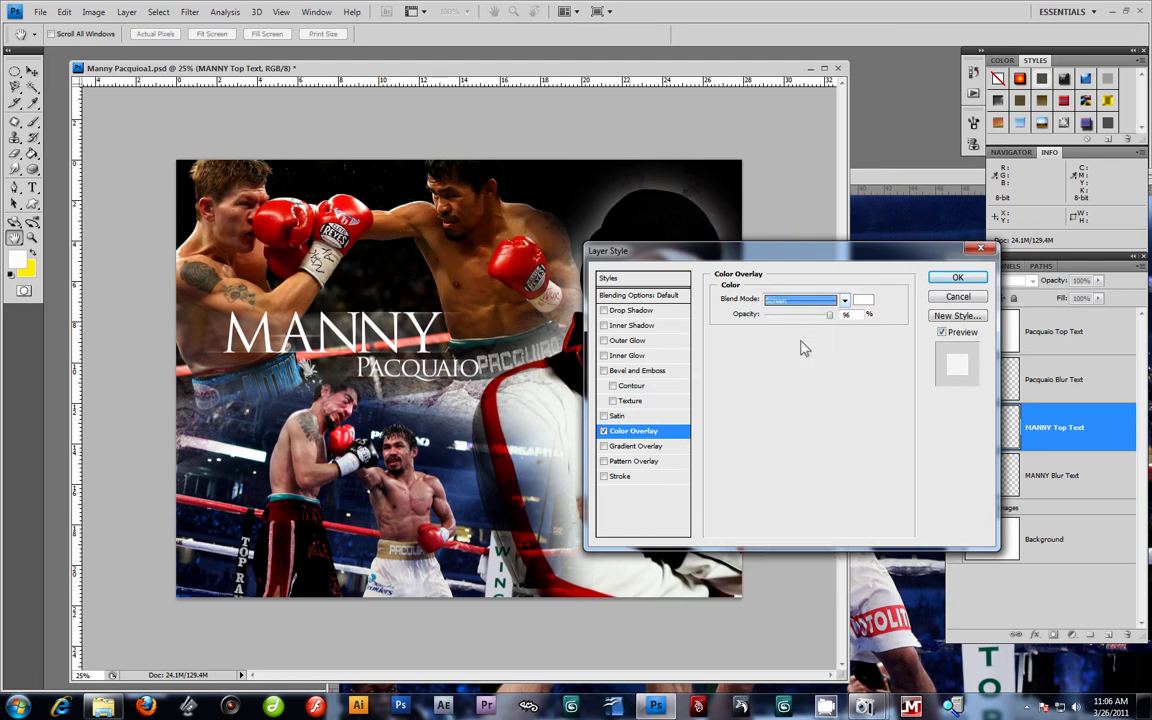
key(Down)
key(Down)
key(Down)
key(Down)
key(Down)
key(Down)
key(Down)
key(Down)
key(Down)
key(Down)
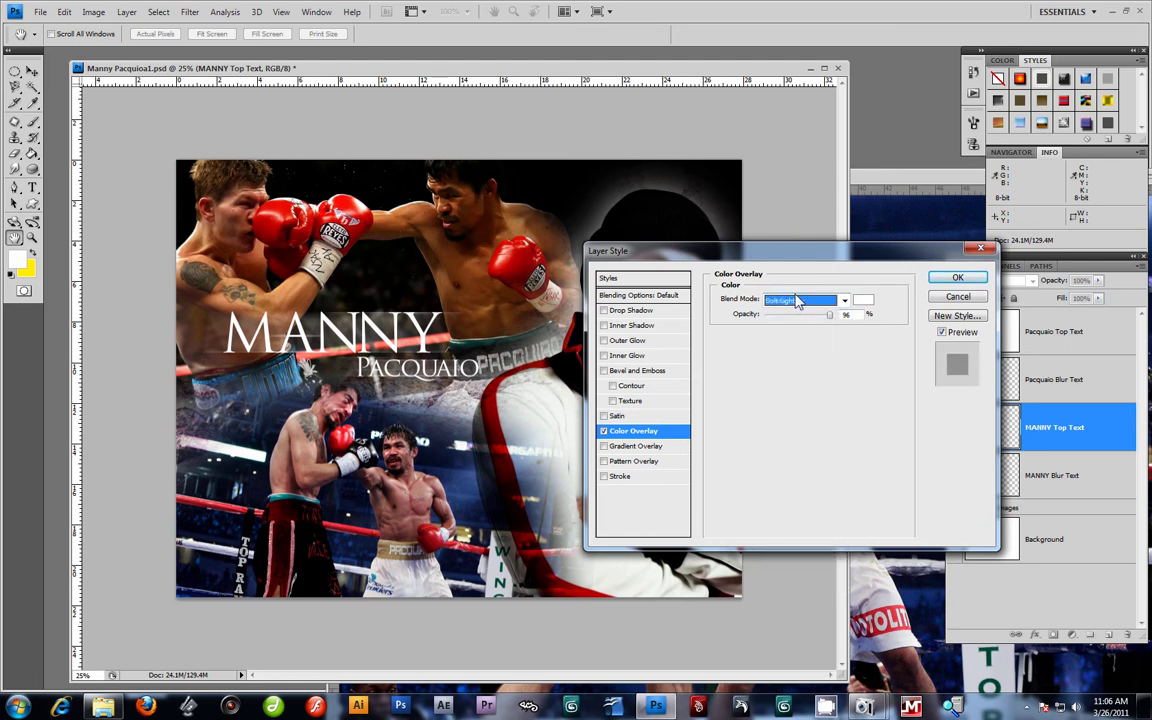
key(Up)
key(Up)
key(Up)
key(Down)
key(Down)
key(Down)
key(Down)
key(Down)
key(Down)
key(Down)
key(Down)
key(Down)
key(Down)
key(Down)
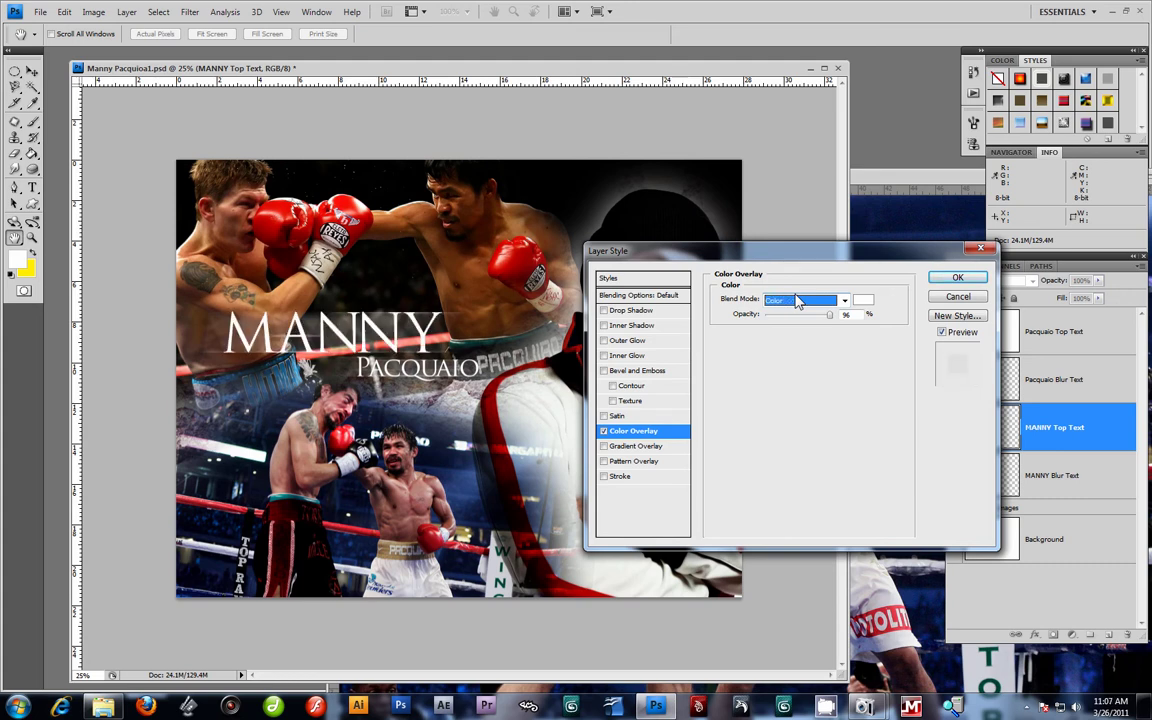
key(Up)
key(Up)
key(Up)
key(Up)
key(Up)
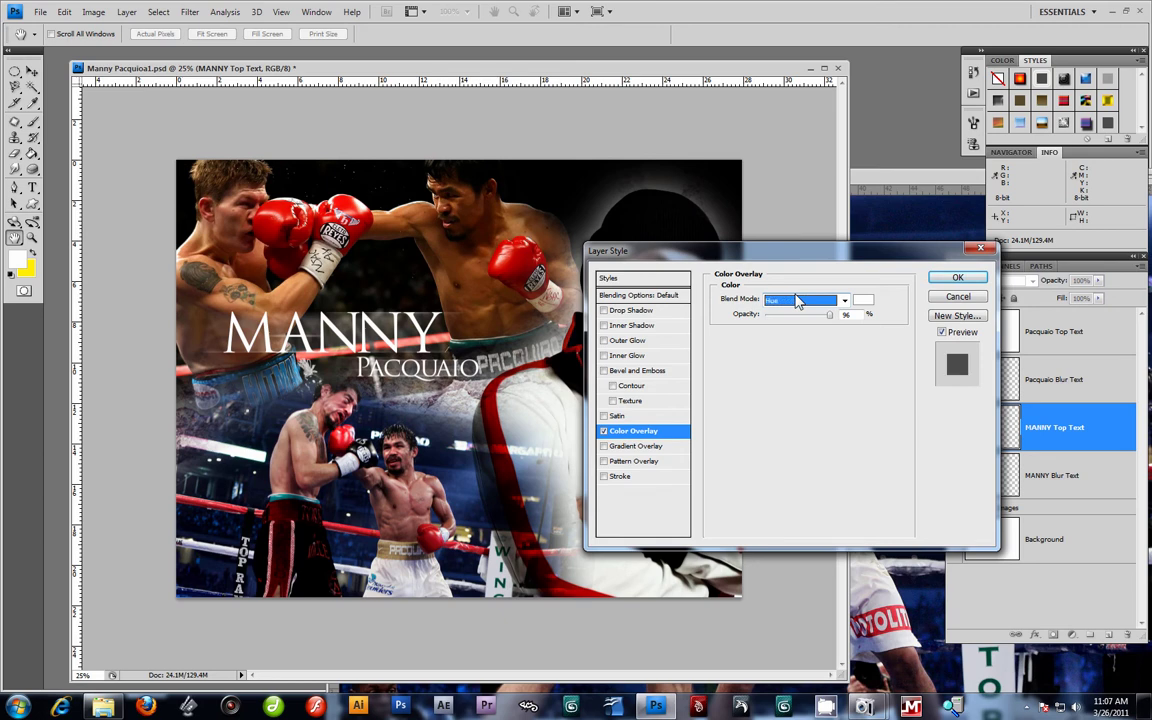
key(Up)
key(Up)
key(Up)
key(Up)
key(Up)
key(Up)
key(Up)
key(Up)
key(Up)
key(Up)
Set the MANNY Top Text overlay's opacity to 66% and its colour to a saturated purple.
drag(829, 314, 810, 318)
click(866, 301)
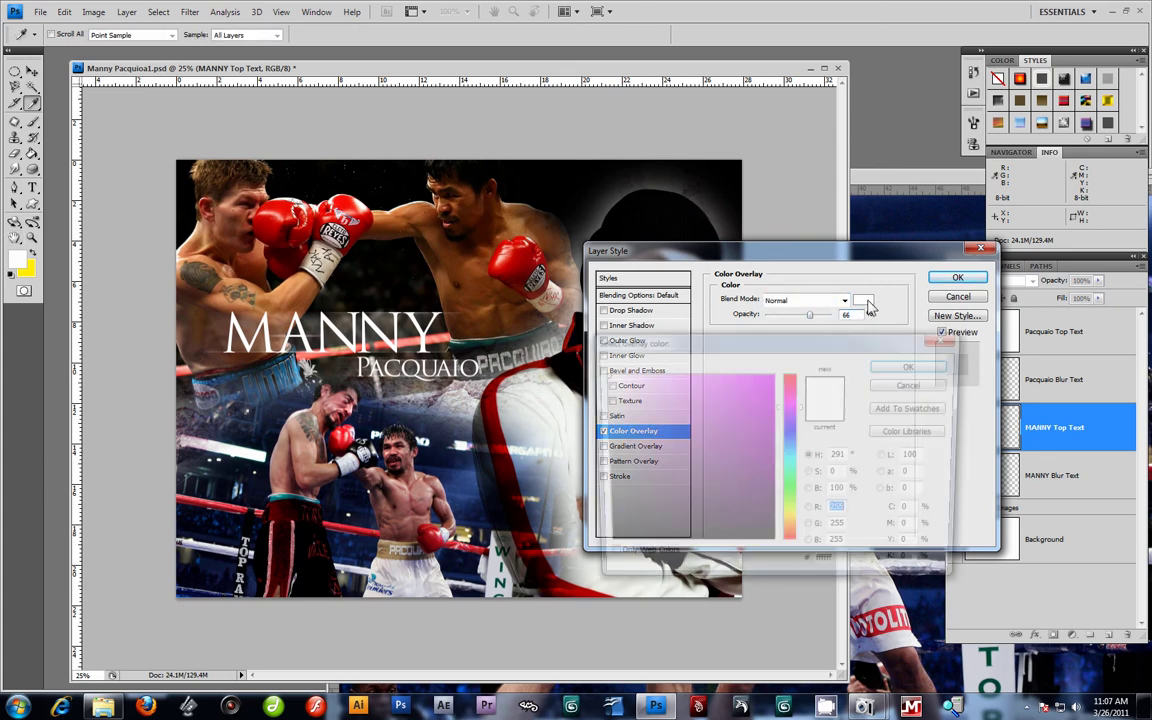
click(753, 450)
click(908, 367)
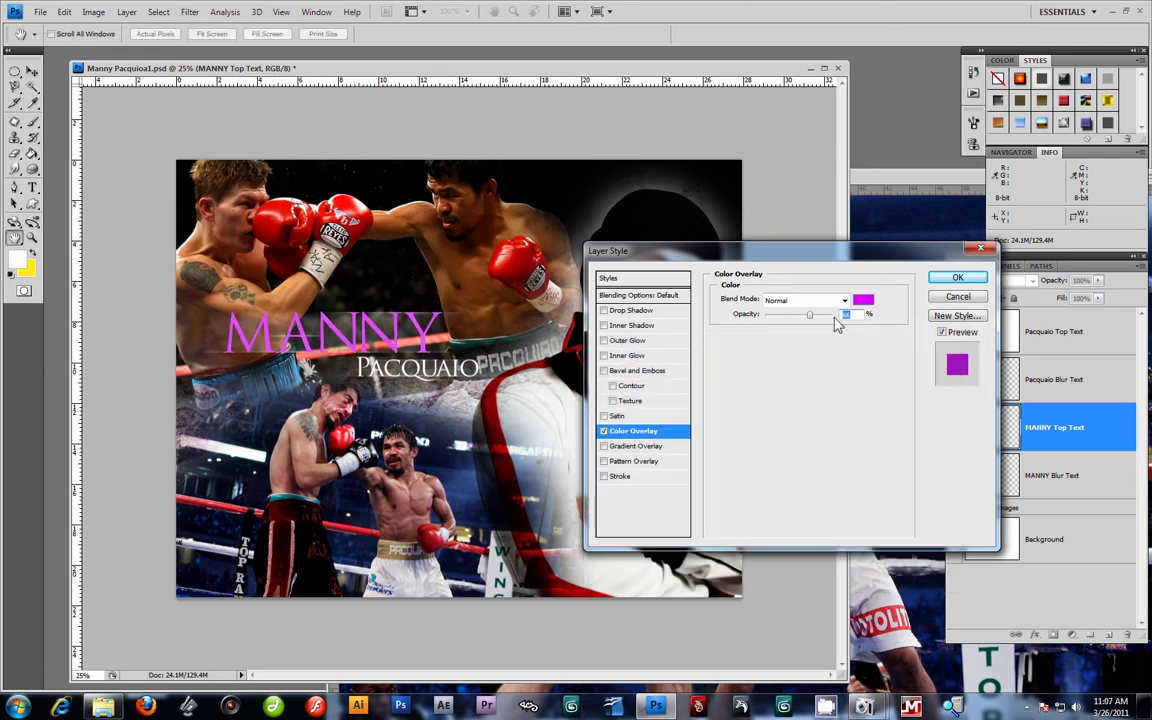
Set the MANNY Top Text Color Overlay to white at 100% opacity and turn that effect off.
drag(810, 316, 867, 319)
click(864, 301)
click(601, 340)
click(910, 364)
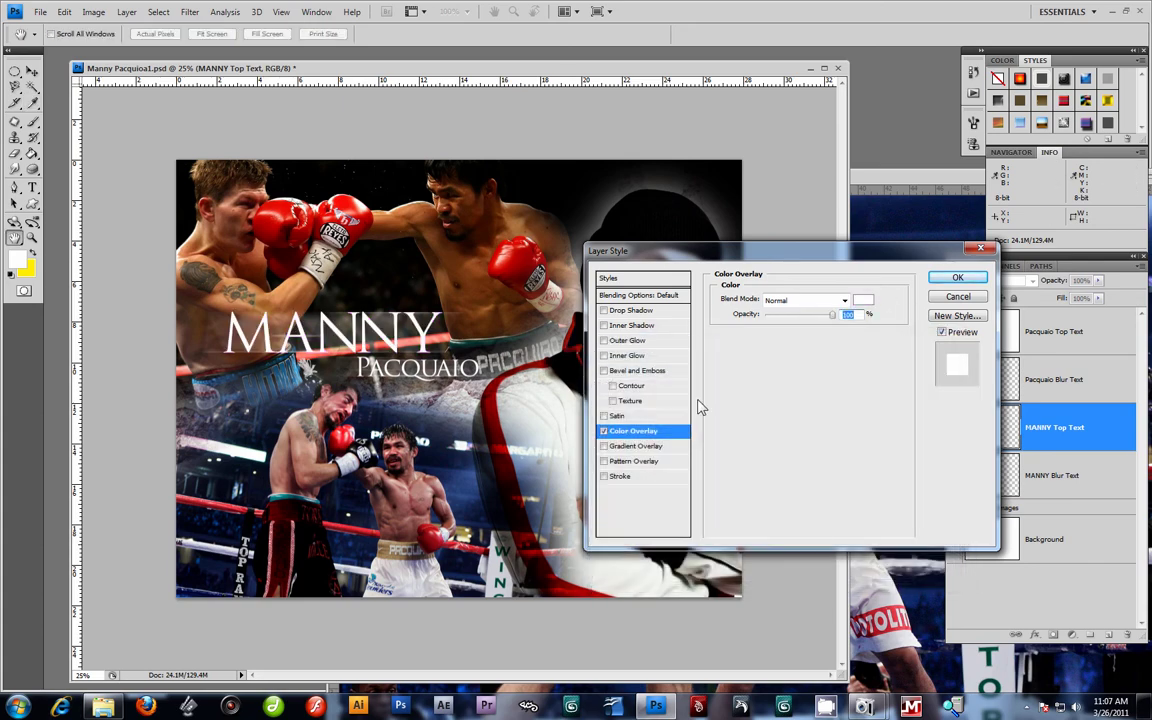
click(604, 432)
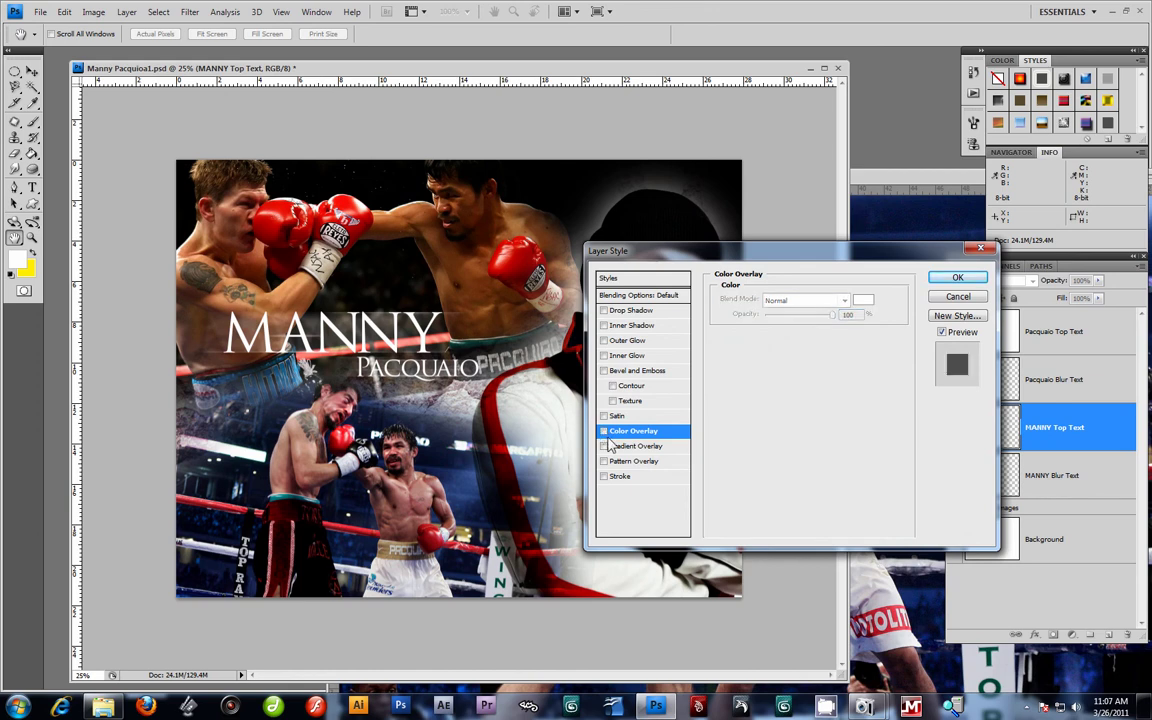
Add an Outer Glow to the MANNY Top Text layer and set its colour to black (000000).
click(604, 341)
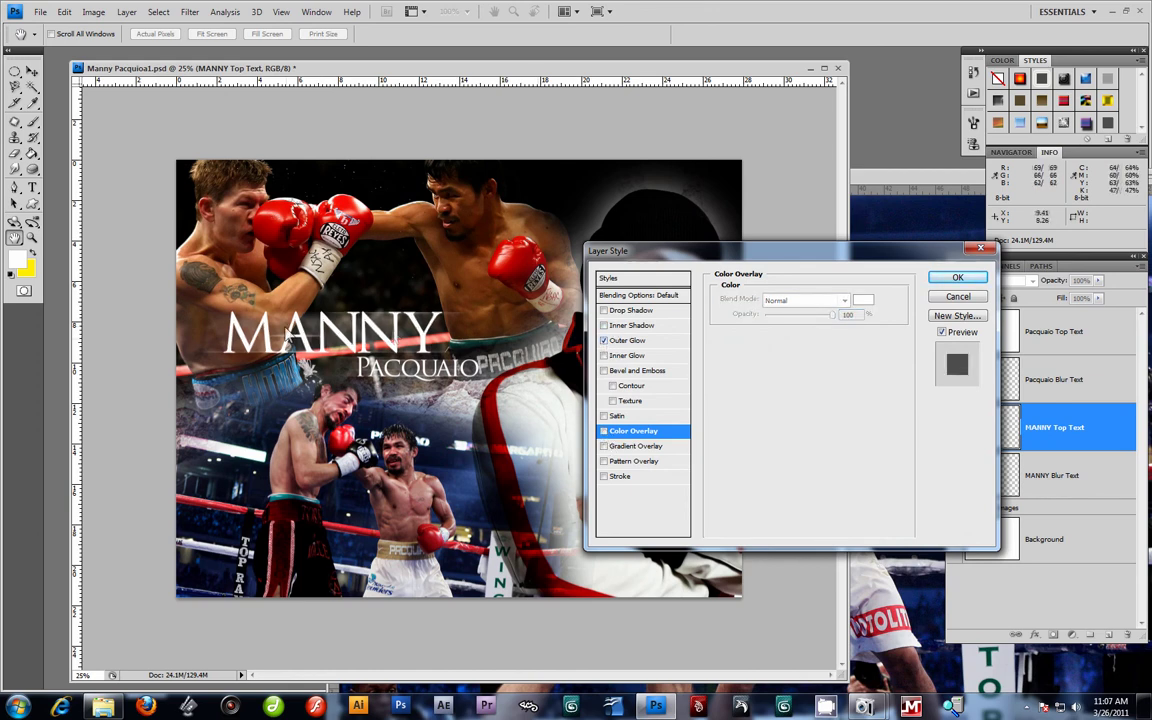
click(630, 341)
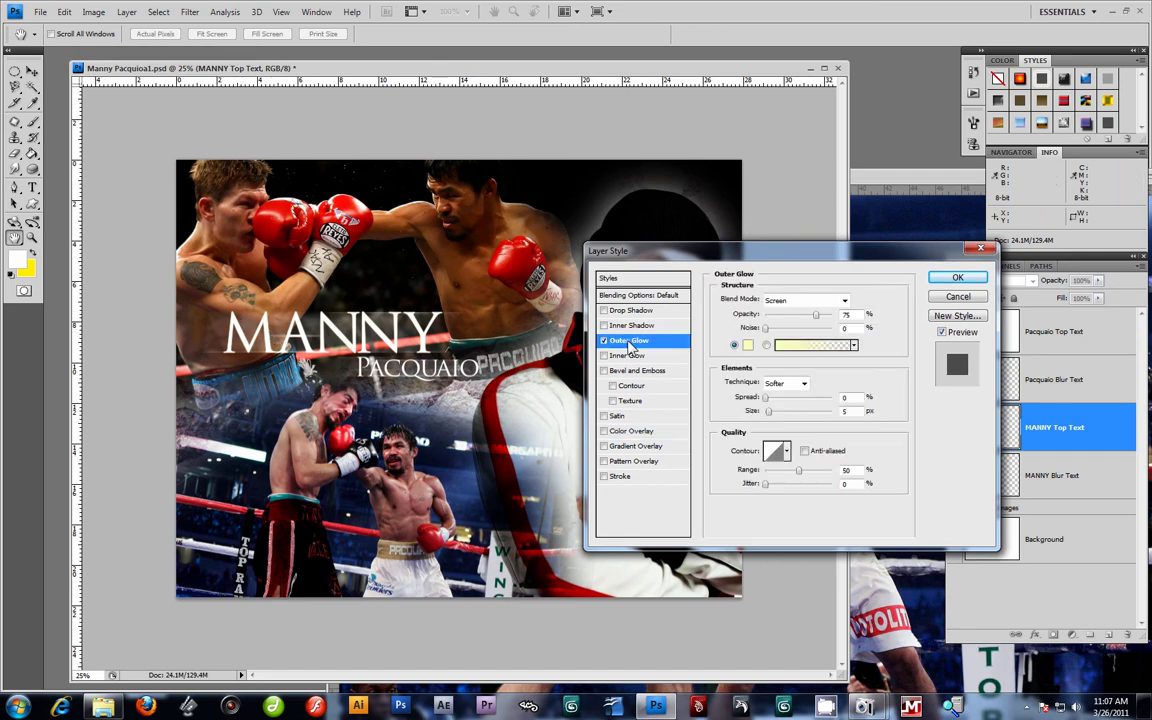
click(748, 345)
click(607, 516)
drag(607, 516, 584, 558)
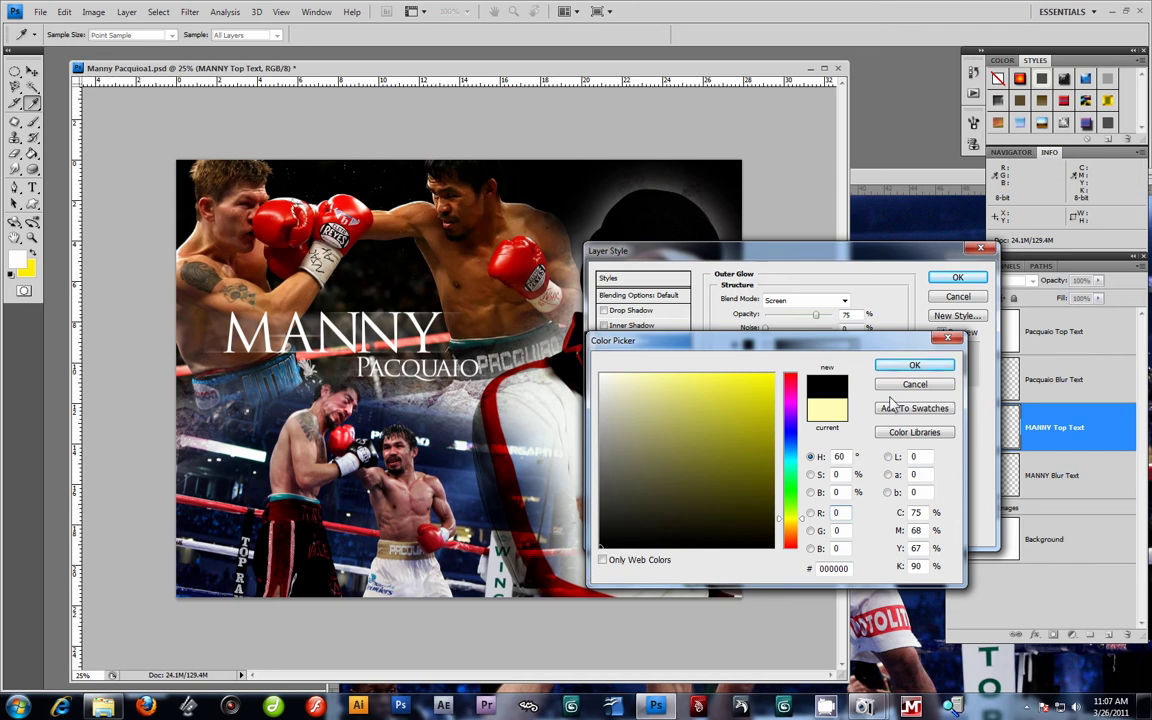
click(908, 366)
Set the Outer Glow's blend mode to Normal, its spread to 2% and its size to 21 px.
click(838, 300)
click(821, 315)
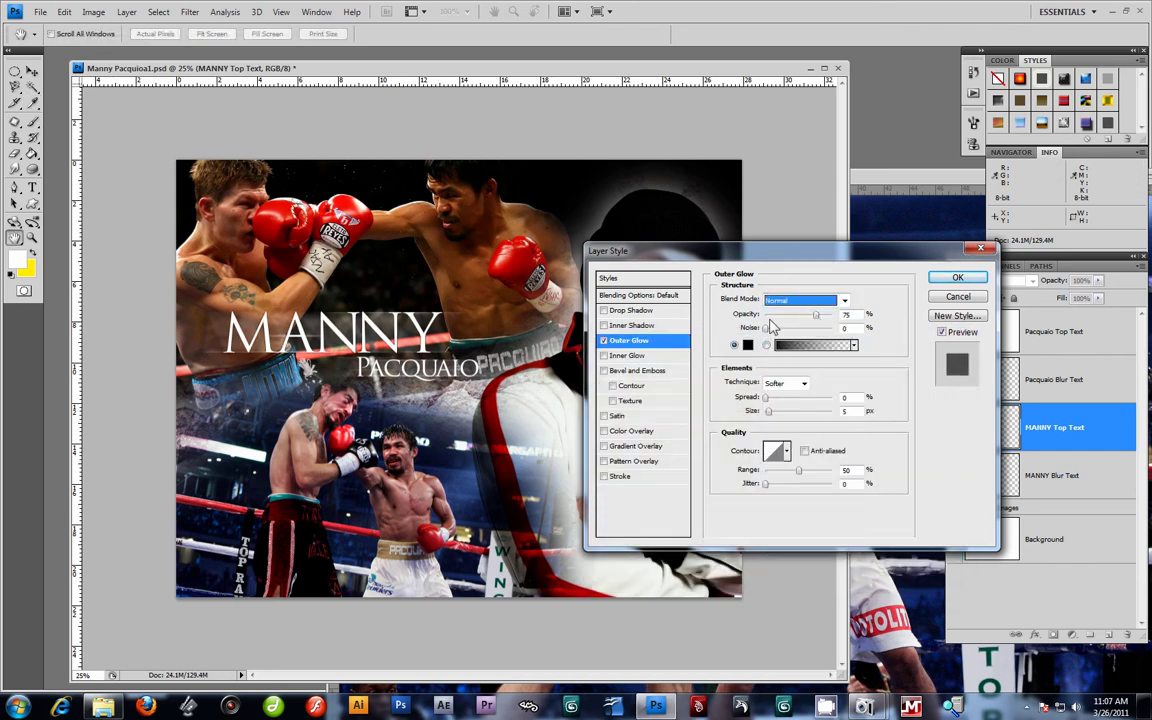
mouse_move(769, 411)
mouse_down()
mouse_move(782, 413)
mouse_move(771, 398)
mouse_move(782, 412)
mouse_up()
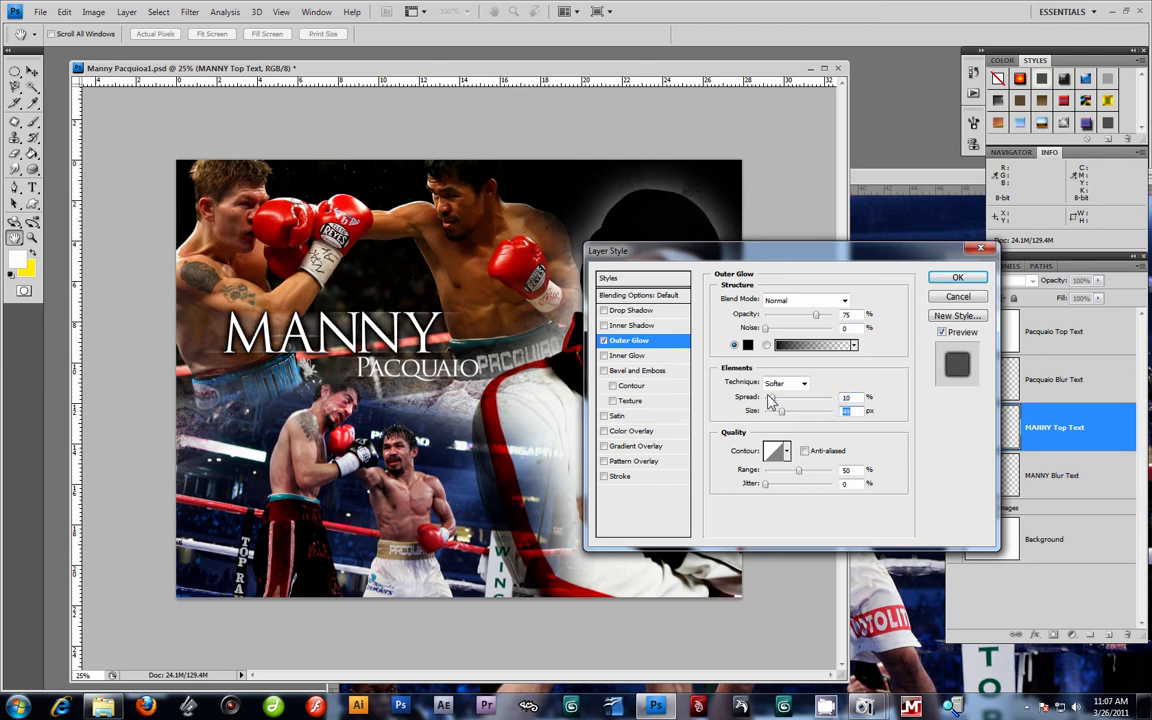
drag(770, 399, 772, 412)
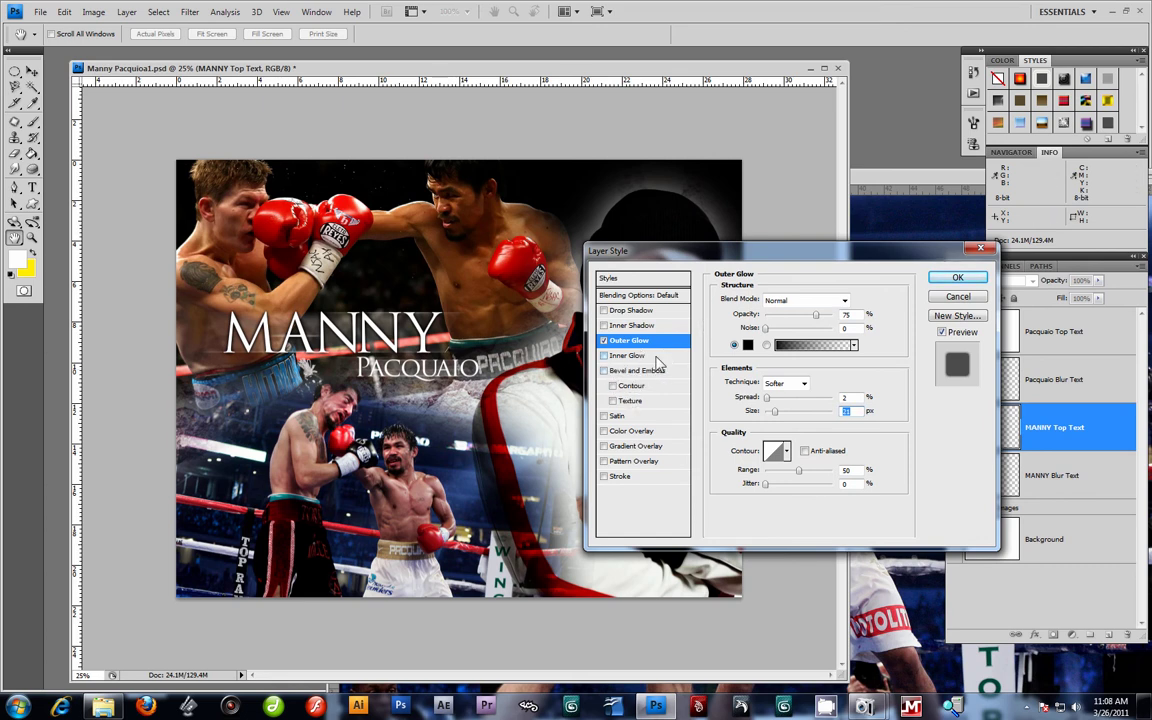
Add a Gradient Overlay to MANNY Top Text, changing the black stop to gold (fdd01a) so it runs from gold to white.
click(632, 448)
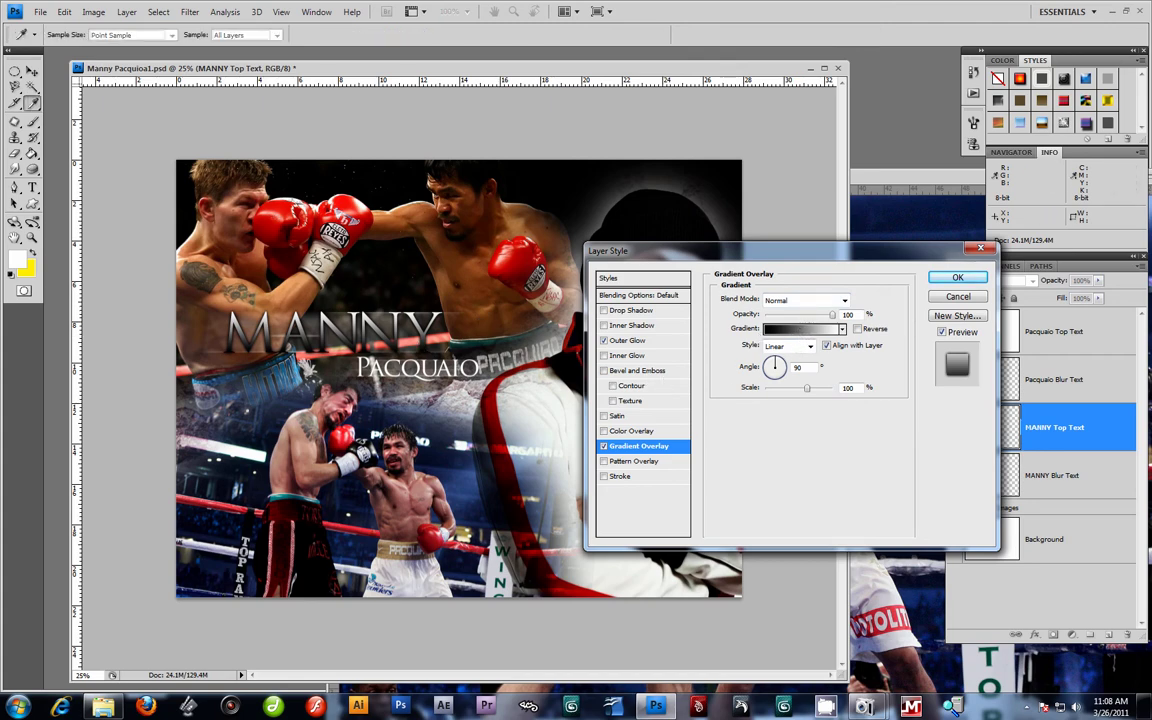
click(800, 329)
drag(776, 318, 853, 362)
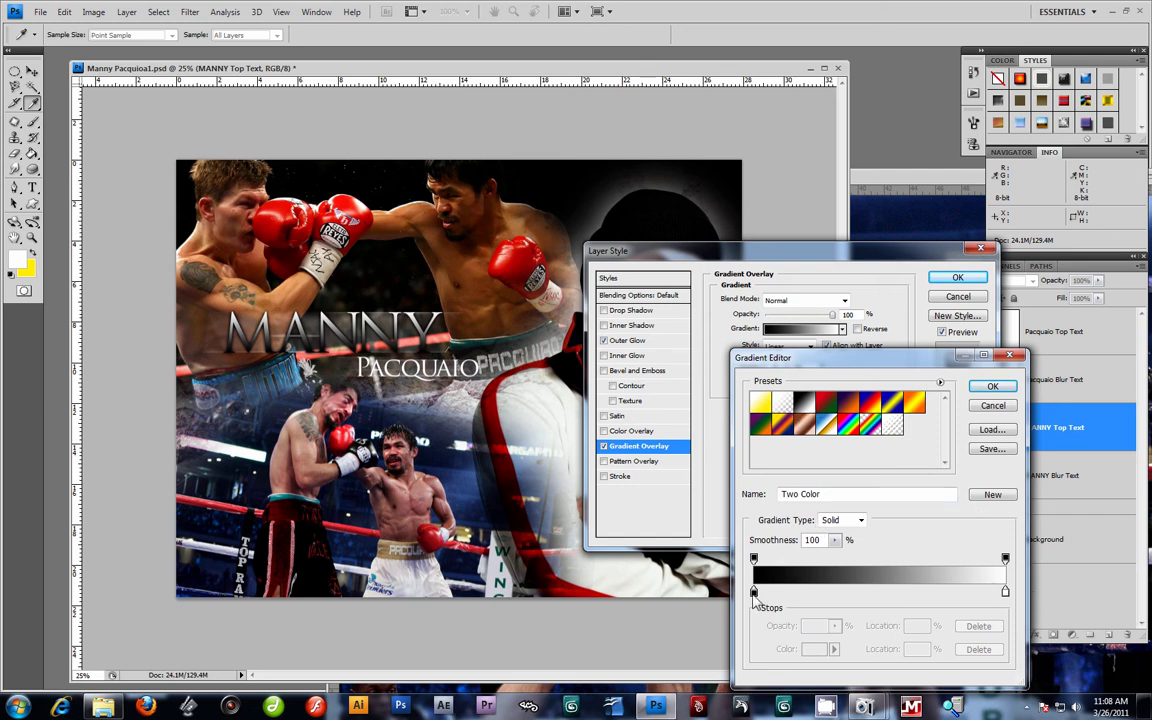
click(755, 592)
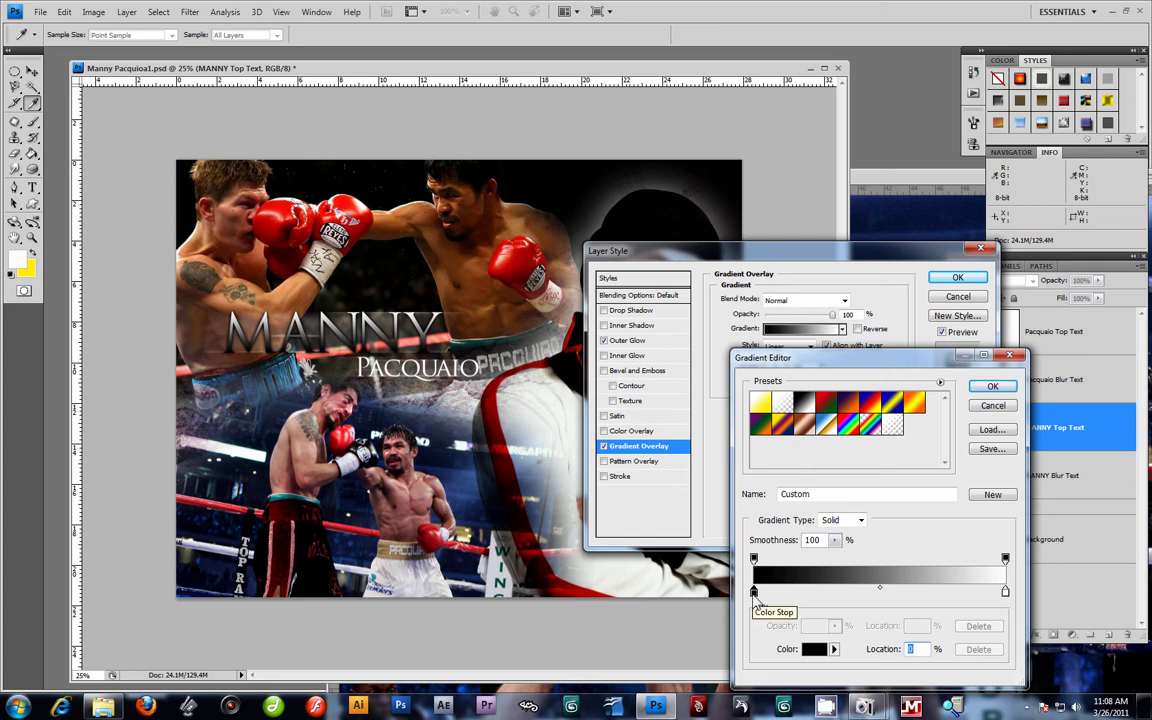
double_click(755, 592)
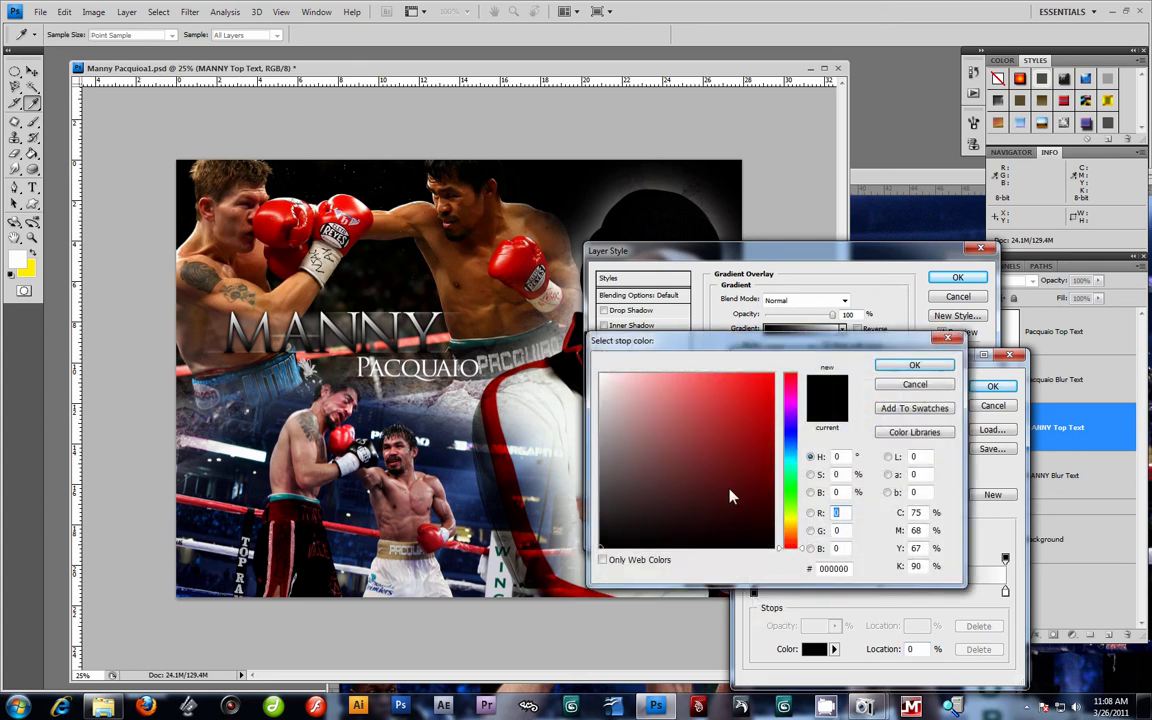
drag(802, 547, 805, 528)
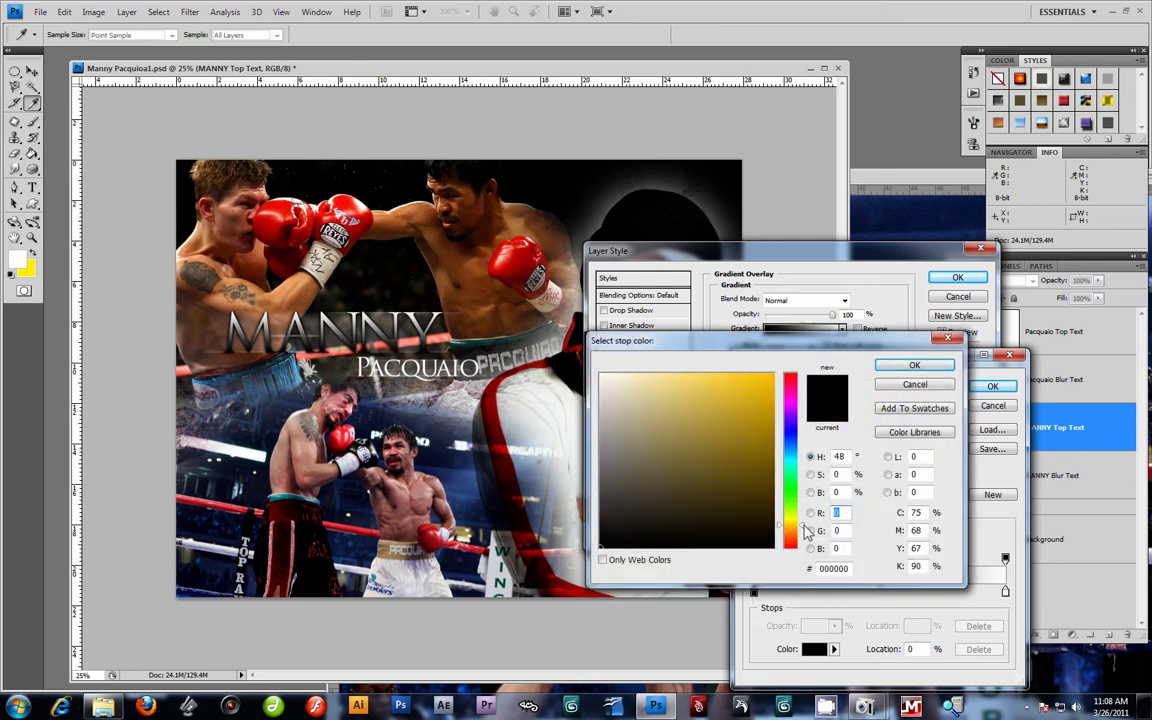
drag(748, 487, 757, 376)
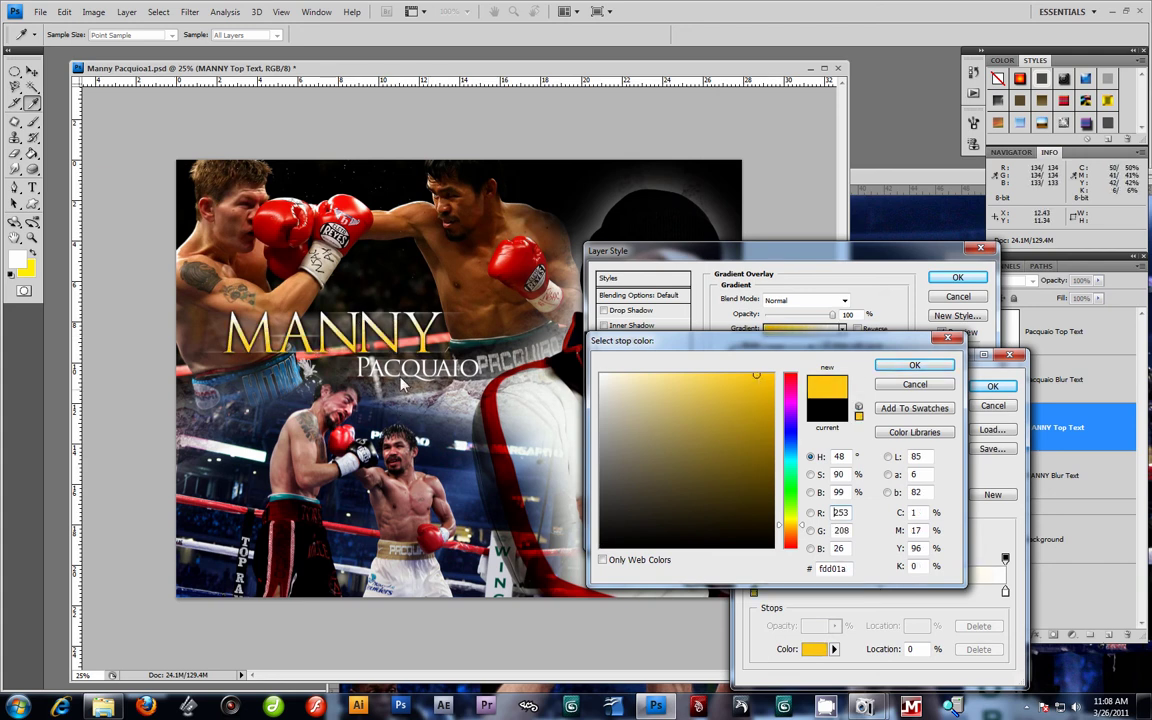
click(918, 365)
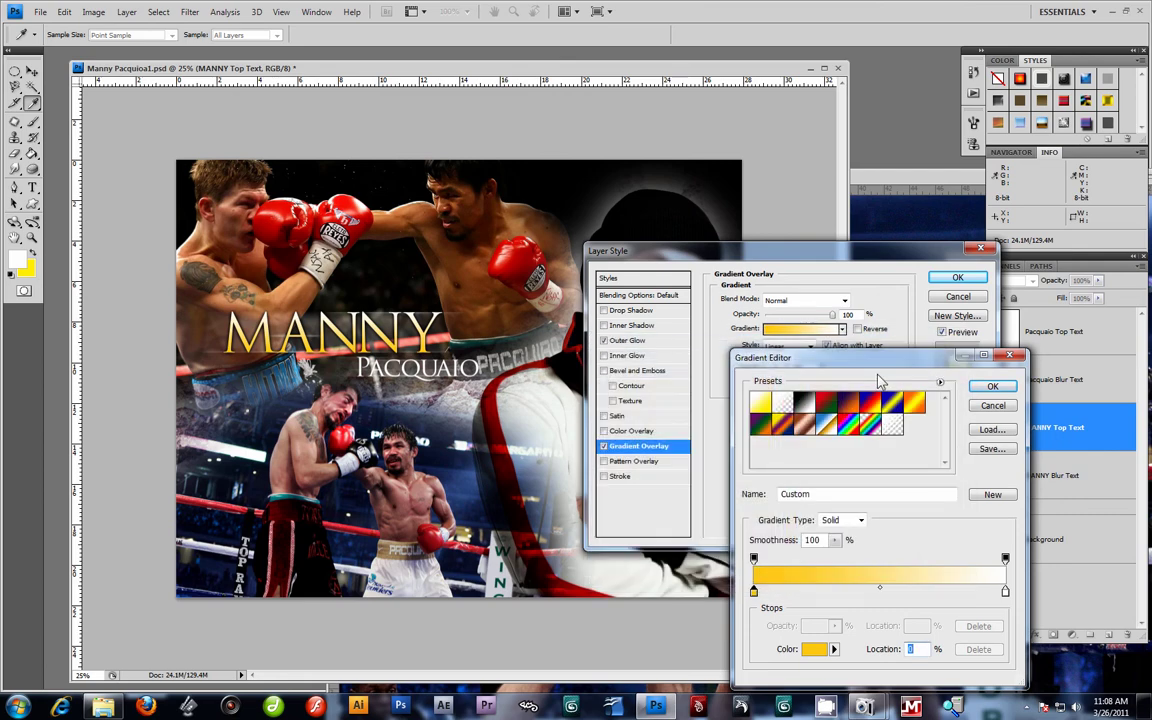
click(1008, 390)
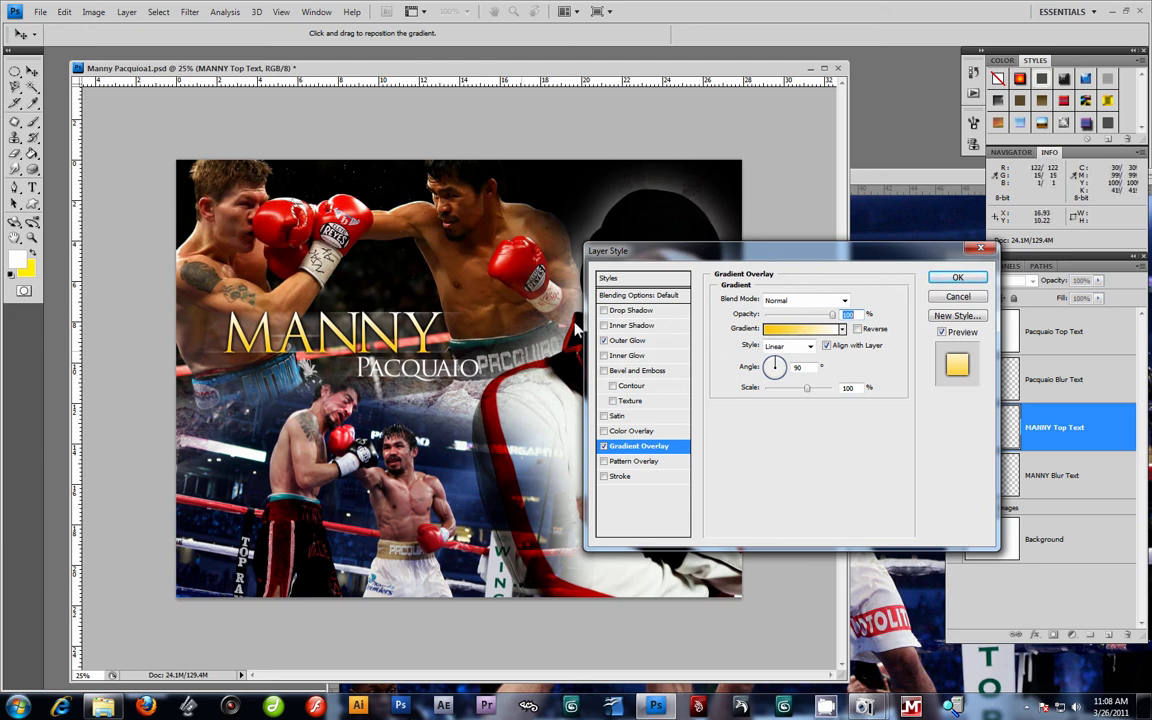
Save the MANNY Top Text effects as a new style preset and apply the layer style to the layer.
click(955, 316)
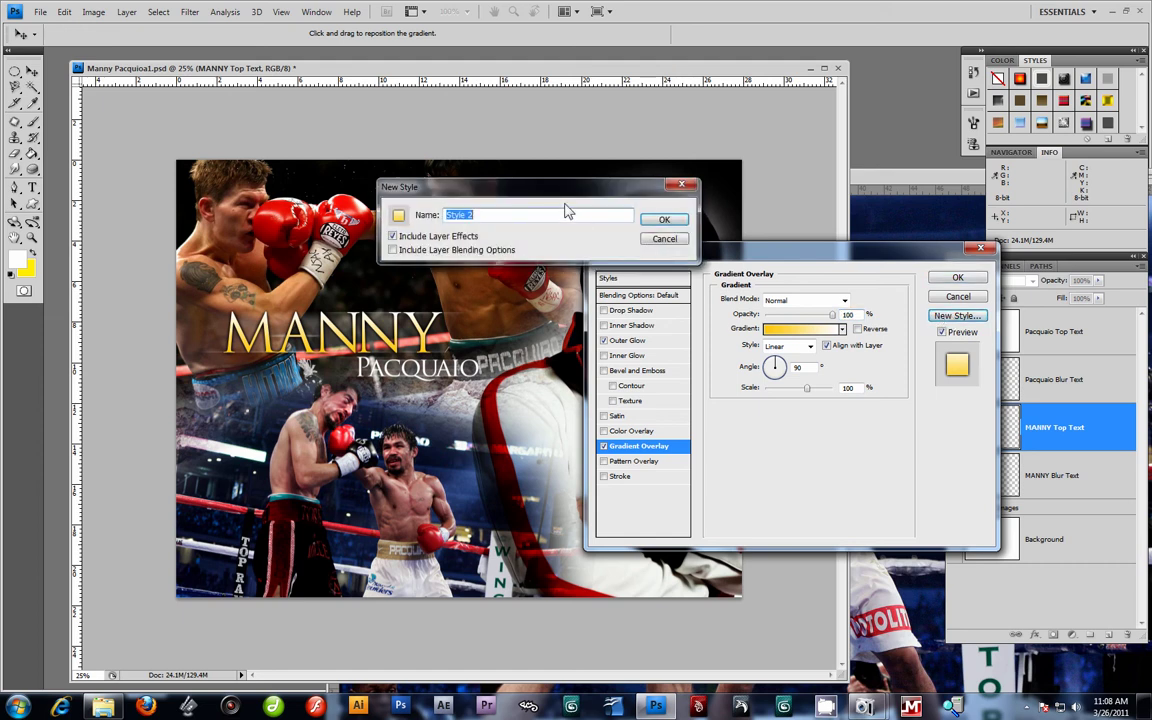
key(BackSpace)
click(666, 222)
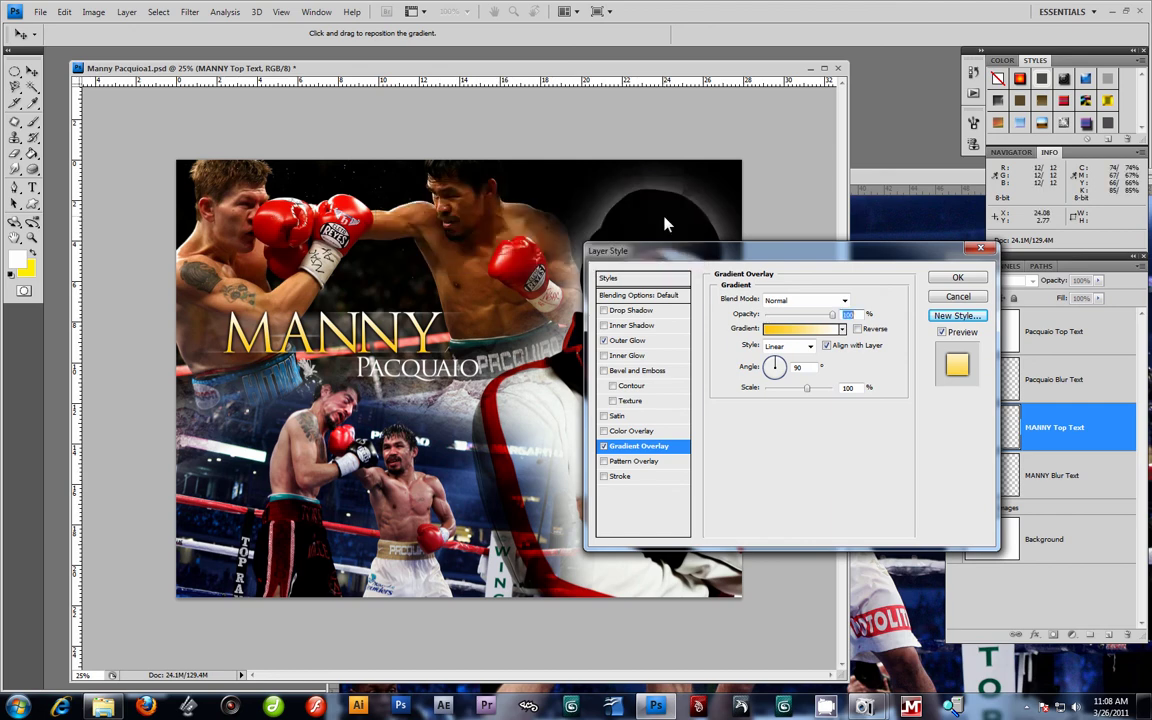
click(966, 282)
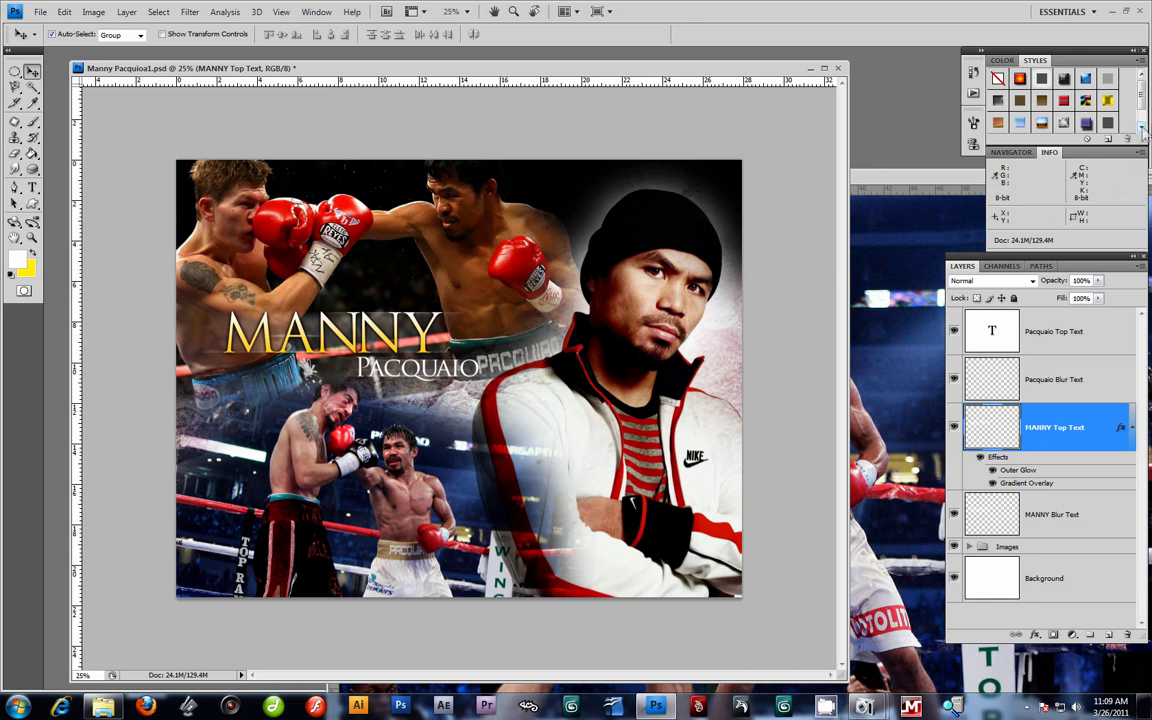
Close and reopen the style presets, and apply the saved gold gradient style to the Pacquaio Top Text layer.
scroll(1140, 110, down, 1)
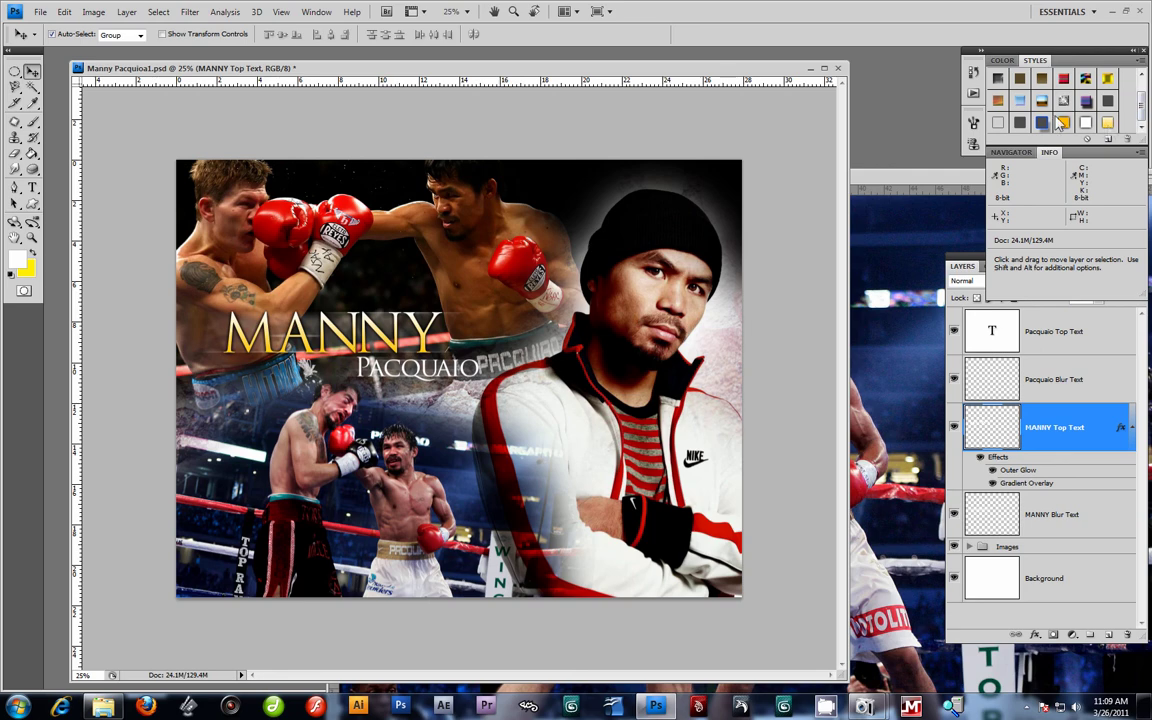
click(1143, 50)
click(316, 11)
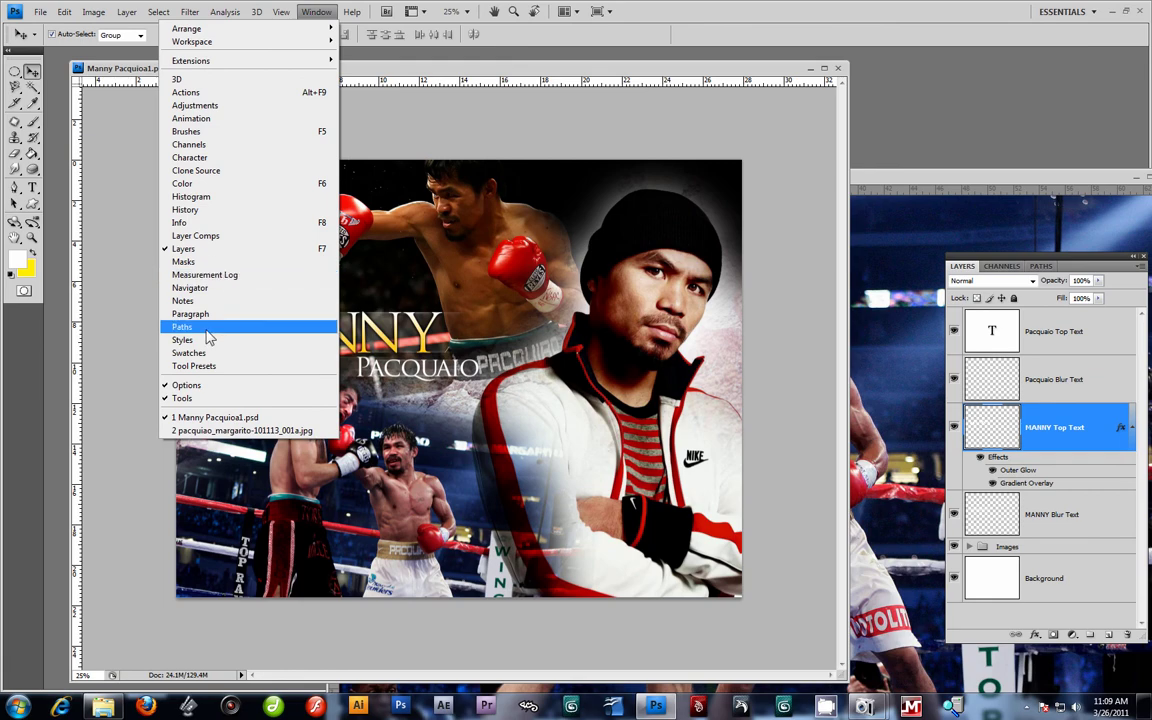
click(200, 340)
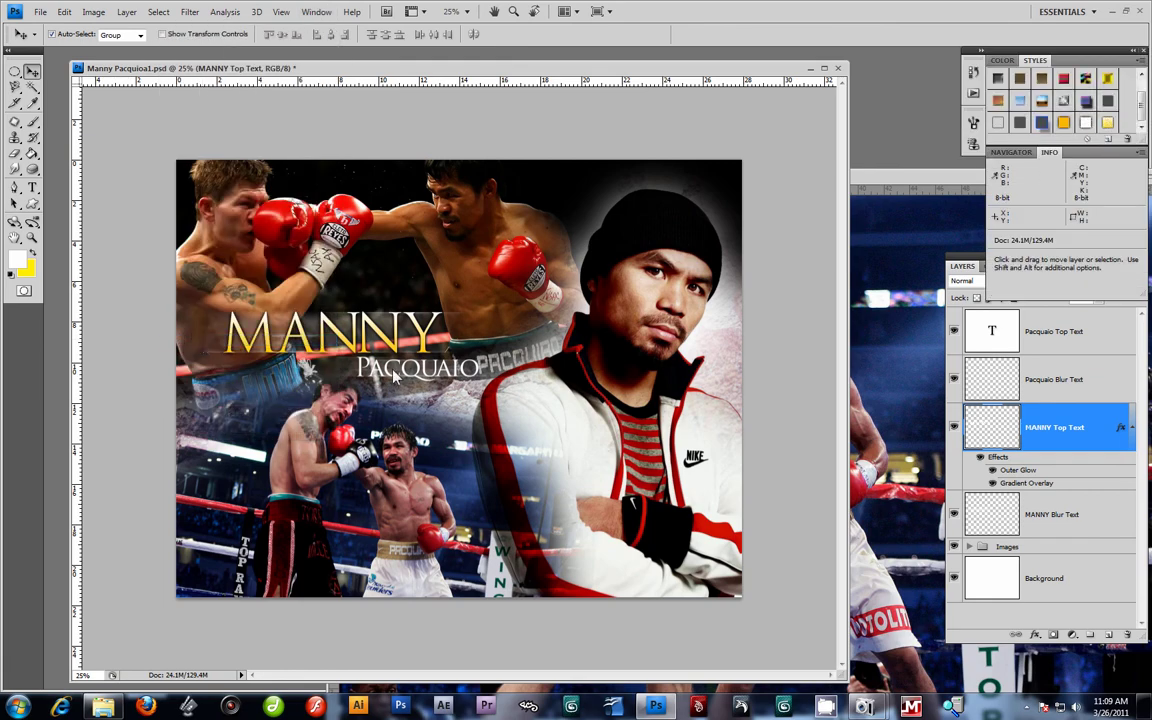
drag(393, 376, 399, 381)
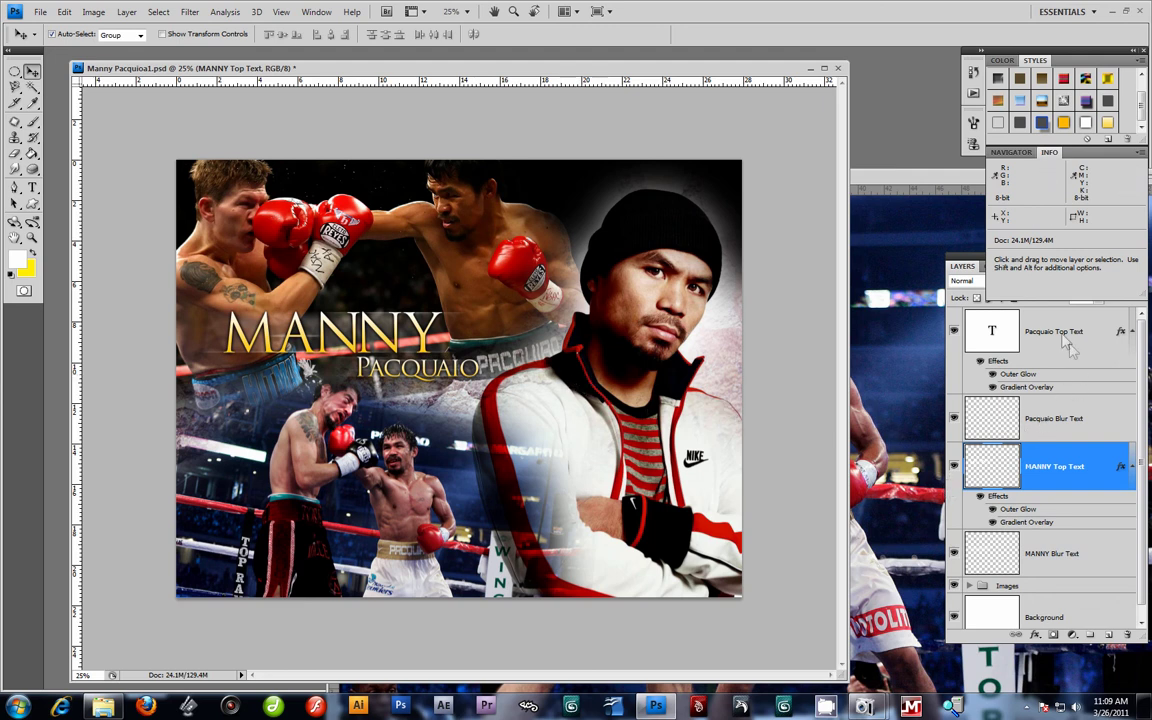
Create a new layer group above the Pacquaio Top Text layer and name it Text.
click(966, 316)
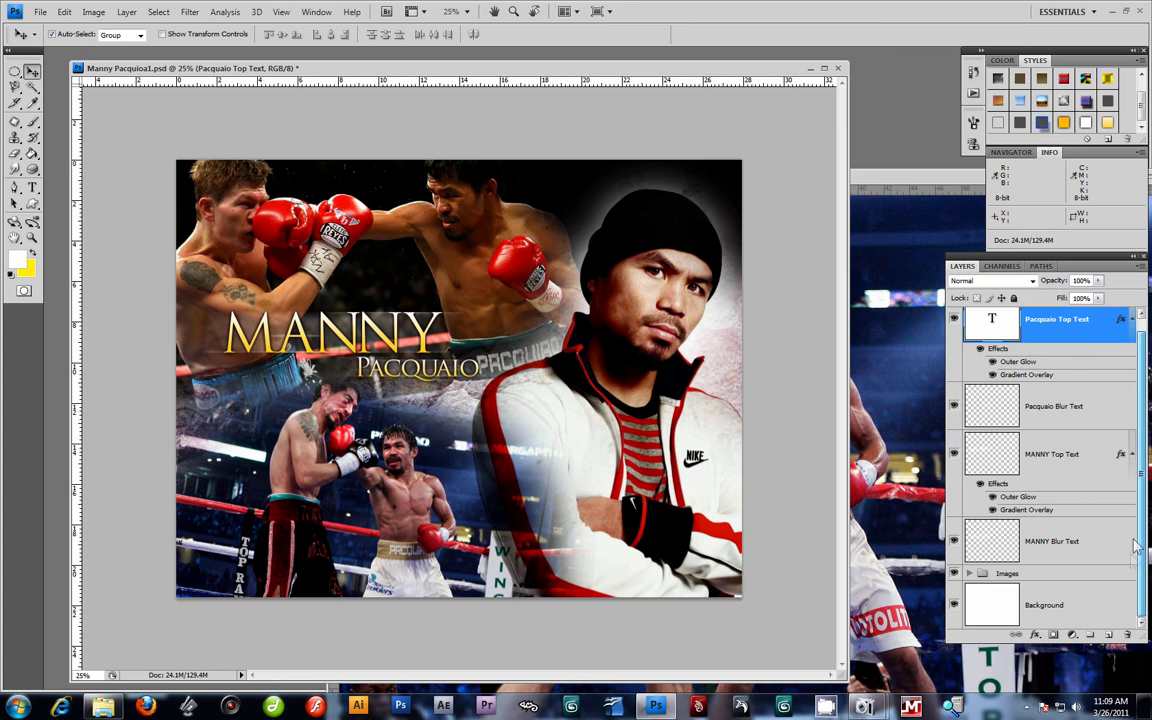
click(1090, 634)
double_click(1010, 316)
key(BackSpace)
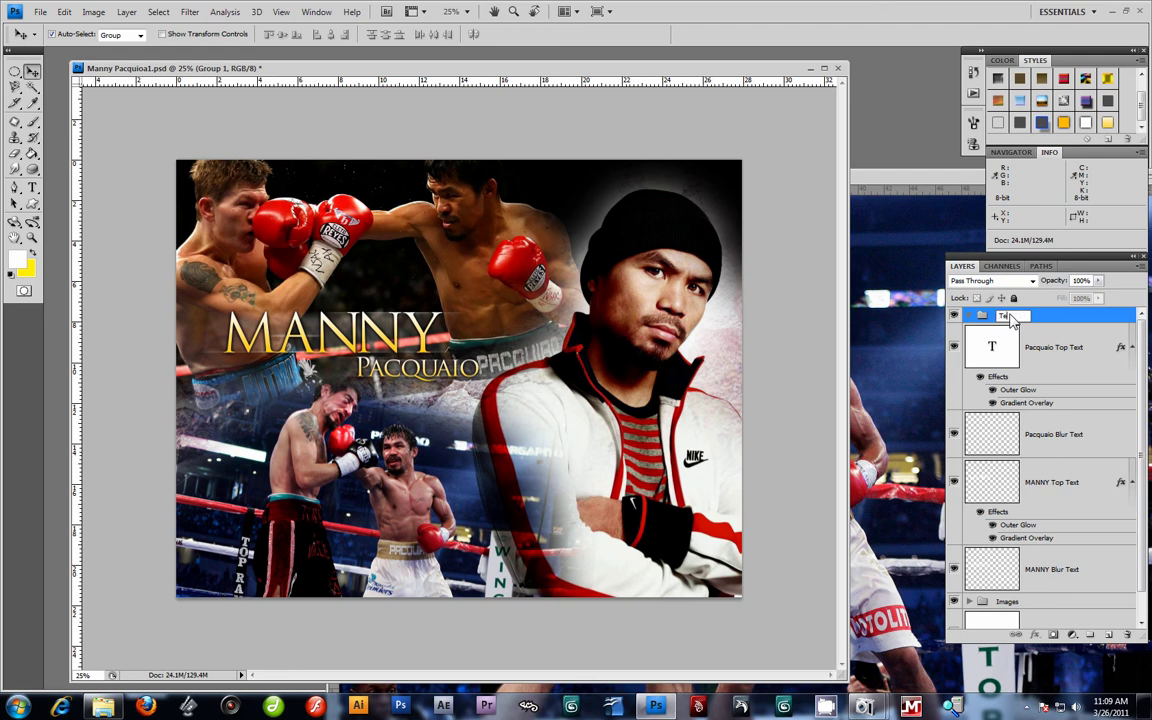
text(Text)
key(Return)
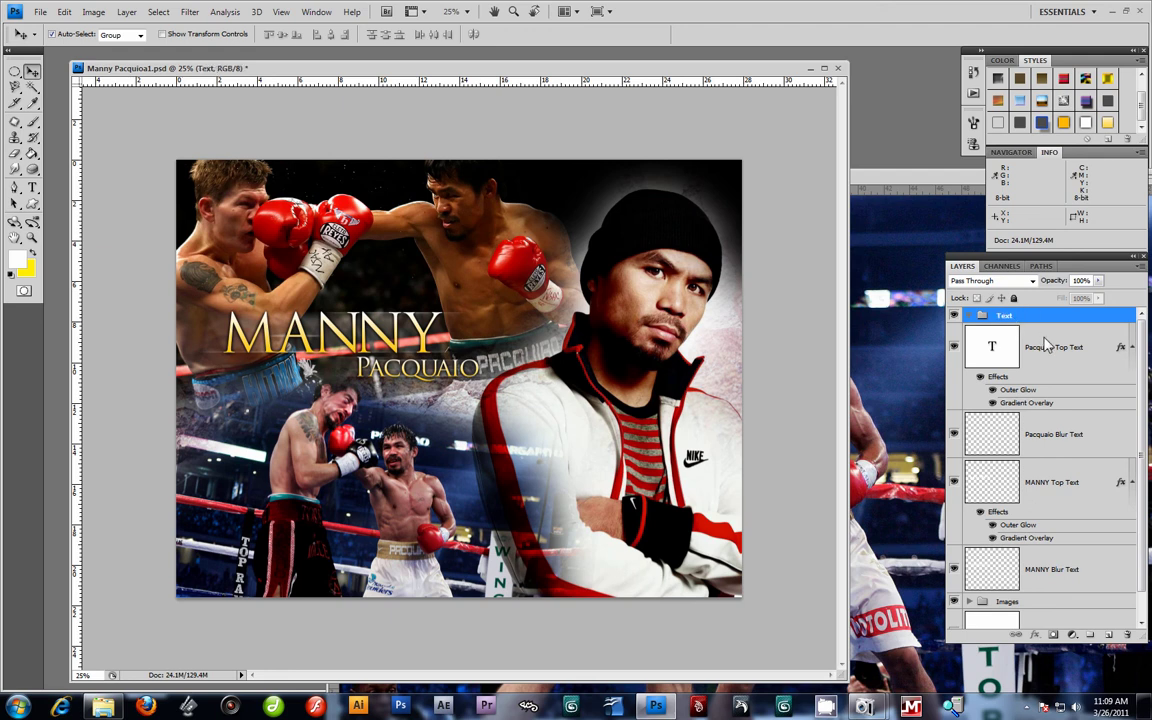
Move the four Pacquaio and MANNY Top Text and Blur Text layers into the Text group and collapse the group.
click(1046, 345)
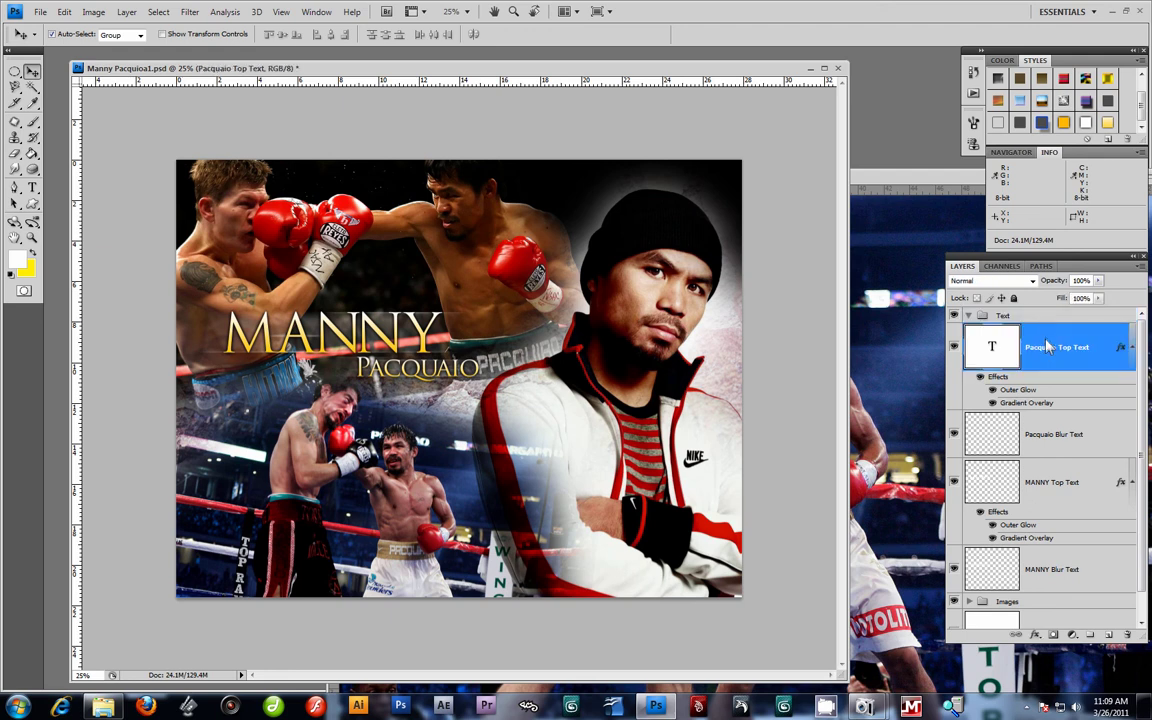
ctrl+click(1106, 437)
ctrl+click(1104, 480)
ctrl+click(1130, 560)
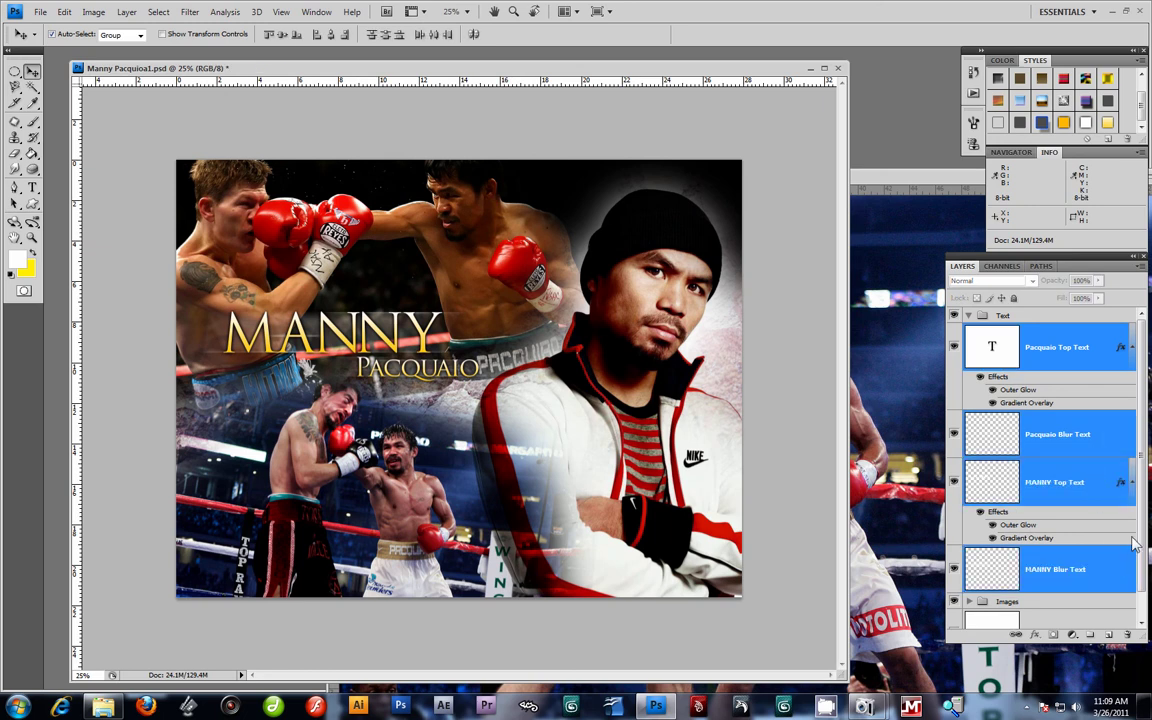
scroll(1128, 560, down, 2)
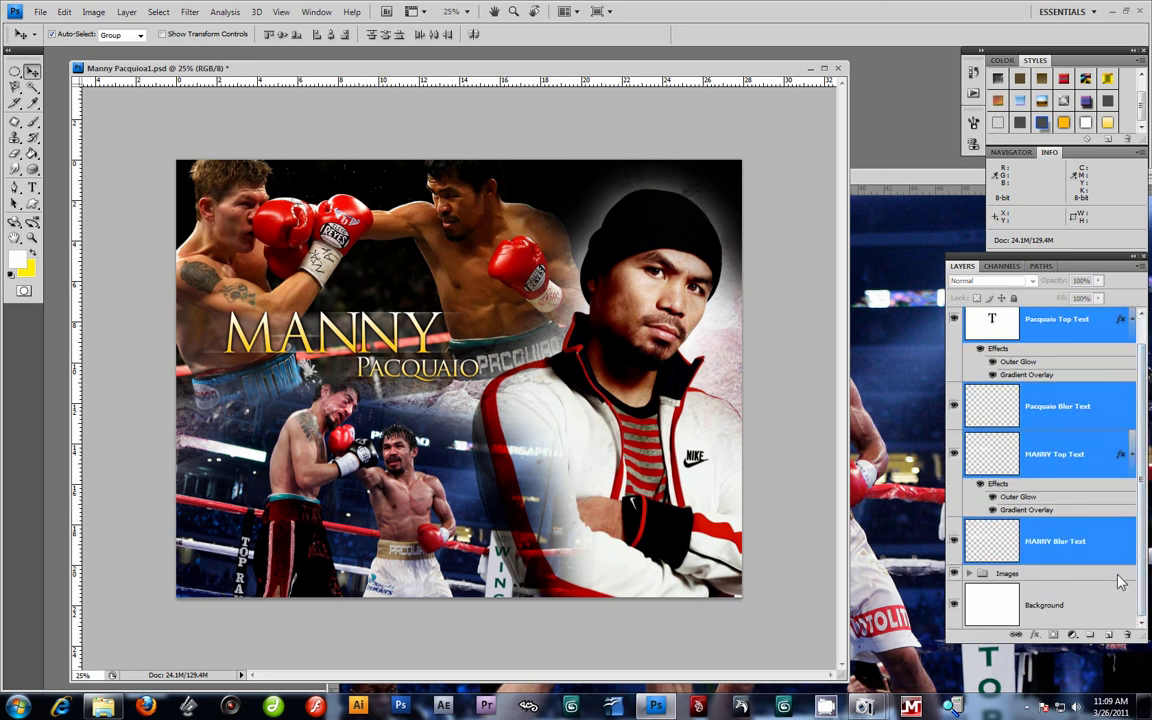
drag(1139, 568, 1139, 540)
drag(1043, 348, 1010, 320)
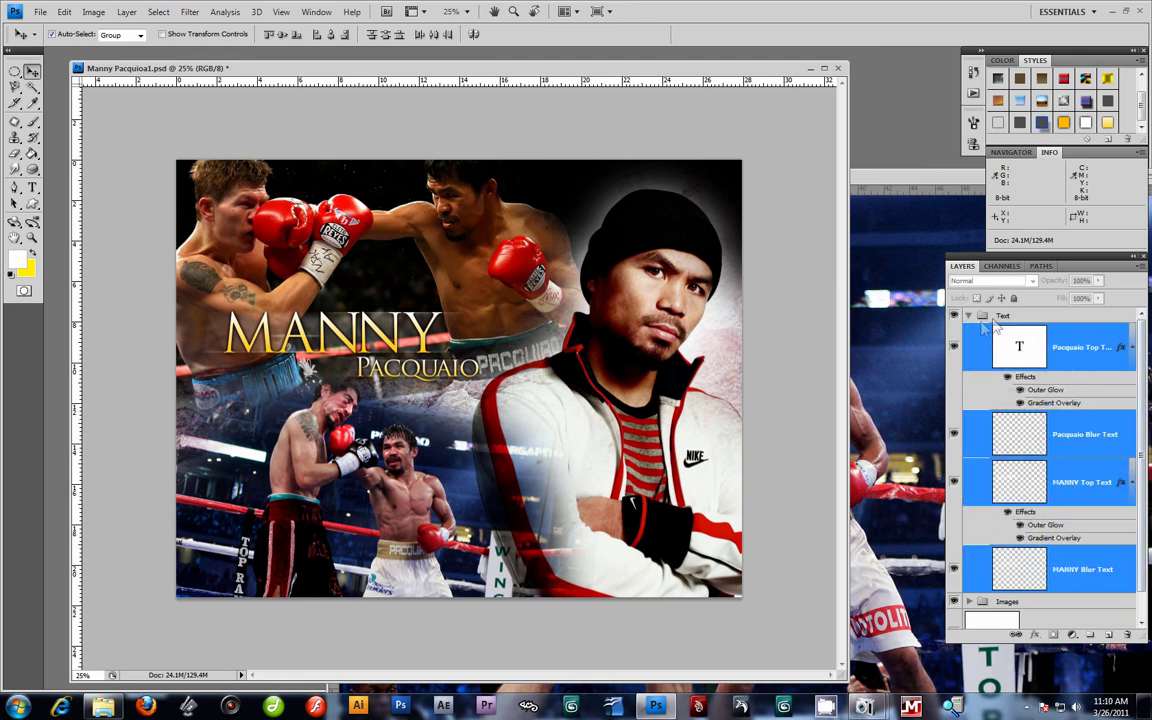
click(969, 316)
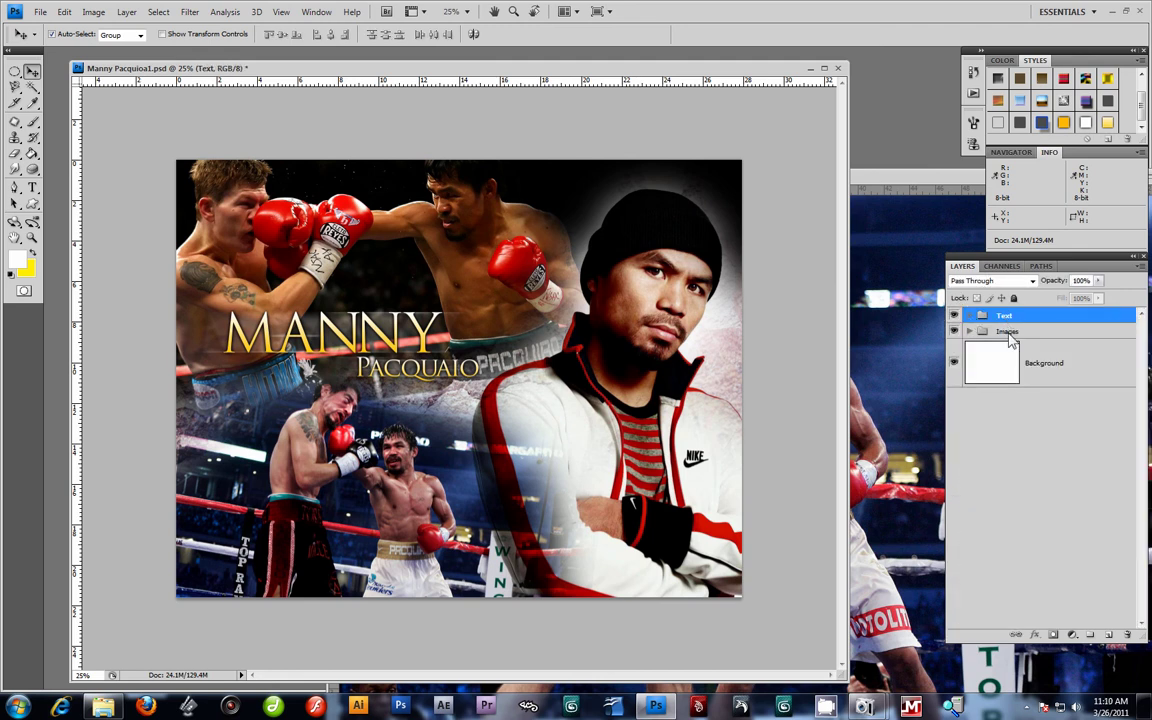